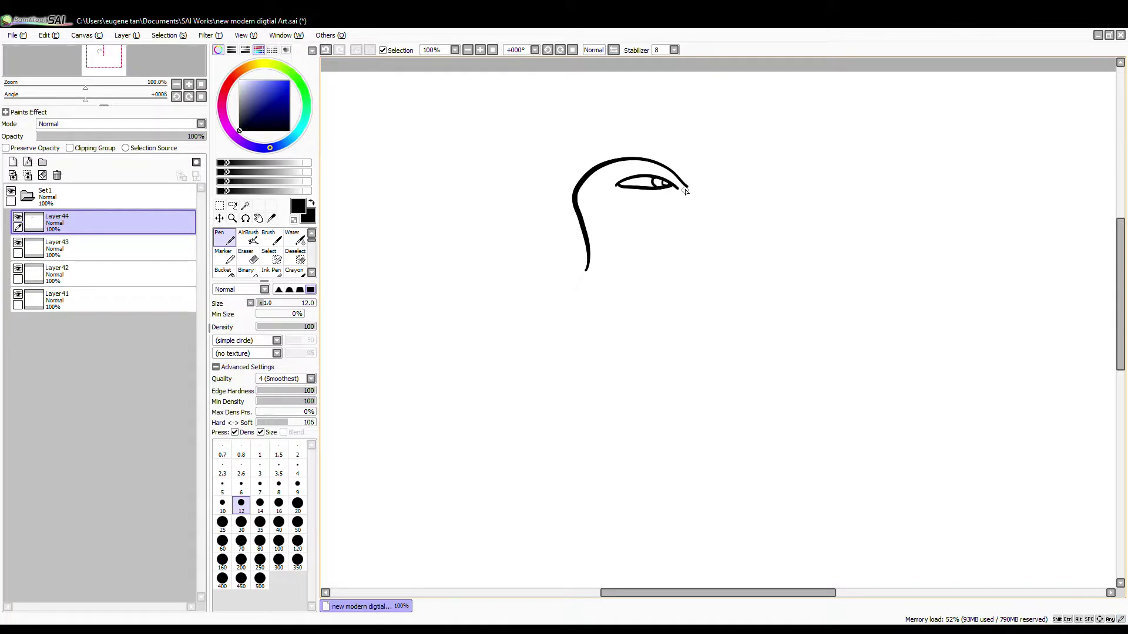
# Draw the bird's open hooked beak, the cheek marking behind the eye, and the throat with a curved chest line.
pyautogui.moveTo(685, 188)
pyautogui.mouseDown()
pyautogui.moveTo(744, 201)
pyautogui.moveTo(748, 213)
pyautogui.mouseUp()
pyautogui.moveTo(743, 205); pyautogui.dragTo(671, 240)
pyautogui.hotkey('ctrl', 'z')
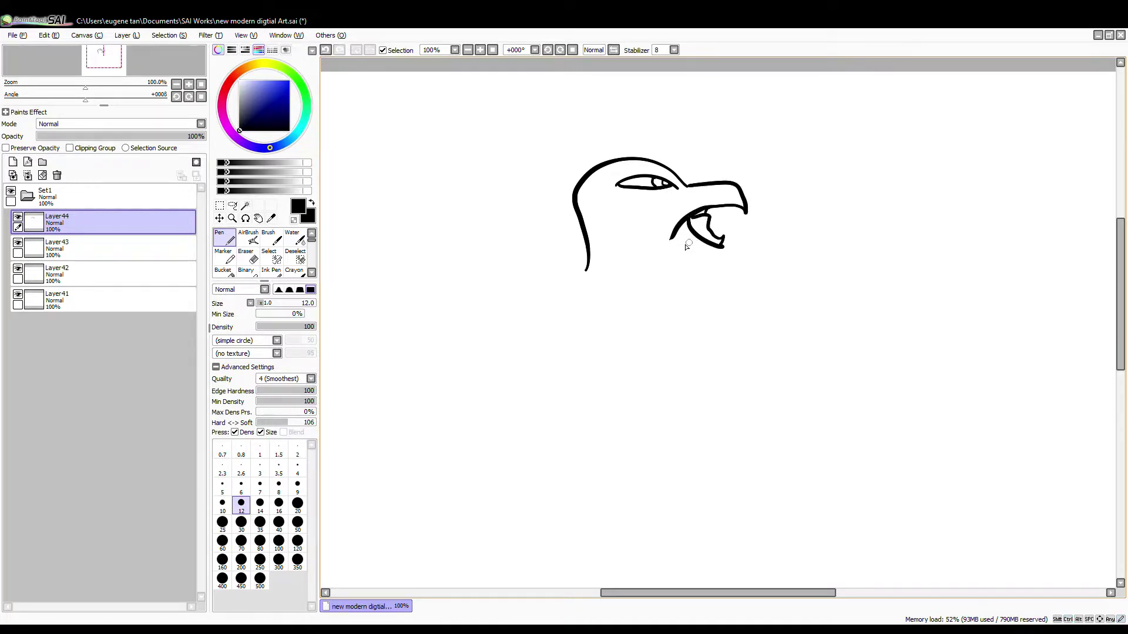
pyautogui.press('e')
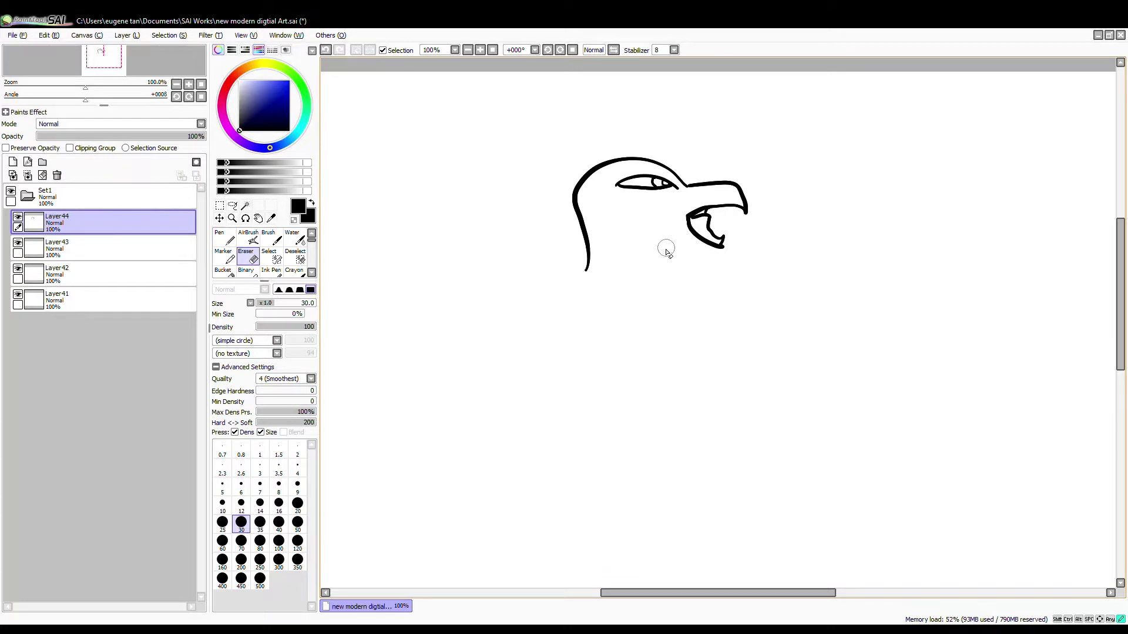
pyautogui.press('n')
pyautogui.moveTo(684, 187)
pyautogui.mouseDown()
pyautogui.moveTo(681, 244)
pyautogui.moveTo(721, 257)
pyautogui.mouseUp()
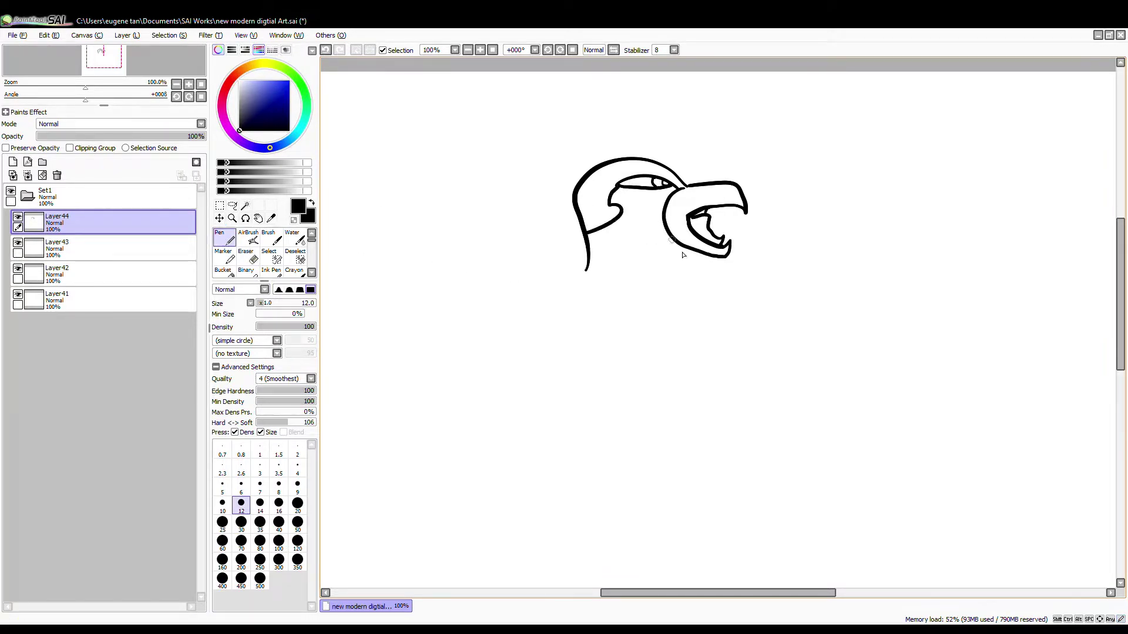
pyautogui.moveTo(695, 286); pyautogui.dragTo(655, 491)
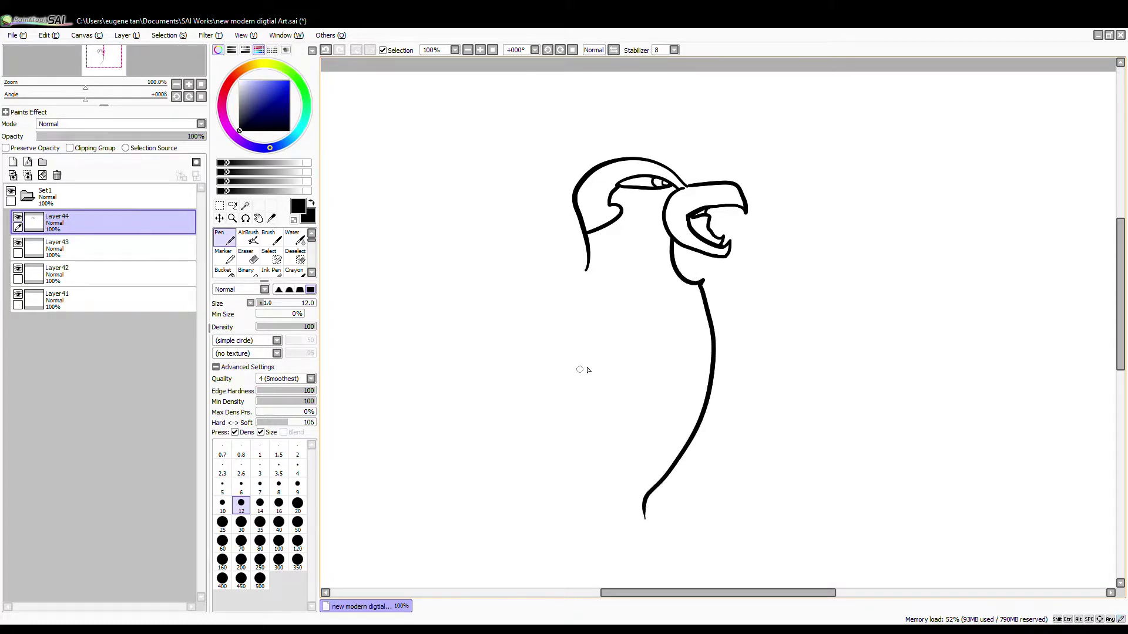
# Scale down the drawing of the bird's head and chest line with a transform.
pyautogui.hotkey('ctrl', 't')
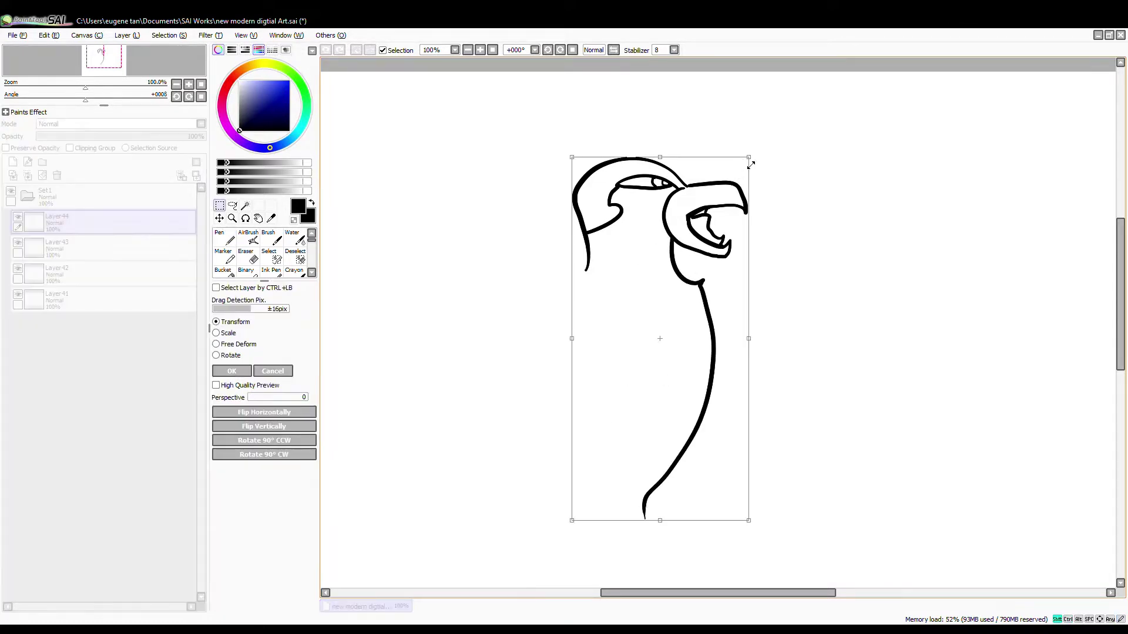
pyautogui.moveTo(754, 157); pyautogui.dragTo(708, 254)
pyautogui.click(230, 371)
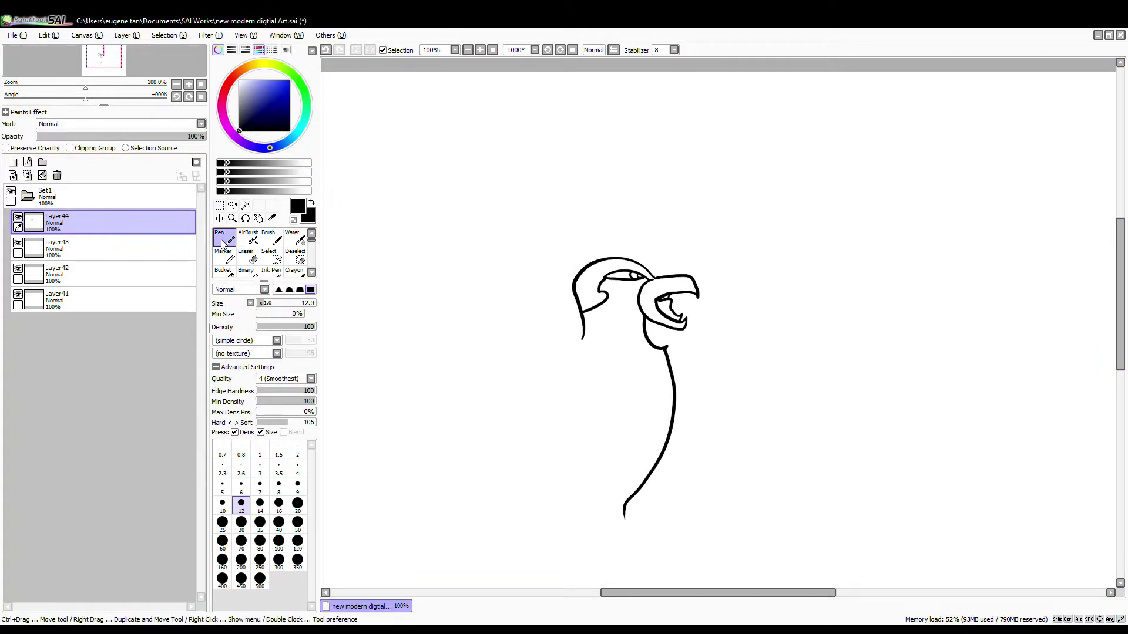
pyautogui.moveTo(602, 348)
pyautogui.mouseDown()
pyautogui.moveTo(723, 382)
pyautogui.moveTo(630, 304)
pyautogui.moveTo(391, 158)
pyautogui.moveTo(645, 528)
pyautogui.mouseUp()
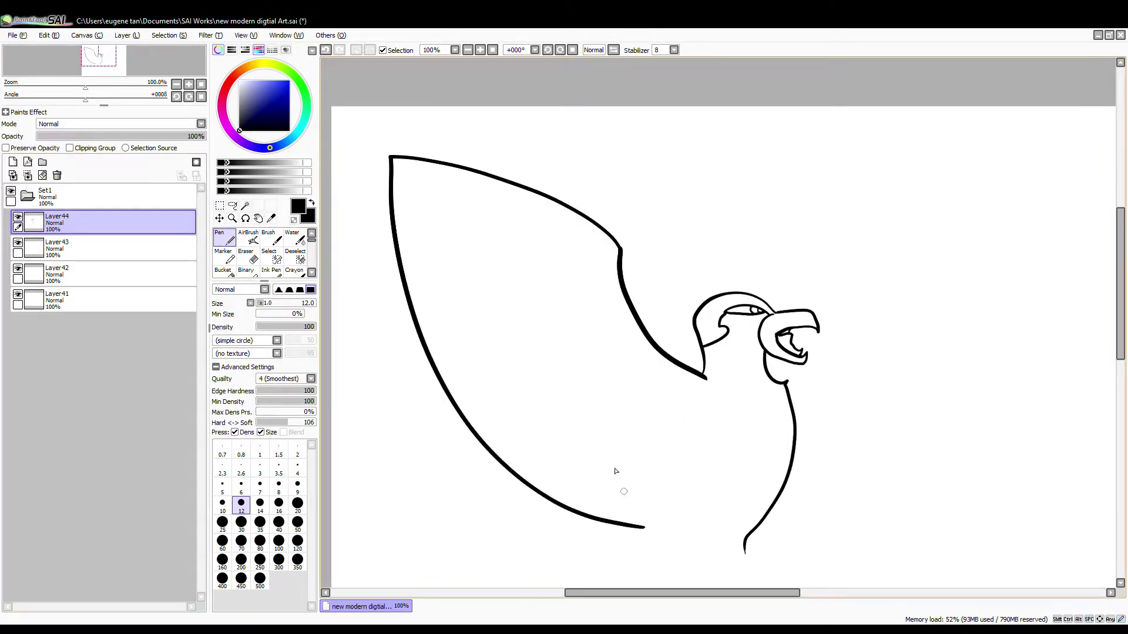
pyautogui.moveTo(394, 159)
pyautogui.mouseDown()
pyautogui.moveTo(418, 308)
pyautogui.moveTo(558, 495)
pyautogui.mouseUp()
pyautogui.hotkey('ctrl', 'z')
pyautogui.hotkey('ctrl', 'z')
# Draw the raised wing behind the head with a double upper edge, a jagged feathered lower edge and inner feather divisions.
pyautogui.moveTo(383, 157); pyautogui.dragTo(711, 401)
pyautogui.moveTo(381, 158)
pyautogui.mouseDown()
pyautogui.moveTo(526, 207)
pyautogui.moveTo(700, 429)
pyautogui.mouseUp()
pyautogui.moveTo(388, 166)
pyautogui.mouseDown()
pyautogui.moveTo(407, 217)
pyautogui.moveTo(512, 355)
pyautogui.moveTo(604, 404)
pyautogui.moveTo(654, 453)
pyautogui.mouseUp()
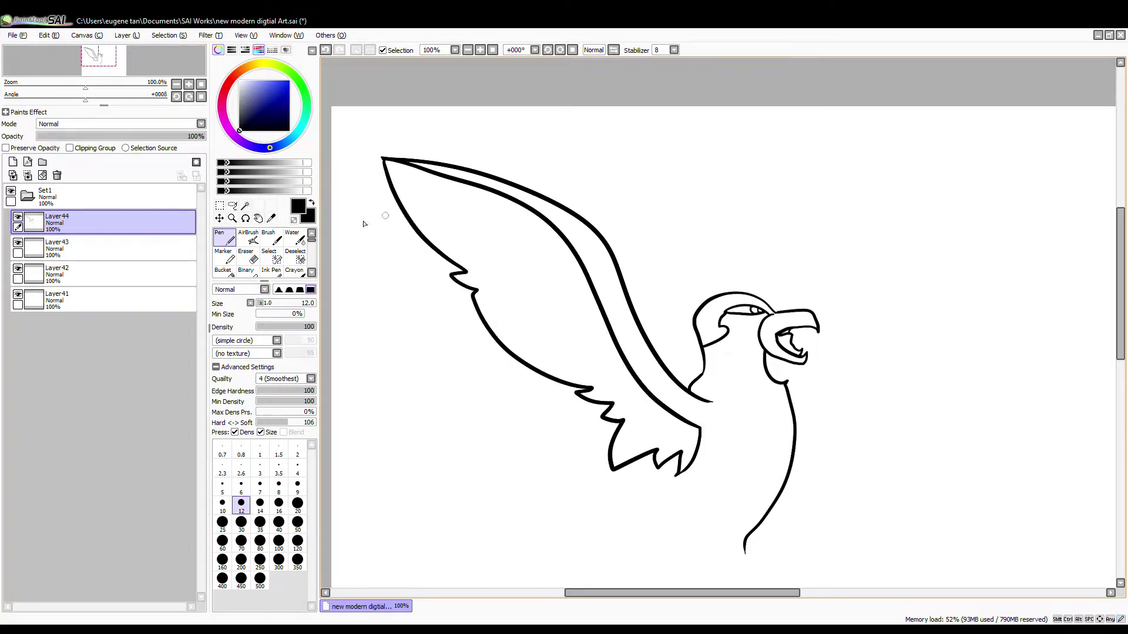
pyautogui.moveTo(383, 158)
pyautogui.mouseDown()
pyautogui.moveTo(528, 257)
pyautogui.moveTo(633, 404)
pyautogui.mouseUp()
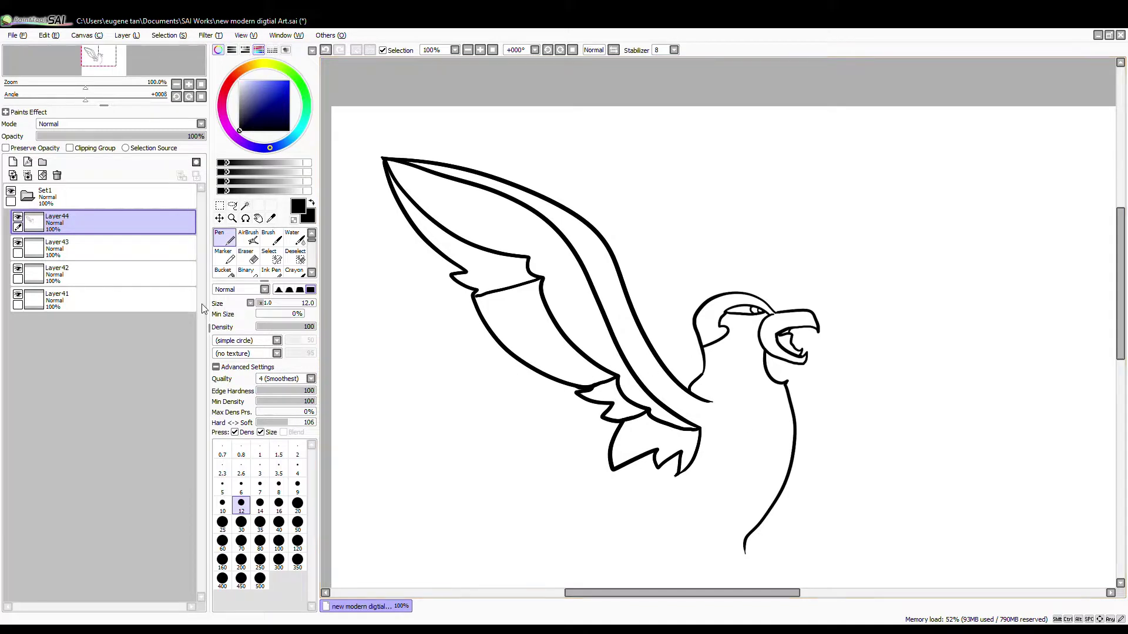
# Draw the second wing and its inner feathers on a new layer, with the layer opacity set to 34%.
pyautogui.click(12, 161)
pyautogui.moveTo(726, 395)
pyautogui.mouseDown()
pyautogui.moveTo(950, 136)
pyautogui.moveTo(749, 407)
pyautogui.mouseUp()
pyautogui.moveTo(958, 139)
pyautogui.mouseDown()
pyautogui.moveTo(870, 374)
pyautogui.moveTo(827, 437)
pyautogui.moveTo(741, 462)
pyautogui.mouseUp()
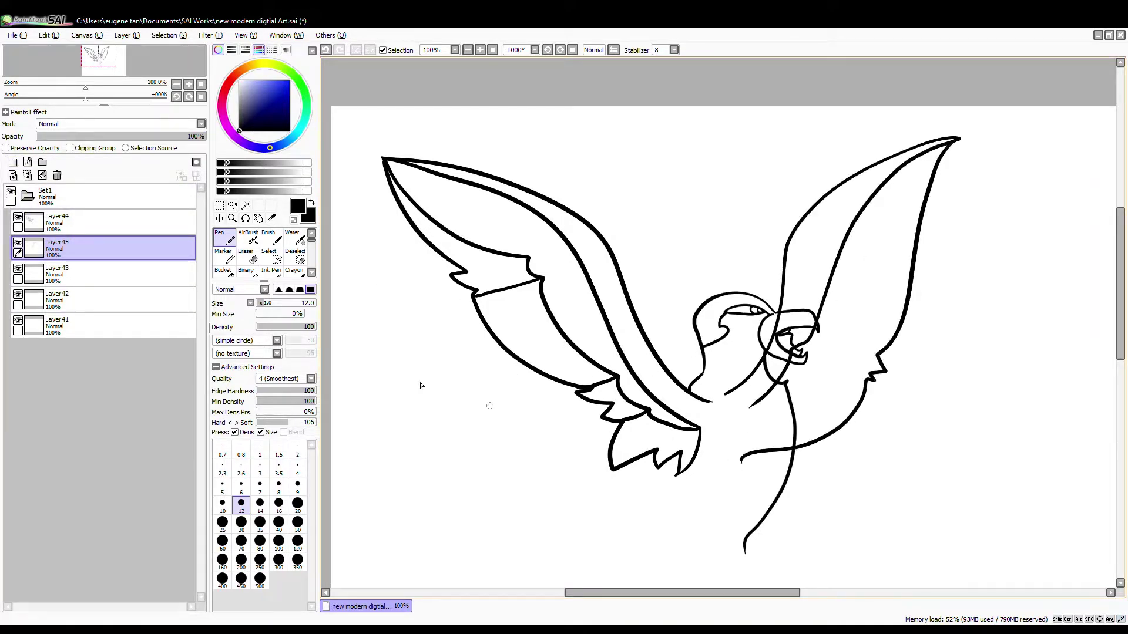
pyautogui.click(94, 135)
pyautogui.moveTo(944, 160)
pyautogui.mouseDown()
pyautogui.moveTo(834, 384)
pyautogui.moveTo(744, 448)
pyautogui.mouseUp()
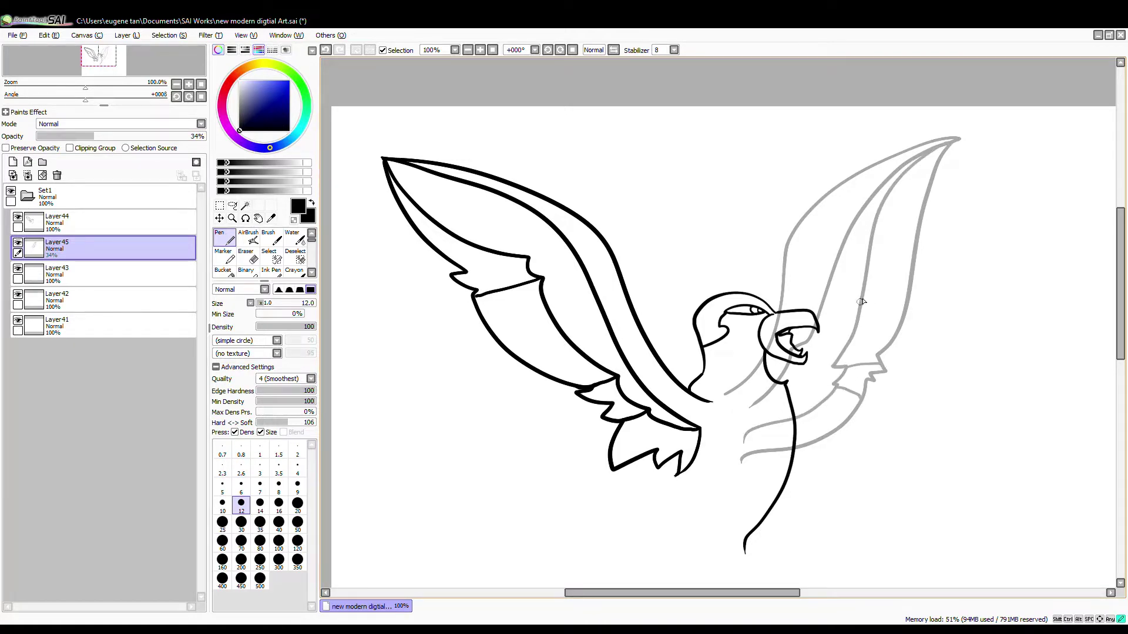
# Erase the second wing's lines where they overlap the bird's head, neck and body.
pyautogui.click(90, 229)
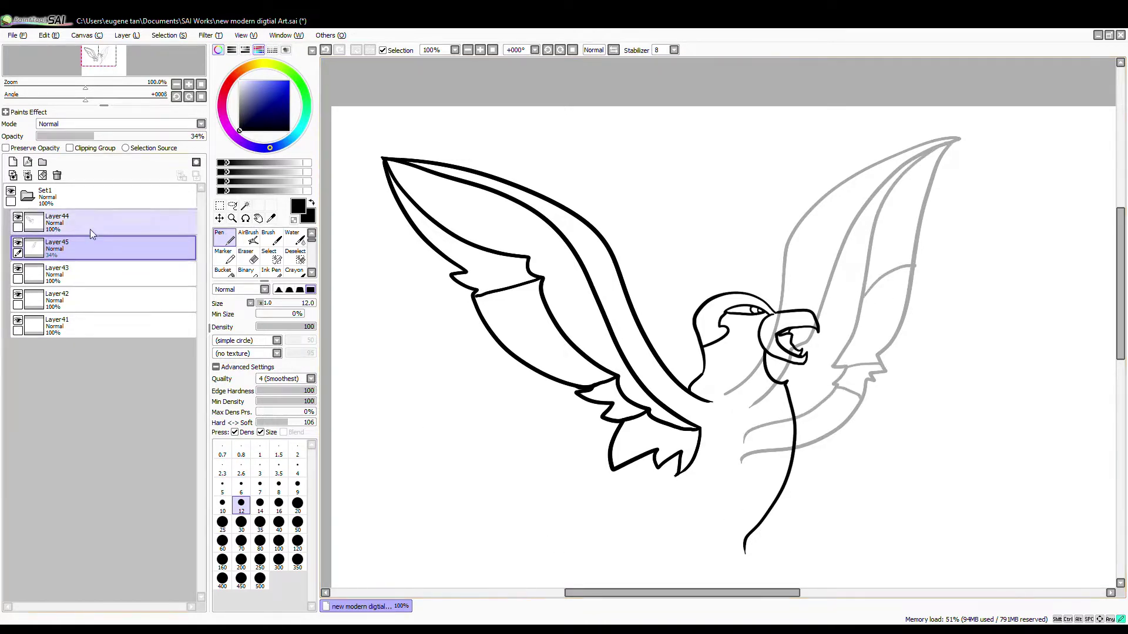
pyautogui.click(245, 205)
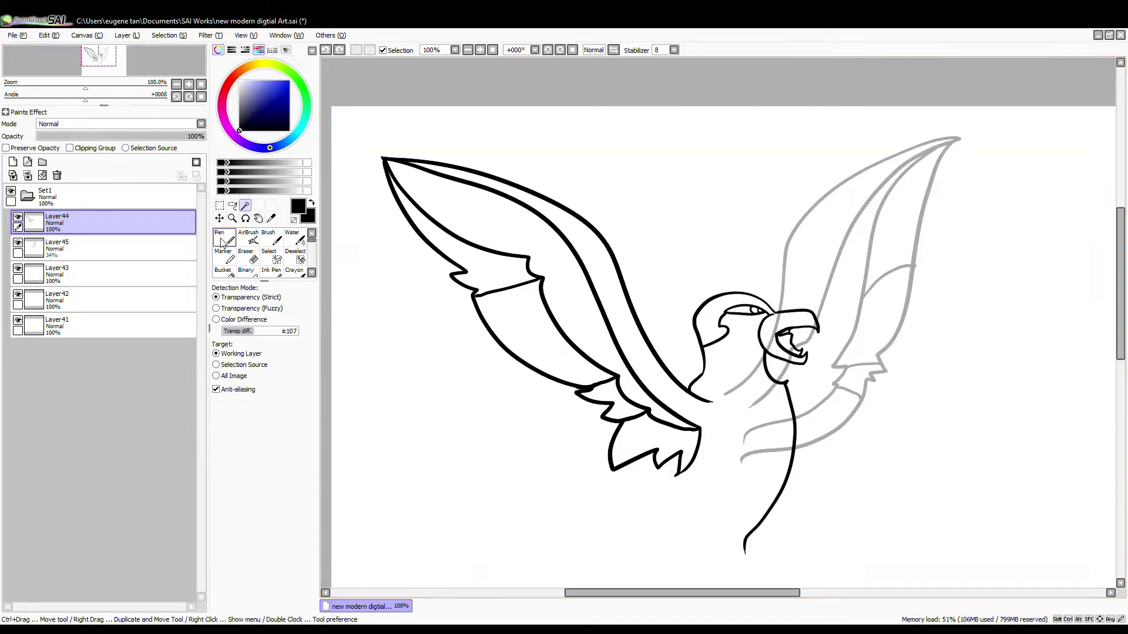
pyautogui.click(247, 256)
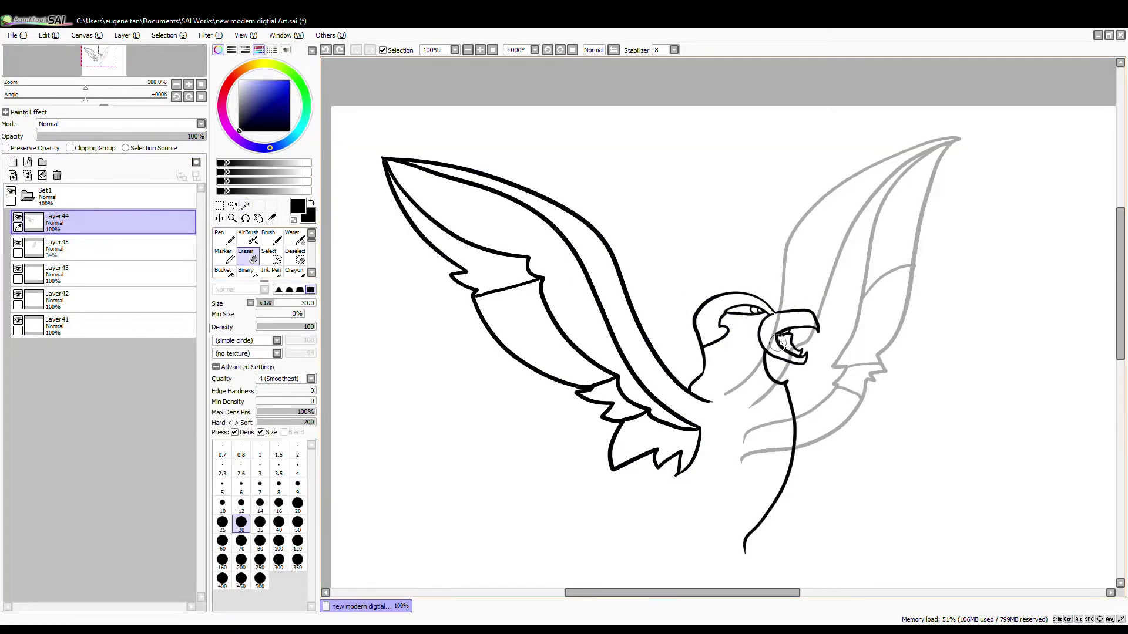
pyautogui.click(90, 247)
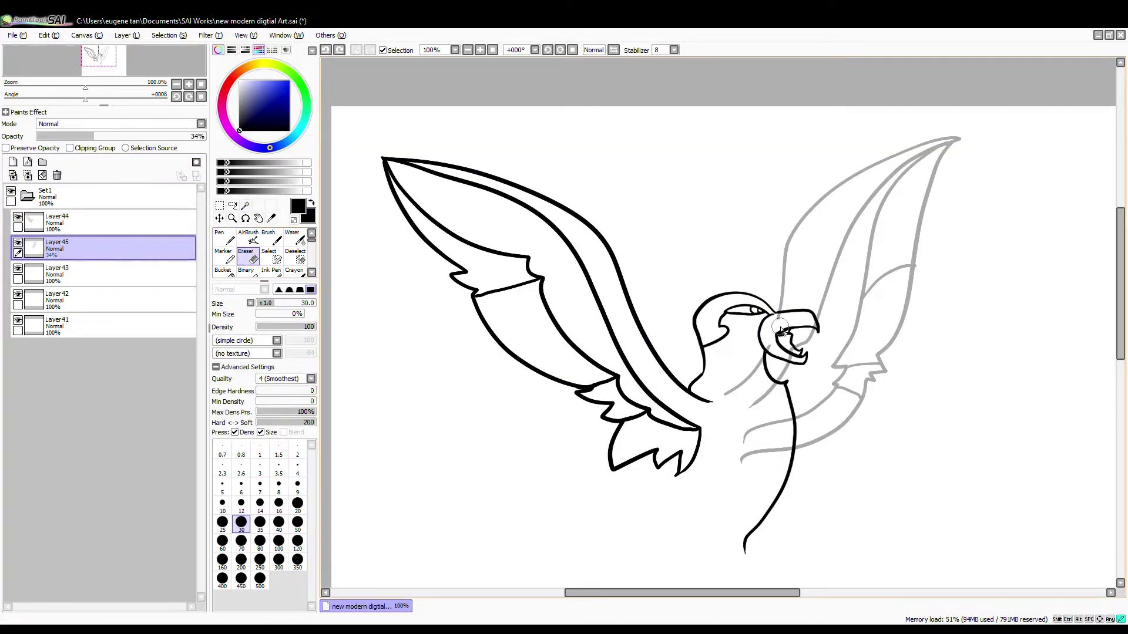
pyautogui.moveTo(766, 351)
pyautogui.mouseDown()
pyautogui.moveTo(719, 400)
pyautogui.moveTo(760, 440)
pyautogui.moveTo(734, 458)
pyautogui.mouseUp()
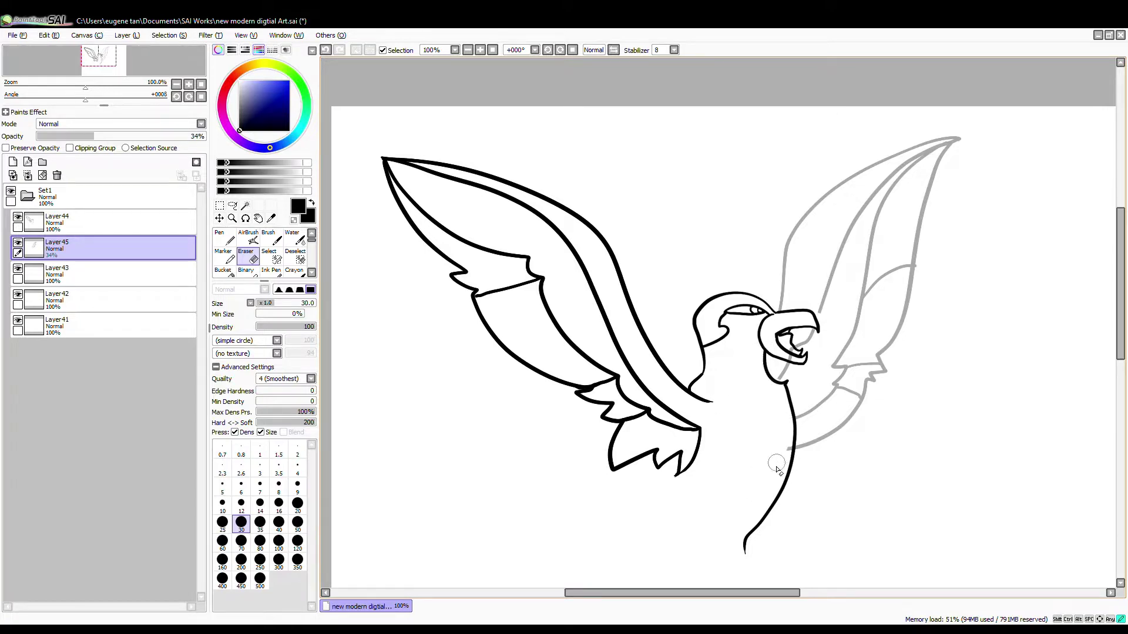
# Clean up the second wing's lines around the open beak and throat, and reconnect the wing edge to the beak.
pyautogui.scroll(8, 796, 355)
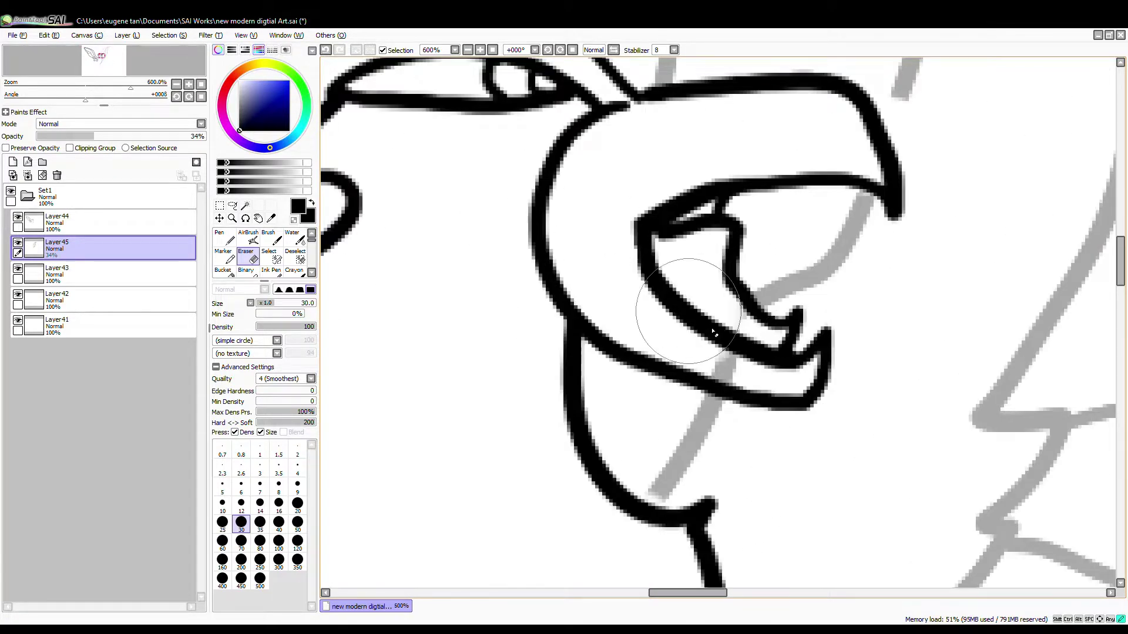
pyautogui.press('n')
pyautogui.moveTo(754, 292)
pyautogui.mouseDown()
pyautogui.moveTo(855, 197)
pyautogui.moveTo(916, 62)
pyautogui.mouseUp()
pyautogui.moveTo(653, 501); pyautogui.dragTo(663, 497)
pyautogui.scroll(-8, 645, 432)
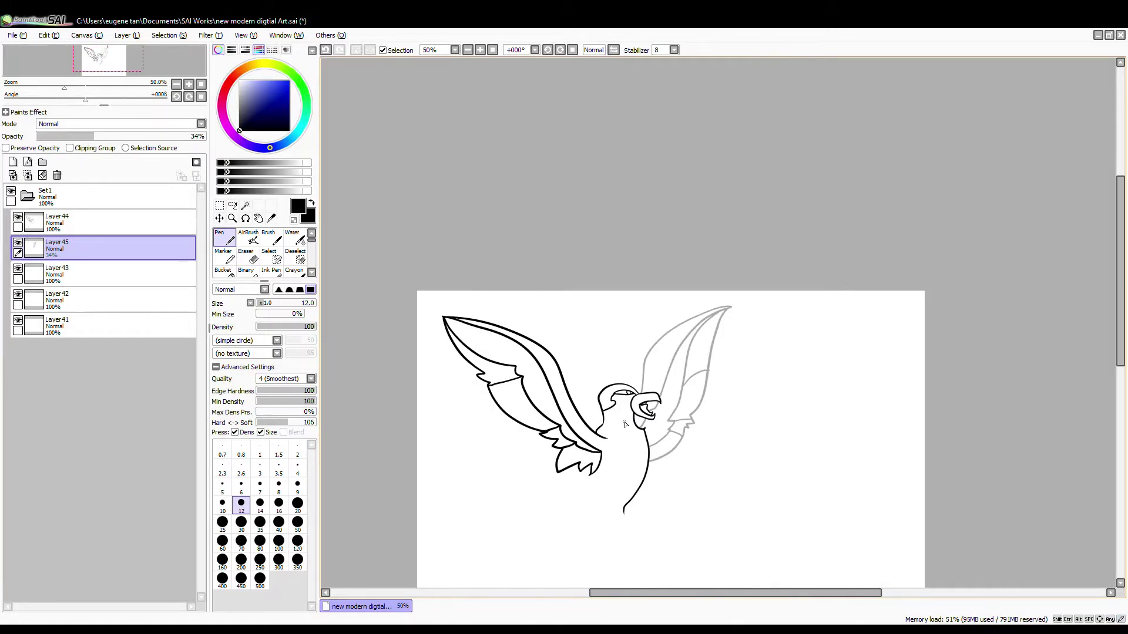
# Restore the second wing layer to 100% opacity and merge the head and first wing layer down into it.
pyautogui.moveTo(118, 137); pyautogui.dragTo(205, 137)
pyautogui.click(55, 226)
pyautogui.click(27, 175)
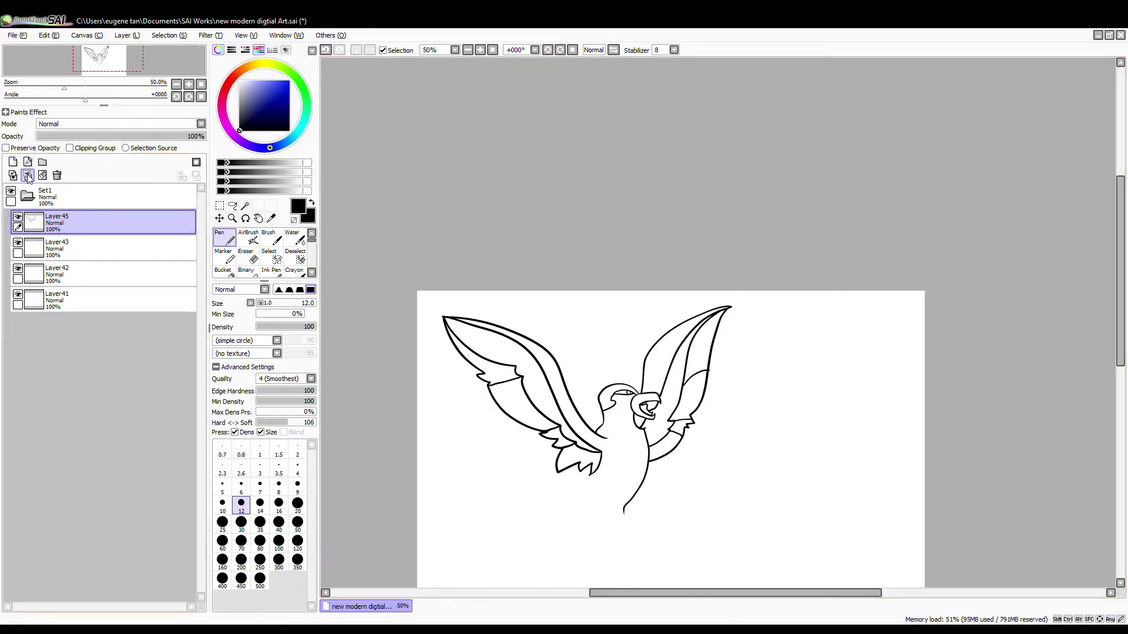
# Scale the merged bird drawing down with the Scale transform to make room for the body.
pyautogui.moveTo(647, 436); pyautogui.dragTo(577, 337)
pyautogui.scroll(1, 503, 352)
pyautogui.moveTo(503, 355); pyautogui.dragTo(573, 301)
pyautogui.click(220, 206)
pyautogui.click(233, 331)
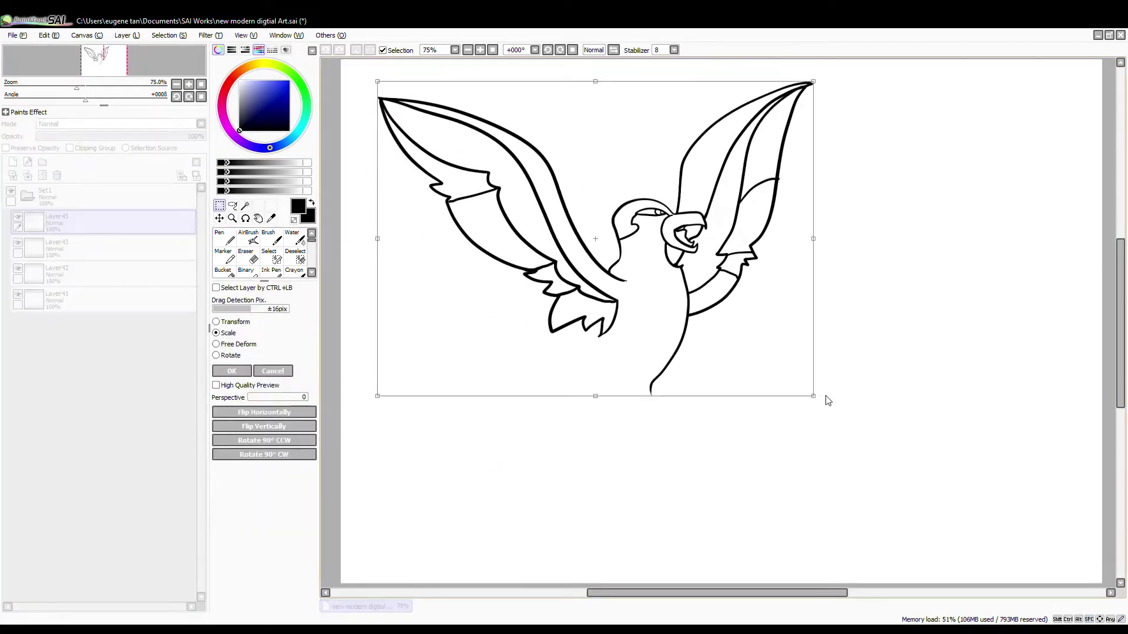
pyautogui.moveTo(821, 400)
pyautogui.mouseDown()
pyautogui.moveTo(758, 327)
pyautogui.moveTo(694, 297)
pyautogui.mouseUp()
pyautogui.moveTo(629, 212)
pyautogui.mouseDown()
pyautogui.moveTo(744, 205)
pyautogui.moveTo(355, 558)
pyautogui.mouseUp()
pyautogui.click(231, 370)
# Draw a pointed tail feather below the chest and a heart-topped face outline on the bird's chest.
pyautogui.click(224, 238)
pyautogui.scroll(3, 675, 238)
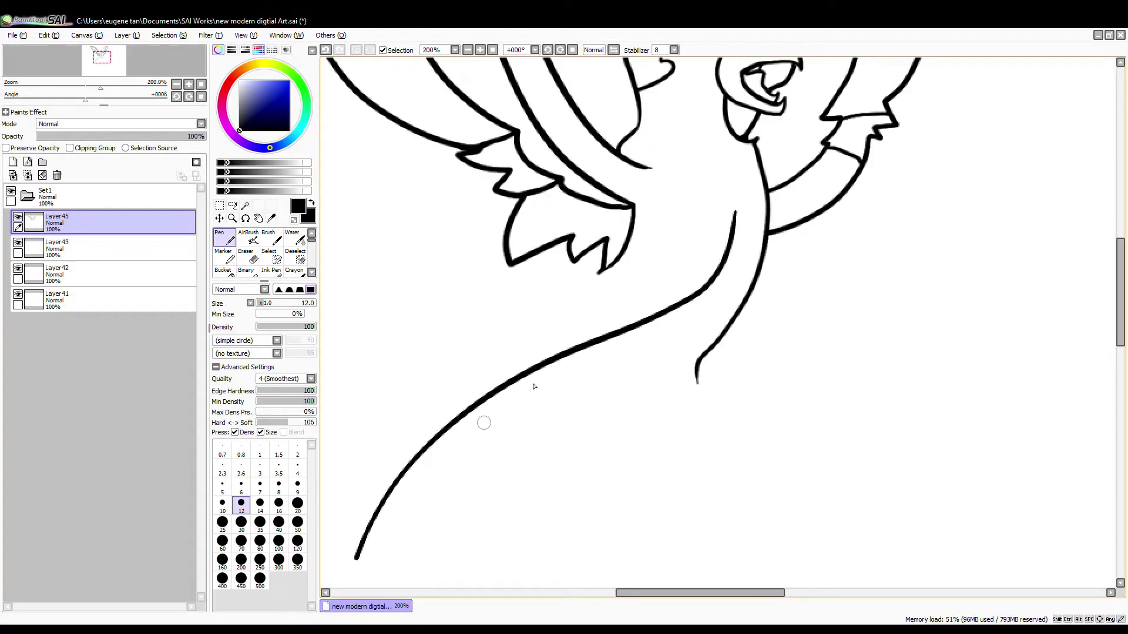
pyautogui.moveTo(747, 227)
pyautogui.mouseDown()
pyautogui.moveTo(603, 408)
pyautogui.moveTo(599, 479)
pyautogui.moveTo(710, 350)
pyautogui.mouseUp()
pyautogui.moveTo(613, 171)
pyautogui.mouseDown()
pyautogui.moveTo(681, 202)
pyautogui.moveTo(706, 187)
pyautogui.moveTo(733, 194)
pyautogui.moveTo(642, 271)
pyautogui.mouseUp()
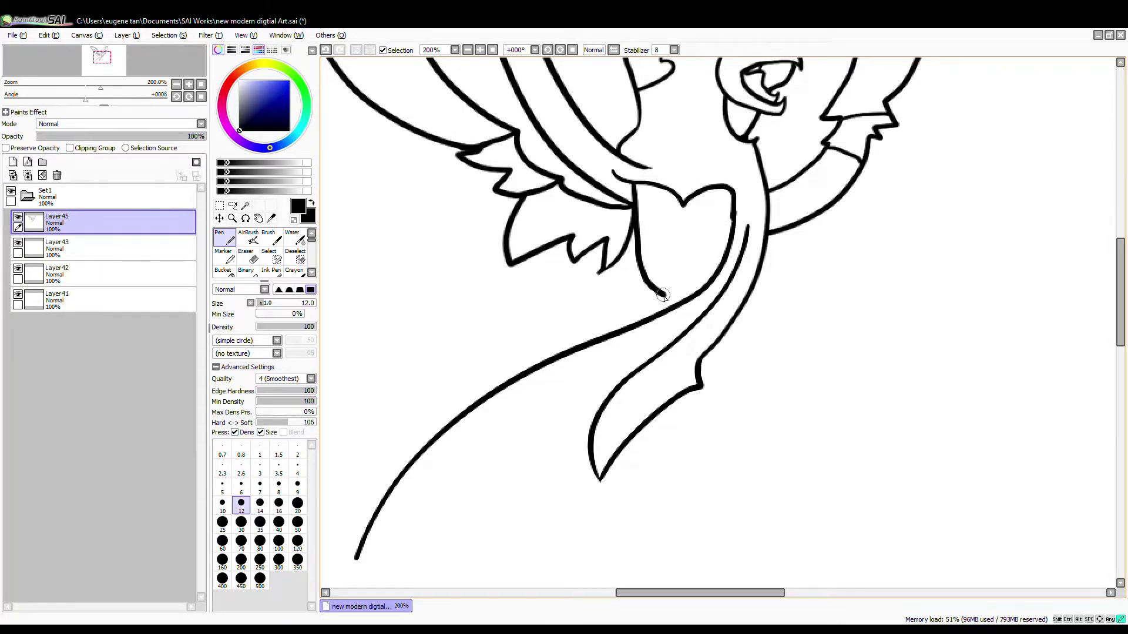
# Draw a long pointed feather behind the bird's head and a peaked crest outline above the eye.
pyautogui.scroll(5, 669, 258)
pyautogui.moveTo(638, 361)
pyautogui.mouseDown()
pyautogui.moveTo(586, 297)
pyautogui.moveTo(608, 368)
pyautogui.moveTo(629, 376)
pyautogui.mouseUp()
pyautogui.moveTo(621, 331)
pyautogui.mouseDown()
pyautogui.moveTo(704, 258)
pyautogui.moveTo(733, 304)
pyautogui.mouseUp()
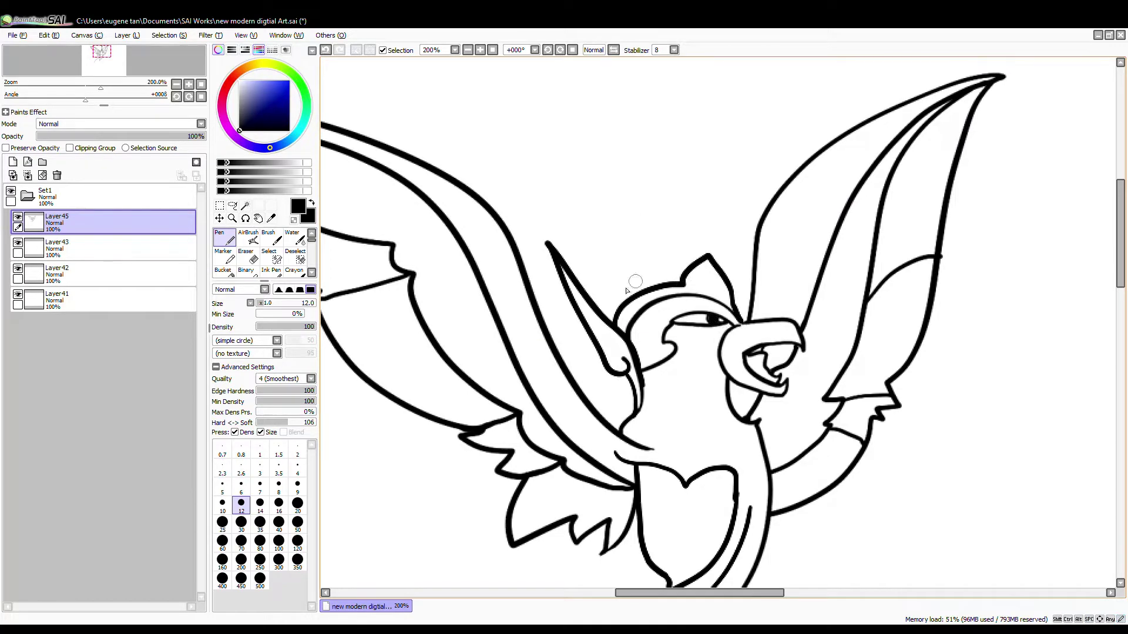
# Draw tall flame-like plumes with spiral curls rising from the crest on the bird's head.
pyautogui.moveTo(607, 318)
pyautogui.mouseDown()
pyautogui.moveTo(637, 280)
pyautogui.moveTo(656, 212)
pyautogui.moveTo(621, 219)
pyautogui.moveTo(628, 204)
pyautogui.moveTo(631, 227)
pyautogui.moveTo(599, 205)
pyautogui.moveTo(601, 152)
pyautogui.moveTo(656, 175)
pyautogui.moveTo(654, 201)
pyautogui.moveTo(686, 235)
pyautogui.mouseUp()
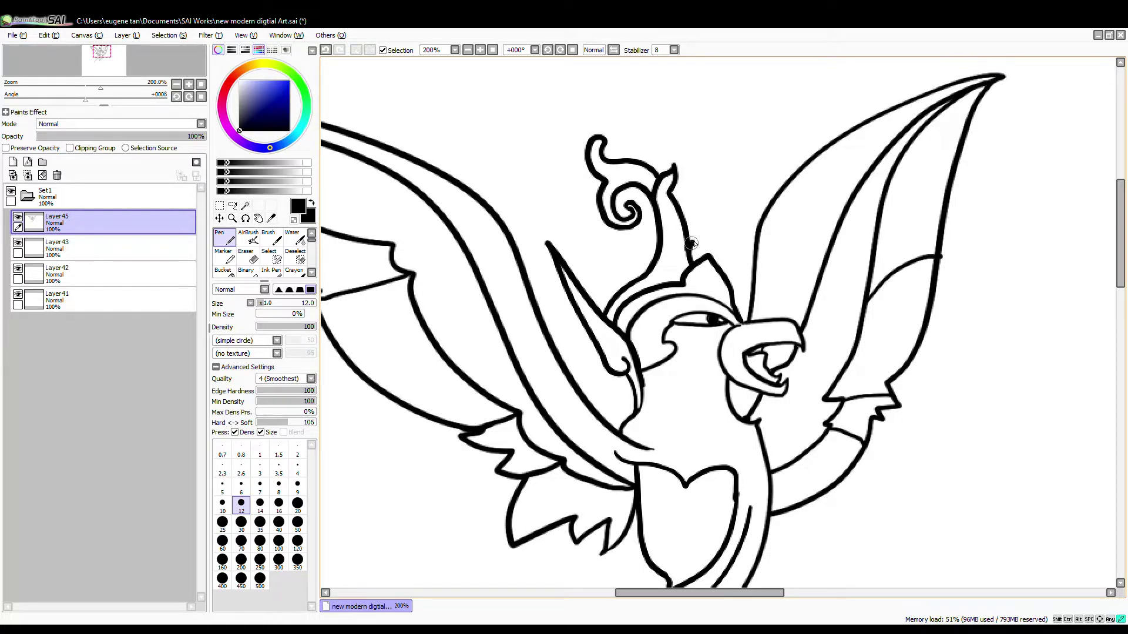
pyautogui.moveTo(602, 295)
pyautogui.mouseDown()
pyautogui.moveTo(654, 245)
pyautogui.moveTo(667, 110)
pyautogui.moveTo(569, 125)
pyautogui.moveTo(586, 158)
pyautogui.moveTo(674, 164)
pyautogui.mouseUp()
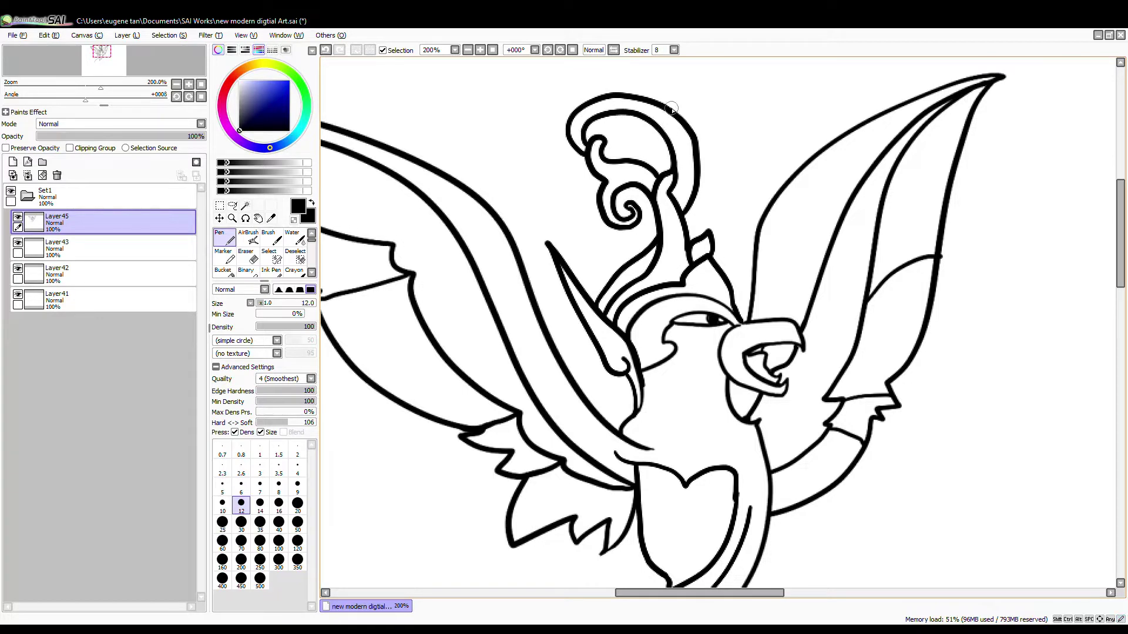
pyautogui.moveTo(671, 109)
pyautogui.mouseDown()
pyautogui.moveTo(708, 71)
pyautogui.moveTo(760, 74)
pyautogui.moveTo(699, 107)
pyautogui.moveTo(687, 234)
pyautogui.moveTo(791, 111)
pyautogui.moveTo(778, 126)
pyautogui.moveTo(761, 105)
pyautogui.moveTo(804, 111)
pyautogui.moveTo(860, 85)
pyautogui.moveTo(901, 89)
pyautogui.moveTo(730, 194)
pyautogui.moveTo(731, 238)
pyautogui.mouseUp()
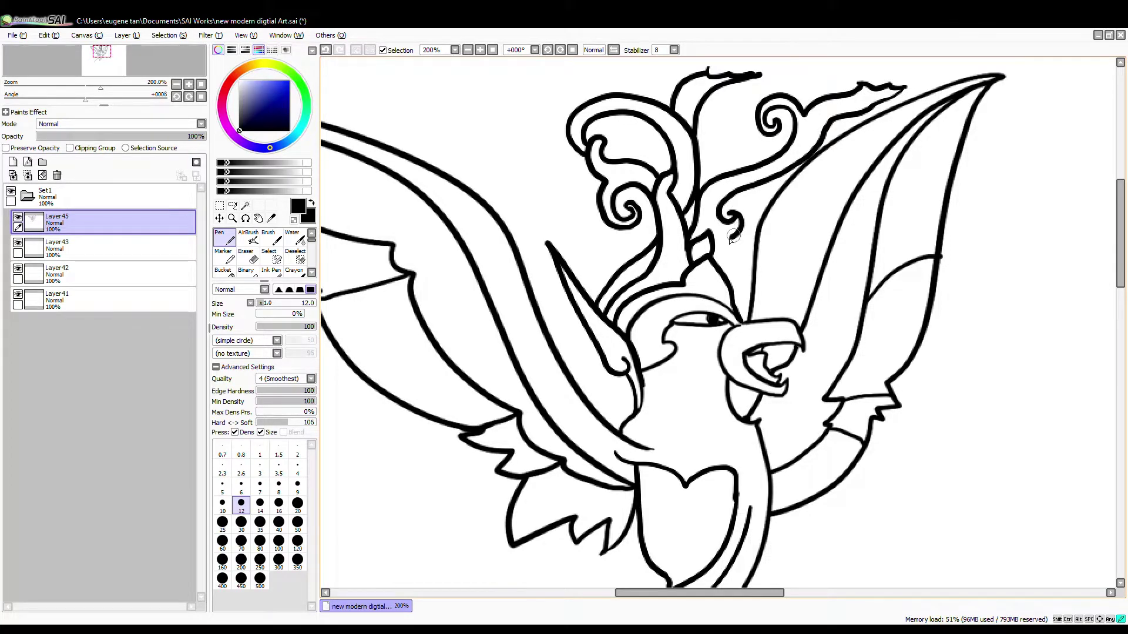
# Draw a nose line, drooping moustache, chin tuft, eyebrows and dark eyes inside the face outline on the chest.
pyautogui.moveTo(691, 407); pyautogui.dragTo(678, 254)
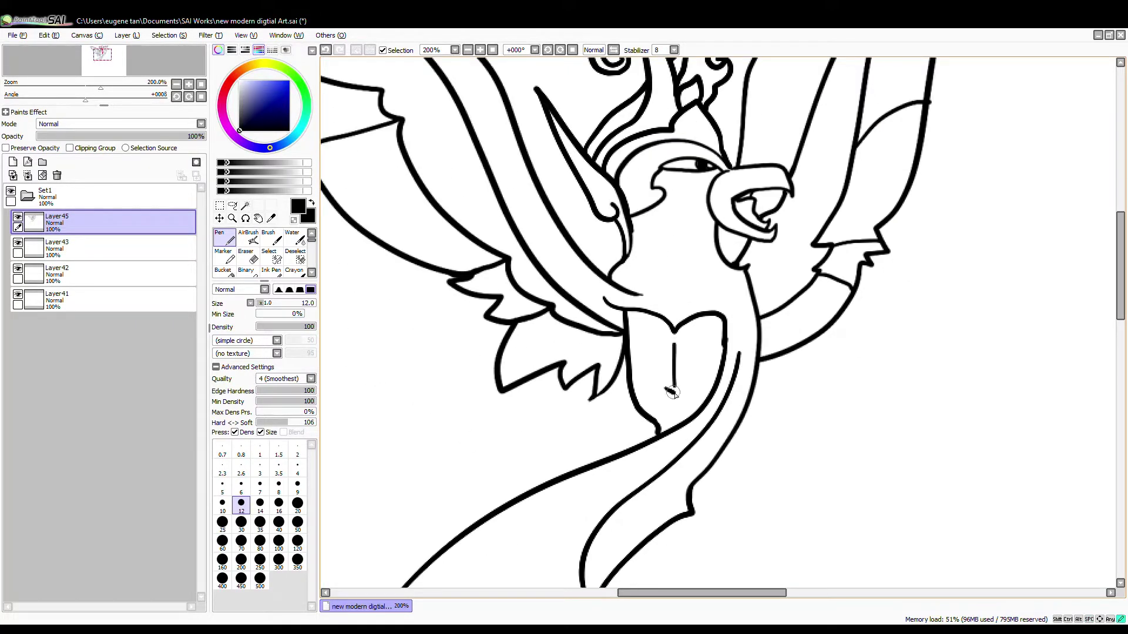
pyautogui.moveTo(655, 398); pyautogui.dragTo(674, 398)
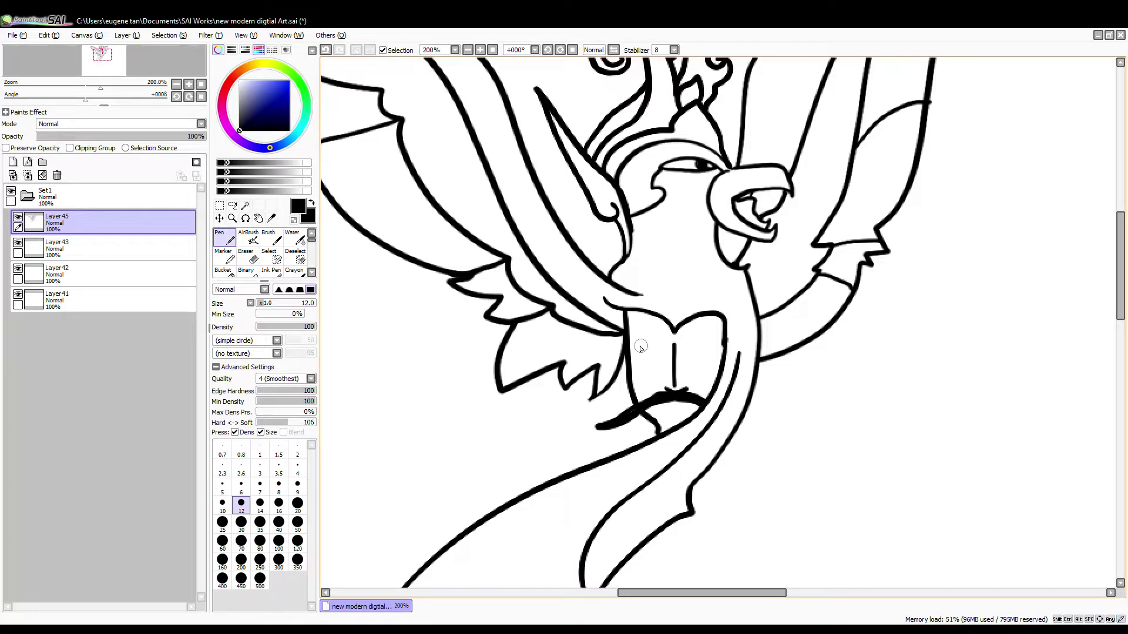
pyautogui.moveTo(637, 345)
pyautogui.mouseDown()
pyautogui.moveTo(662, 354)
pyautogui.moveTo(647, 351)
pyautogui.moveTo(659, 336)
pyautogui.moveTo(717, 327)
pyautogui.mouseUp()
pyautogui.moveTo(689, 353); pyautogui.dragTo(715, 345)
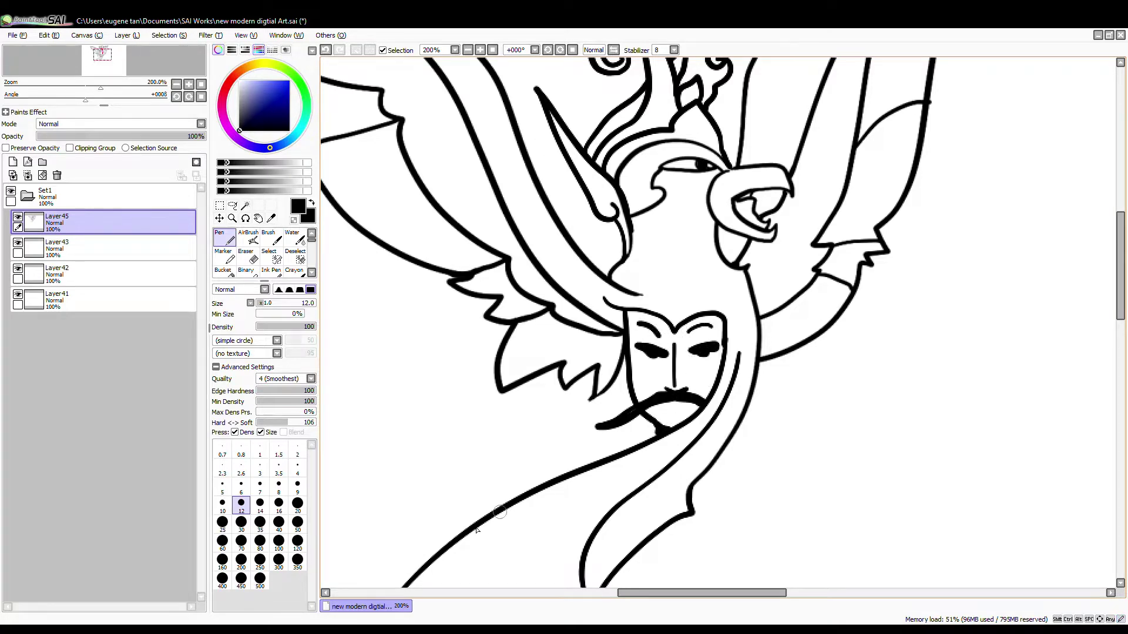
# Draw the jagged lower edge of the long tail feather and extend the inner body line up beside the face.
pyautogui.moveTo(419, 570)
pyautogui.mouseDown()
pyautogui.moveTo(555, 504)
pyautogui.moveTo(623, 500)
pyautogui.mouseUp()
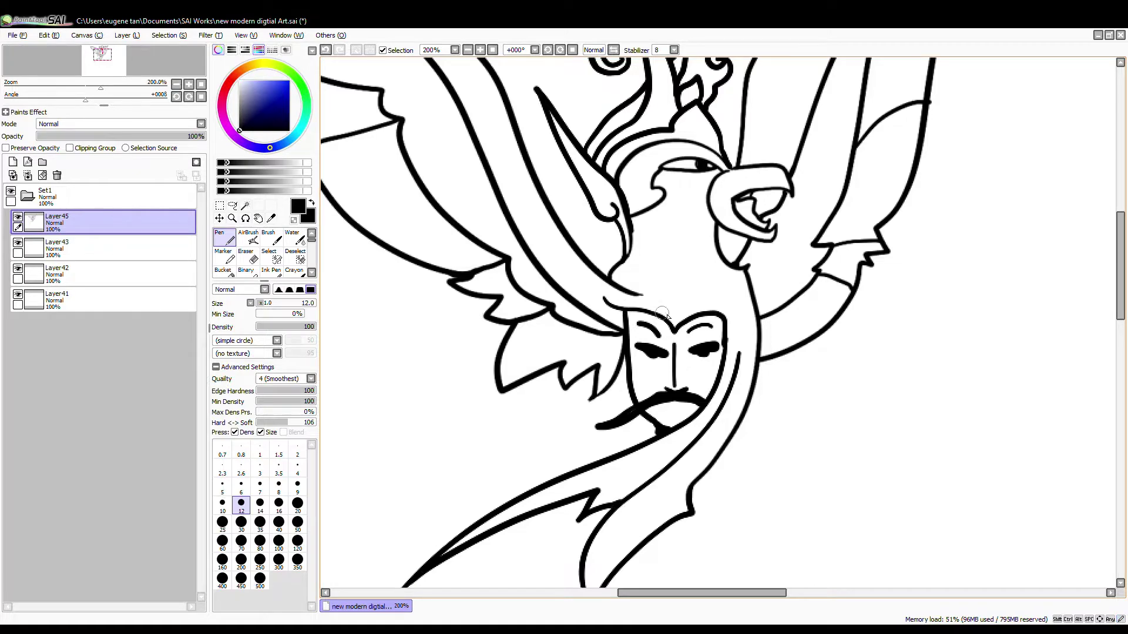
pyautogui.scroll(3, 675, 311)
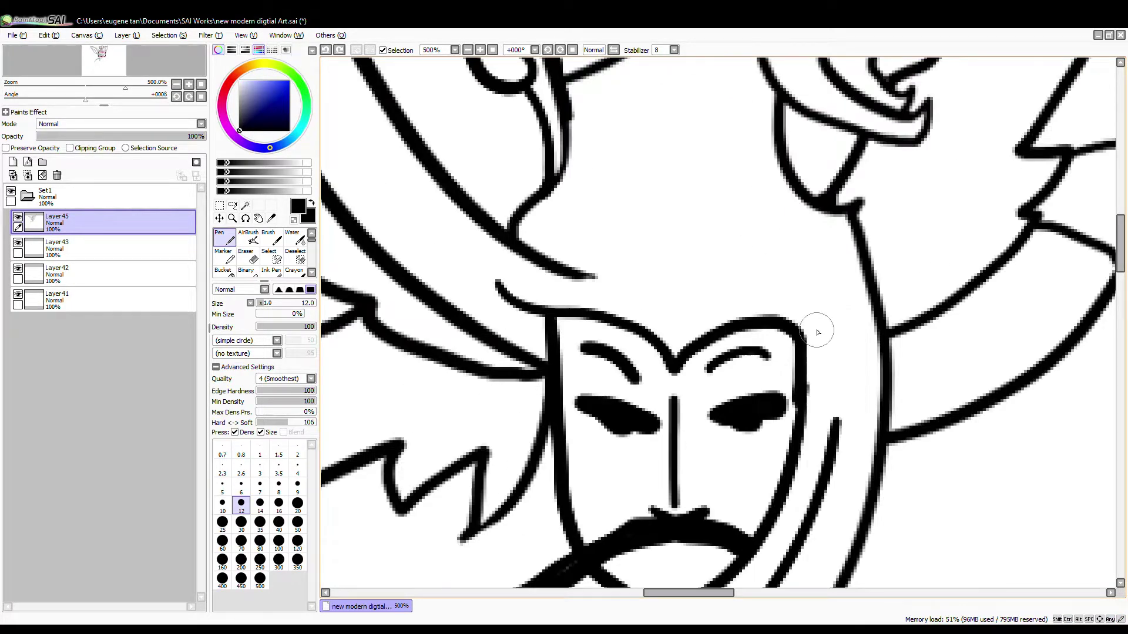
pyautogui.moveTo(817, 327)
pyautogui.mouseDown()
pyautogui.moveTo(835, 405)
pyautogui.moveTo(805, 507)
pyautogui.mouseUp()
# Draw pointed collar shapes sticking out on both sides below the face.
pyautogui.moveTo(498, 516); pyautogui.dragTo(738, 311)
pyautogui.moveTo(717, 331)
pyautogui.mouseDown()
pyautogui.moveTo(579, 370)
pyautogui.moveTo(734, 496)
pyautogui.mouseUp()
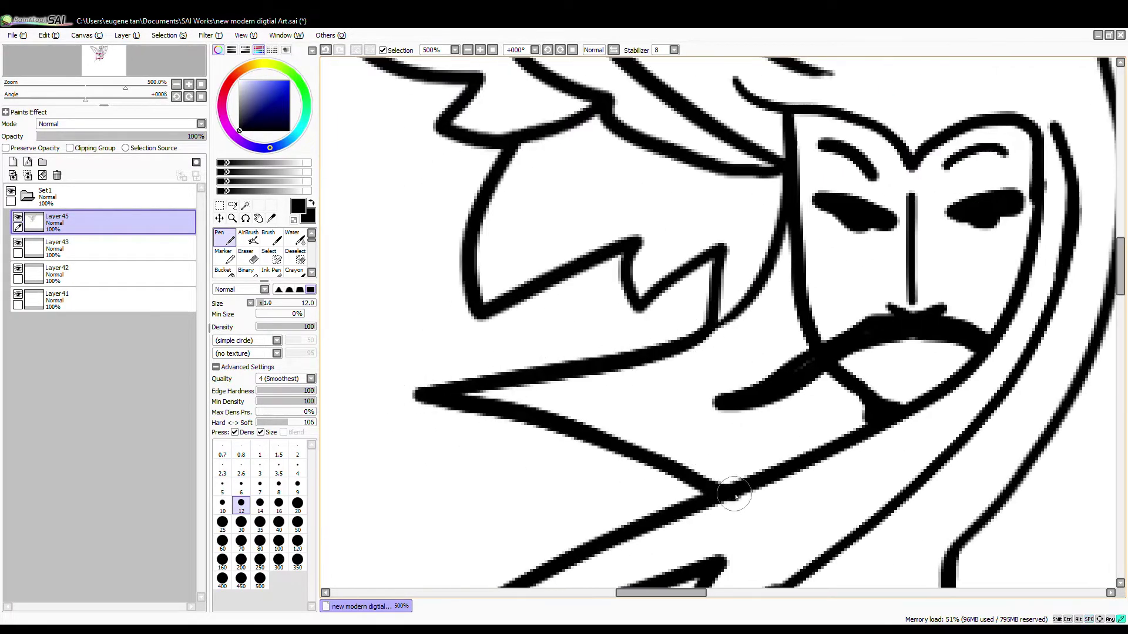
pyautogui.moveTo(987, 347); pyautogui.dragTo(597, 364)
pyautogui.moveTo(739, 259)
pyautogui.mouseDown()
pyautogui.moveTo(808, 398)
pyautogui.moveTo(662, 453)
pyautogui.mouseUp()
pyautogui.scroll(-5, 656, 431)
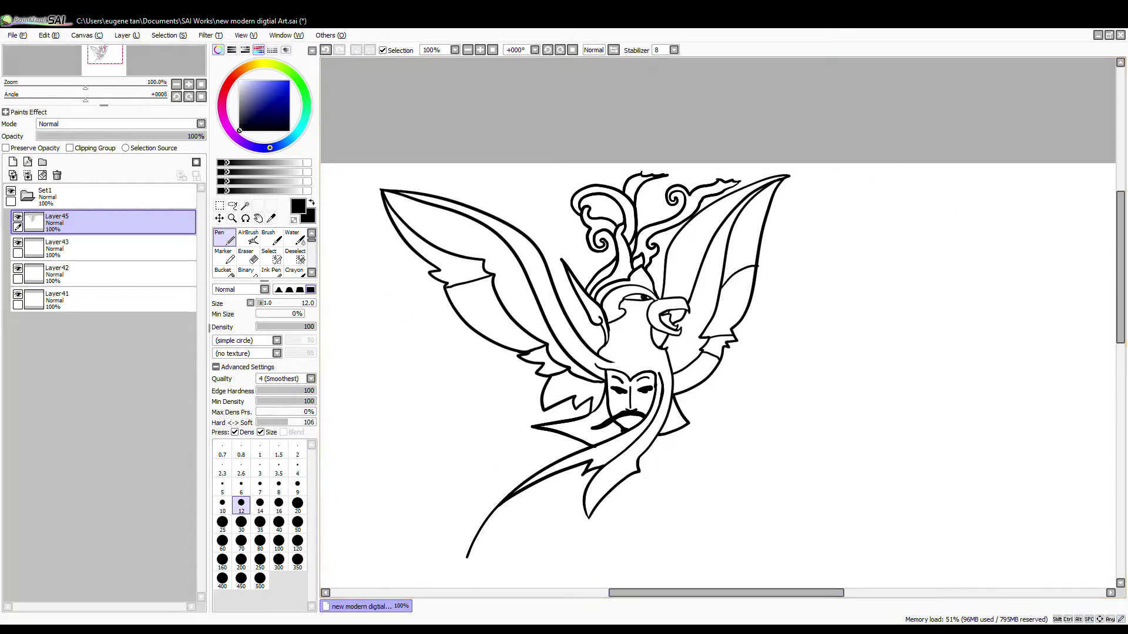
# On a new layer below the line art, draw both sides of the torso and short waist lines with a size 10 pen.
pyautogui.moveTo(623, 405); pyautogui.dragTo(618, 330)
pyautogui.scroll(2, 649, 389)
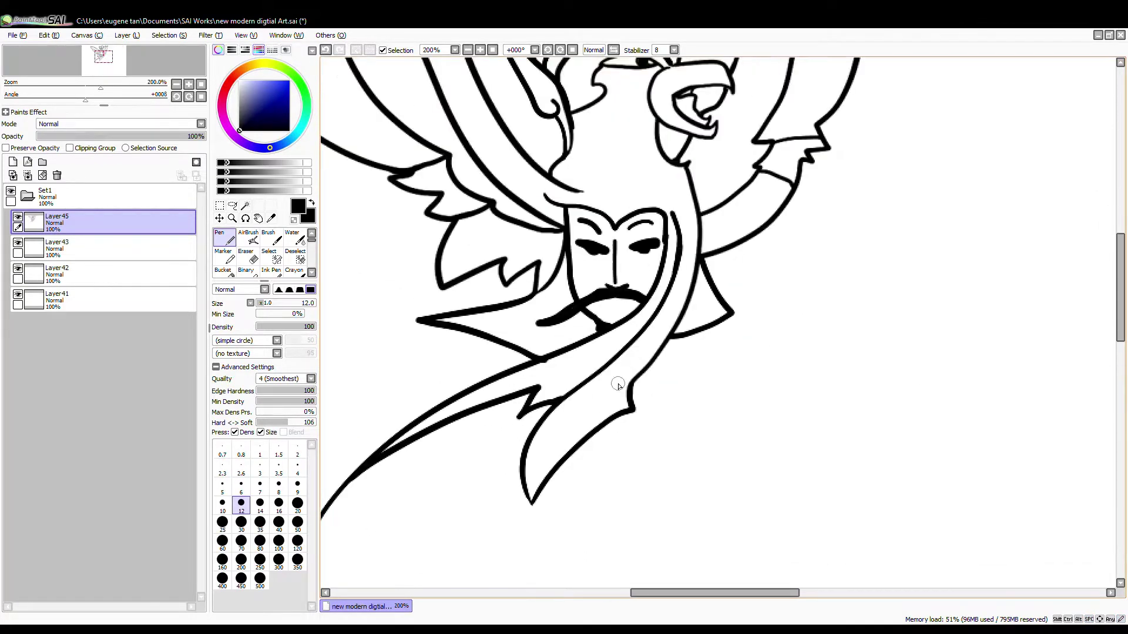
pyautogui.click(13, 162)
pyautogui.click(226, 504)
pyautogui.moveTo(539, 324)
pyautogui.mouseDown()
pyautogui.moveTo(571, 478)
pyautogui.moveTo(601, 529)
pyautogui.mouseUp()
pyautogui.moveTo(712, 349)
pyautogui.mouseDown()
pyautogui.moveTo(710, 425)
pyautogui.moveTo(682, 530)
pyautogui.mouseUp()
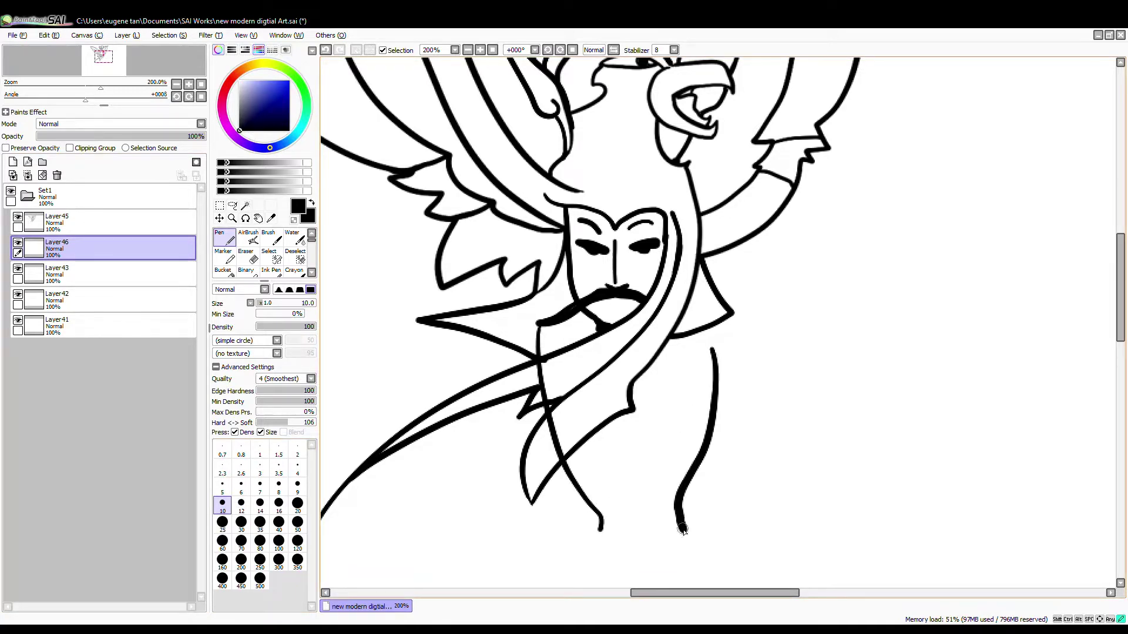
pyautogui.moveTo(599, 528); pyautogui.dragTo(667, 524)
pyautogui.moveTo(581, 493)
pyautogui.mouseDown()
pyautogui.moveTo(679, 506)
pyautogui.moveTo(654, 544)
pyautogui.moveTo(606, 511)
pyautogui.mouseUp()
pyautogui.click(247, 256)
pyautogui.press('n')
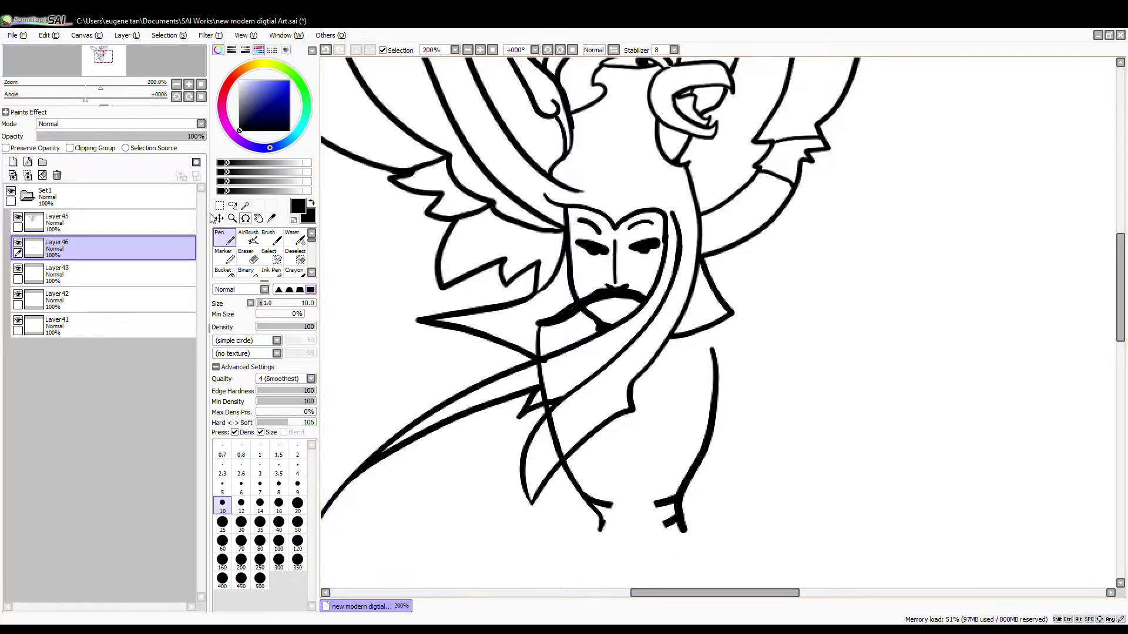
# Lower the torso layer's opacity to 38% and draw a raised arm with a long double-edged sleeve sweeping down to the waist.
pyautogui.click(101, 137)
pyautogui.moveTo(721, 312); pyautogui.dragTo(632, 341)
pyautogui.moveTo(607, 341)
pyautogui.mouseDown()
pyautogui.moveTo(737, 299)
pyautogui.moveTo(899, 151)
pyautogui.mouseUp()
pyautogui.moveTo(865, 187); pyautogui.dragTo(611, 543)
pyautogui.moveTo(849, 203)
pyautogui.mouseDown()
pyautogui.moveTo(768, 468)
pyautogui.moveTo(597, 525)
pyautogui.mouseUp()
pyautogui.press('e')
pyautogui.moveTo(881, 165)
pyautogui.mouseDown()
pyautogui.moveTo(887, 187)
pyautogui.moveTo(840, 226)
pyautogui.mouseUp()
pyautogui.hotkey('ctrl', 'z')
pyautogui.press('n')
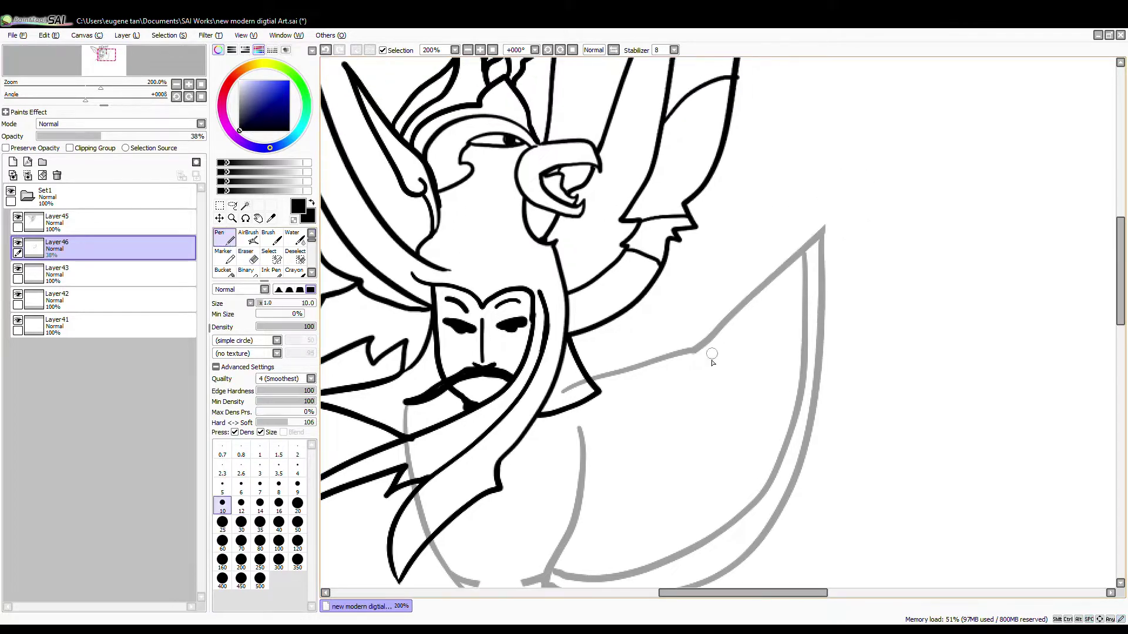
# Add an elbow crease to the raised arm and draw an open hand with outstretched fingers at its end.
pyautogui.moveTo(697, 351); pyautogui.dragTo(695, 386)
pyautogui.moveTo(825, 211)
pyautogui.mouseDown()
pyautogui.moveTo(846, 191)
pyautogui.moveTo(907, 187)
pyautogui.mouseUp()
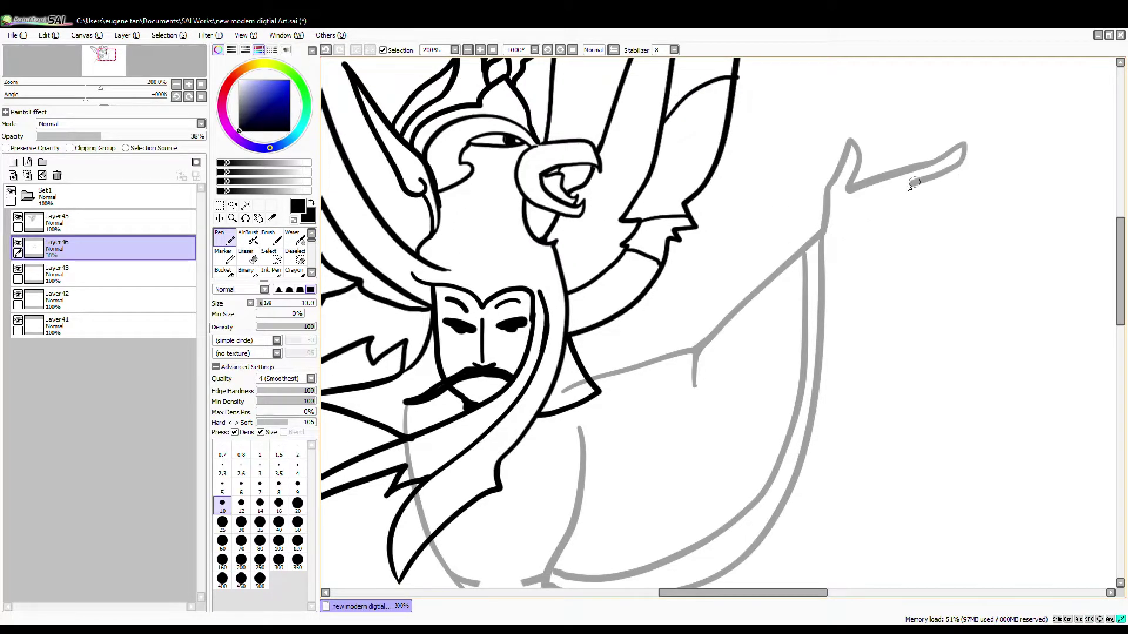
pyautogui.moveTo(825, 250)
pyautogui.mouseDown()
pyautogui.moveTo(896, 232)
pyautogui.moveTo(904, 208)
pyautogui.mouseUp()
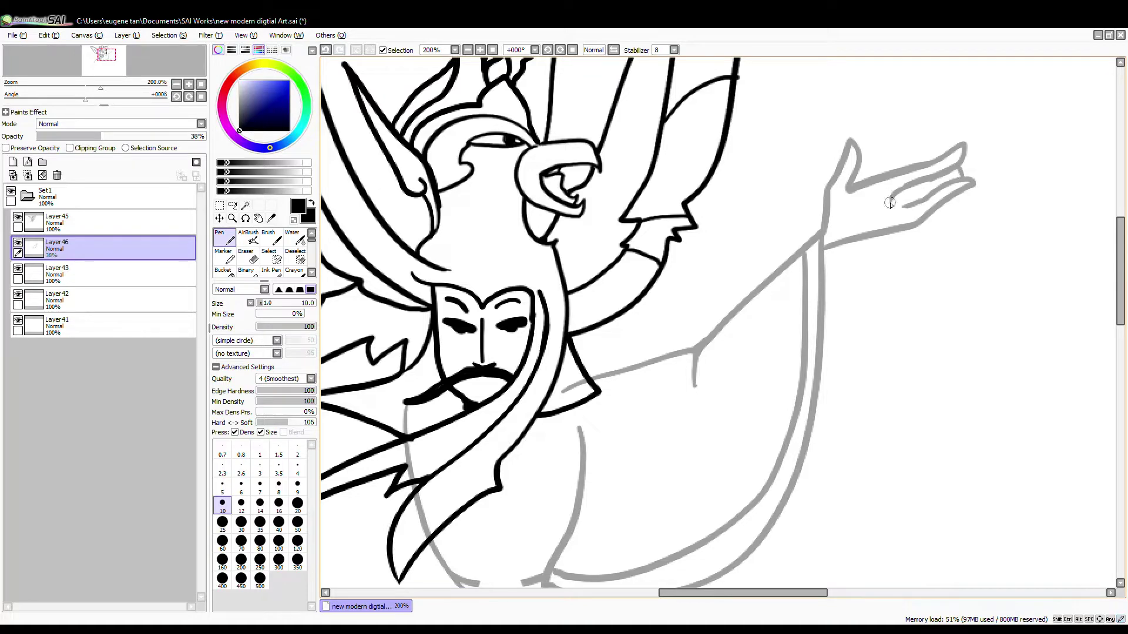
# Draw the opposite arm with its hanging double-edged sleeve curving from the wrist down to the waist.
pyautogui.moveTo(722, 293); pyautogui.dragTo(1074, 231)
pyautogui.moveTo(756, 340)
pyautogui.mouseDown()
pyautogui.moveTo(614, 328)
pyautogui.moveTo(498, 244)
pyautogui.moveTo(764, 514)
pyautogui.mouseUp()
pyautogui.hotkey('ctrl', 'z')
pyautogui.hotkey('ctrl', 'z')
pyautogui.moveTo(731, 329)
pyautogui.mouseDown()
pyautogui.moveTo(770, 389)
pyautogui.moveTo(511, 289)
pyautogui.moveTo(763, 576)
pyautogui.moveTo(837, 572)
pyautogui.mouseUp()
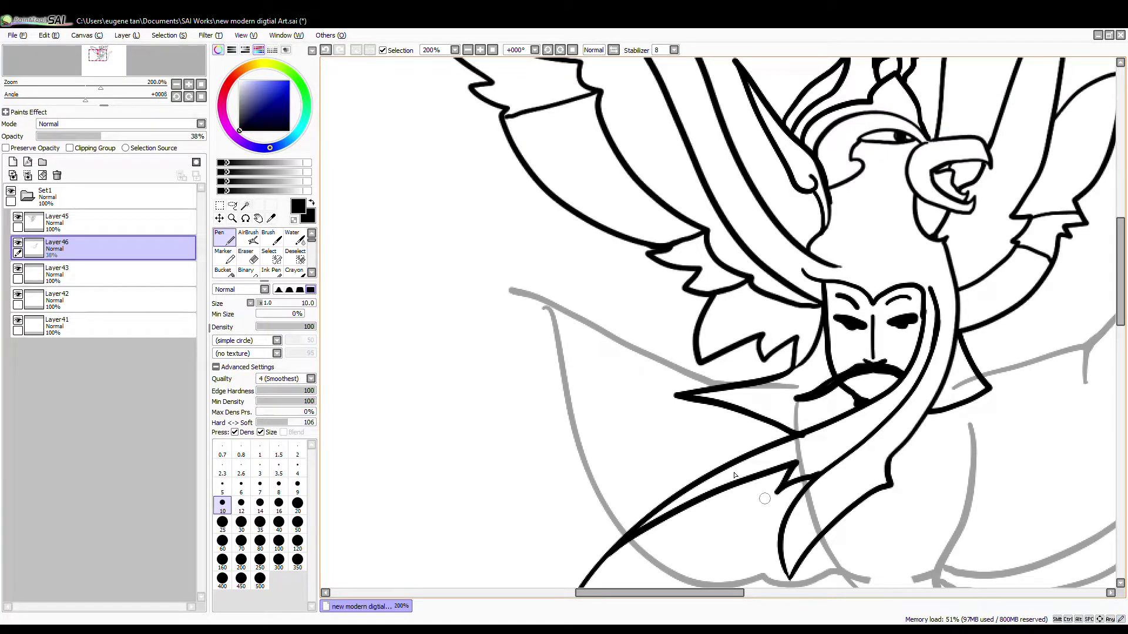
pyautogui.moveTo(544, 302)
pyautogui.mouseDown()
pyautogui.moveTo(764, 553)
pyautogui.moveTo(834, 555)
pyautogui.mouseUp()
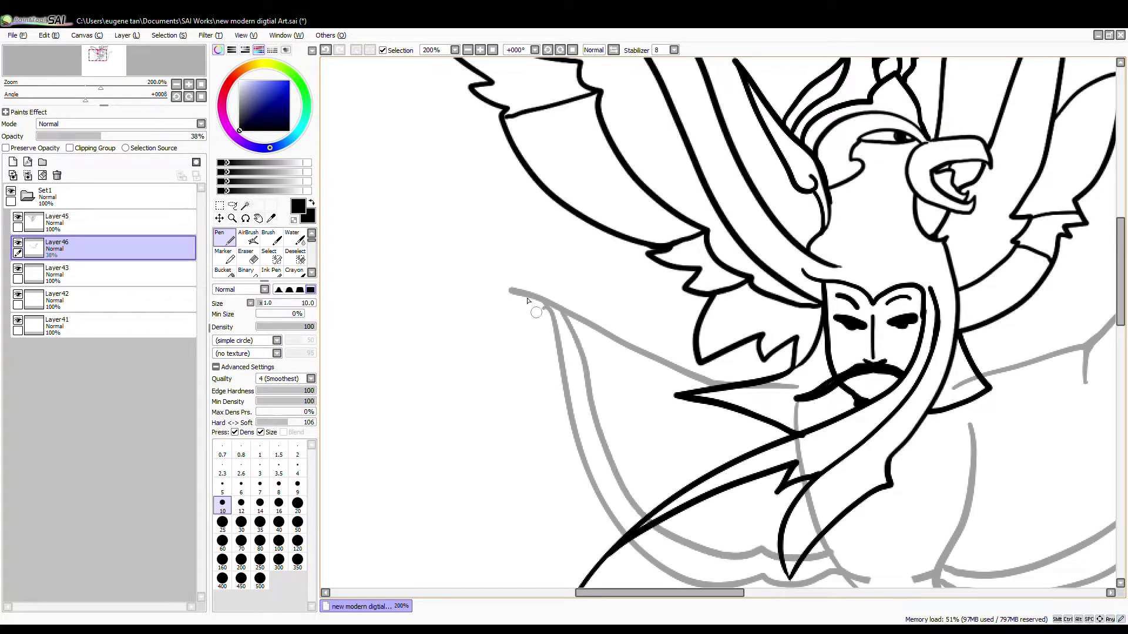
pyautogui.click(251, 257)
pyautogui.moveTo(510, 287)
pyautogui.mouseDown()
pyautogui.moveTo(525, 292)
pyautogui.moveTo(484, 265)
pyautogui.moveTo(526, 291)
pyautogui.moveTo(447, 288)
pyautogui.moveTo(491, 284)
pyautogui.mouseUp()
# Draw a fist gripping a sword hilt at the end of the second arm, with the curved blade pointing upward.
pyautogui.click(226, 238)
pyautogui.moveTo(464, 309)
pyautogui.mouseDown()
pyautogui.moveTo(496, 300)
pyautogui.moveTo(531, 320)
pyautogui.moveTo(580, 461)
pyautogui.mouseUp()
pyautogui.moveTo(458, 269); pyautogui.dragTo(532, 457)
pyautogui.moveTo(516, 458)
pyautogui.mouseDown()
pyautogui.moveTo(505, 460)
pyautogui.moveTo(583, 439)
pyautogui.moveTo(501, 379)
pyautogui.moveTo(429, 131)
pyautogui.moveTo(580, 423)
pyautogui.mouseUp()
pyautogui.moveTo(702, 521); pyautogui.dragTo(492, 215)
# Select the bird's body, tail and collar areas with the Magic Wand and clear the torso layer's lines inside them.
pyautogui.click(127, 220)
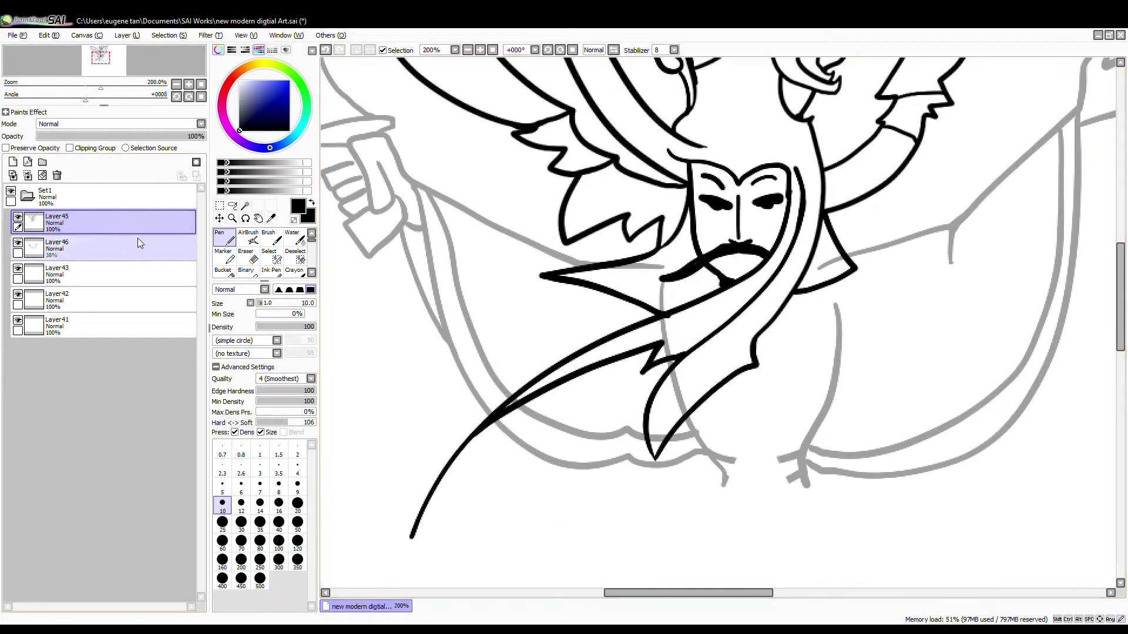
pyautogui.click(245, 206)
pyautogui.click(723, 360)
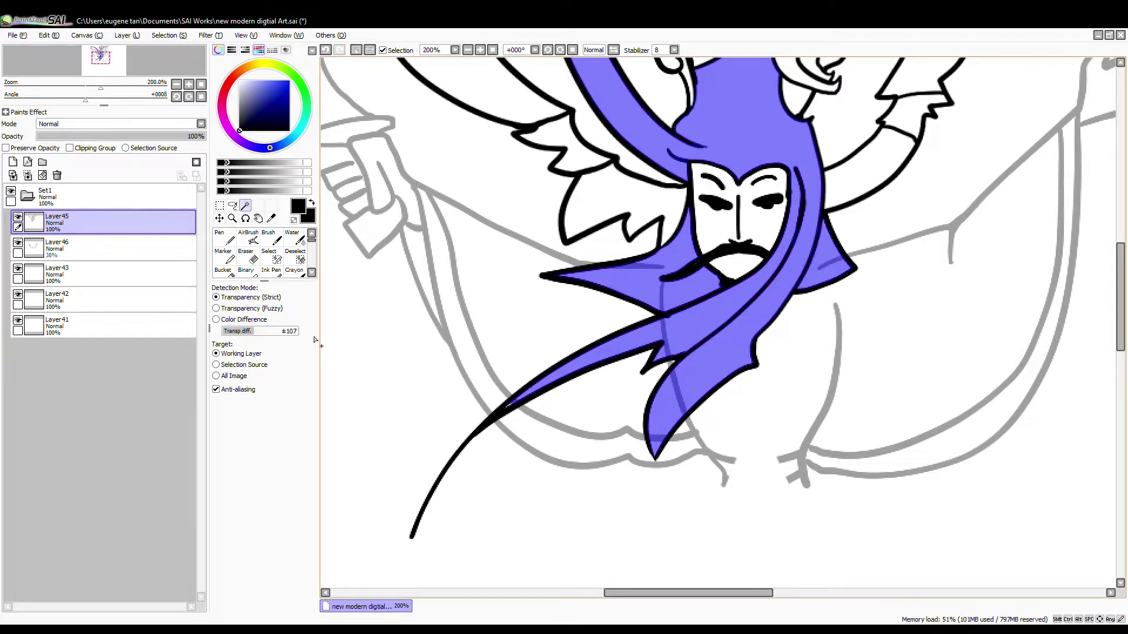
pyautogui.click(106, 247)
pyautogui.click(44, 175)
pyautogui.click(115, 221)
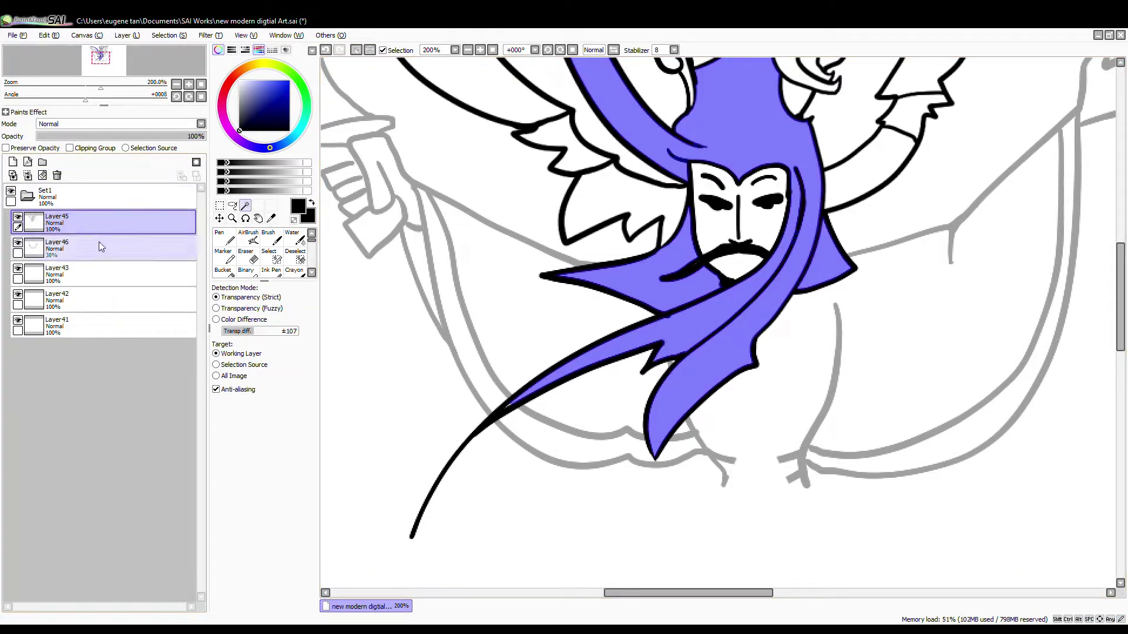
# Restore the torso layer's opacity to 100%, merge the bird layer down into it, and deselect.
pyautogui.click(99, 243)
pyautogui.moveTo(141, 136); pyautogui.dragTo(212, 137)
pyautogui.click(115, 219)
pyautogui.click(27, 175)
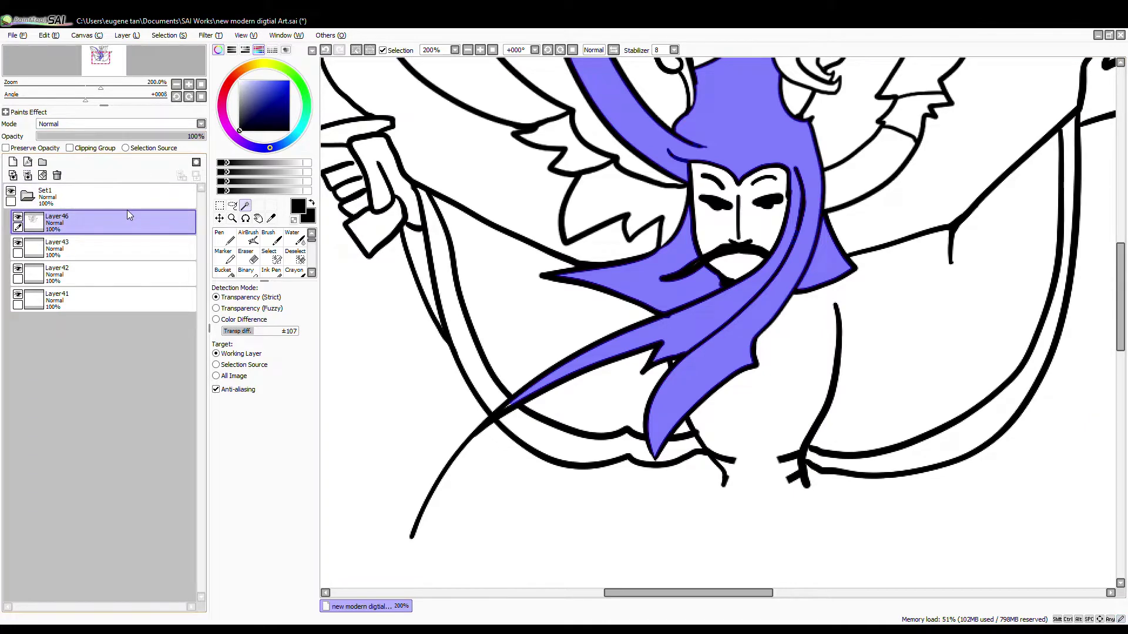
pyautogui.scroll(-3, 487, 230)
pyautogui.moveTo(487, 230); pyautogui.dragTo(352, 317)
pyautogui.click(356, 50)
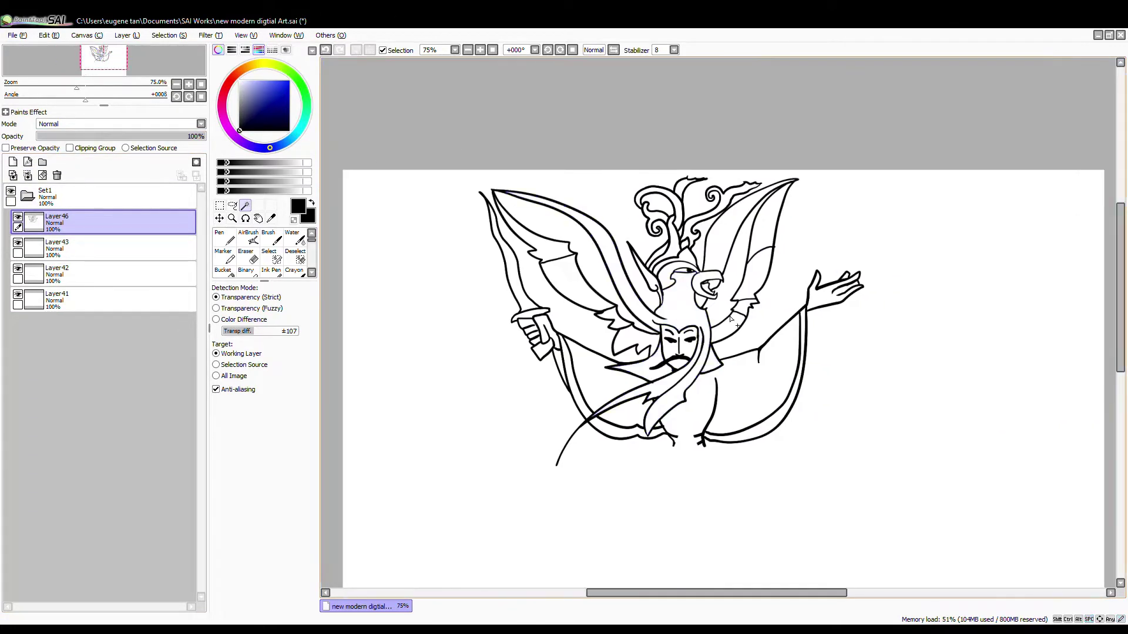
# Draw the neck contours running from the bird's eye and beak down to the headdress around the human face.
pyautogui.scroll(5, 670, 307)
pyautogui.click(223, 238)
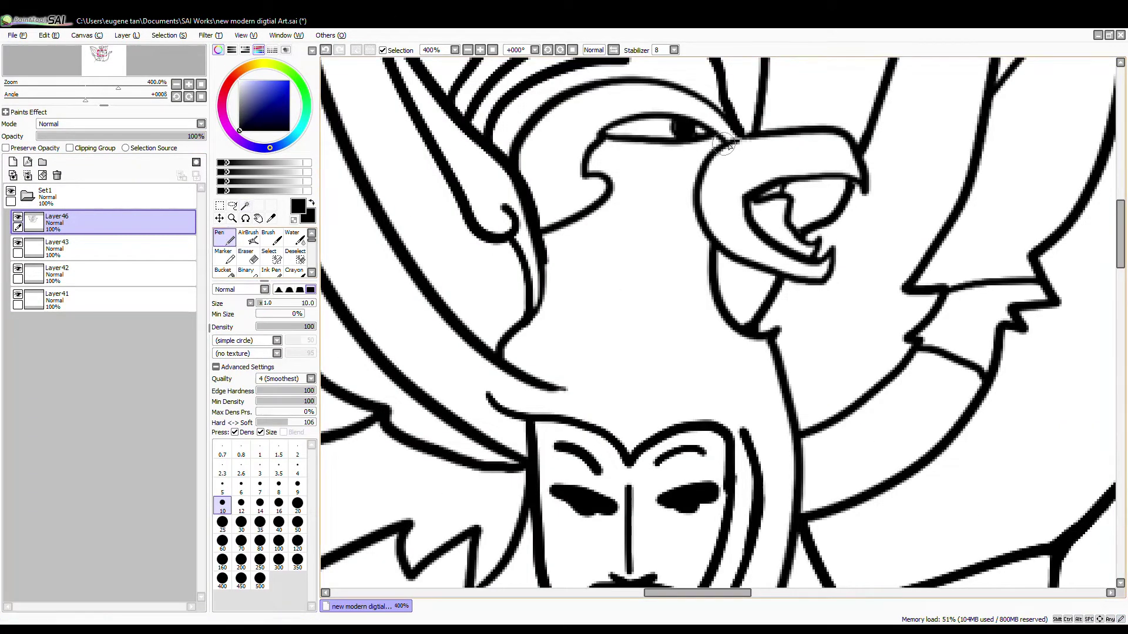
pyautogui.moveTo(728, 144)
pyautogui.mouseDown()
pyautogui.moveTo(696, 176)
pyautogui.moveTo(569, 390)
pyautogui.mouseUp()
pyautogui.moveTo(708, 257)
pyautogui.mouseDown()
pyautogui.moveTo(729, 412)
pyautogui.moveTo(745, 441)
pyautogui.mouseUp()
pyautogui.moveTo(714, 281)
pyautogui.mouseDown()
pyautogui.moveTo(714, 302)
pyautogui.moveTo(769, 336)
pyautogui.mouseUp()
# Draw an inverted V of doubled lines spreading downward from a point at the figure's waist.
pyautogui.scroll(-4, 770, 335)
pyautogui.scroll(-6, 641, 209)
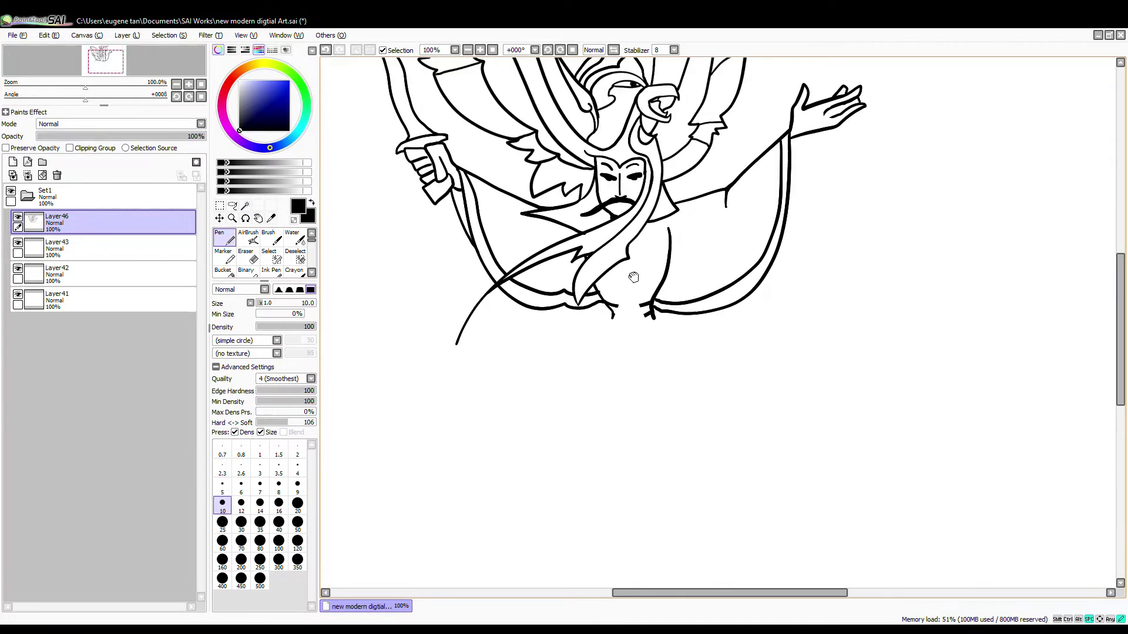
pyautogui.scroll(1, 640, 210)
pyautogui.scroll(1, 620, 247)
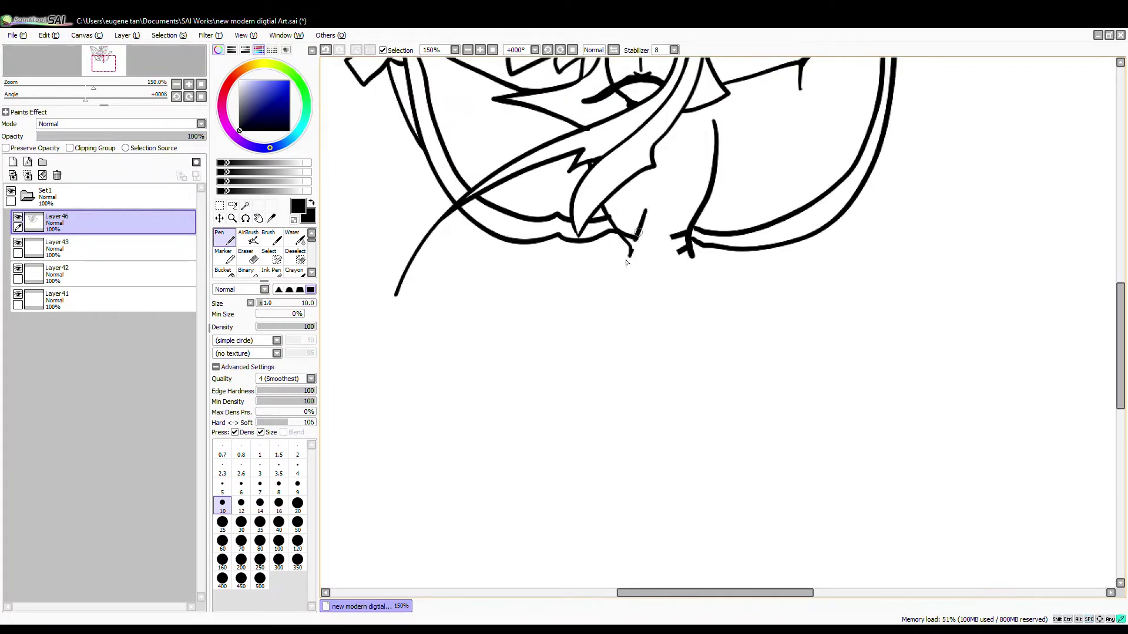
pyautogui.moveTo(626, 263); pyautogui.dragTo(532, 403)
pyautogui.hotkey('ctrl', 'z')
pyautogui.moveTo(652, 207)
pyautogui.mouseDown()
pyautogui.moveTo(497, 435)
pyautogui.moveTo(834, 464)
pyautogui.mouseUp()
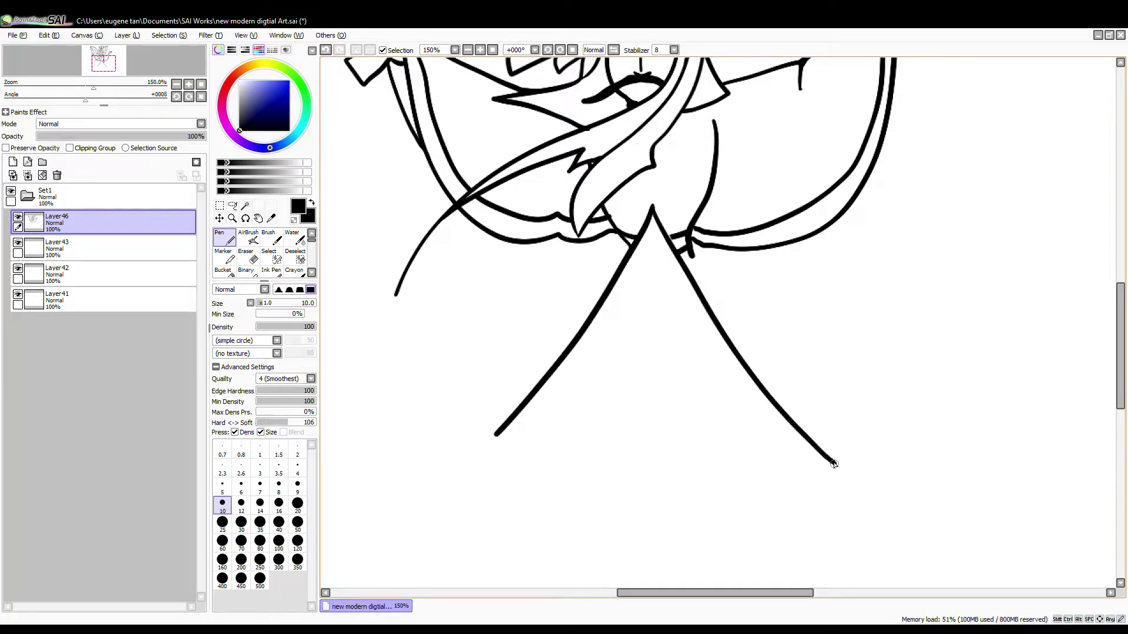
pyautogui.moveTo(652, 230)
pyautogui.mouseDown()
pyautogui.moveTo(506, 449)
pyautogui.moveTo(685, 311)
pyautogui.moveTo(820, 468)
pyautogui.mouseUp()
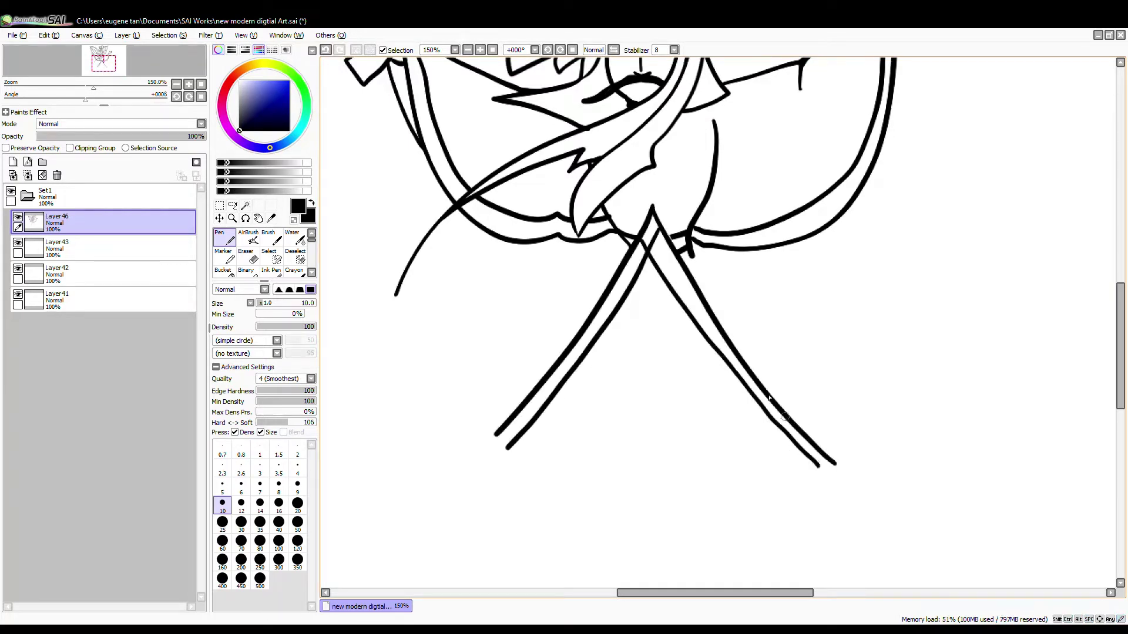
pyautogui.hotkey('ctrl', 'z')
pyautogui.moveTo(646, 238)
pyautogui.mouseDown()
pyautogui.moveTo(813, 457)
pyautogui.moveTo(670, 281)
pyautogui.moveTo(800, 475)
pyautogui.moveTo(671, 277)
pyautogui.moveTo(801, 458)
pyautogui.mouseUp()
pyautogui.hotkey('ctrl', 'z')
pyautogui.hotkey('ctrl', 'z')
# Erase the lower ends of the inverted V's lines to shorten both legs.
pyautogui.click(245, 257)
pyautogui.moveTo(549, 411)
pyautogui.mouseDown()
pyautogui.moveTo(534, 441)
pyautogui.moveTo(499, 428)
pyautogui.mouseUp()
pyautogui.moveTo(775, 390); pyautogui.dragTo(826, 462)
# Draw curled flame-like tips on both lower ends of the inverted V and fill its opening with inner lines and a base line.
pyautogui.scroll(2, 848, 428)
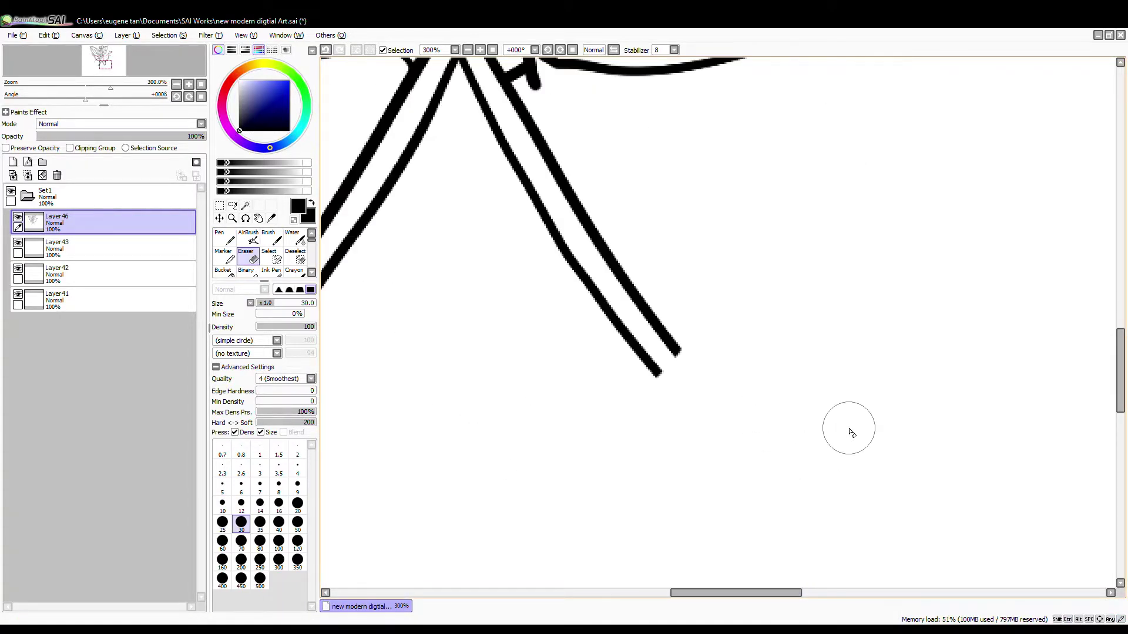
pyautogui.click(226, 240)
pyautogui.moveTo(659, 371)
pyautogui.mouseDown()
pyautogui.moveTo(651, 388)
pyautogui.moveTo(678, 426)
pyautogui.moveTo(720, 226)
pyautogui.moveTo(769, 108)
pyautogui.mouseUp()
pyautogui.moveTo(746, 169)
pyautogui.mouseDown()
pyautogui.moveTo(679, 323)
pyautogui.moveTo(678, 354)
pyautogui.mouseUp()
pyautogui.moveTo(434, 376)
pyautogui.mouseDown()
pyautogui.moveTo(660, 460)
pyautogui.moveTo(754, 477)
pyautogui.mouseUp()
pyautogui.moveTo(551, 497)
pyautogui.mouseDown()
pyautogui.moveTo(484, 418)
pyautogui.moveTo(474, 359)
pyautogui.mouseUp()
pyautogui.moveTo(400, 191)
pyautogui.mouseDown()
pyautogui.moveTo(438, 288)
pyautogui.moveTo(531, 411)
pyautogui.moveTo(533, 470)
pyautogui.mouseUp()
pyautogui.moveTo(778, 154)
pyautogui.mouseDown()
pyautogui.moveTo(777, 226)
pyautogui.moveTo(570, 499)
pyautogui.moveTo(953, 507)
pyautogui.mouseUp()
pyautogui.moveTo(787, 220); pyautogui.dragTo(972, 498)
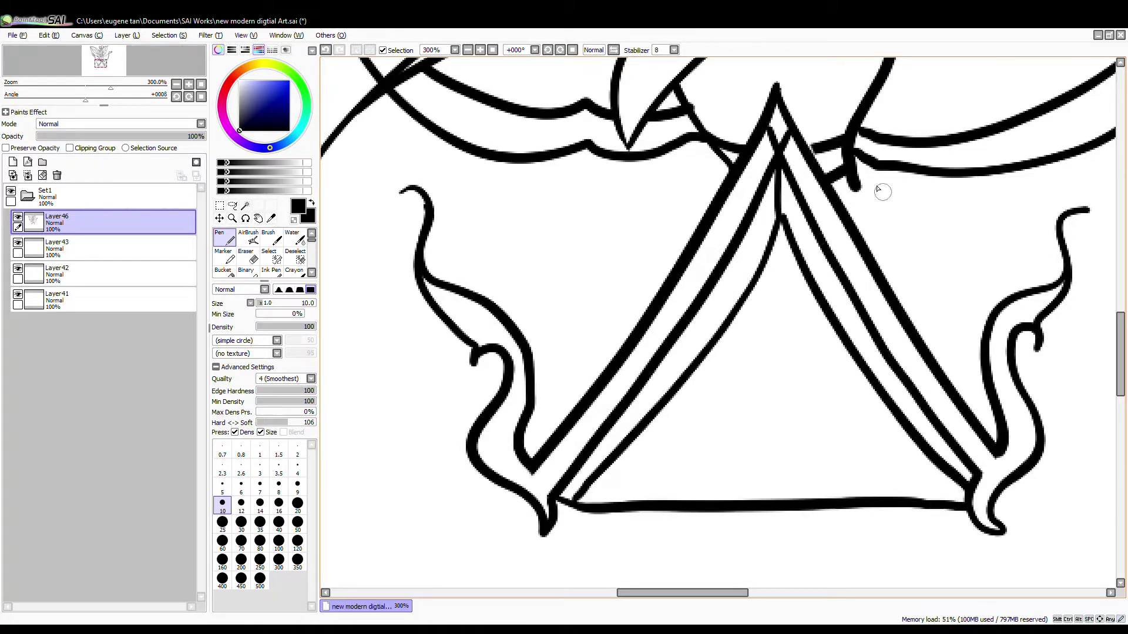
# Draw two outer diagonal lines from the waist to the right flame tip, with two short curved bands beside the triangle.
pyautogui.moveTo(856, 183)
pyautogui.mouseDown()
pyautogui.moveTo(985, 326)
pyautogui.moveTo(938, 354)
pyautogui.mouseUp()
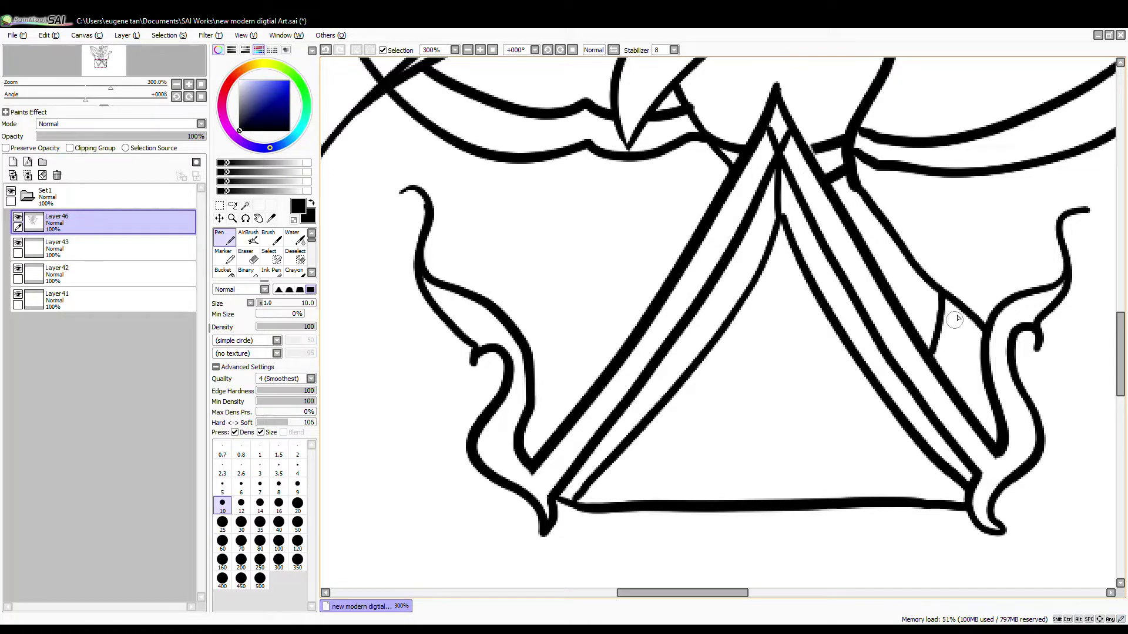
pyautogui.moveTo(961, 312); pyautogui.dragTo(947, 375)
pyautogui.press('space')
pyautogui.moveTo(955, 246); pyautogui.dragTo(768, 569)
pyautogui.scroll(-2, 756, 483)
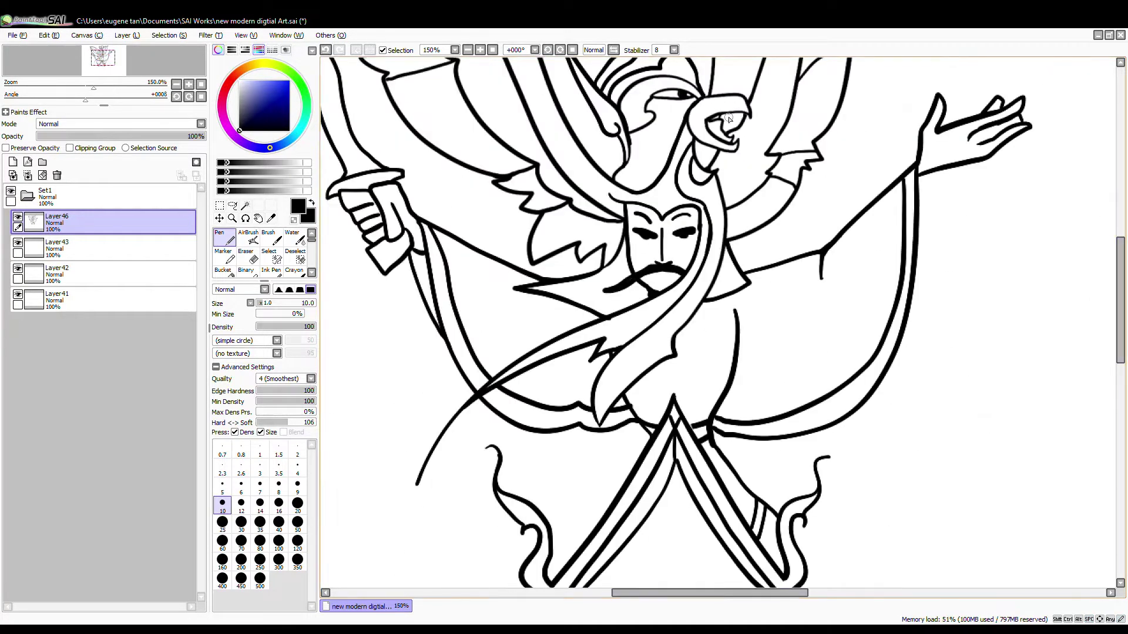
pyautogui.press('space')
pyautogui.moveTo(683, 352); pyautogui.dragTo(643, 216)
pyautogui.scroll(3, 644, 217)
pyautogui.moveTo(675, 279)
pyautogui.mouseDown()
pyautogui.moveTo(787, 414)
pyautogui.moveTo(840, 448)
pyautogui.mouseUp()
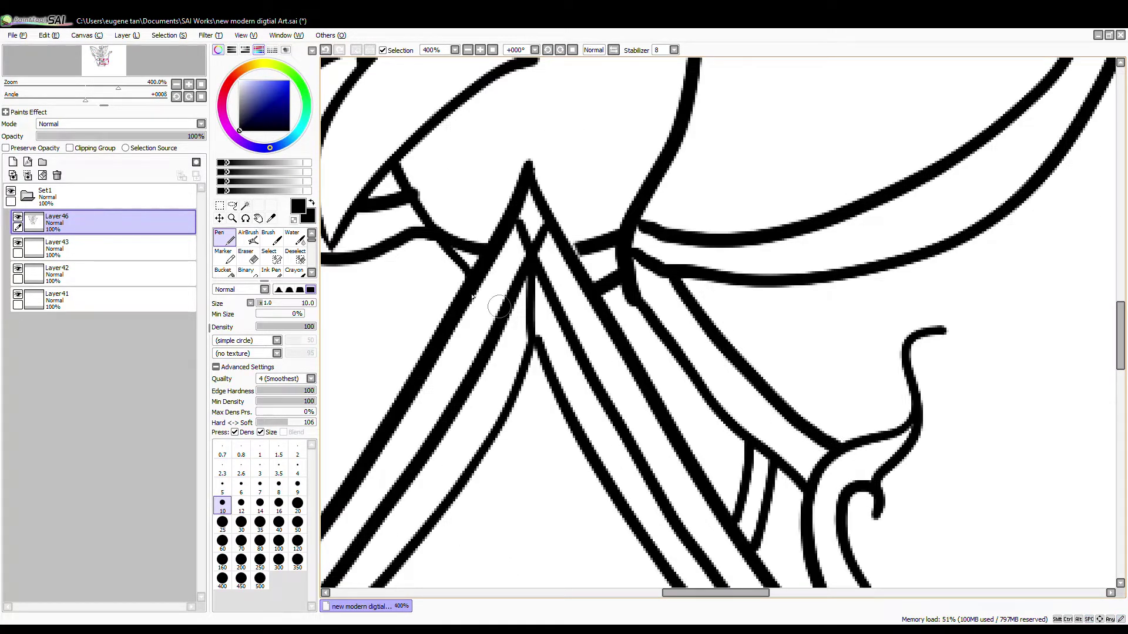
# Draw two matching diagonal lines from the waist down to the left flame tip.
pyautogui.press('space')
pyautogui.moveTo(461, 275); pyautogui.dragTo(673, 285)
pyautogui.moveTo(638, 250); pyautogui.dragTo(412, 524)
pyautogui.moveTo(674, 278)
pyautogui.mouseDown()
pyautogui.moveTo(519, 464)
pyautogui.moveTo(412, 564)
pyautogui.mouseUp()
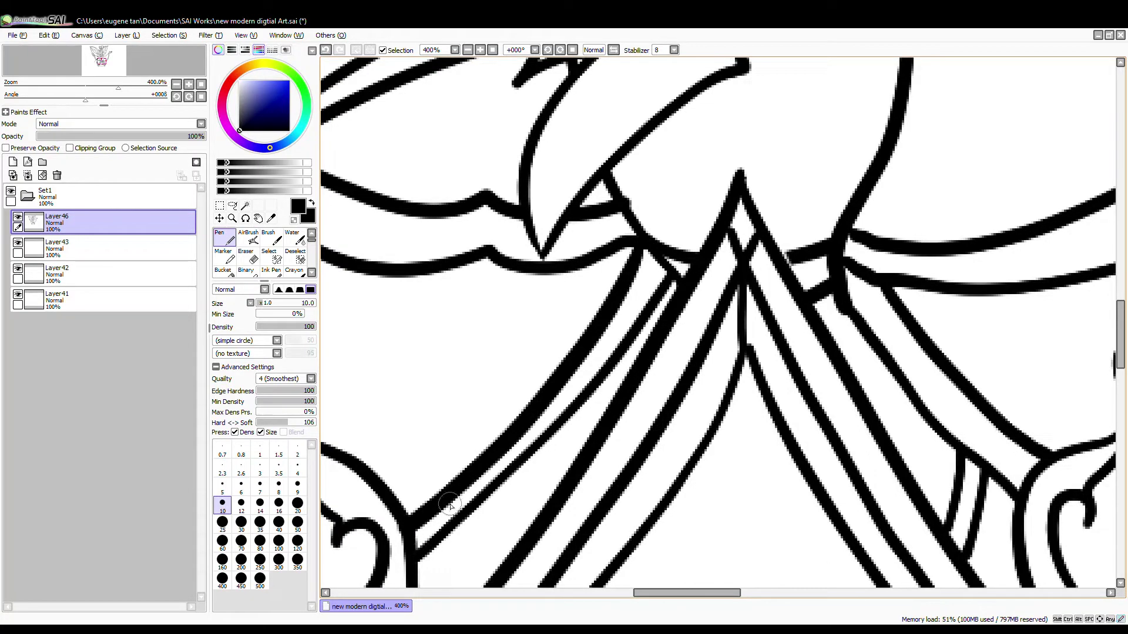
pyautogui.scroll(-3, 588, 352)
pyautogui.scroll(4, 619, 281)
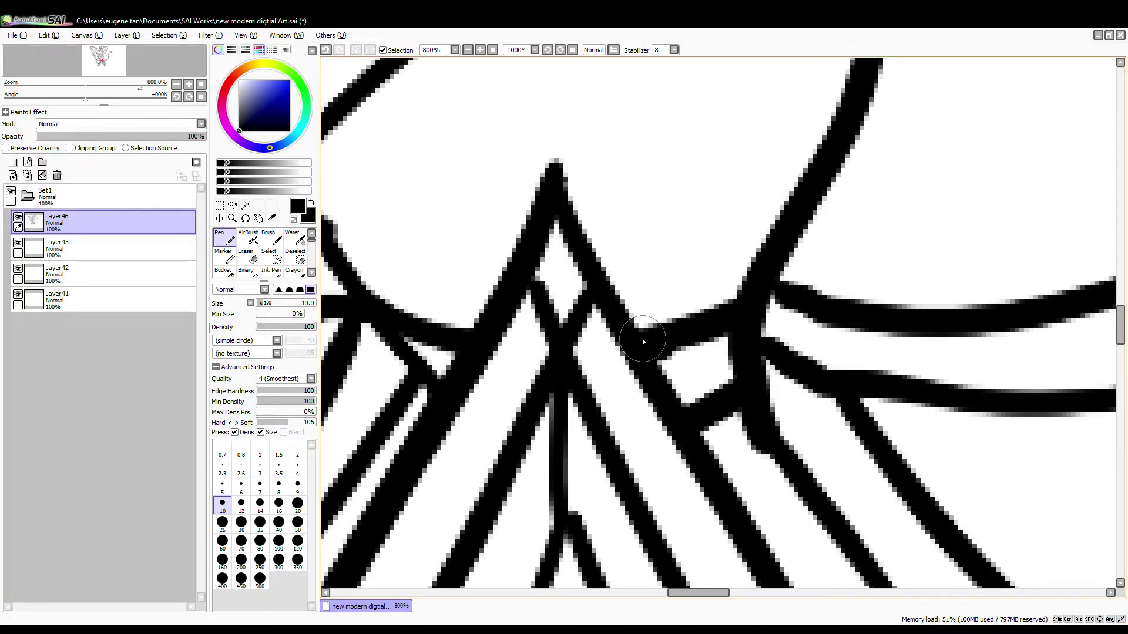
# Scale the whole line art down proportionally and reposition it near the upper middle of the canvas.
pyautogui.scroll(-5, 599, 323)
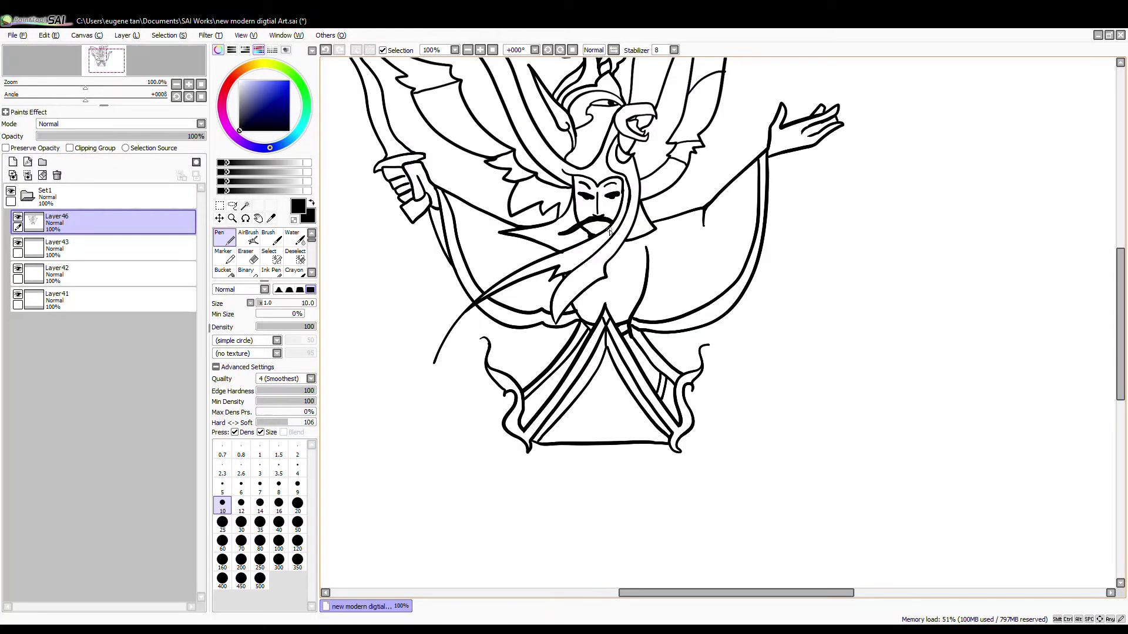
pyautogui.hotkey('ctrl', 't')
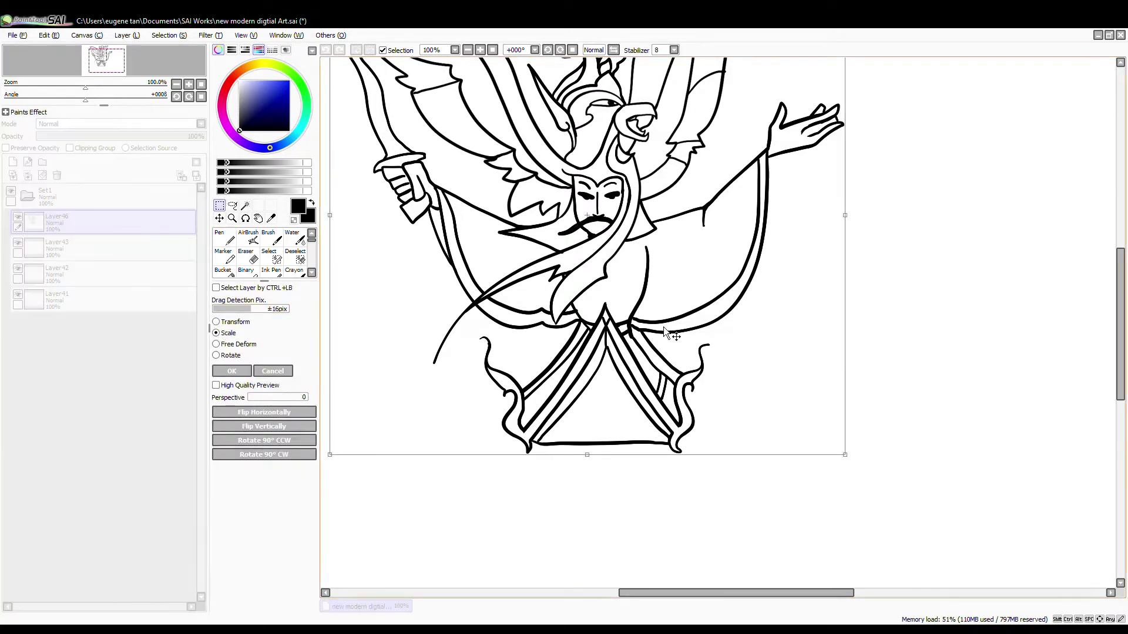
pyautogui.moveTo(851, 458); pyautogui.dragTo(749, 364)
pyautogui.moveTo(599, 260); pyautogui.dragTo(683, 261)
pyautogui.moveTo(660, 201); pyautogui.dragTo(675, 311)
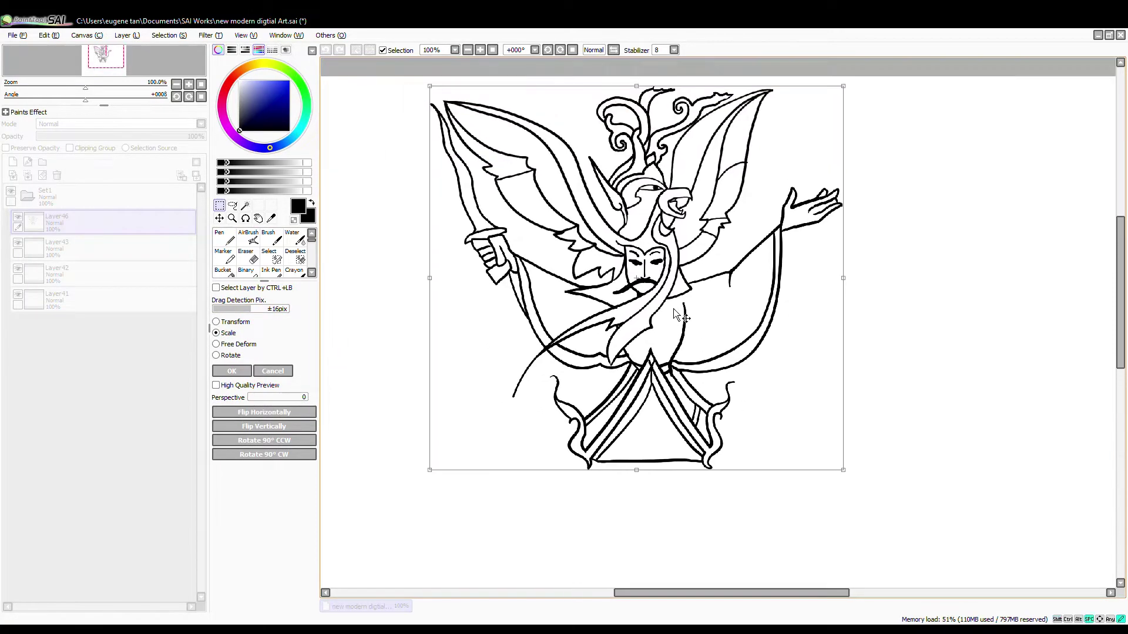
pyautogui.click(231, 371)
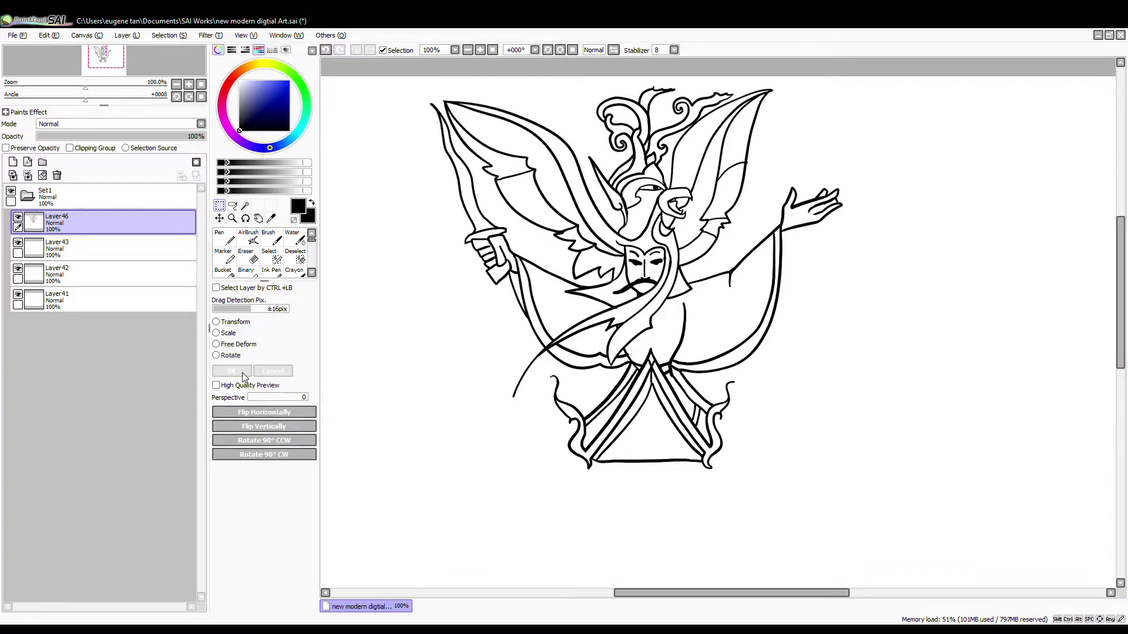
# On a new layer below the line art at 38% opacity, draw a crosswise curve and two diagonal lines behind the sword and wing.
pyautogui.click(69, 249)
pyautogui.click(13, 162)
pyautogui.click(224, 238)
pyautogui.moveTo(449, 166); pyautogui.dragTo(538, 236)
pyautogui.scroll(2, 537, 236)
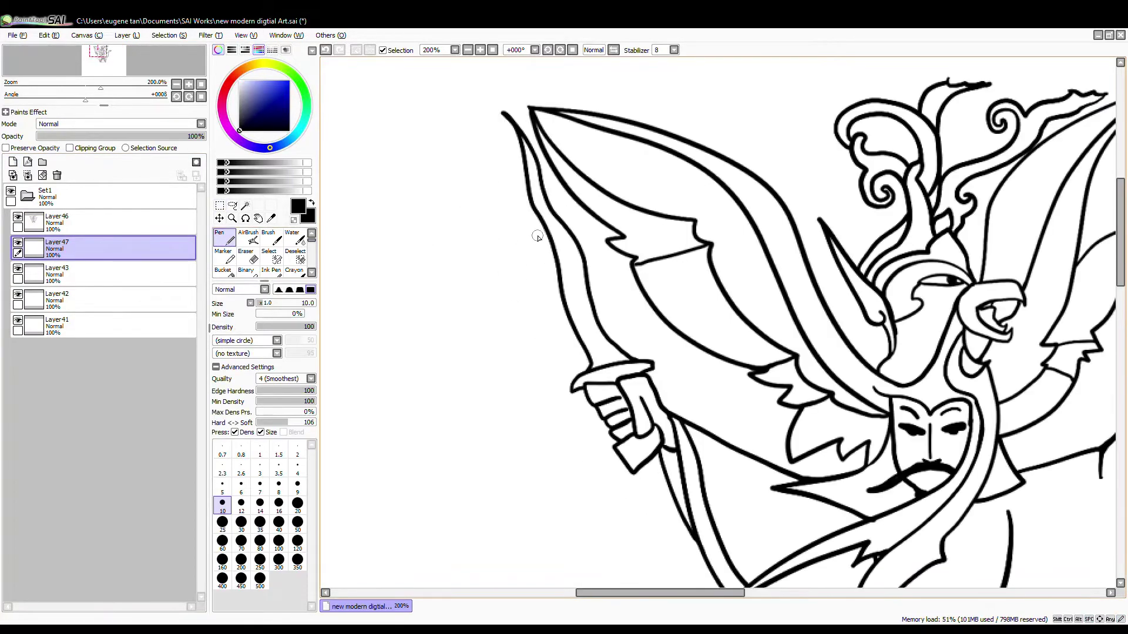
pyautogui.click(101, 136)
pyautogui.moveTo(471, 147)
pyautogui.mouseDown()
pyautogui.moveTo(528, 148)
pyautogui.moveTo(513, 147)
pyautogui.moveTo(530, 180)
pyautogui.moveTo(721, 302)
pyautogui.mouseUp()
pyautogui.moveTo(537, 156); pyautogui.dragTo(726, 271)
# Select the sword blade and left wing areas with the Magic Wand, clear the new layer's lines inside them, and deselect.
pyautogui.click(108, 224)
pyautogui.click(245, 205)
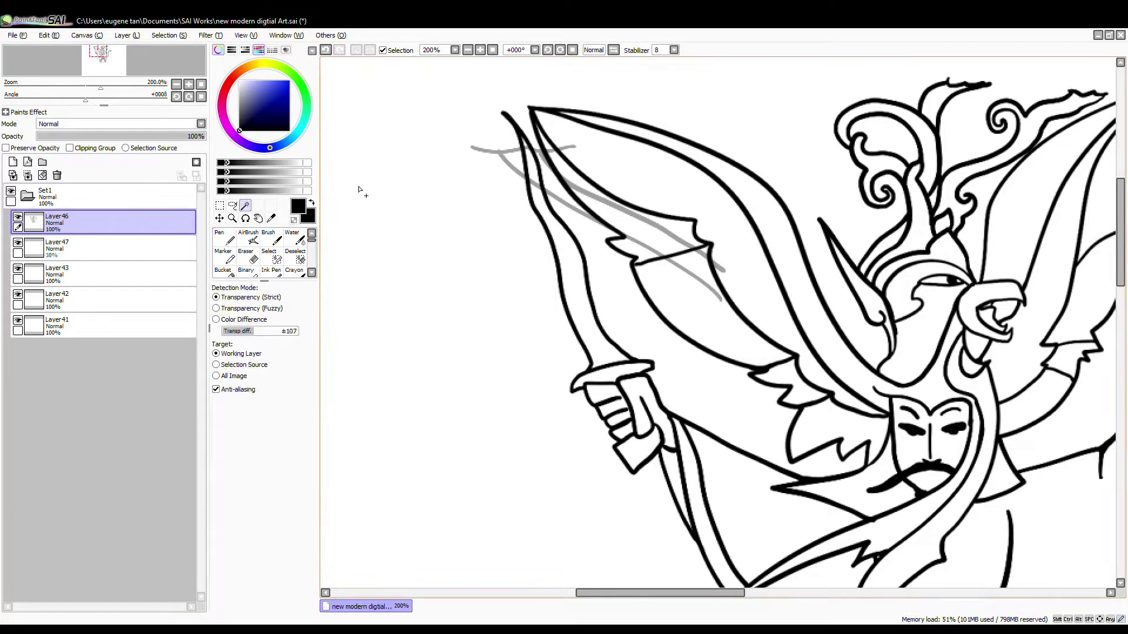
pyautogui.click(567, 258)
pyautogui.click(653, 237)
pyautogui.click(681, 295)
pyautogui.click(726, 235)
pyautogui.click(100, 249)
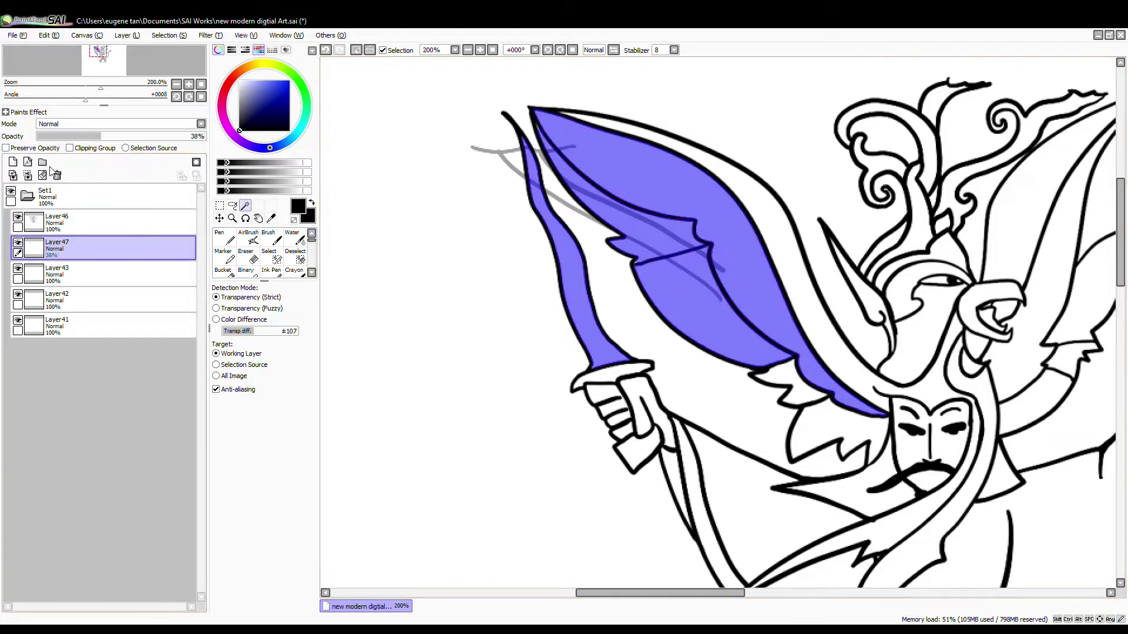
pyautogui.click(43, 176)
pyautogui.click(356, 51)
# Set the new layer's opacity to 100% and merge it with the main line art layer.
pyautogui.moveTo(87, 137); pyautogui.dragTo(211, 137)
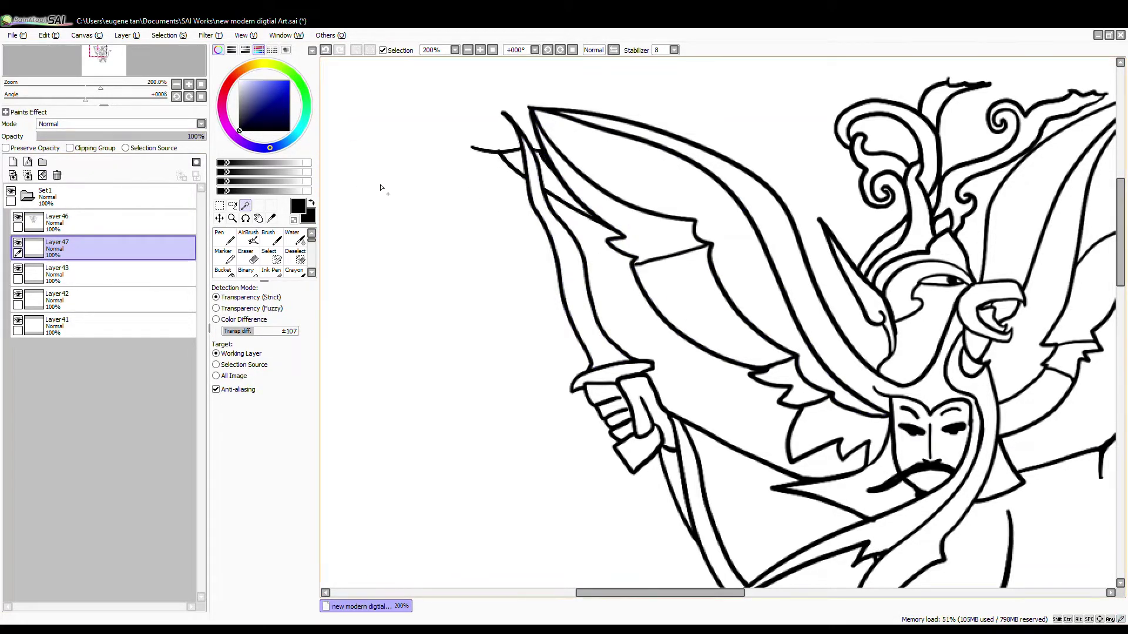
pyautogui.moveTo(85, 249); pyautogui.dragTo(83, 205)
pyautogui.click(27, 175)
# On a new layer below the line art at 50% opacity, draw two long pointed feathers fanning out below the sword hand.
pyautogui.moveTo(691, 439); pyautogui.dragTo(635, 176)
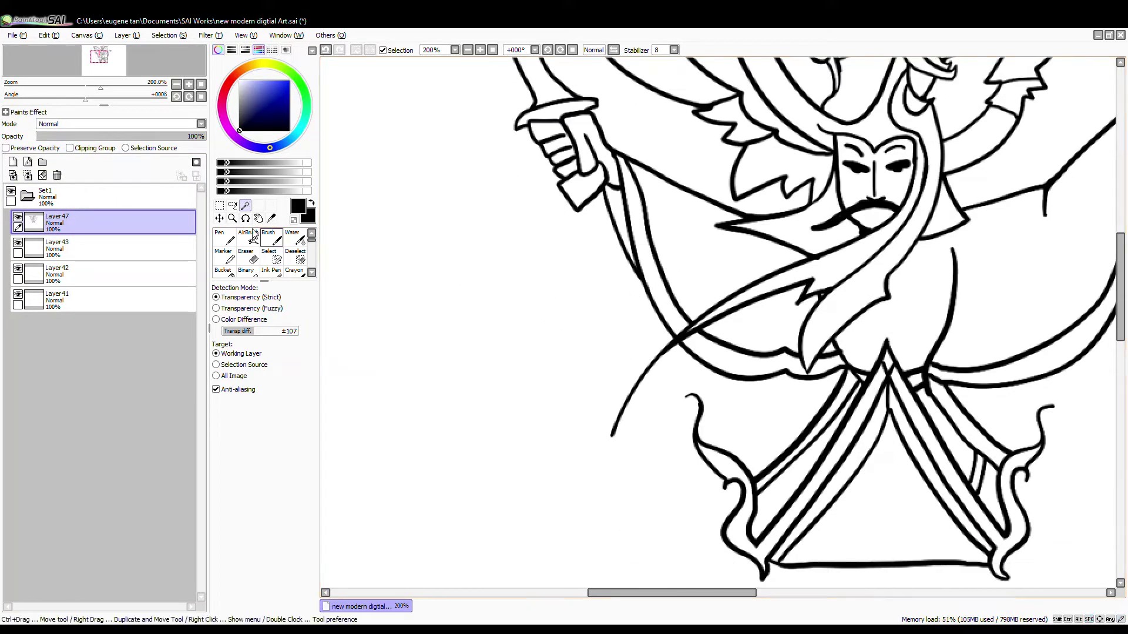
pyautogui.click(106, 247)
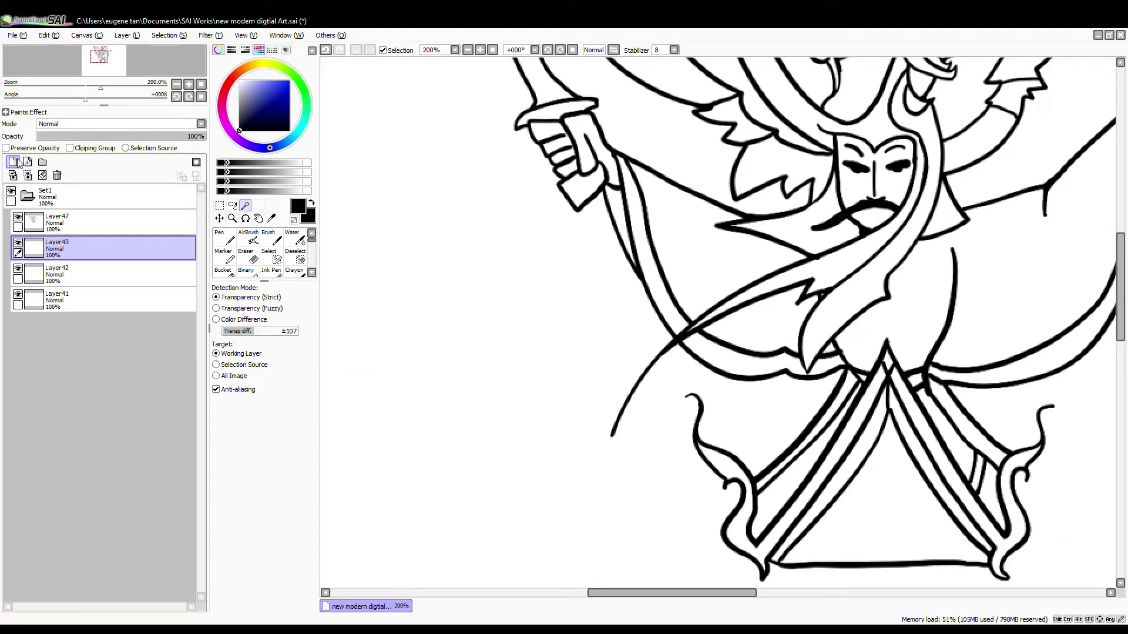
pyautogui.click(13, 161)
pyautogui.click(223, 238)
pyautogui.moveTo(203, 136); pyautogui.dragTo(120, 136)
pyautogui.moveTo(679, 229)
pyautogui.mouseDown()
pyautogui.moveTo(508, 251)
pyautogui.moveTo(459, 308)
pyautogui.moveTo(581, 253)
pyautogui.moveTo(574, 265)
pyautogui.moveTo(675, 246)
pyautogui.moveTo(624, 247)
pyautogui.moveTo(483, 430)
pyautogui.moveTo(671, 267)
pyautogui.mouseUp()
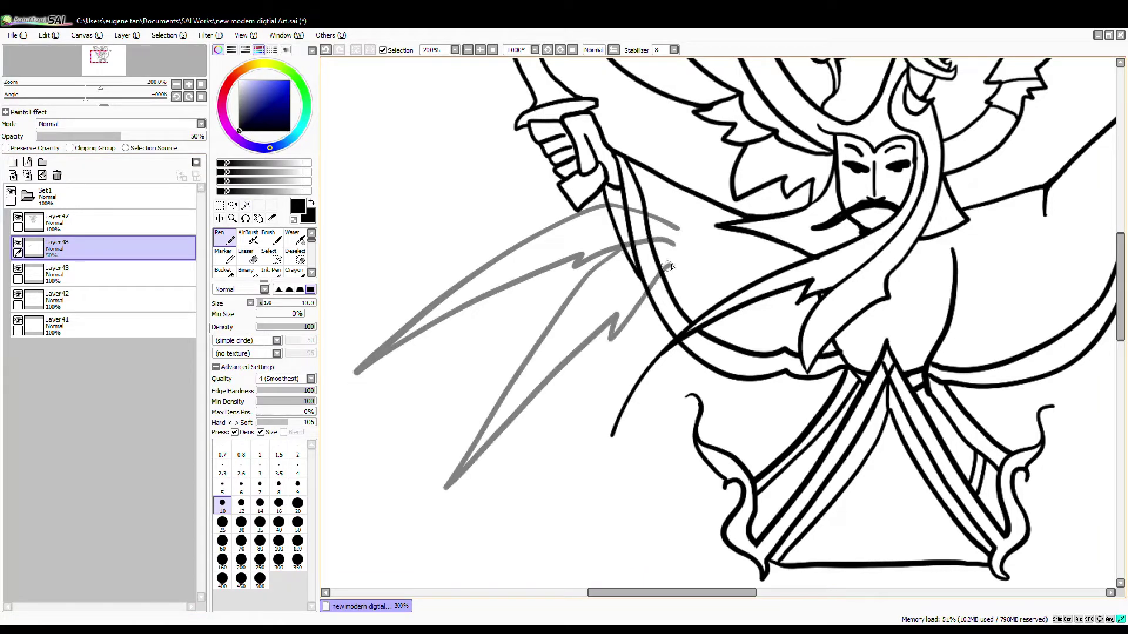
# Draw more jagged feathers below the first ones, continuing down to the curled side of the triangular stand.
pyautogui.moveTo(524, 278); pyautogui.dragTo(543, 329)
pyautogui.moveTo(694, 356)
pyautogui.mouseDown()
pyautogui.moveTo(609, 326)
pyautogui.moveTo(482, 393)
pyautogui.moveTo(608, 346)
pyautogui.moveTo(675, 405)
pyautogui.mouseUp()
pyautogui.moveTo(633, 343); pyautogui.dragTo(674, 423)
pyautogui.moveTo(686, 330)
pyautogui.mouseDown()
pyautogui.moveTo(703, 347)
pyautogui.moveTo(715, 405)
pyautogui.mouseUp()
pyautogui.moveTo(592, 355); pyautogui.dragTo(630, 472)
pyautogui.moveTo(625, 356); pyautogui.dragTo(665, 437)
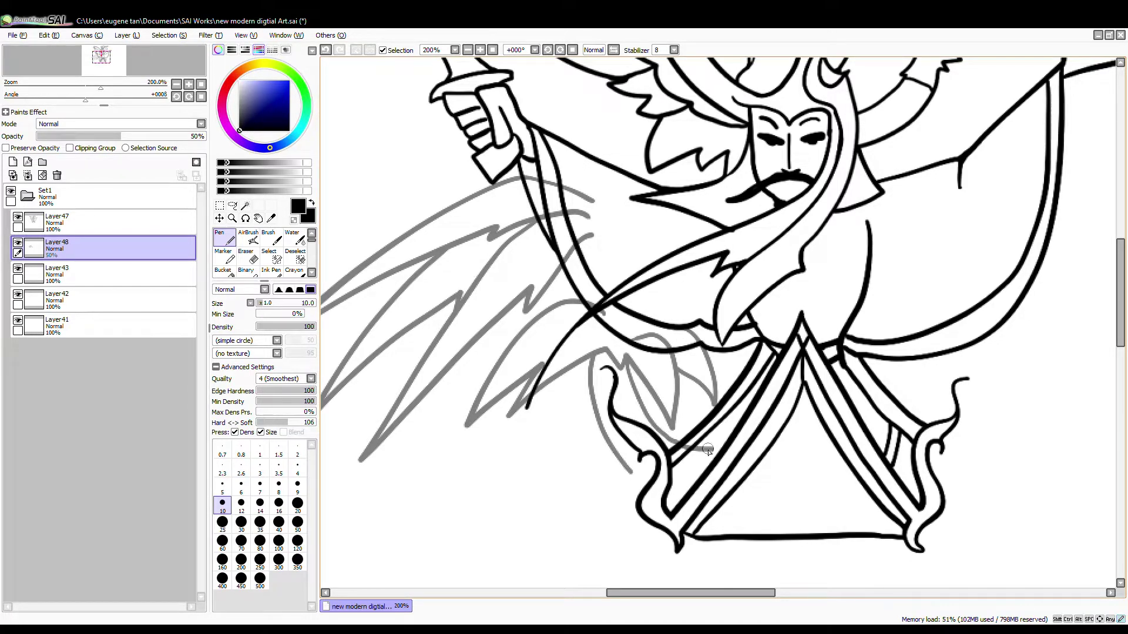
# Erase the parts of the feather lines that overlap the hanging sleeve and robe.
pyautogui.press('e')
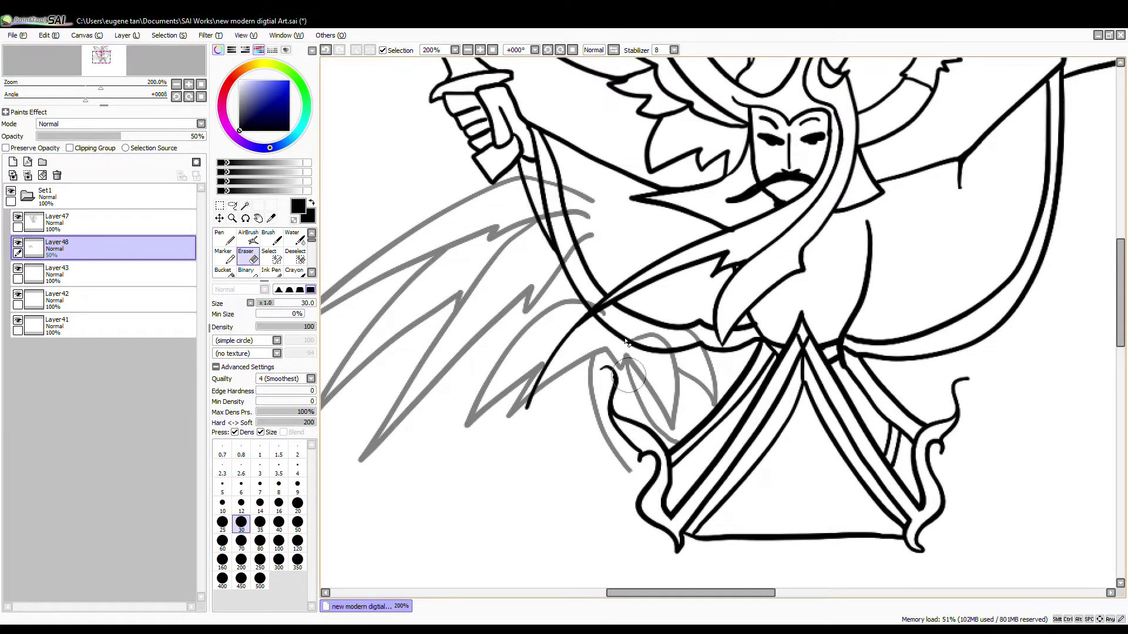
pyautogui.moveTo(552, 176)
pyautogui.mouseDown()
pyautogui.moveTo(542, 165)
pyautogui.moveTo(607, 299)
pyautogui.moveTo(644, 330)
pyautogui.mouseUp()
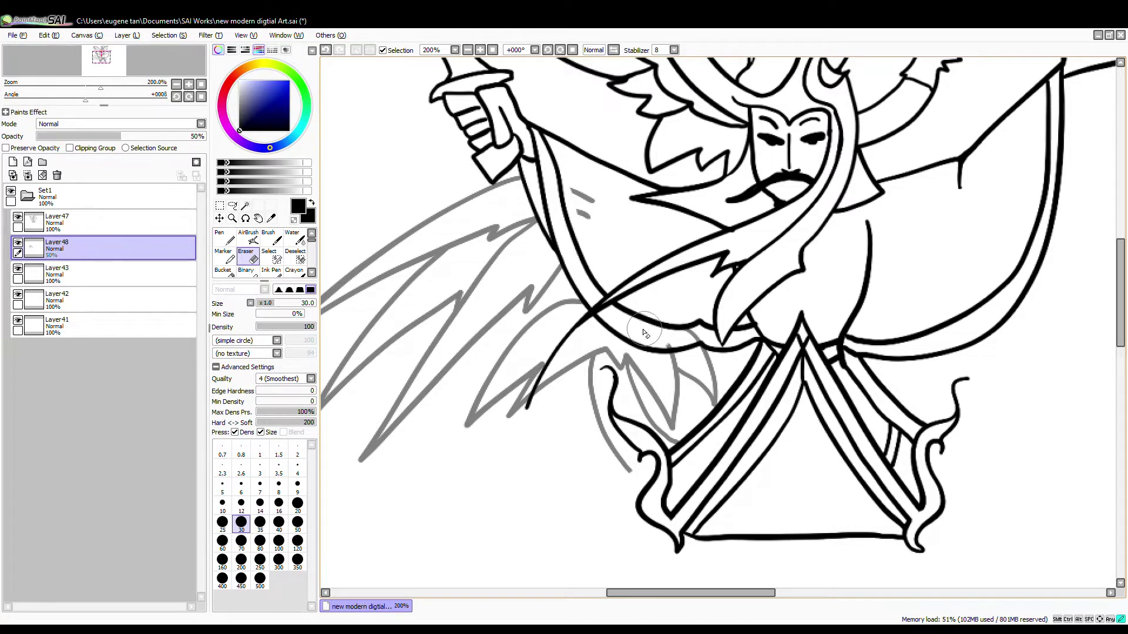
pyautogui.moveTo(576, 188); pyautogui.dragTo(597, 228)
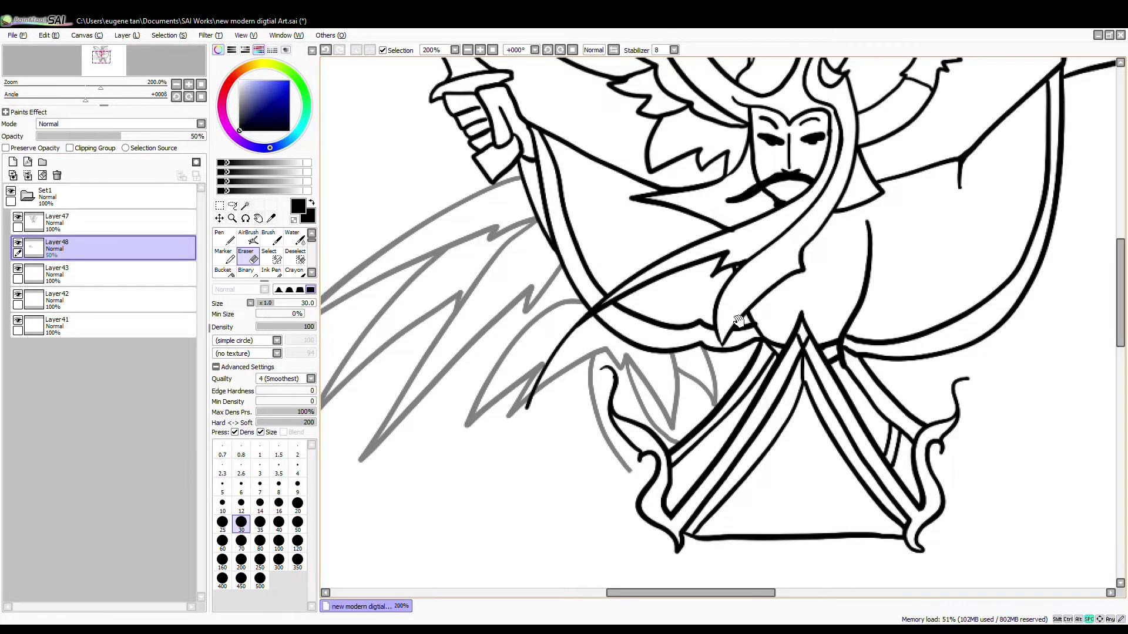
# Set the feather layer's opacity to 100% and merge it with the main line art layer.
pyautogui.moveTo(108, 136); pyautogui.dragTo(203, 136)
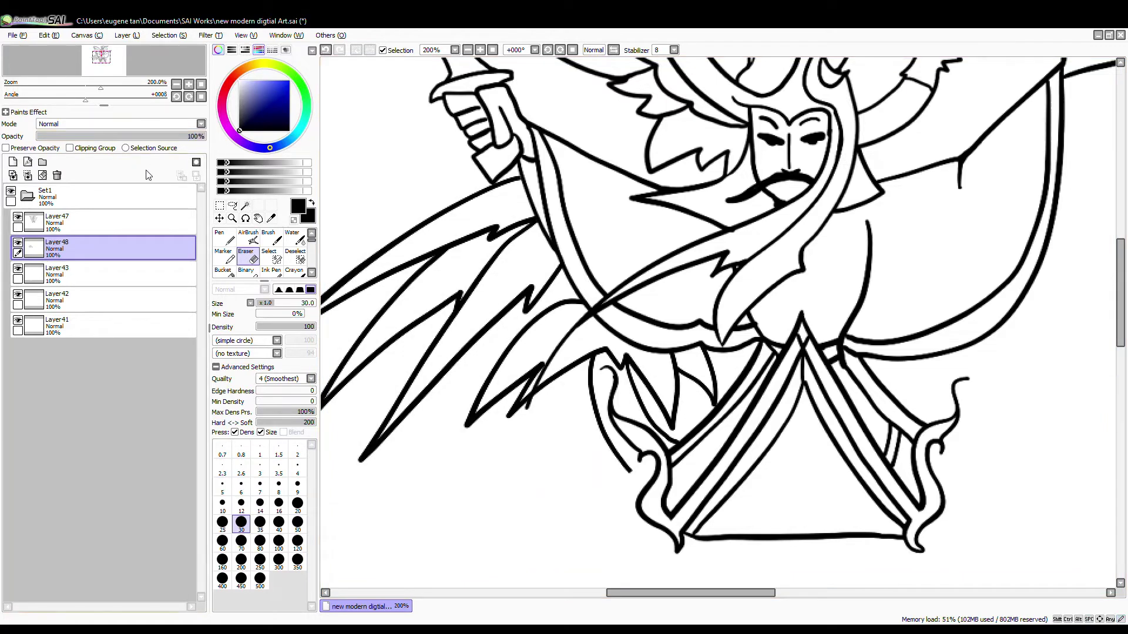
pyautogui.click(59, 220)
pyautogui.click(27, 175)
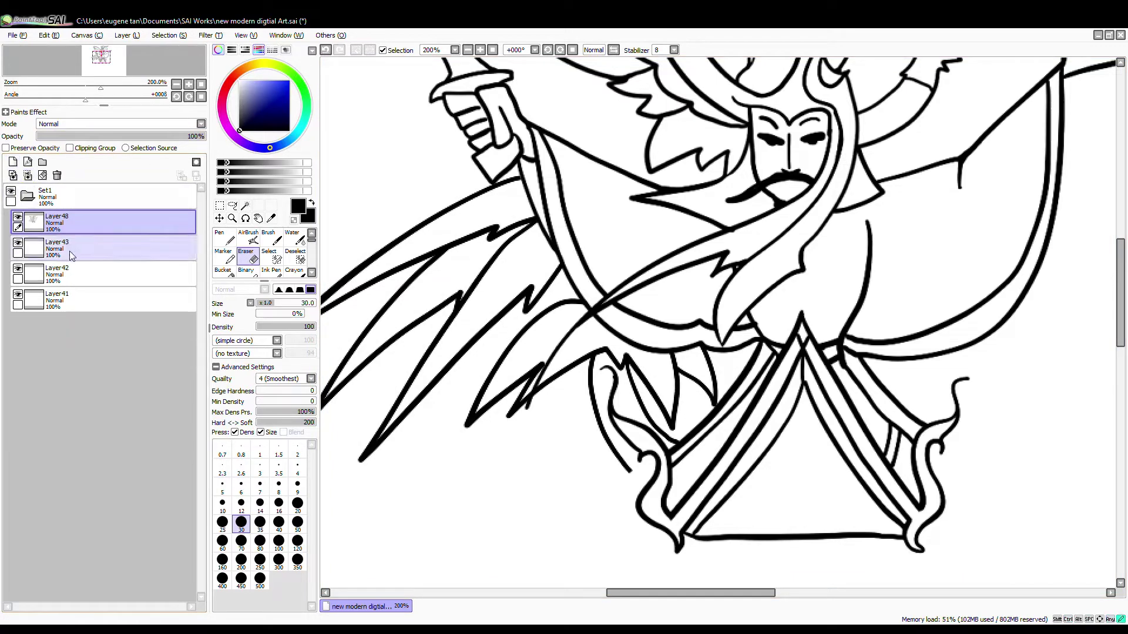
# On a new layer below the line art at 43% opacity, draw a curve from the feathers toward the stand and erase its overlap with the feathers.
pyautogui.click(71, 253)
pyautogui.click(13, 161)
pyautogui.click(222, 238)
pyautogui.click(108, 135)
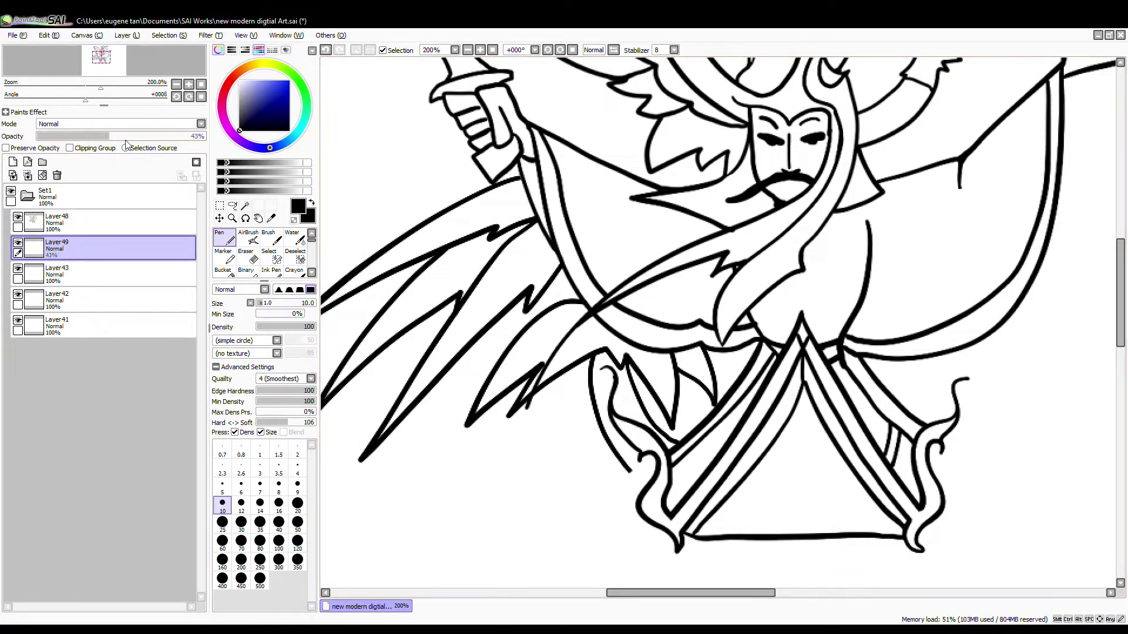
pyautogui.moveTo(536, 282)
pyautogui.mouseDown()
pyautogui.moveTo(546, 367)
pyautogui.moveTo(619, 476)
pyautogui.mouseUp()
pyautogui.click(246, 255)
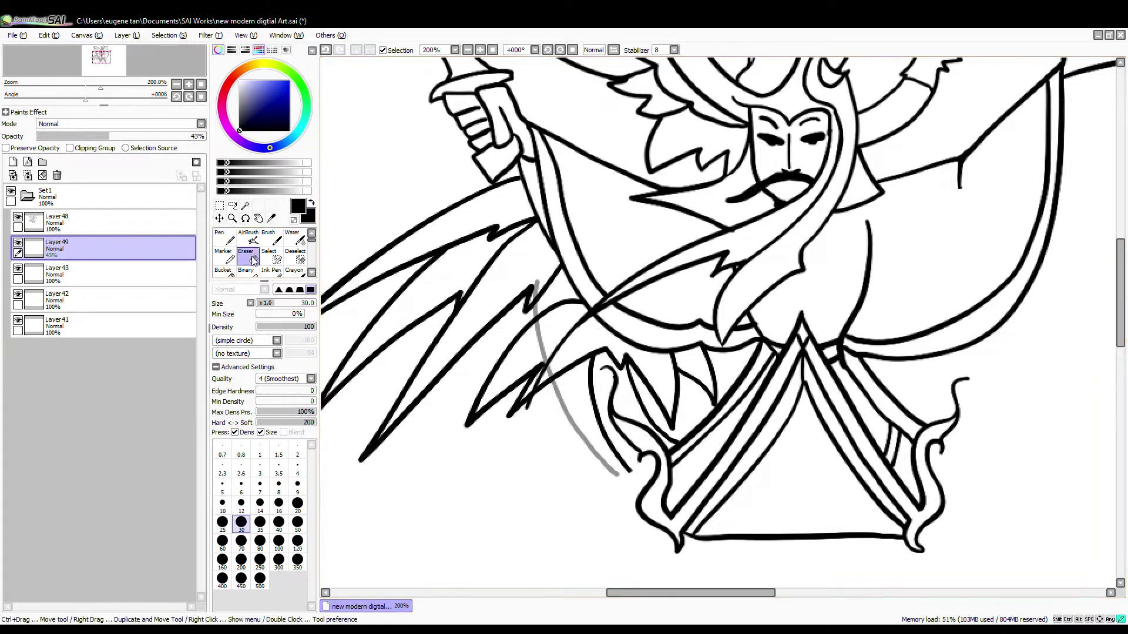
pyautogui.moveTo(533, 277)
pyautogui.mouseDown()
pyautogui.moveTo(513, 293)
pyautogui.moveTo(541, 324)
pyautogui.moveTo(555, 357)
pyautogui.moveTo(547, 371)
pyautogui.mouseUp()
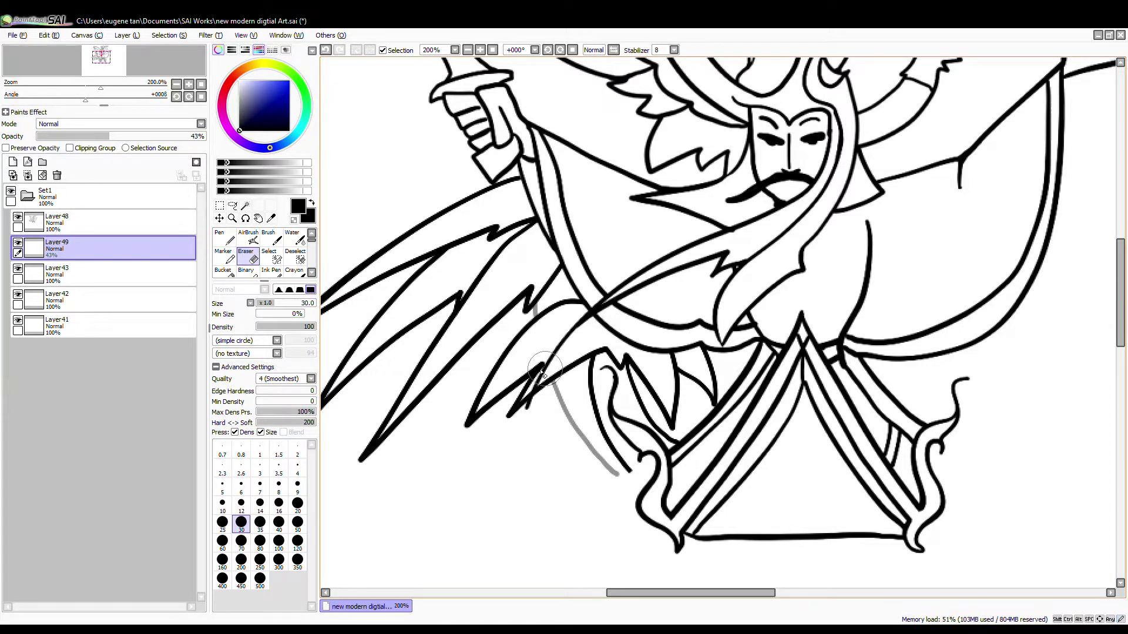
# Set the curve layer's opacity to 100% and merge it with the main line art layer.
pyautogui.click(83, 225)
pyautogui.click(82, 246)
pyautogui.moveTo(111, 136); pyautogui.dragTo(206, 137)
pyautogui.click(82, 224)
pyautogui.click(27, 175)
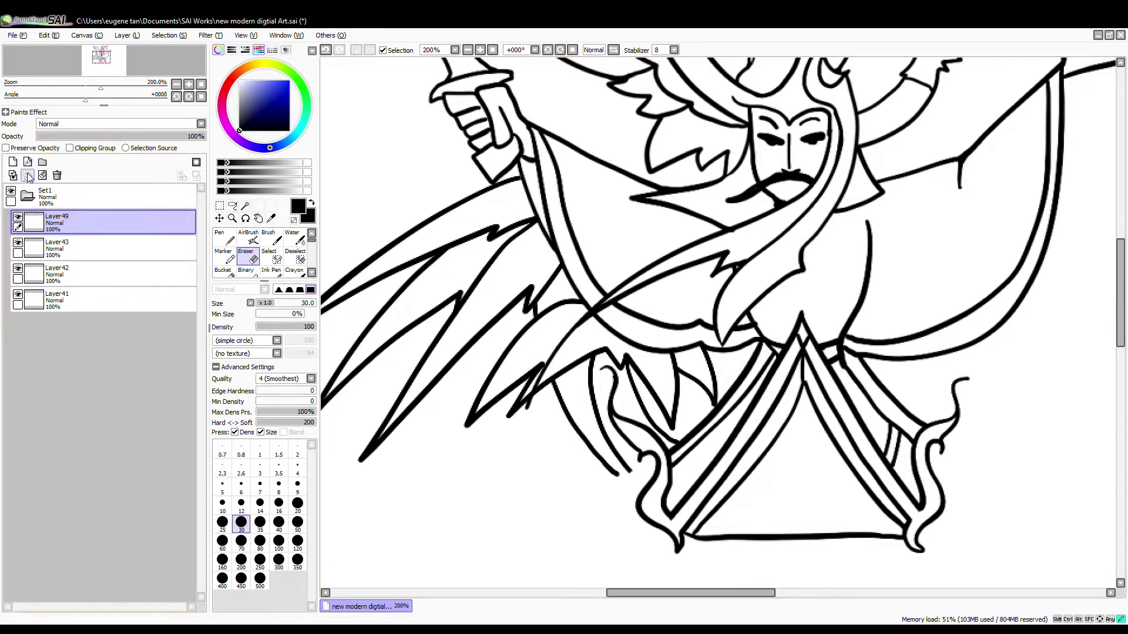
# Draw a long boat-shaped base with upturned pointed ends beneath the triangular stand.
pyautogui.click(225, 237)
pyautogui.moveTo(630, 472)
pyautogui.mouseDown()
pyautogui.moveTo(604, 491)
pyautogui.moveTo(646, 508)
pyautogui.moveTo(703, 329)
pyautogui.moveTo(569, 314)
pyautogui.moveTo(537, 295)
pyautogui.moveTo(653, 376)
pyautogui.moveTo(1056, 385)
pyautogui.mouseUp()
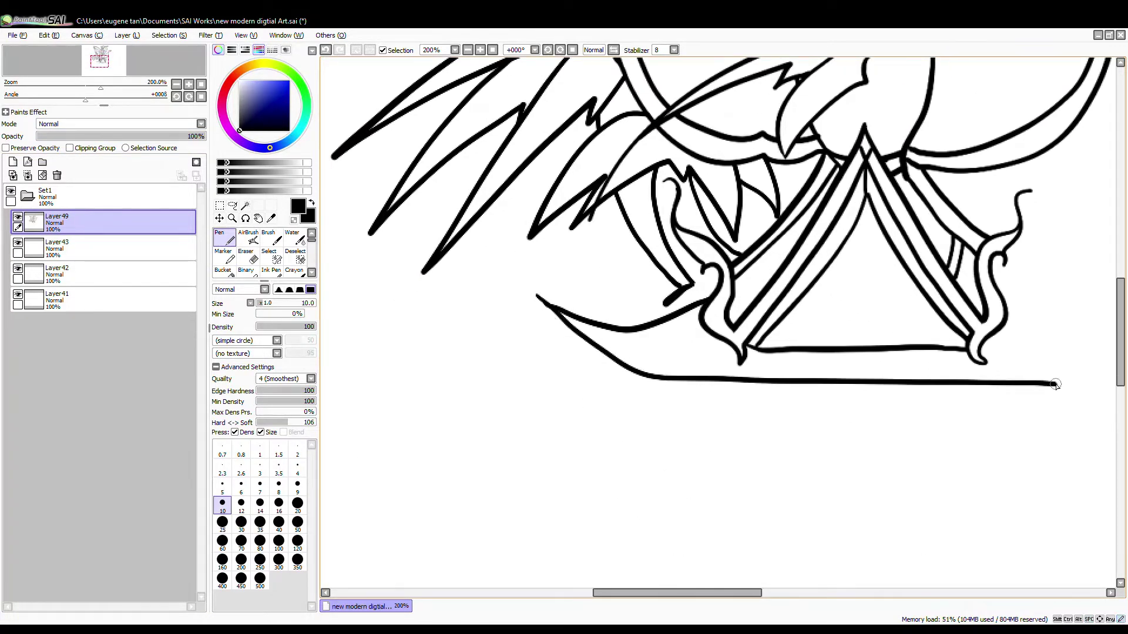
pyautogui.moveTo(1015, 314); pyautogui.dragTo(657, 335)
pyautogui.moveTo(844, 315)
pyautogui.mouseDown()
pyautogui.moveTo(777, 379)
pyautogui.moveTo(704, 404)
pyautogui.mouseUp()
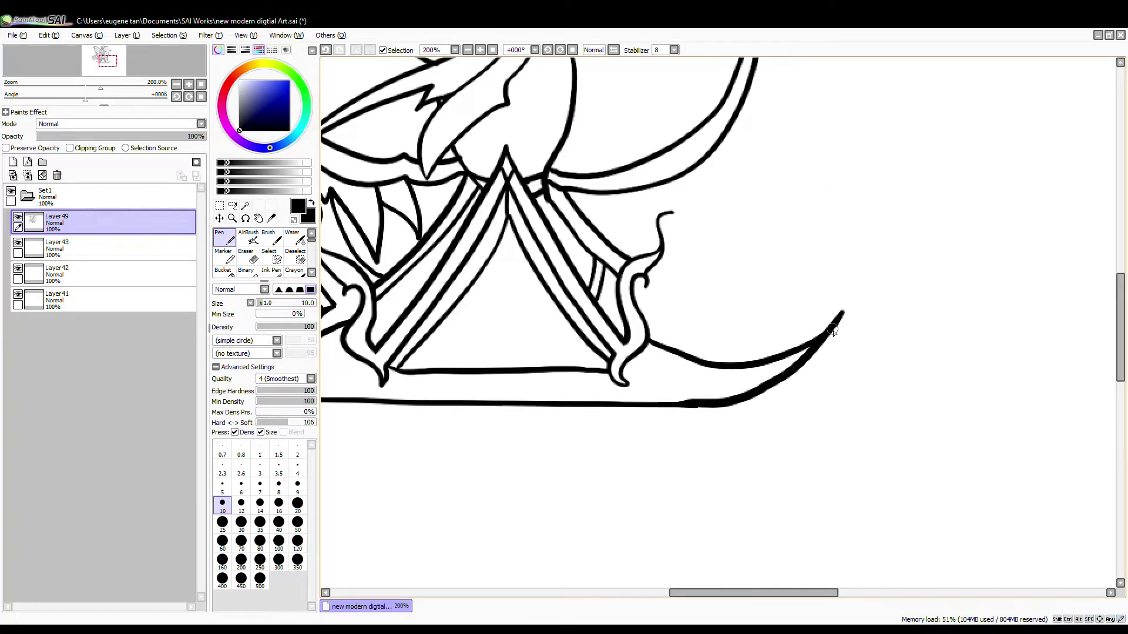
# Add slanted ends and a second long line along the underside of the boat-shaped base.
pyautogui.moveTo(834, 332); pyautogui.dragTo(709, 436)
pyautogui.moveTo(528, 425); pyautogui.dragTo(734, 449)
pyautogui.moveTo(385, 343); pyautogui.dragTo(501, 457)
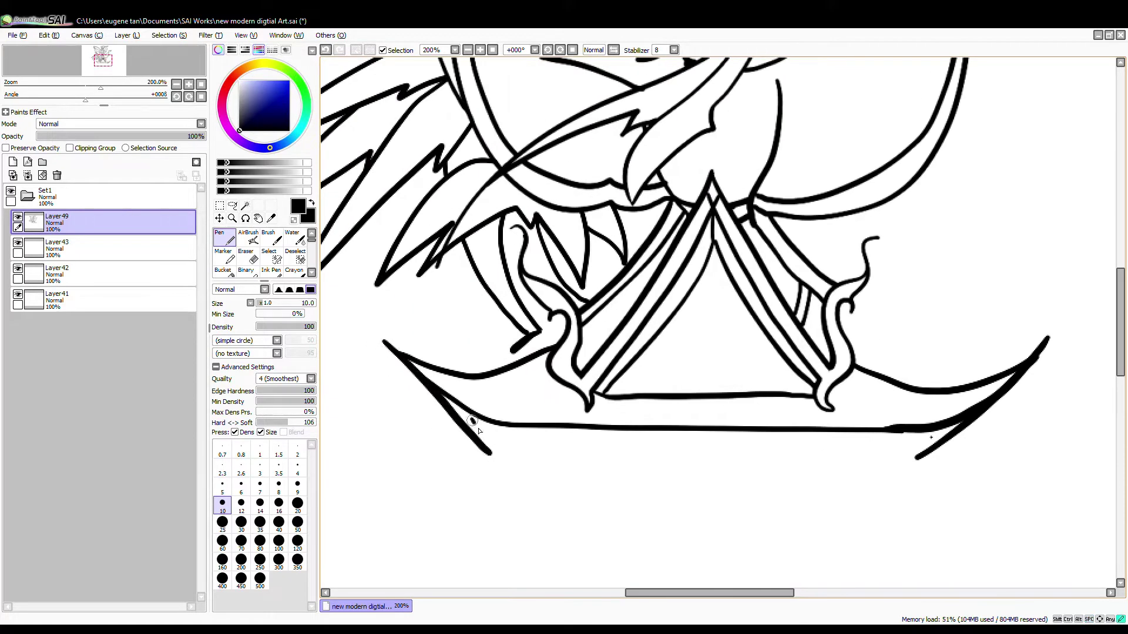
pyautogui.moveTo(470, 418)
pyautogui.mouseDown()
pyautogui.moveTo(502, 457)
pyautogui.moveTo(912, 456)
pyautogui.mouseUp()
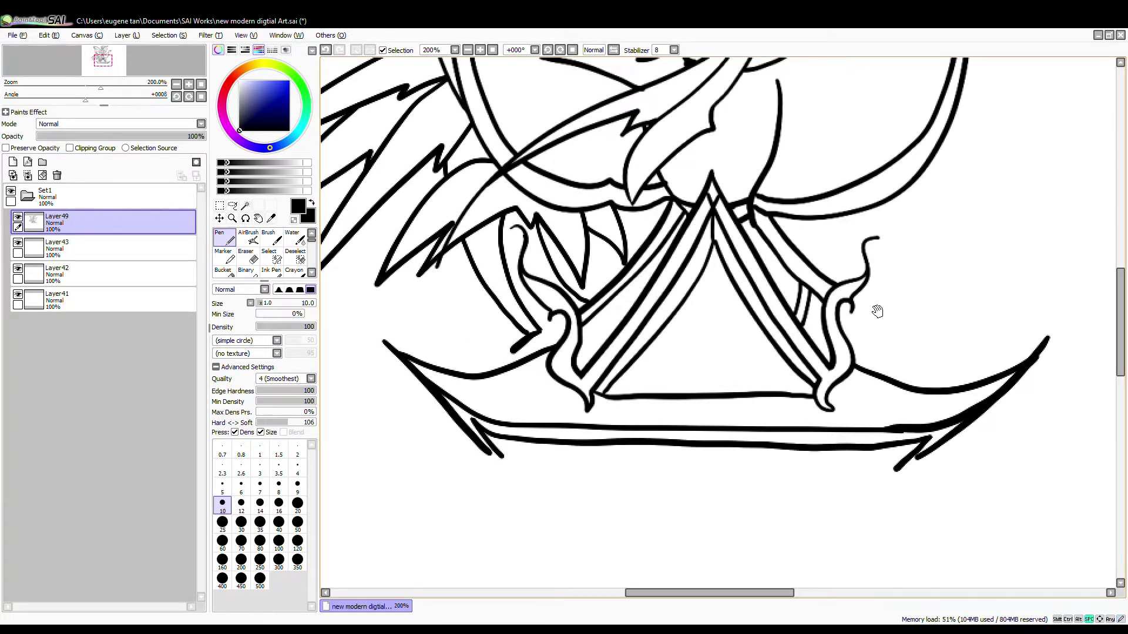
# Draw two short parallel curves joining the robe's hem to the stand's curled side below the open hand.
pyautogui.moveTo(878, 311); pyautogui.dragTo(801, 502)
pyautogui.moveTo(768, 403); pyautogui.dragTo(742, 449)
pyautogui.moveTo(778, 403); pyautogui.dragTo(759, 456)
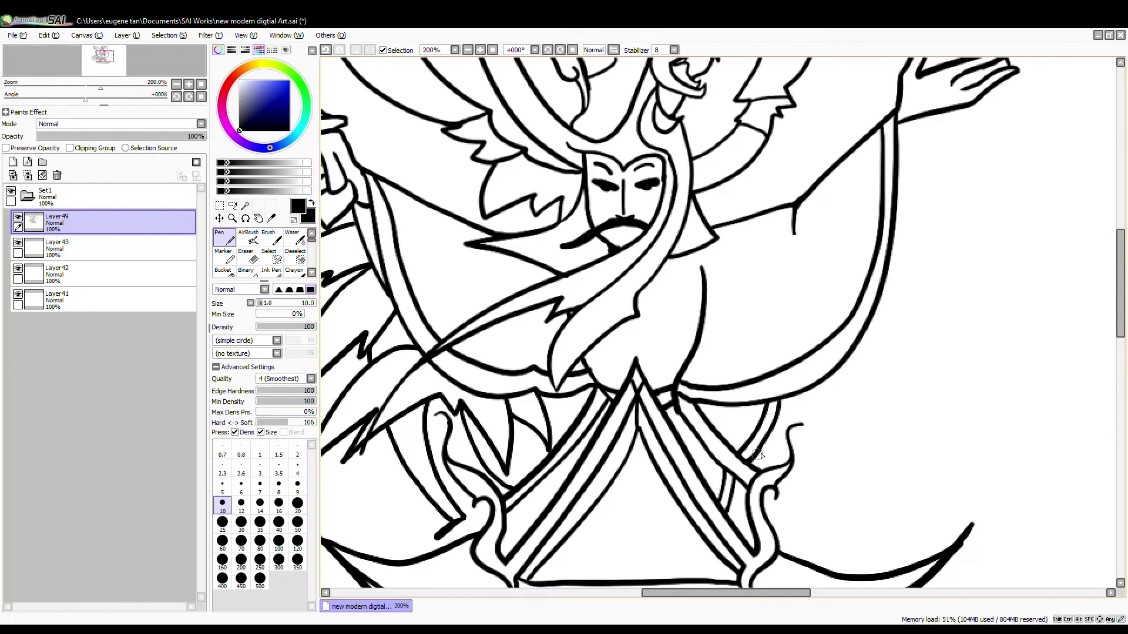
# On a new layer below the line art at 34% opacity, draw a spiked, flame-like headdress over the hanging sleeve below the open hand.
pyautogui.click(13, 162)
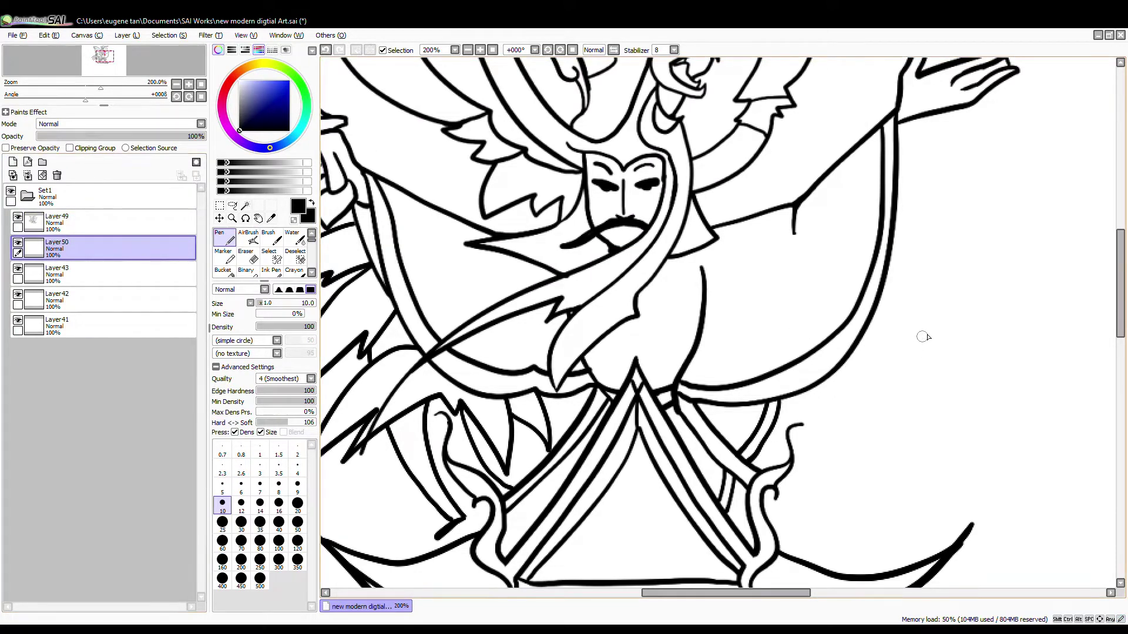
pyautogui.moveTo(966, 291); pyautogui.dragTo(957, 258)
pyautogui.click(94, 135)
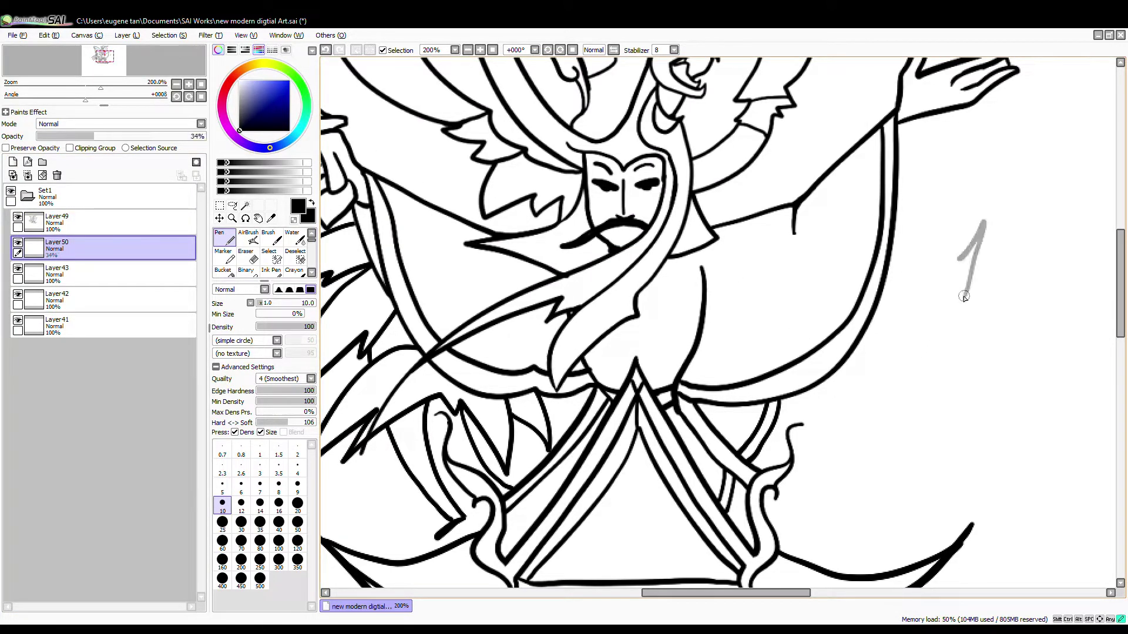
pyautogui.moveTo(964, 297)
pyautogui.mouseDown()
pyautogui.moveTo(907, 298)
pyautogui.moveTo(893, 367)
pyautogui.mouseUp()
pyautogui.moveTo(867, 341)
pyautogui.mouseDown()
pyautogui.moveTo(834, 373)
pyautogui.moveTo(912, 411)
pyautogui.moveTo(827, 404)
pyautogui.moveTo(762, 261)
pyautogui.mouseUp()
pyautogui.moveTo(790, 287)
pyautogui.mouseDown()
pyautogui.moveTo(853, 328)
pyautogui.moveTo(803, 335)
pyautogui.moveTo(765, 317)
pyautogui.moveTo(816, 419)
pyautogui.moveTo(889, 428)
pyautogui.mouseUp()
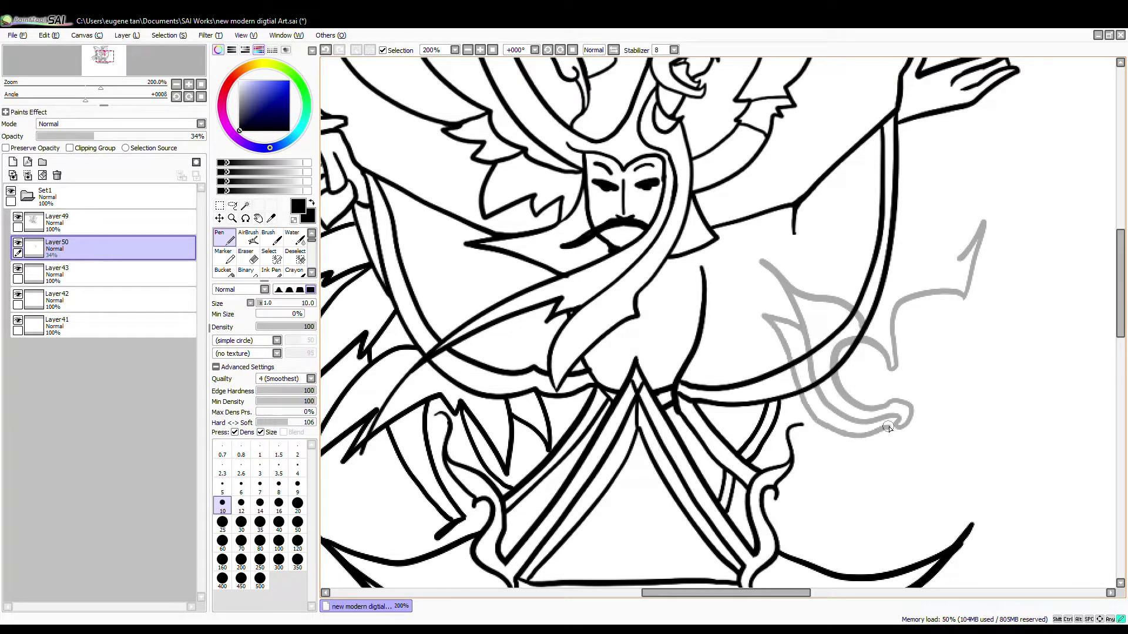
# Draw a round-nosed face with brow, eye, mouth and chin inside the headdress, and complete the spiked crest above it.
pyautogui.moveTo(974, 309)
pyautogui.mouseDown()
pyautogui.moveTo(977, 356)
pyautogui.moveTo(920, 332)
pyautogui.moveTo(973, 353)
pyautogui.moveTo(919, 313)
pyautogui.mouseUp()
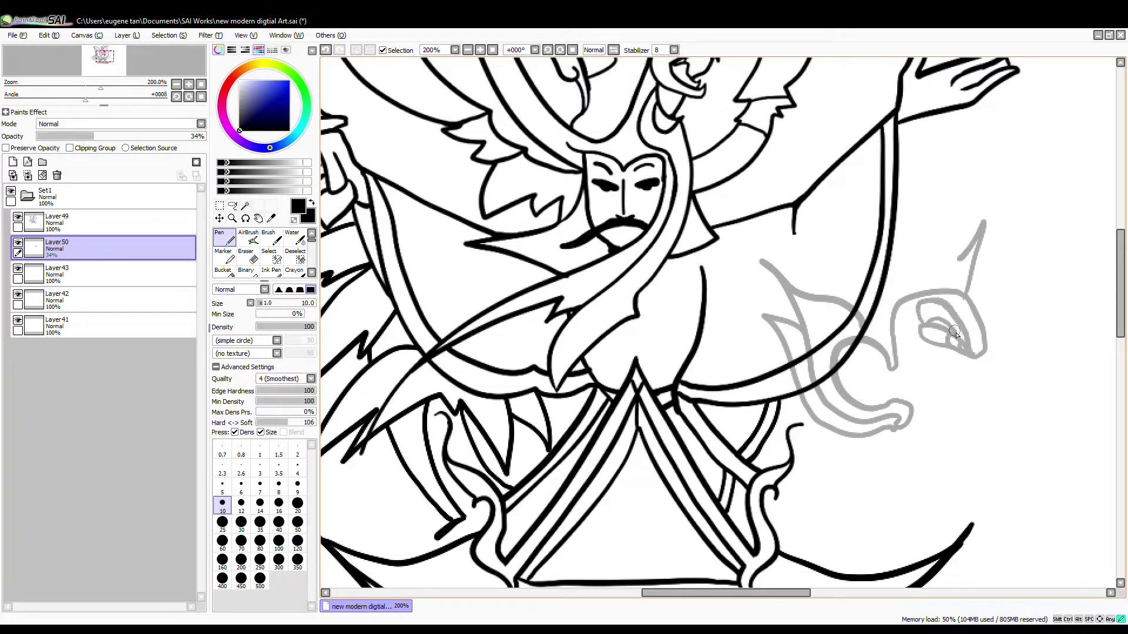
pyautogui.moveTo(991, 360)
pyautogui.mouseDown()
pyautogui.moveTo(1009, 387)
pyautogui.moveTo(945, 360)
pyautogui.moveTo(950, 385)
pyautogui.moveTo(923, 347)
pyautogui.moveTo(950, 388)
pyautogui.moveTo(983, 391)
pyautogui.moveTo(961, 422)
pyautogui.moveTo(942, 423)
pyautogui.moveTo(927, 394)
pyautogui.moveTo(965, 405)
pyautogui.mouseUp()
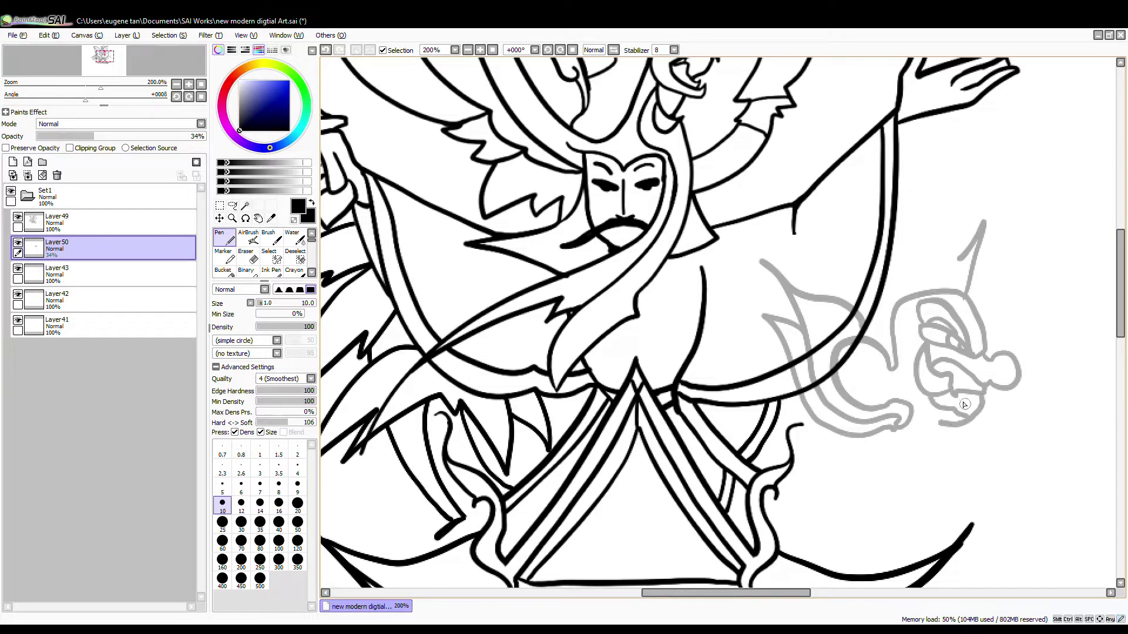
pyautogui.moveTo(862, 317)
pyautogui.mouseDown()
pyautogui.moveTo(902, 269)
pyautogui.moveTo(947, 253)
pyautogui.mouseUp()
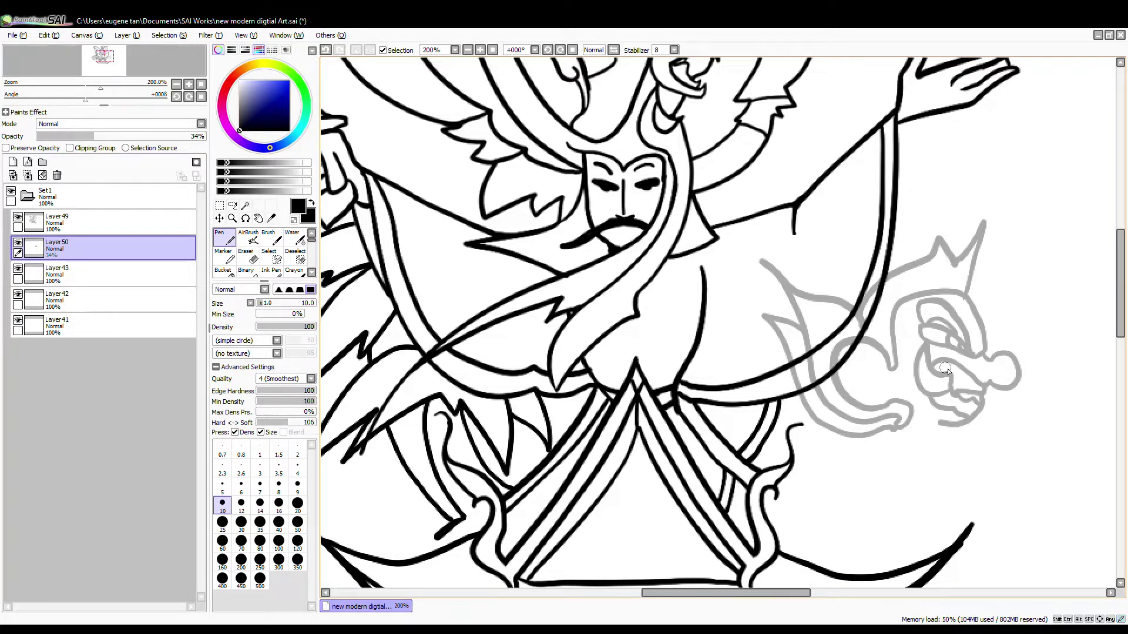
pyautogui.click(146, 214)
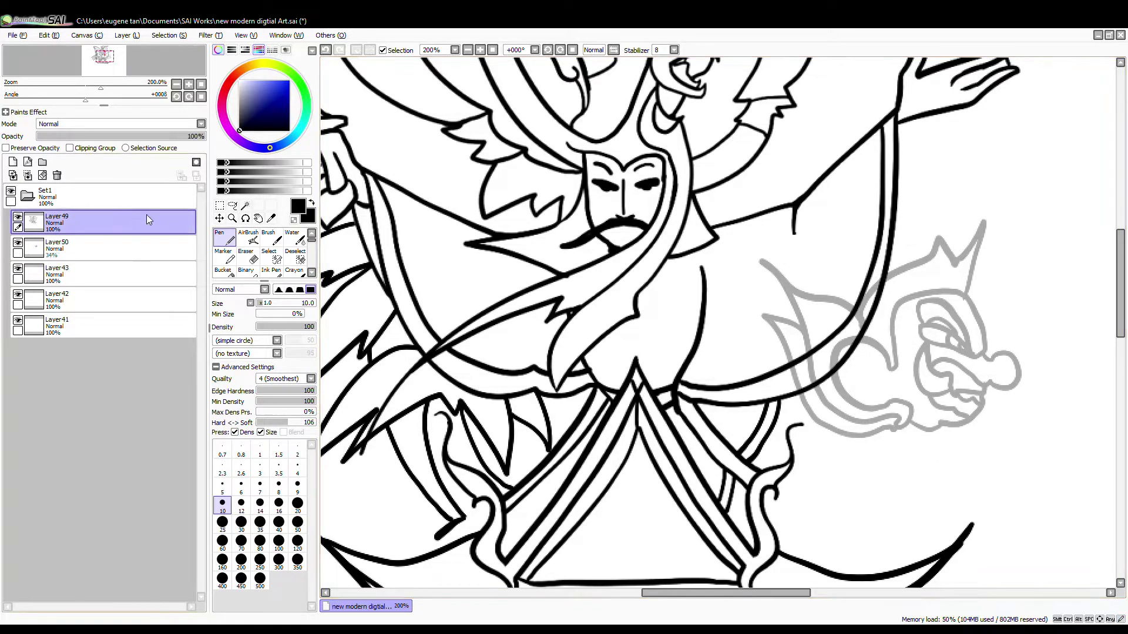
pyautogui.click(245, 205)
pyautogui.click(829, 325)
pyautogui.hotkey('ctrl', 'd')
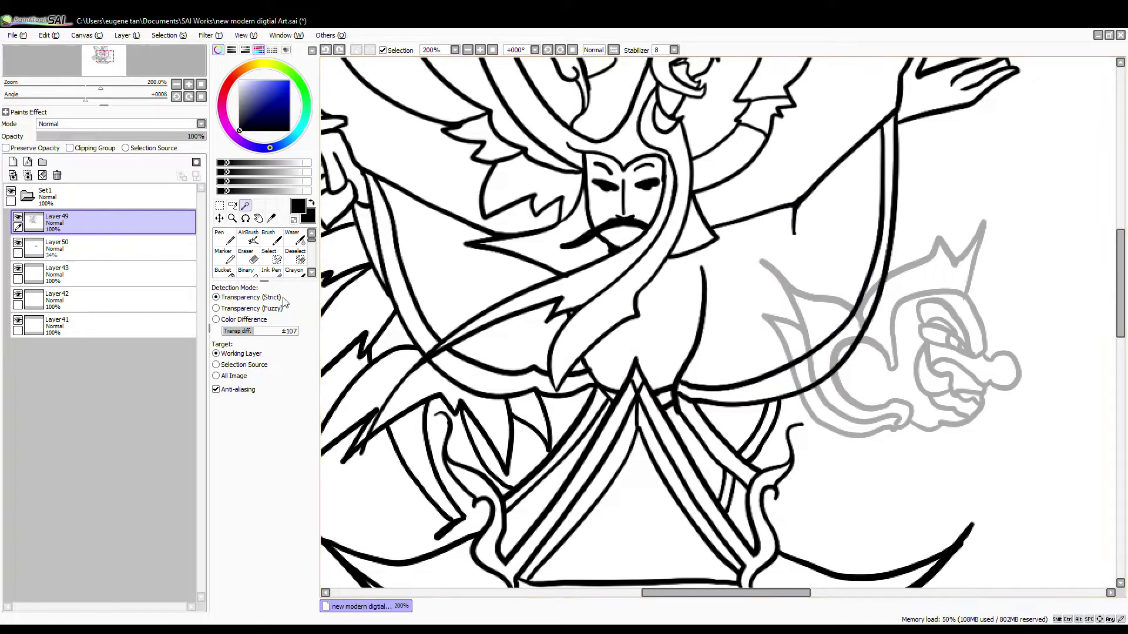
# Move the head's layer above the main line art layer and set its opacity to 100%.
pyautogui.click(92, 243)
pyautogui.moveTo(82, 248); pyautogui.dragTo(83, 215)
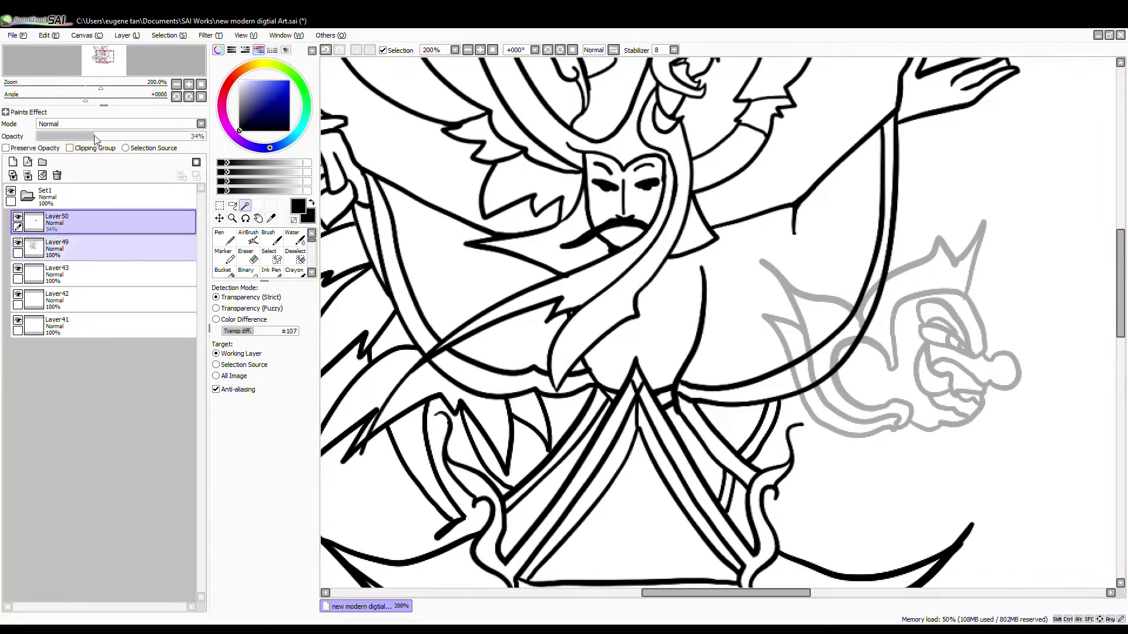
pyautogui.moveTo(96, 138); pyautogui.dragTo(205, 139)
# Select the headdress and ear areas with the Magic Wand, clear the main line art inside them, and deselect.
pyautogui.click(835, 331)
pyautogui.click(800, 355)
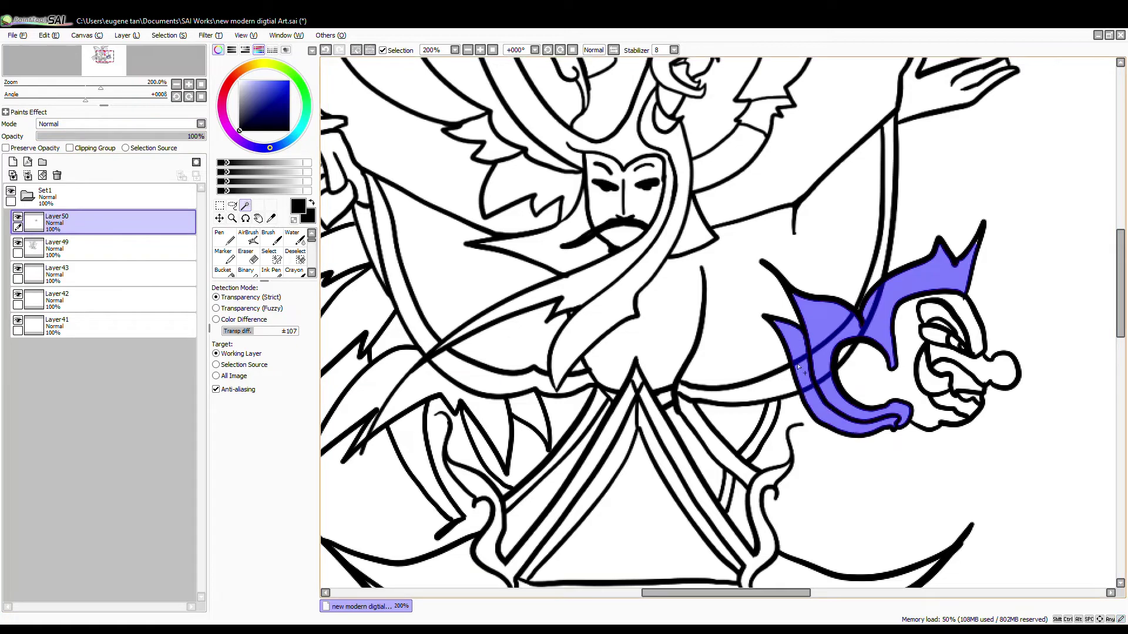
pyautogui.click(865, 375)
pyautogui.click(101, 249)
pyautogui.click(43, 177)
pyautogui.click(355, 51)
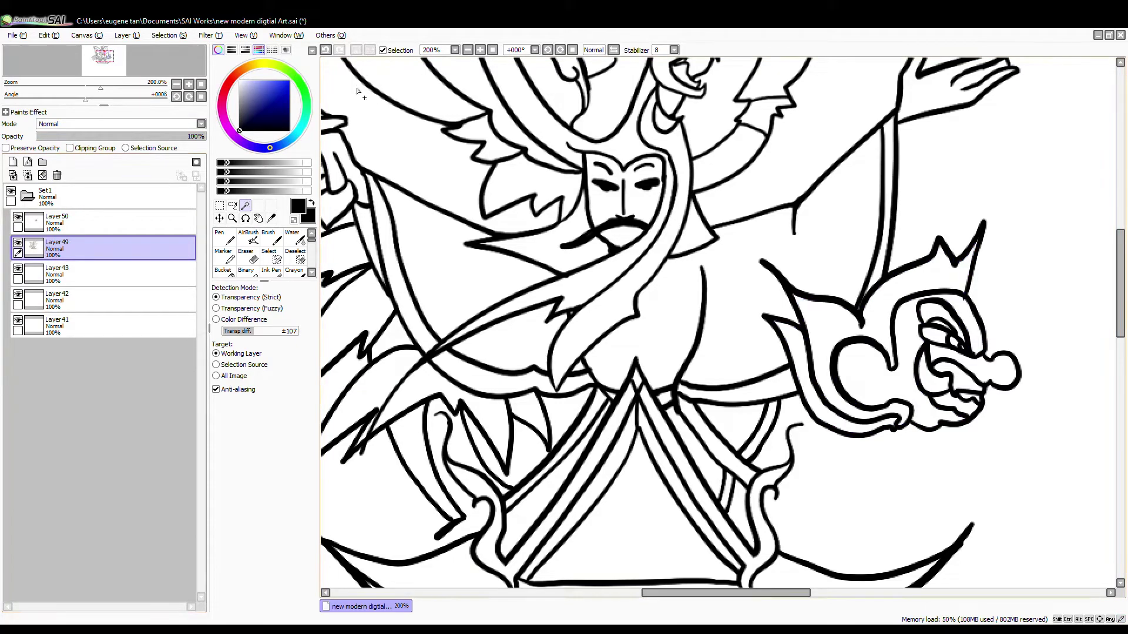
# Merge the head's layer with the main line art and draw a short line beside the sleeve above the headdress.
pyautogui.click(117, 221)
pyautogui.click(28, 175)
pyautogui.click(226, 242)
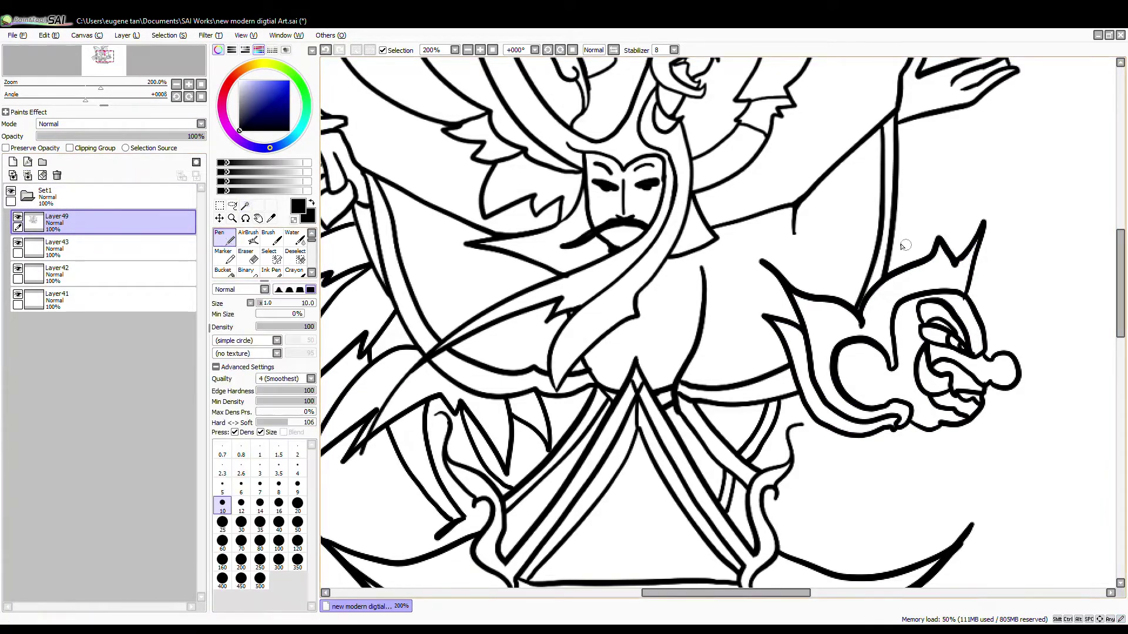
# On a new layer below the line art at 44% opacity, draw a pointed collar and a rounded chest ornament under the round-nosed head.
pyautogui.click(76, 248)
pyautogui.click(13, 162)
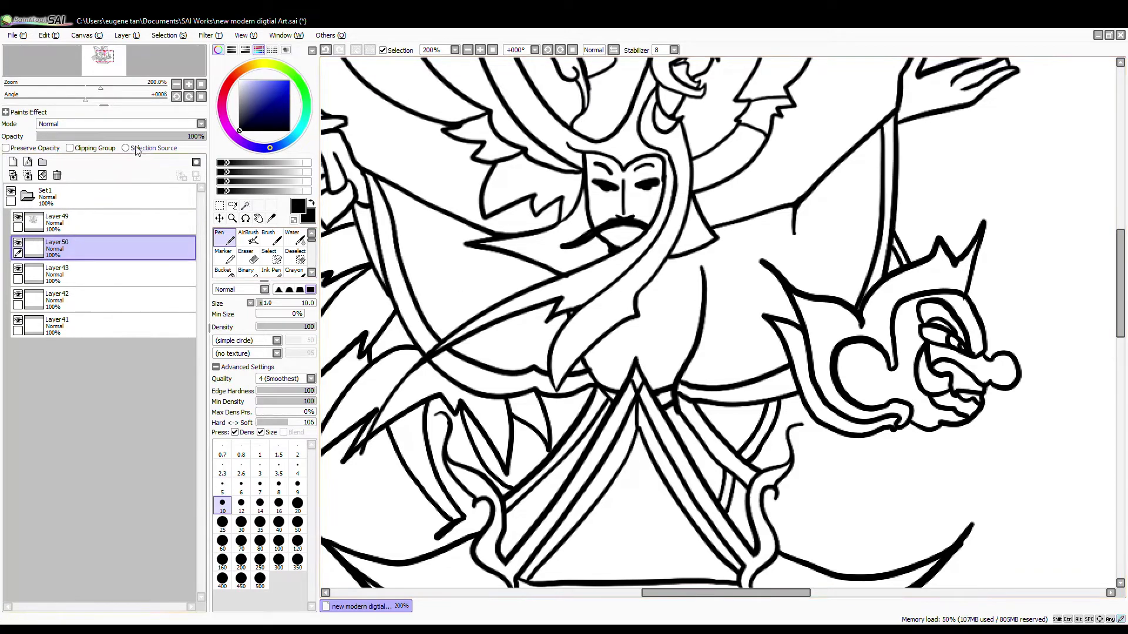
pyautogui.click(111, 136)
pyautogui.moveTo(829, 438)
pyautogui.mouseDown()
pyautogui.moveTo(776, 368)
pyautogui.moveTo(911, 366)
pyautogui.moveTo(851, 422)
pyautogui.mouseUp()
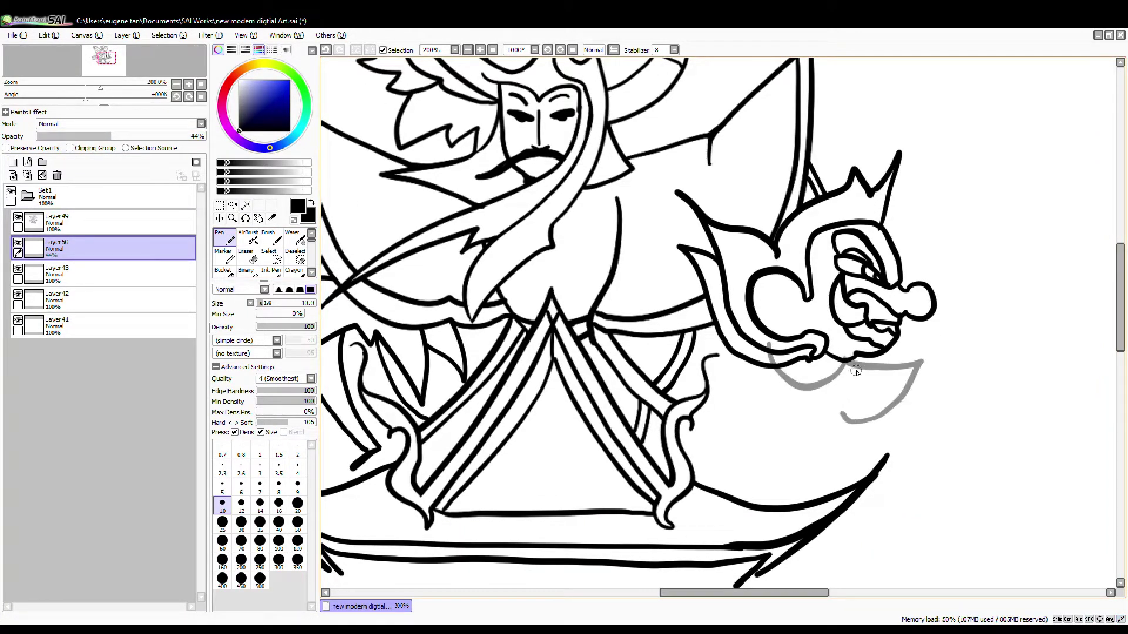
pyautogui.moveTo(856, 371)
pyautogui.mouseDown()
pyautogui.moveTo(834, 395)
pyautogui.moveTo(779, 401)
pyautogui.moveTo(759, 351)
pyautogui.mouseUp()
pyautogui.moveTo(768, 389)
pyautogui.mouseDown()
pyautogui.moveTo(761, 445)
pyautogui.moveTo(822, 419)
pyautogui.mouseUp()
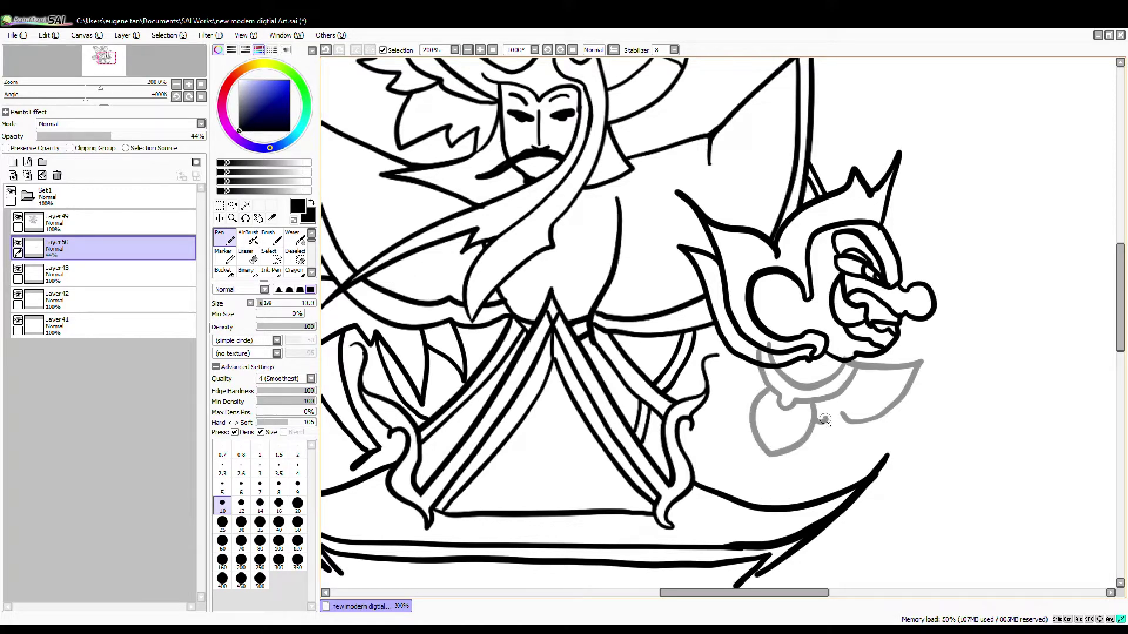
# Draw the round-nosed character's tapered torso around the chest ornament, with a layered robe edge and an extended pointed collar.
pyautogui.moveTo(718, 310)
pyautogui.mouseDown()
pyautogui.moveTo(750, 363)
pyautogui.moveTo(740, 374)
pyautogui.moveTo(765, 395)
pyautogui.moveTo(724, 449)
pyautogui.moveTo(777, 490)
pyautogui.moveTo(835, 454)
pyautogui.mouseUp()
pyautogui.moveTo(909, 408); pyautogui.dragTo(836, 328)
pyautogui.moveTo(843, 423); pyautogui.dragTo(783, 414)
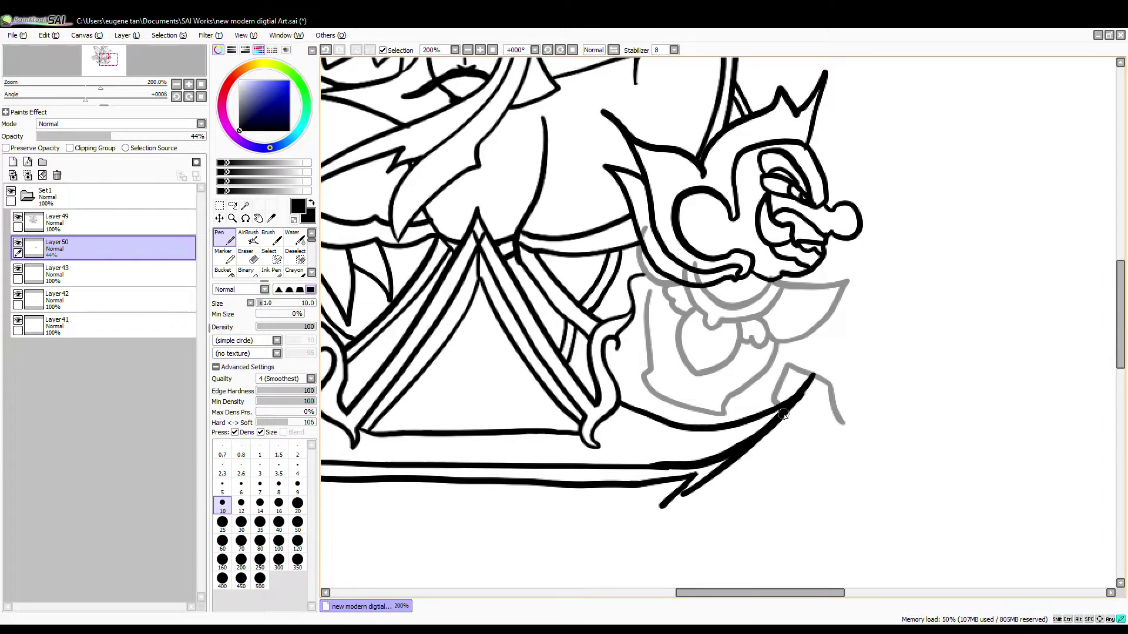
pyautogui.hotkey('ctrl', 'z')
pyautogui.moveTo(789, 344)
pyautogui.mouseDown()
pyautogui.moveTo(764, 388)
pyautogui.moveTo(726, 414)
pyautogui.mouseUp()
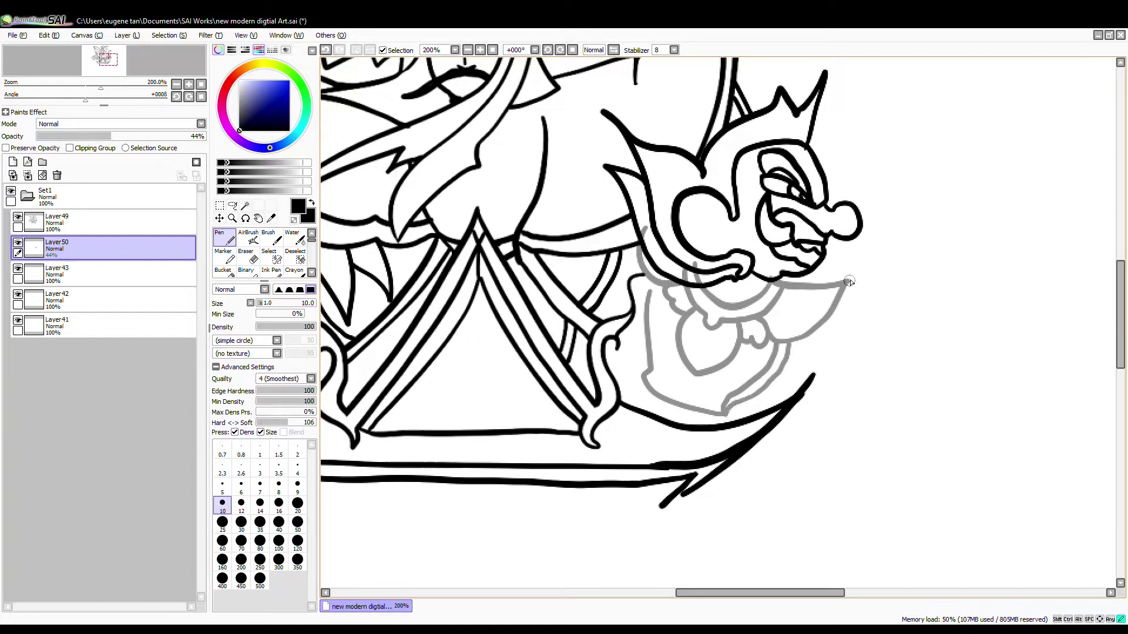
pyautogui.moveTo(850, 282); pyautogui.dragTo(788, 359)
pyautogui.moveTo(624, 260); pyautogui.dragTo(628, 360)
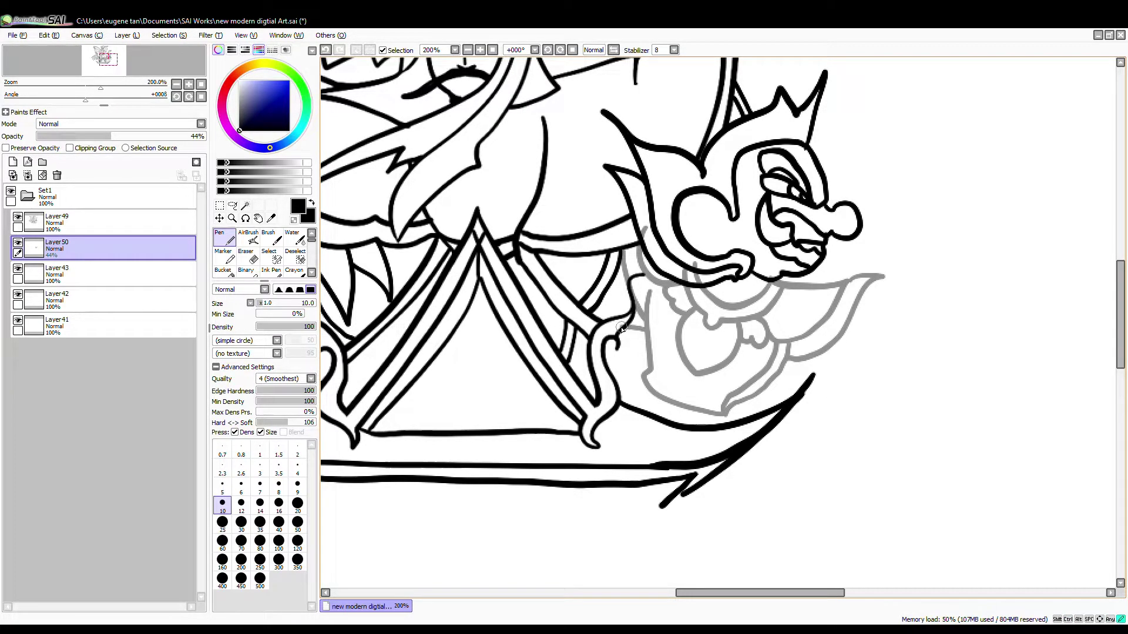
# Draw the round-nosed character's raised arm with a banded wrist, a flowing pointed sleeve end, and the upper arm joining the collar.
pyautogui.moveTo(870, 166)
pyautogui.mouseDown()
pyautogui.moveTo(931, 300)
pyautogui.moveTo(990, 323)
pyautogui.moveTo(961, 446)
pyautogui.mouseUp()
pyautogui.moveTo(987, 272)
pyautogui.mouseDown()
pyautogui.moveTo(955, 386)
pyautogui.moveTo(976, 453)
pyautogui.mouseUp()
pyautogui.moveTo(1012, 294); pyautogui.dragTo(956, 424)
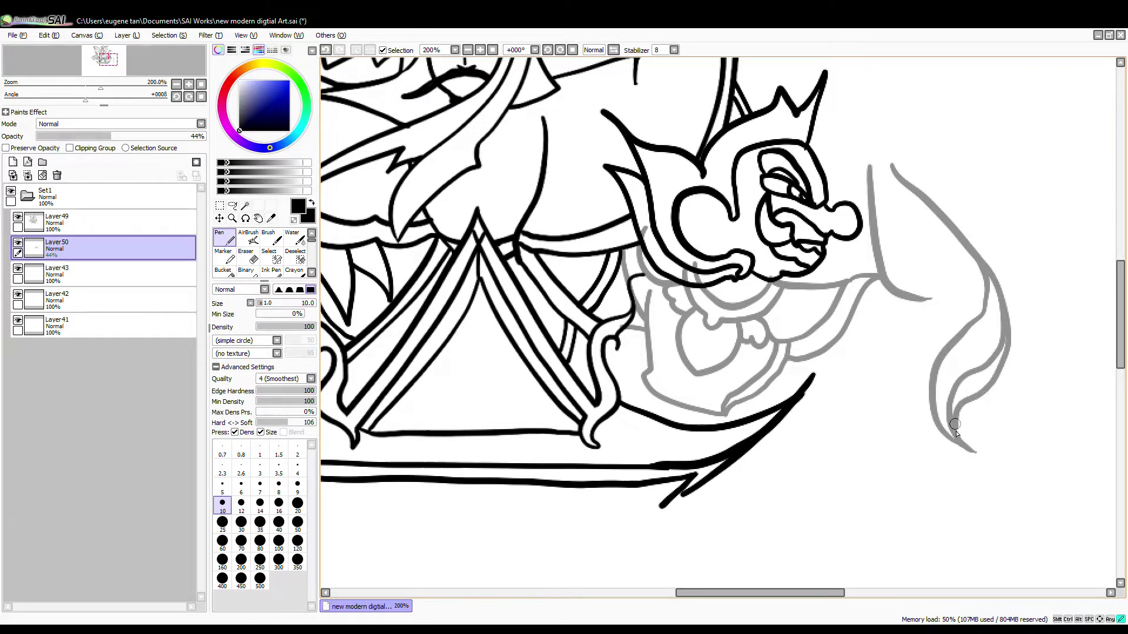
pyautogui.moveTo(871, 188); pyautogui.dragTo(912, 186)
pyautogui.moveTo(884, 293)
pyautogui.mouseDown()
pyautogui.moveTo(887, 332)
pyautogui.moveTo(936, 360)
pyautogui.moveTo(818, 365)
pyautogui.mouseUp()
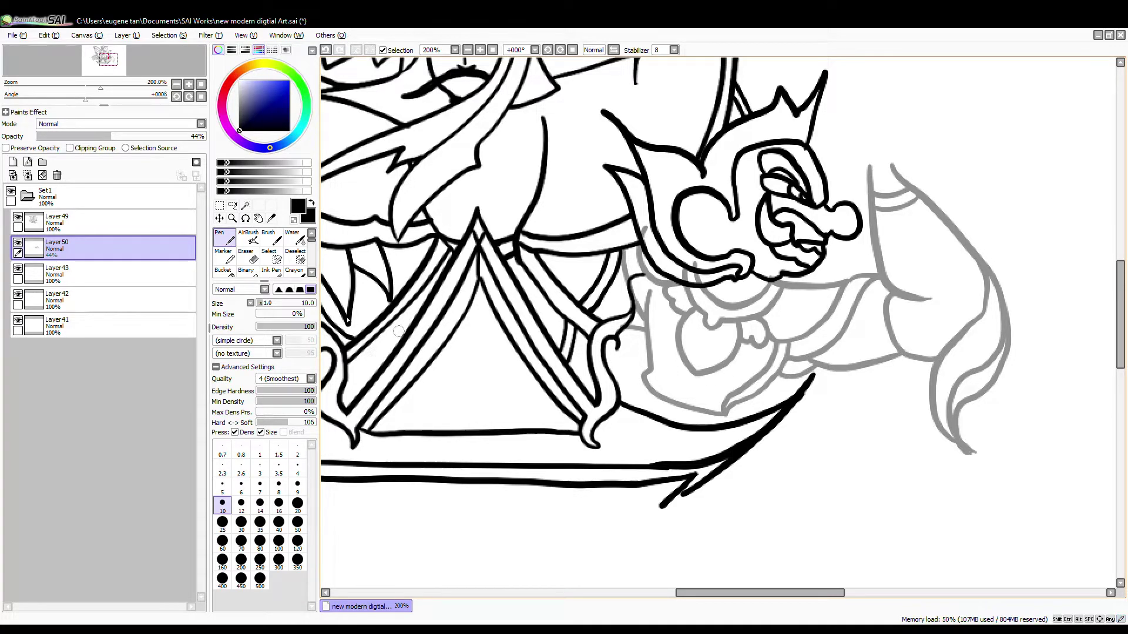
# Set the body sketch layer to 100% opacity and merge the main line art layer into it.
pyautogui.click(246, 255)
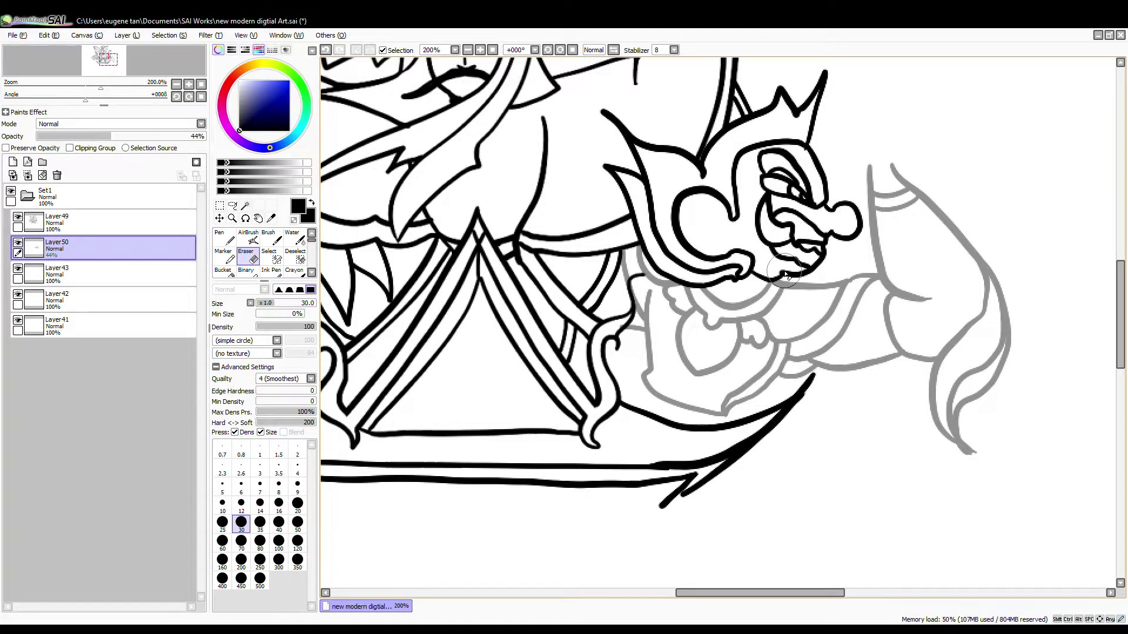
pyautogui.moveTo(126, 137); pyautogui.dragTo(204, 138)
pyautogui.click(106, 223)
pyautogui.click(28, 176)
pyautogui.click(225, 239)
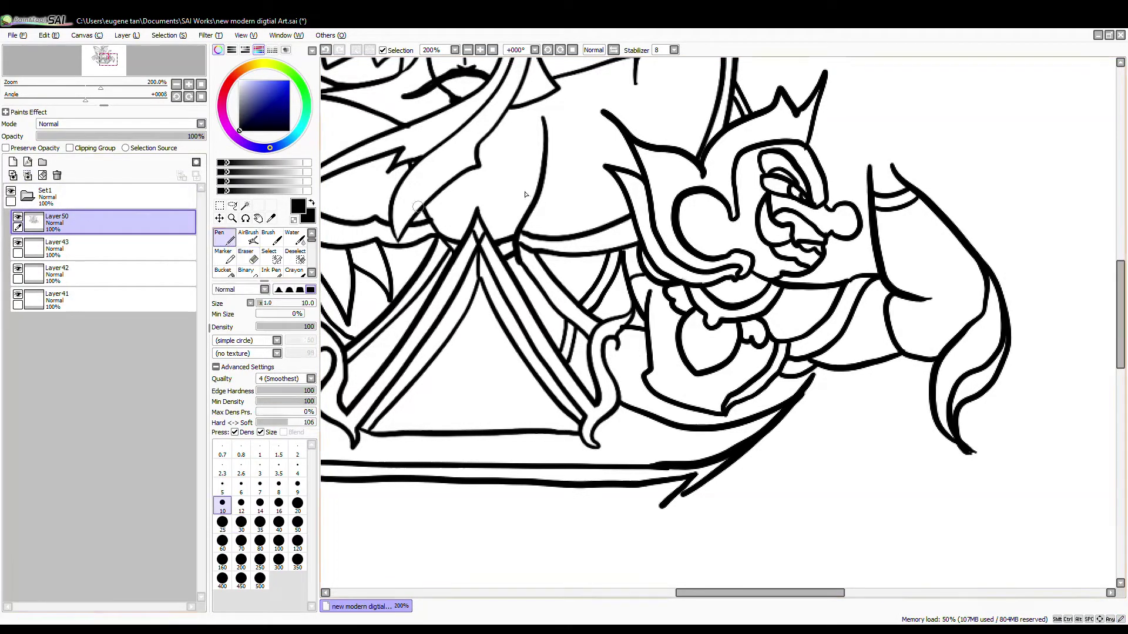
# Draw a clenched fist above the banded wrist, with rounded fingers gripping a rectangular handle that ends in a faceted knob.
pyautogui.moveTo(884, 148)
pyautogui.mouseDown()
pyautogui.moveTo(667, 332)
pyautogui.moveTo(625, 293)
pyautogui.mouseUp()
pyautogui.moveTo(625, 292)
pyautogui.mouseDown()
pyautogui.moveTo(681, 350)
pyautogui.moveTo(638, 319)
pyautogui.moveTo(653, 295)
pyautogui.mouseUp()
pyautogui.moveTo(657, 266)
pyautogui.mouseDown()
pyautogui.moveTo(669, 302)
pyautogui.moveTo(683, 308)
pyautogui.mouseUp()
pyautogui.moveTo(692, 275)
pyautogui.mouseDown()
pyautogui.moveTo(696, 318)
pyautogui.moveTo(743, 349)
pyautogui.moveTo(693, 348)
pyautogui.mouseUp()
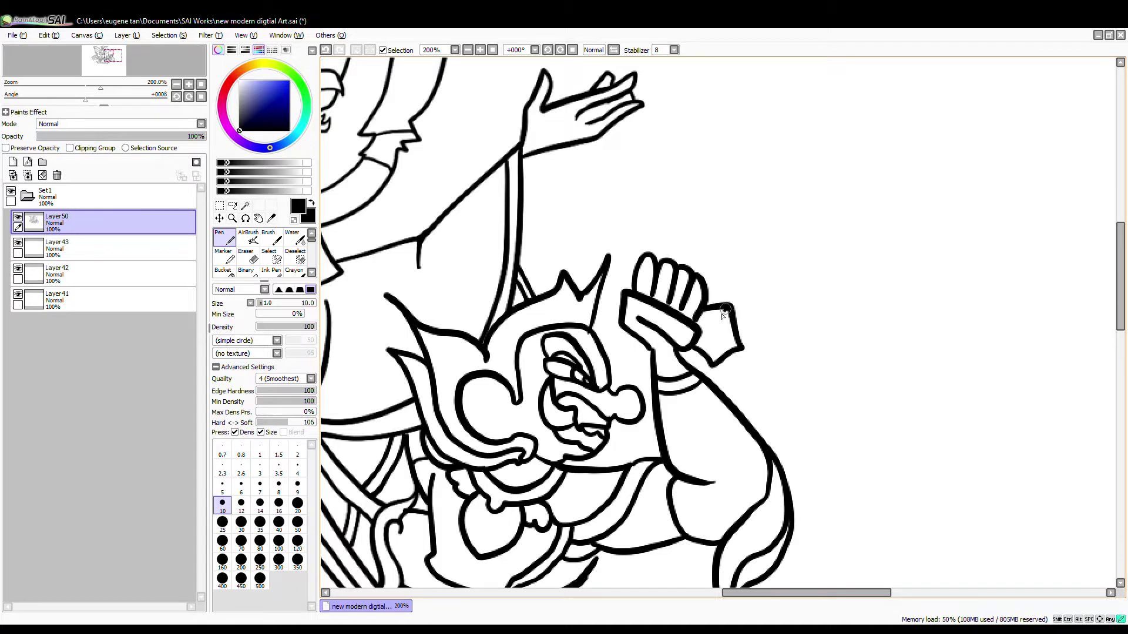
pyautogui.moveTo(723, 305); pyautogui.dragTo(710, 359)
pyautogui.moveTo(642, 261); pyautogui.dragTo(618, 313)
# Draw a line from the fist to the robed figure's sleeve, curls inside the round-nosed character's ear, and a short robe-hem line.
pyautogui.moveTo(614, 254); pyautogui.dragTo(523, 218)
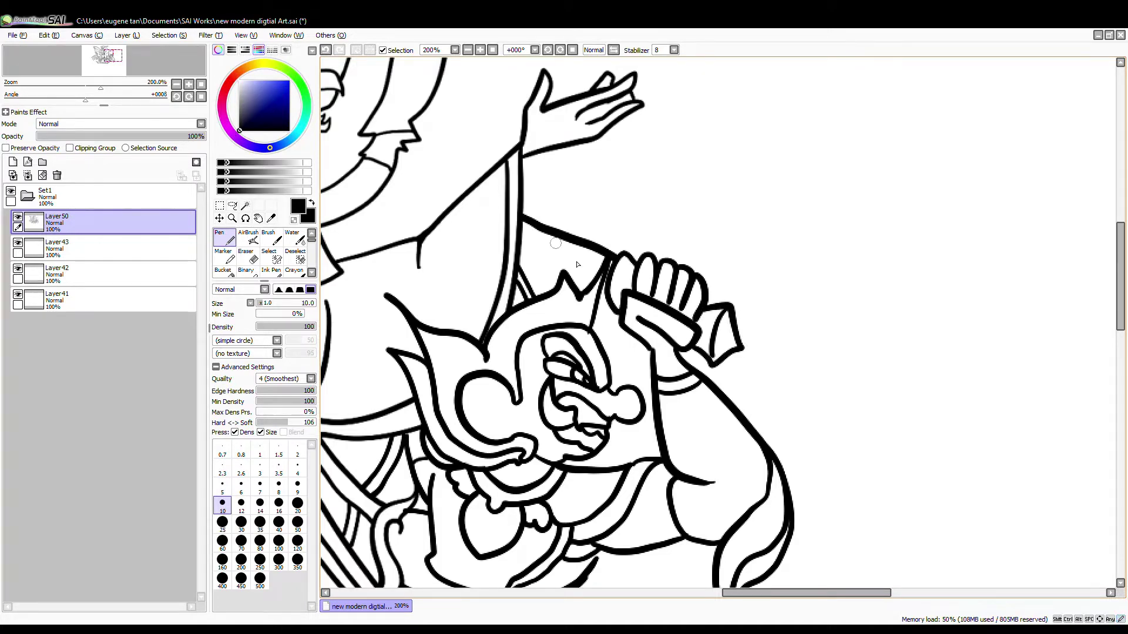
pyautogui.moveTo(479, 389); pyautogui.dragTo(501, 399)
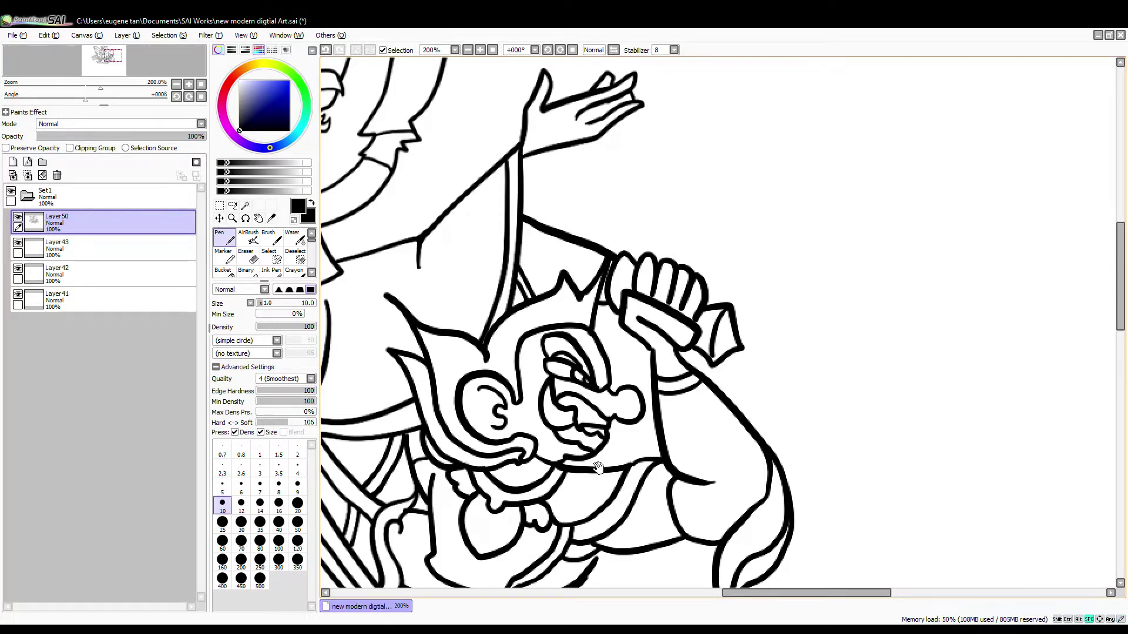
pyautogui.moveTo(598, 467); pyautogui.dragTo(719, 276)
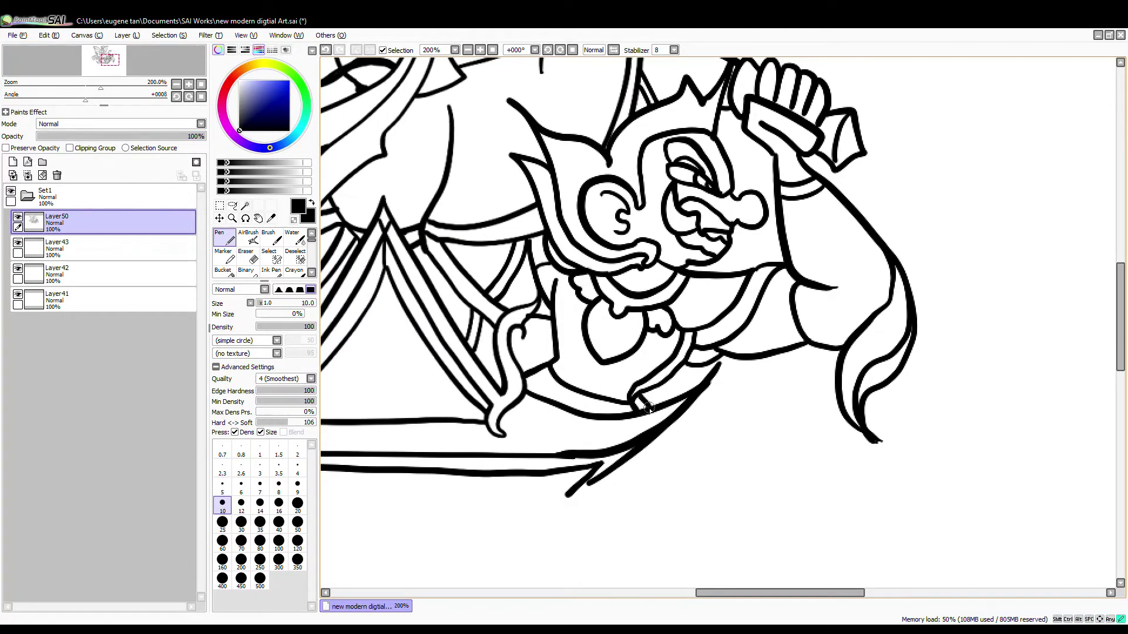
# On a new layer below the line art at 48% opacity, draw jagged, feathery contours sweeping outward beyond both raised wings.
pyautogui.scroll(-4, 649, 408)
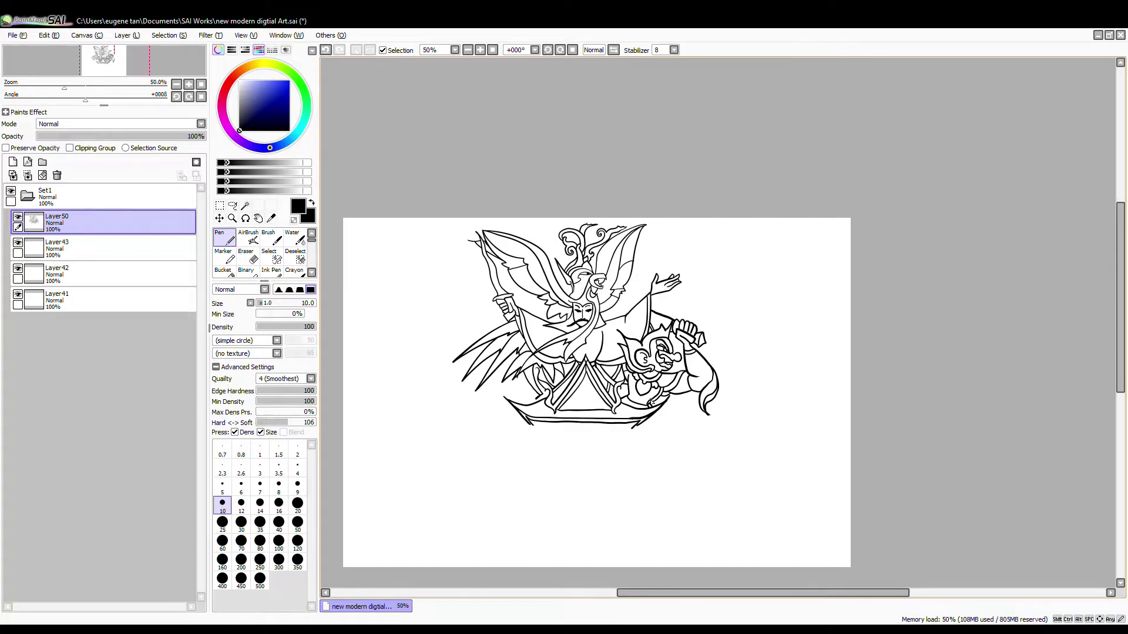
pyautogui.click(12, 161)
pyautogui.scroll(2, 360, 219)
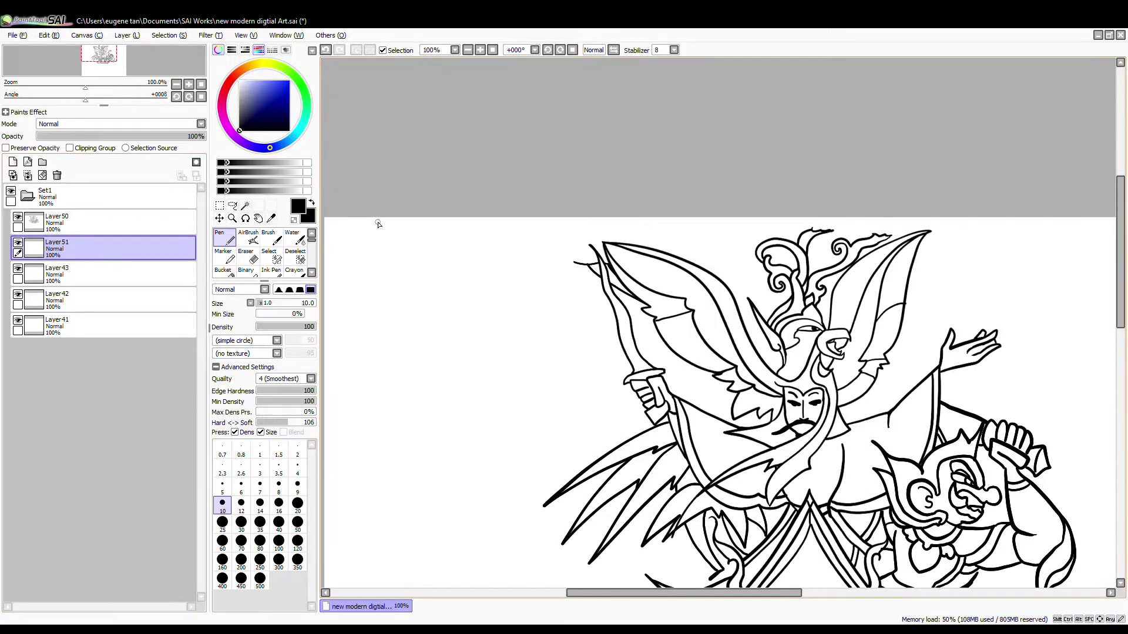
pyautogui.click(118, 136)
pyautogui.moveTo(483, 224); pyautogui.dragTo(671, 327)
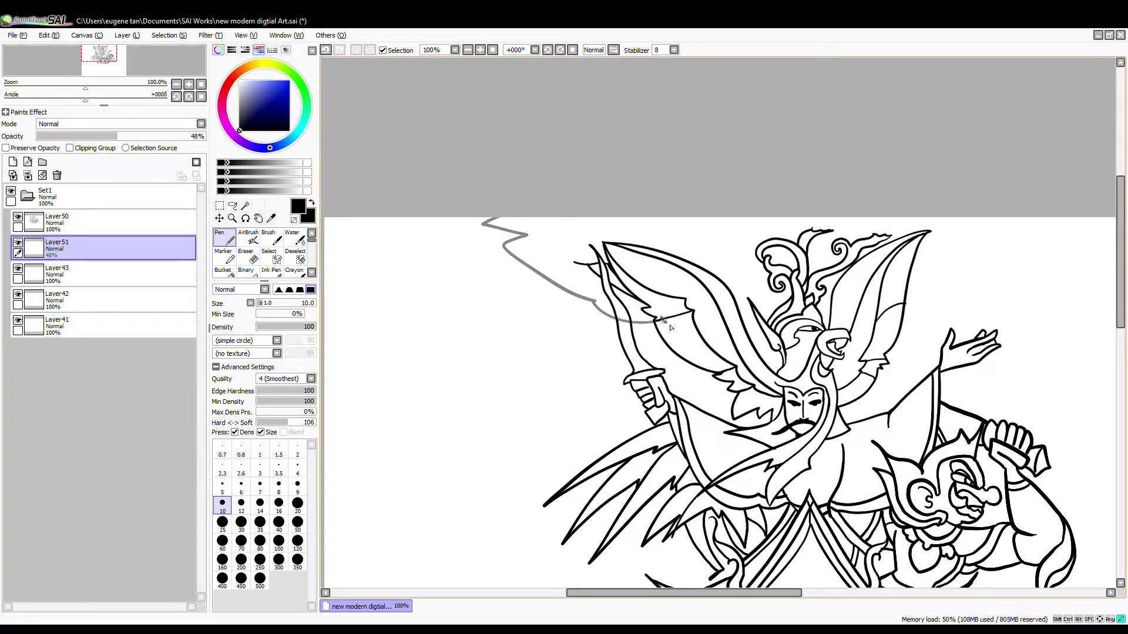
pyautogui.moveTo(929, 294); pyautogui.dragTo(1036, 219)
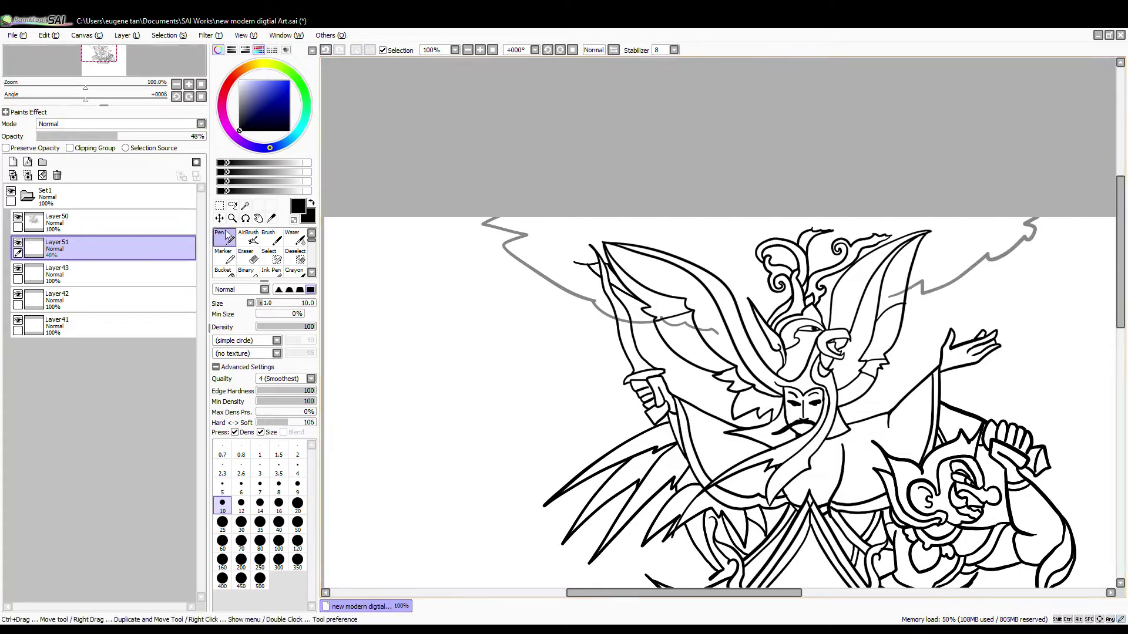
# Select the wing and sword areas with the Magic Wand on the line art layer, clear the new contours inside them, and deselect.
pyautogui.click(57, 220)
pyautogui.click(245, 205)
pyautogui.click(625, 326)
pyautogui.click(689, 342)
pyautogui.click(702, 303)
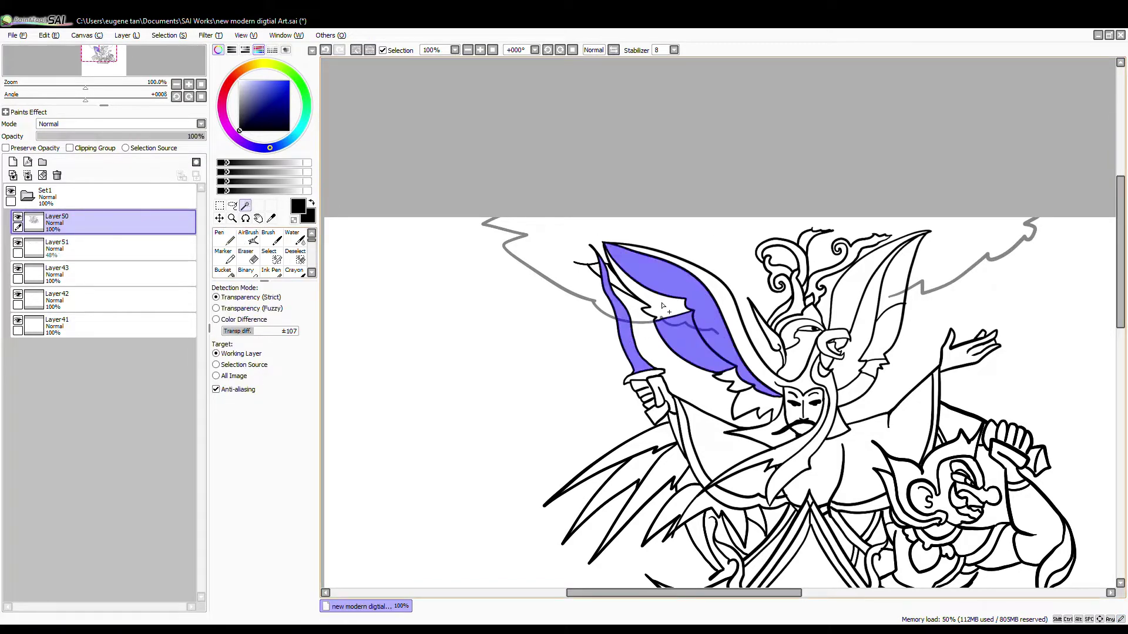
pyautogui.click(661, 302)
pyautogui.click(893, 301)
pyautogui.click(57, 246)
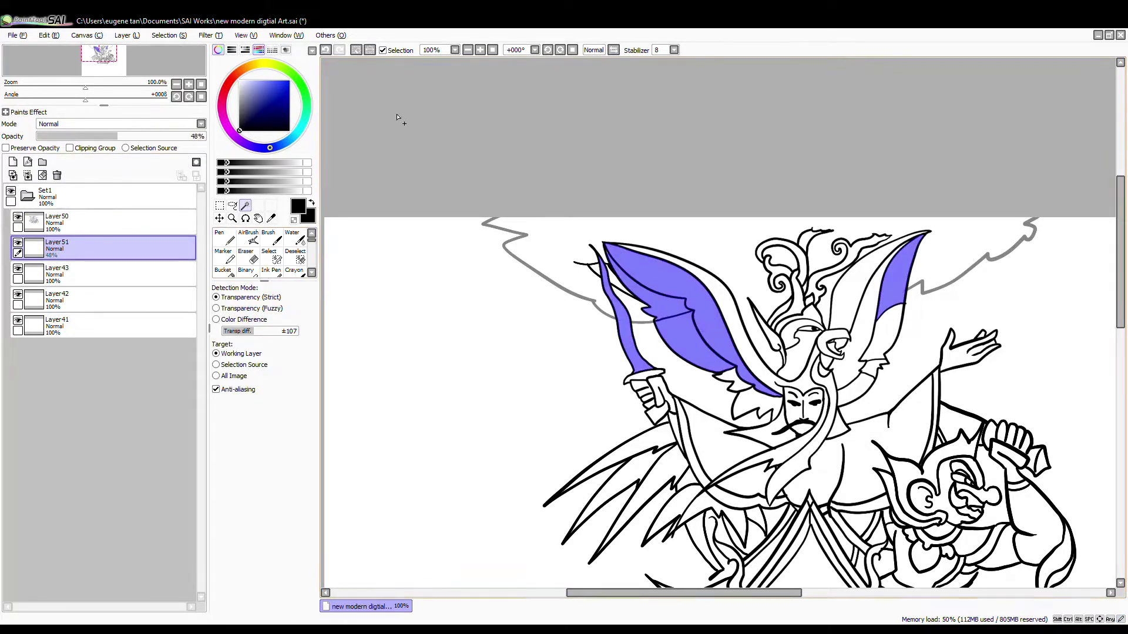
pyautogui.click(365, 51)
# Set the jagged contour layer to 100% opacity and merge the line art layer into it.
pyautogui.moveTo(109, 137); pyautogui.dragTo(314, 148)
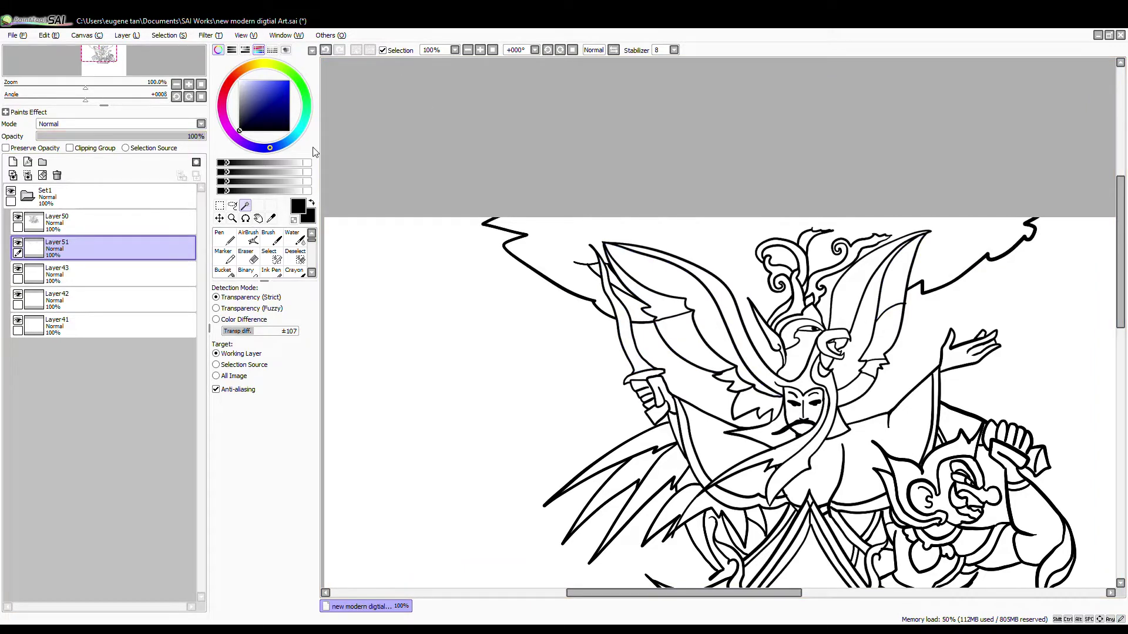
pyautogui.scroll(-4, 680, 292)
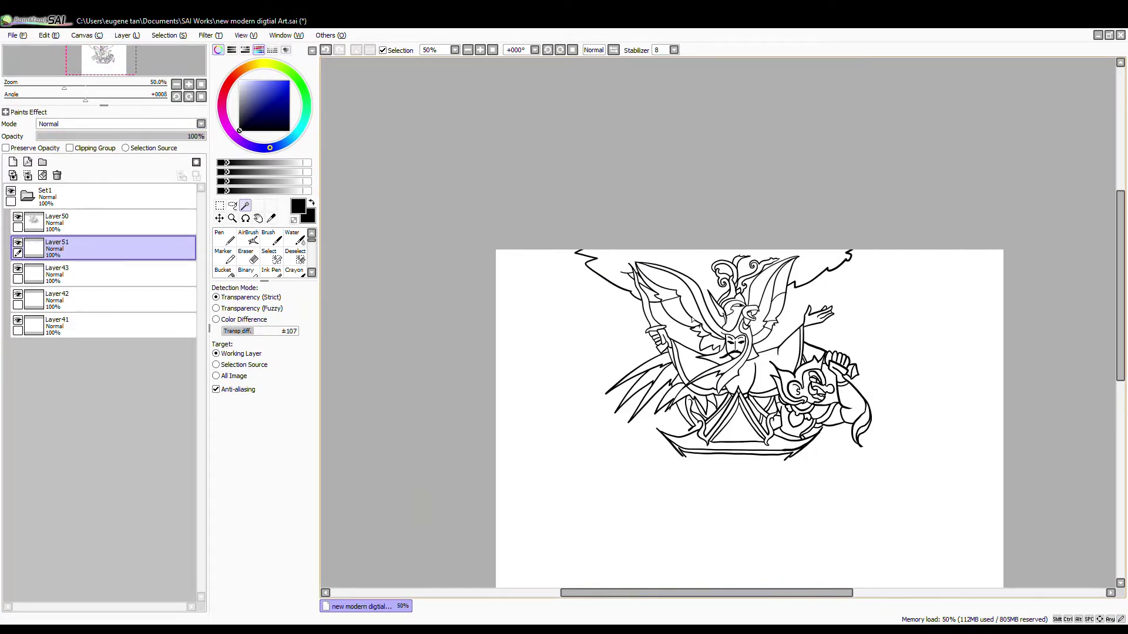
pyautogui.click(138, 225)
pyautogui.click(27, 175)
pyautogui.scroll(-1, 822, 509)
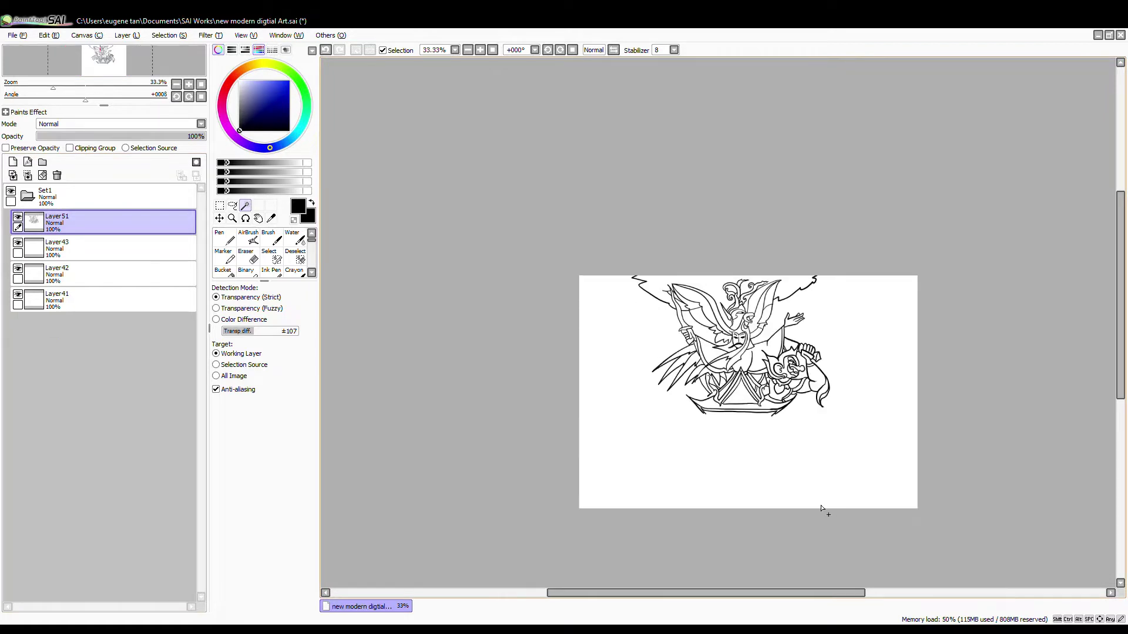
# Scale the merged line art and reposition it against the canvas's upper edge, then apply the transformation.
pyautogui.hotkey('ctrl', 't')
pyautogui.moveTo(830, 418)
pyautogui.mouseDown()
pyautogui.moveTo(750, 361)
pyautogui.moveTo(778, 359)
pyautogui.mouseUp()
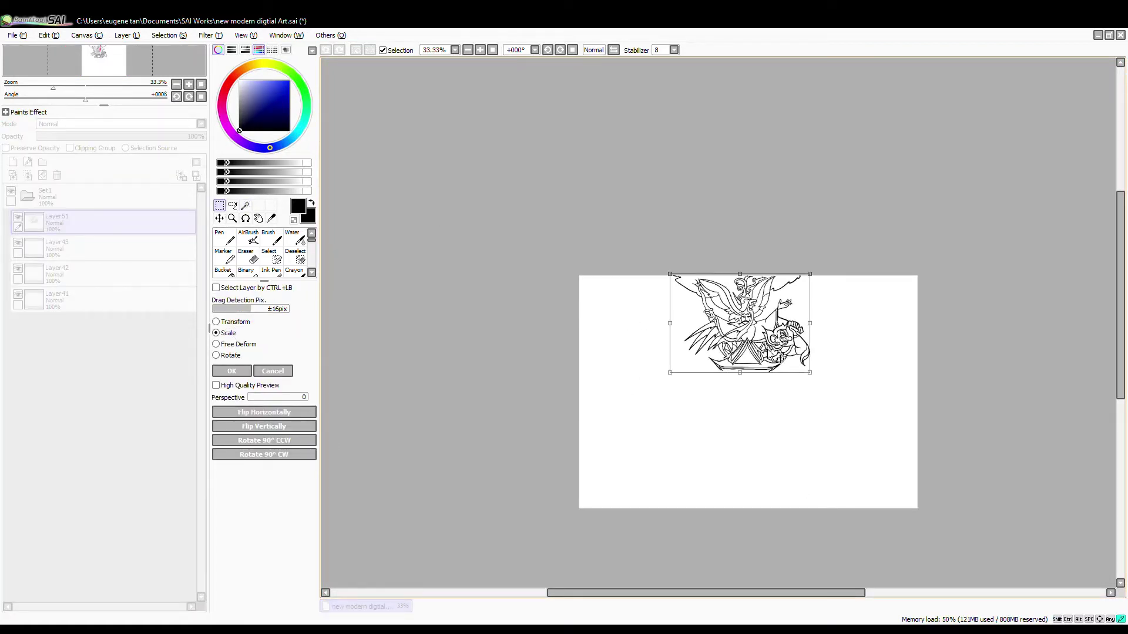
pyautogui.scroll(2, 798, 313)
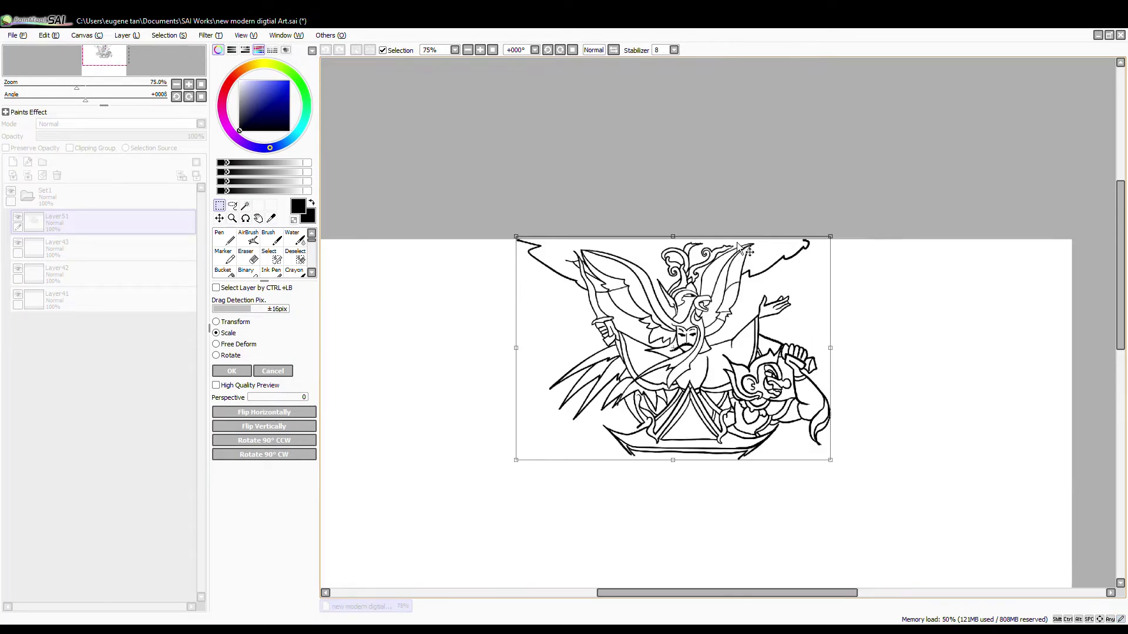
pyautogui.moveTo(835, 467); pyautogui.dragTo(867, 489)
pyautogui.moveTo(803, 462); pyautogui.dragTo(775, 462)
pyautogui.click(231, 370)
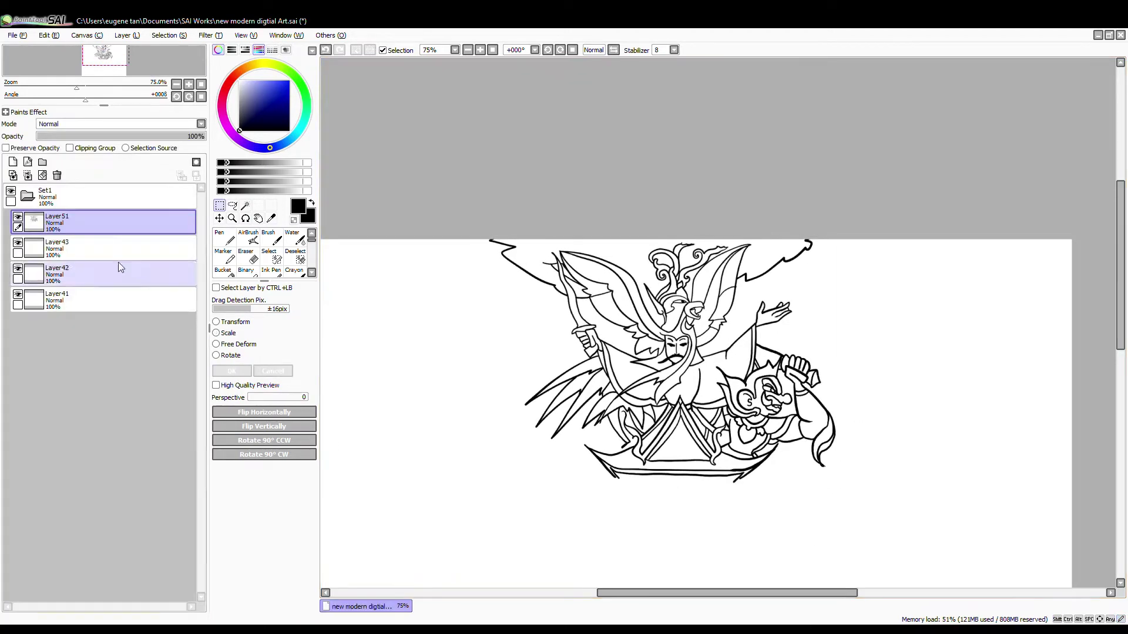
# Select the whole drawing, duplicate it onto a new layer, merge the copy into the line art, and deselect.
pyautogui.moveTo(444, 238); pyautogui.dragTo(989, 563)
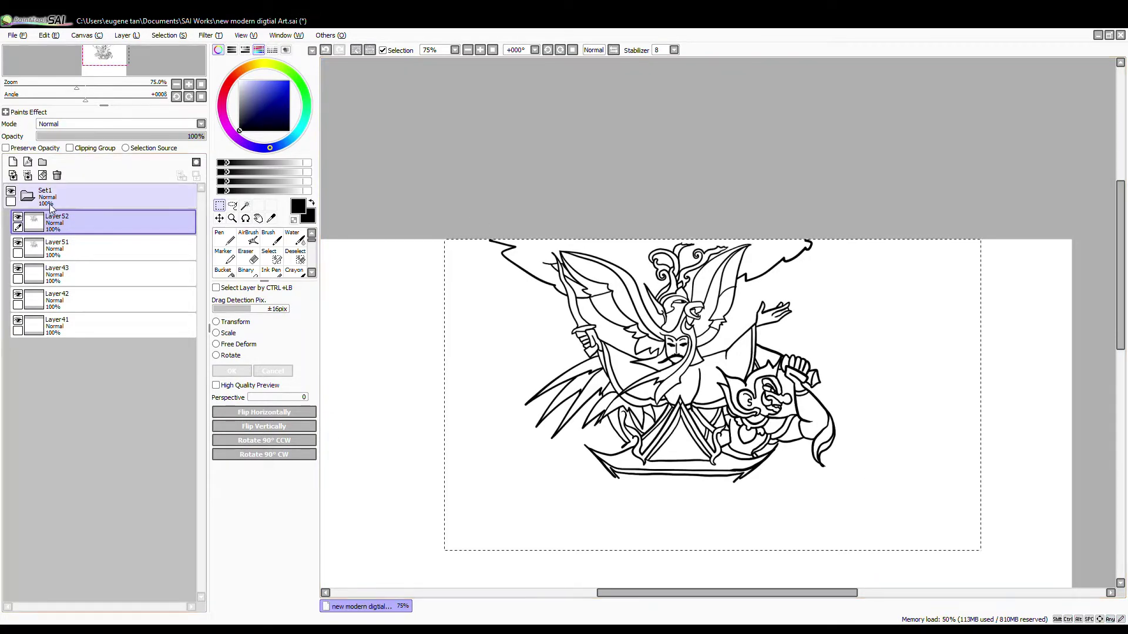
pyautogui.hotkey('ctrl', 'd')
# Draw two double-lined pillars below the boat-shaped base, joined by a crossbar and an ornate scalloped arch.
pyautogui.press('n')
pyautogui.moveTo(719, 413); pyautogui.dragTo(717, 173)
pyautogui.scroll(1, 623, 316)
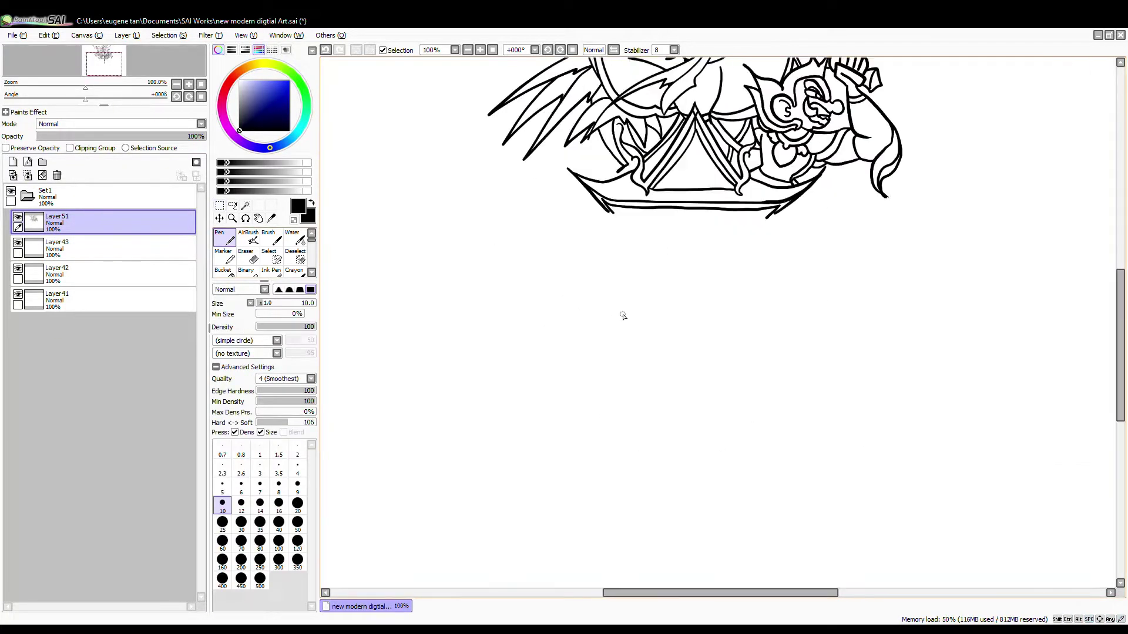
pyautogui.moveTo(614, 215); pyautogui.dragTo(614, 469)
pyautogui.moveTo(766, 219); pyautogui.dragTo(777, 449)
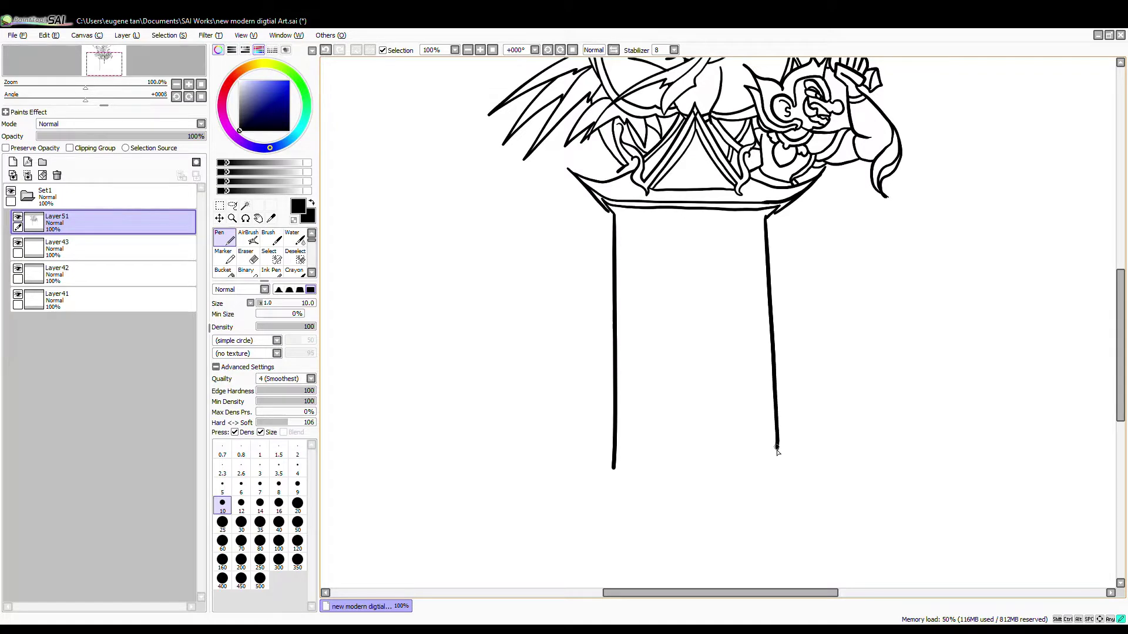
pyautogui.moveTo(626, 219); pyautogui.dragTo(623, 444)
pyautogui.hotkey('ctrl', 'z')
pyautogui.moveTo(626, 221); pyautogui.dragTo(625, 468)
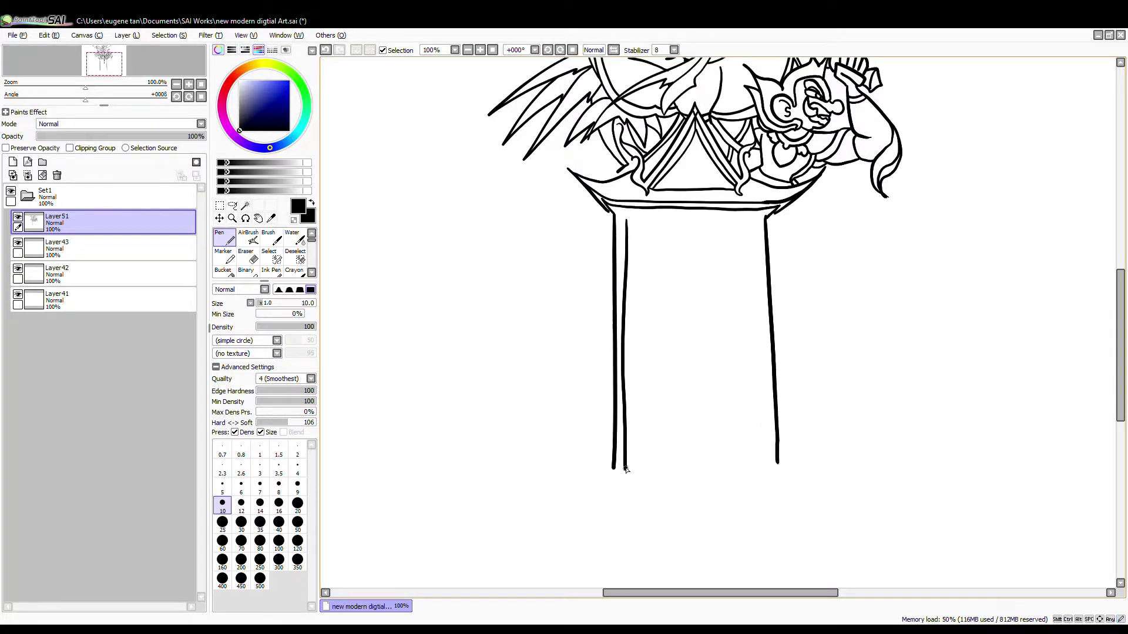
pyautogui.moveTo(756, 223); pyautogui.dragTo(762, 459)
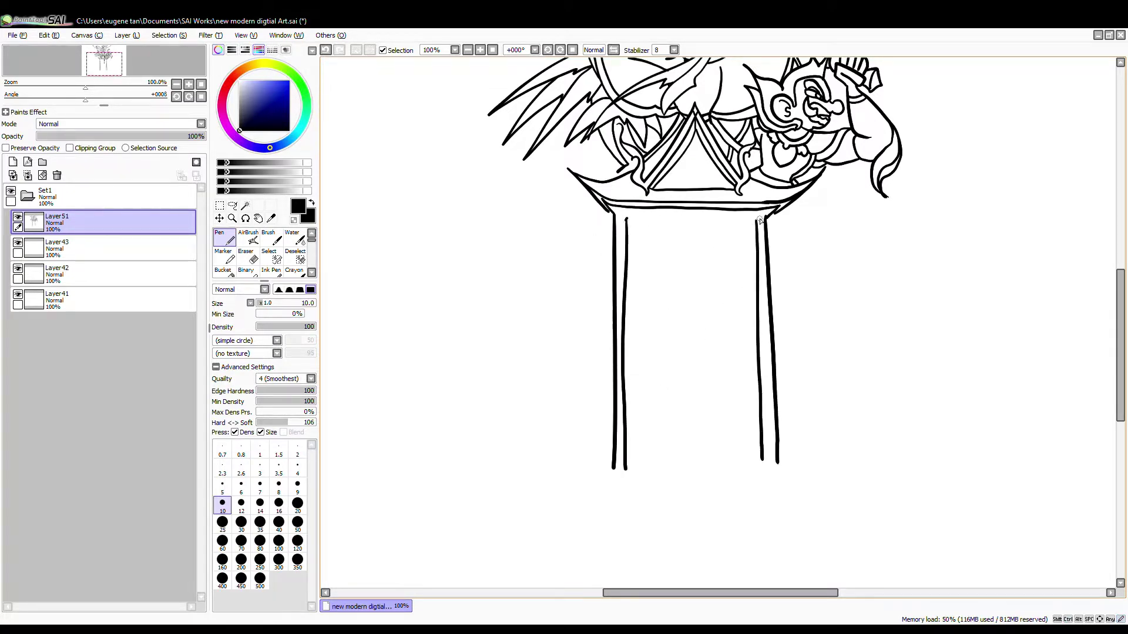
pyautogui.moveTo(759, 220); pyautogui.dragTo(626, 219)
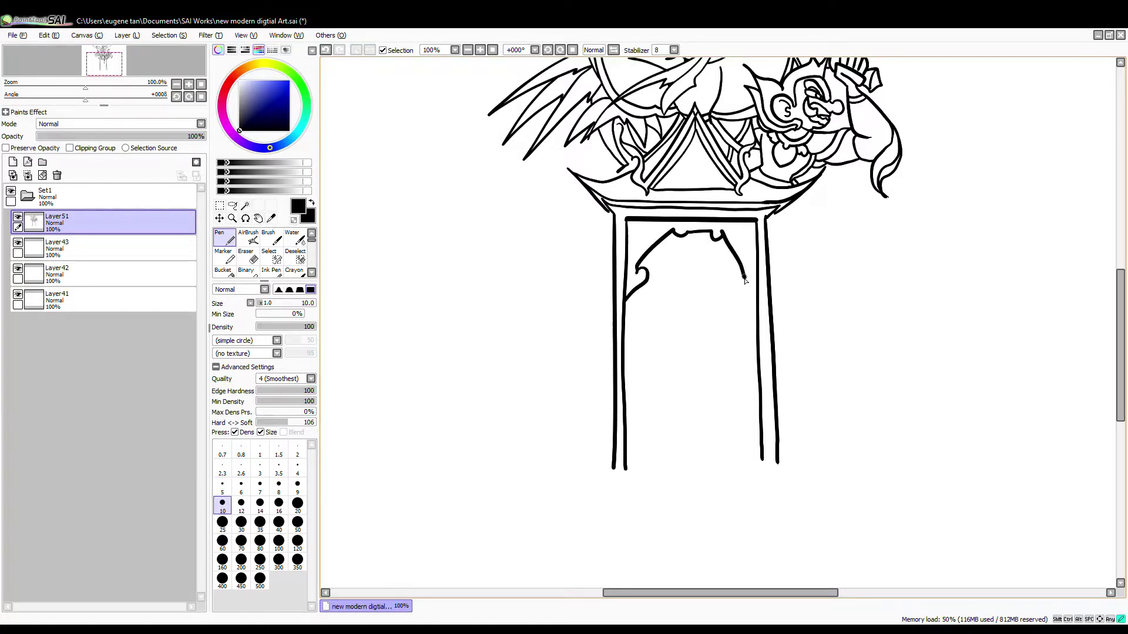
# Draw doubled diagonal path edges from the pillars to the canvas's lower edge, with angular blocks at the feet and a threshold line.
pyautogui.moveTo(632, 480)
pyautogui.mouseDown()
pyautogui.moveTo(687, 398)
pyautogui.moveTo(522, 510)
pyautogui.mouseUp()
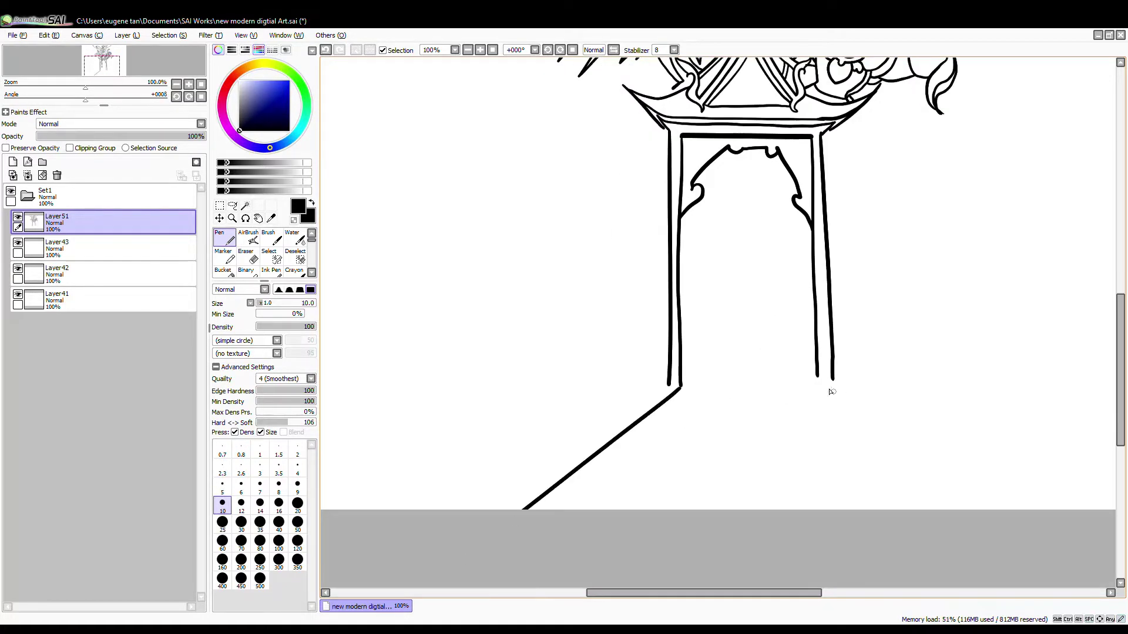
pyautogui.moveTo(829, 384); pyautogui.dragTo(995, 549)
pyautogui.hotkey('ctrl', 'z')
pyautogui.moveTo(817, 381); pyautogui.dragTo(984, 520)
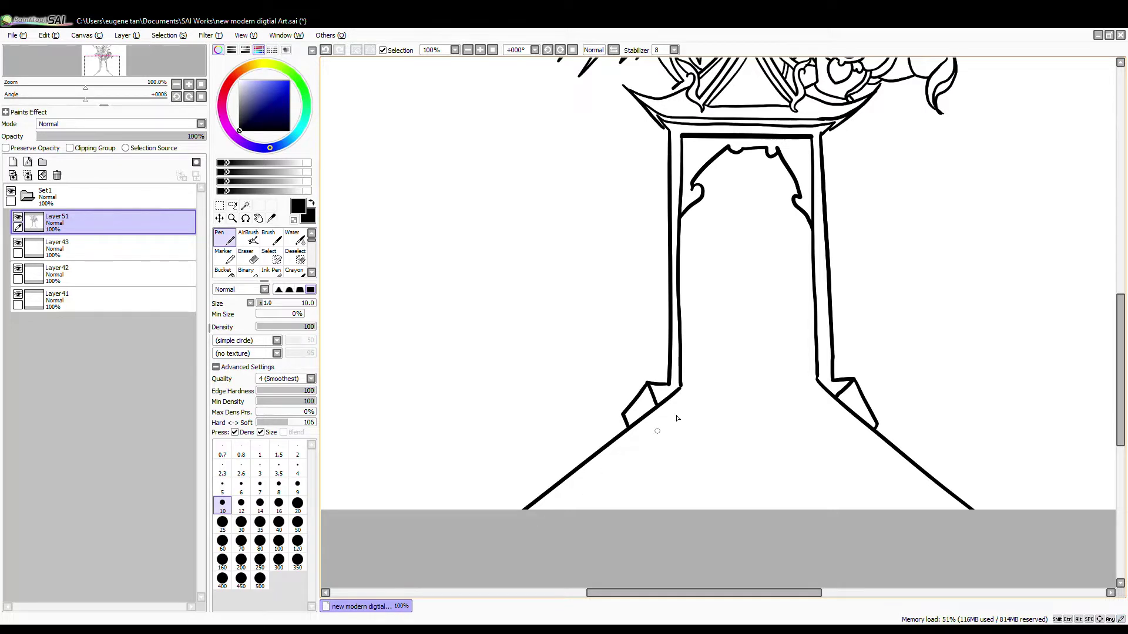
pyautogui.moveTo(690, 392)
pyautogui.mouseDown()
pyautogui.moveTo(553, 509)
pyautogui.moveTo(812, 389)
pyautogui.mouseUp()
pyautogui.moveTo(963, 520); pyautogui.dragTo(812, 389)
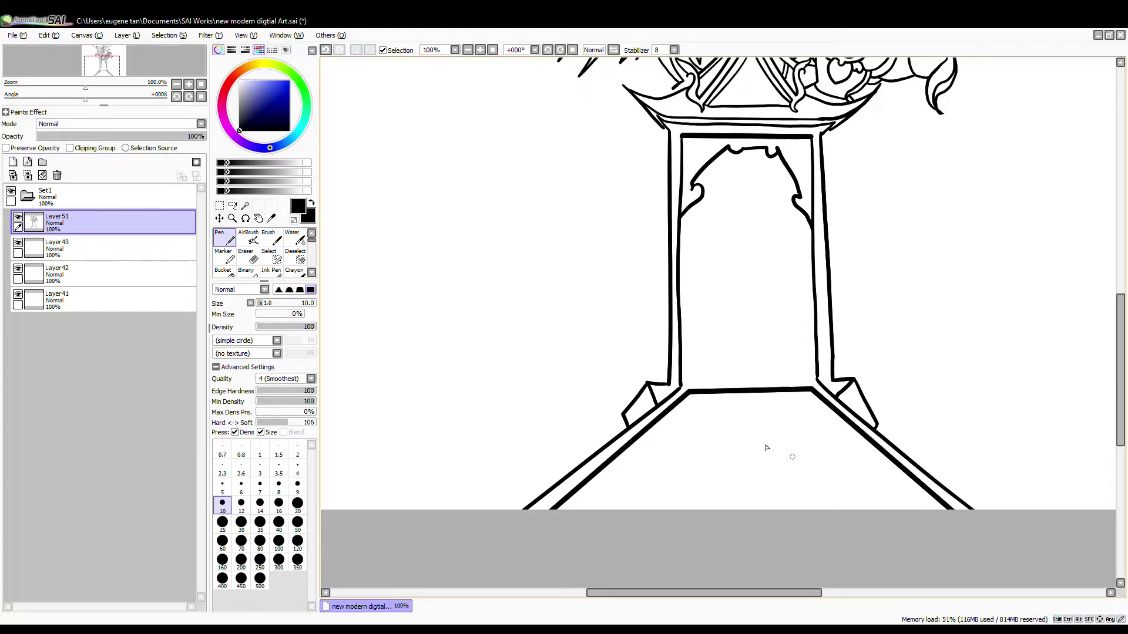
# Draw a tapered panel below the threshold with straight lines, and extend inner diagonals from its lower corners to the canvas edge.
pyautogui.keyDown('shift'); pyautogui.click(703, 440); pyautogui.keyUp('shift')
pyautogui.keyDown('shift'); pyautogui.click(800, 434); pyautogui.keyUp('shift')
pyautogui.hotkey('ctrl', 'z')
pyautogui.keyDown('shift'); pyautogui.click(801, 445); pyautogui.keyUp('shift')
pyautogui.hotkey('ctrl', 'z')
pyautogui.keyDown('shift'); pyautogui.click(799, 441); pyautogui.keyUp('shift')
pyautogui.keyDown('shift'); pyautogui.click(814, 391); pyautogui.keyUp('shift')
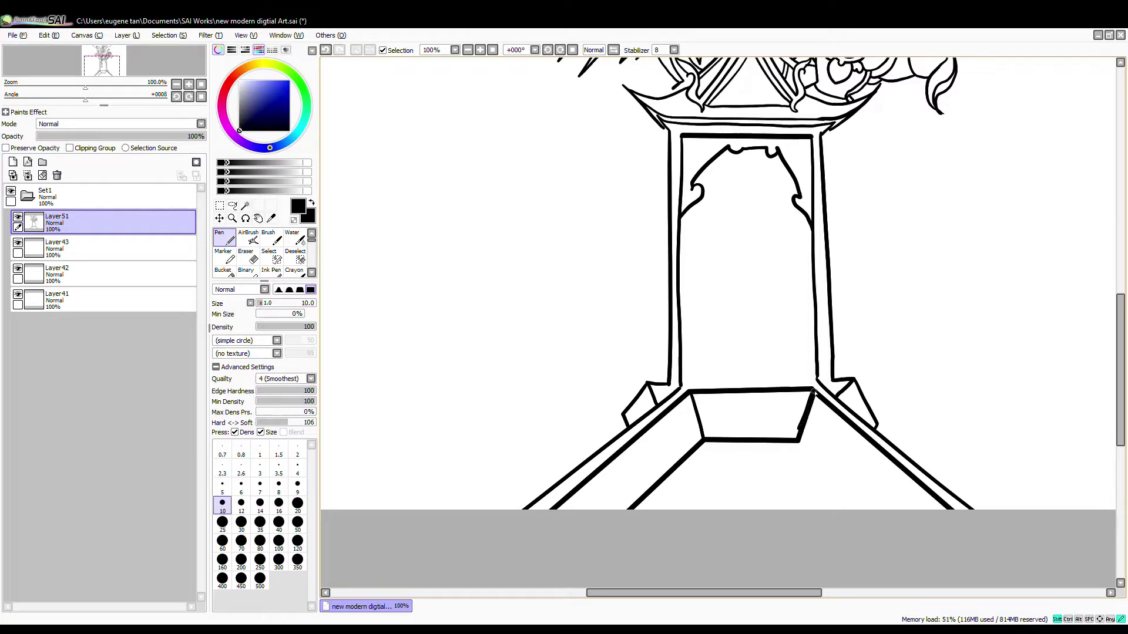
pyautogui.moveTo(799, 442); pyautogui.dragTo(873, 527)
# On a new layer below the line art, draw a tapered, faceted interior inside the gateway with a narrow lower opening and floor line.
pyautogui.click(96, 249)
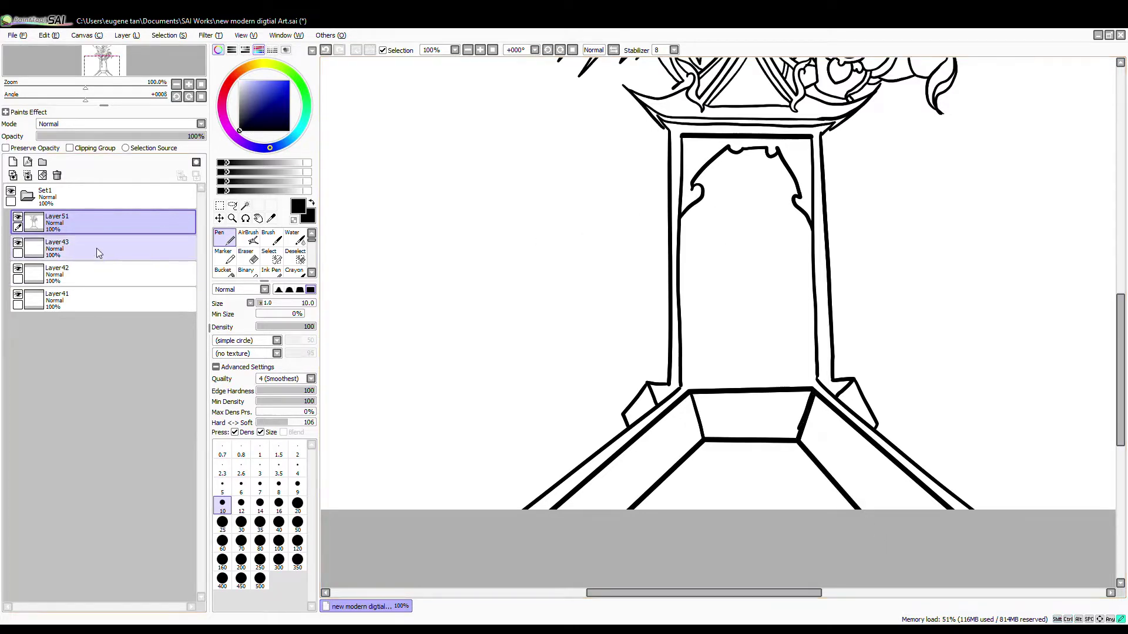
pyautogui.click(13, 161)
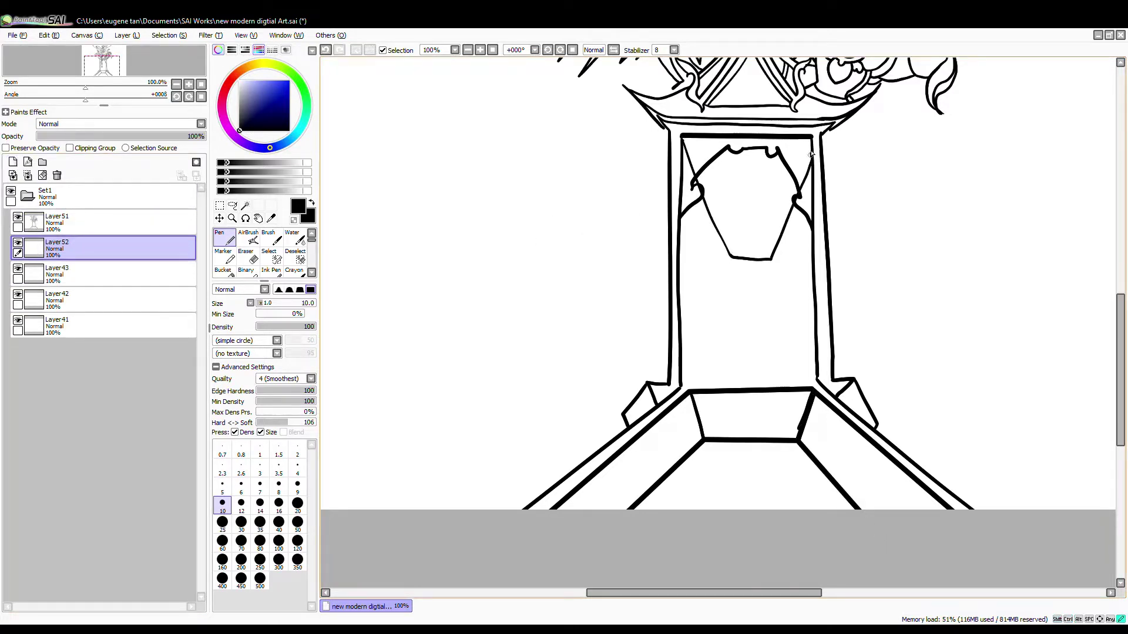
pyautogui.moveTo(733, 257); pyautogui.dragTo(714, 375)
pyautogui.keyDown('shift'); pyautogui.click(801, 380); pyautogui.keyUp('shift')
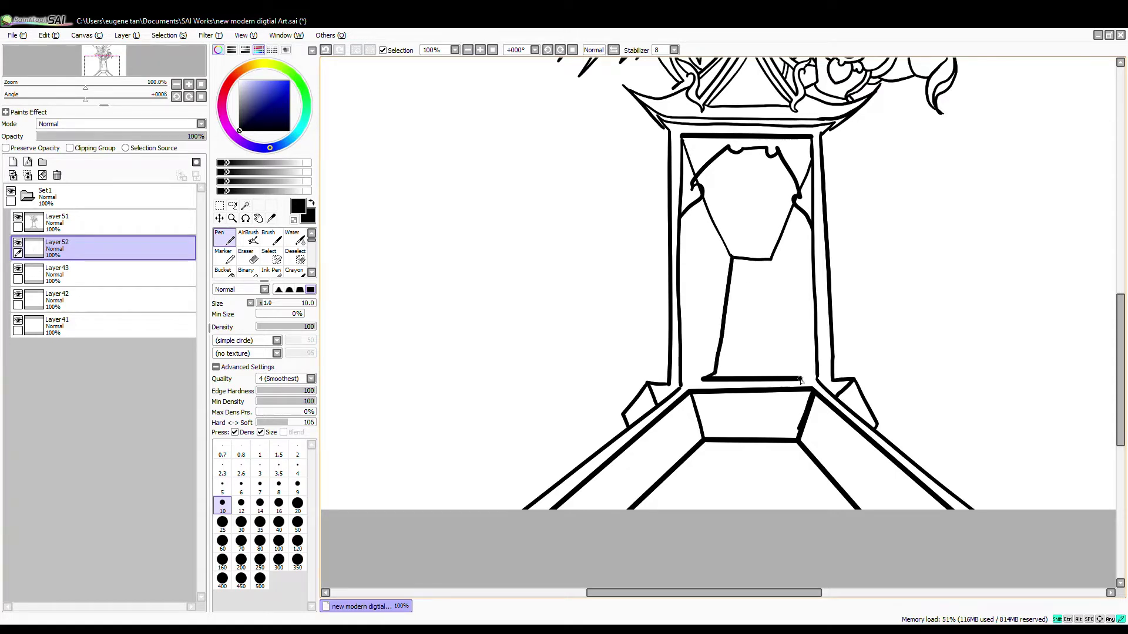
pyautogui.keyDown('shift'); pyautogui.click(773, 261); pyautogui.keyUp('shift')
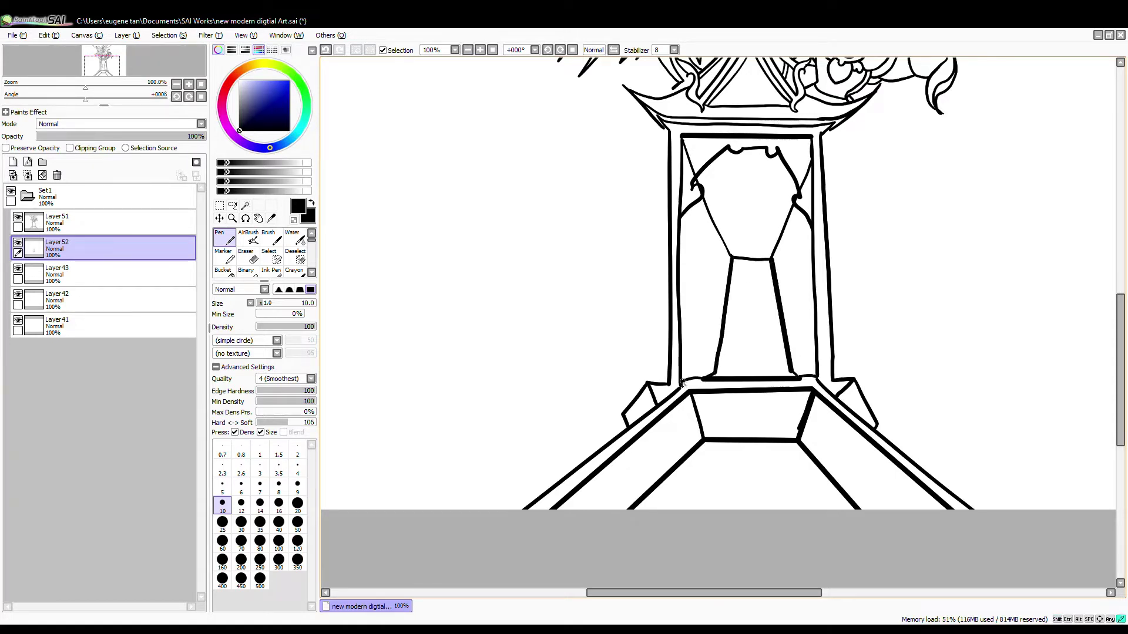
pyautogui.moveTo(682, 382); pyautogui.dragTo(681, 386)
# Erase the interior lines that cross the scalloped arch corners, and merge the interior layer with the line art.
pyautogui.click(167, 222)
pyautogui.click(699, 154)
pyautogui.click(82, 245)
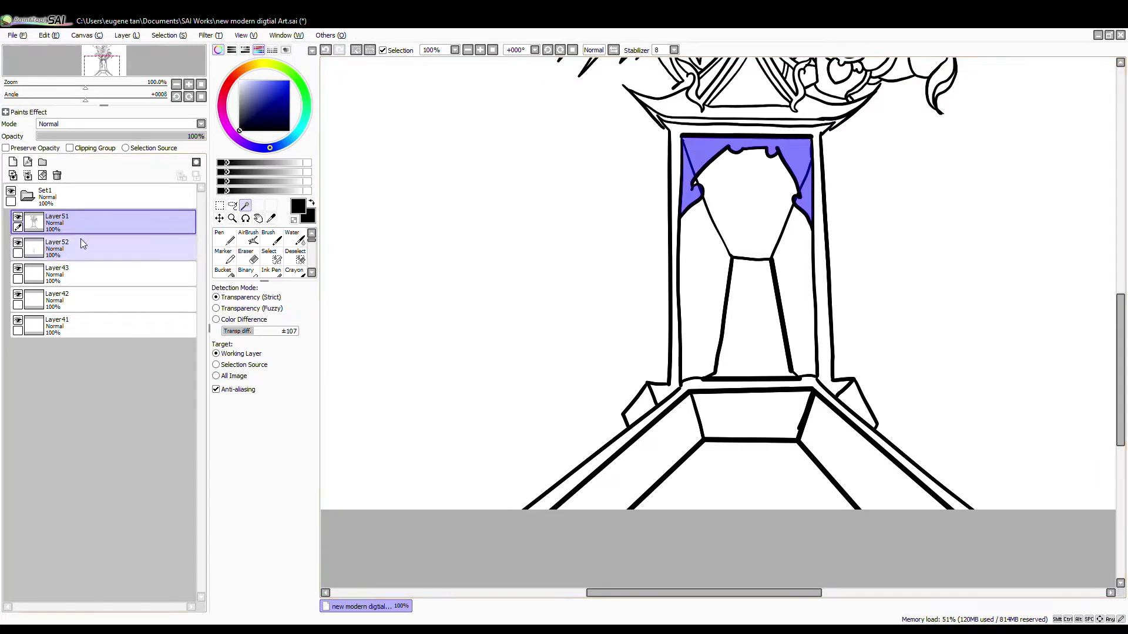
pyautogui.click(357, 50)
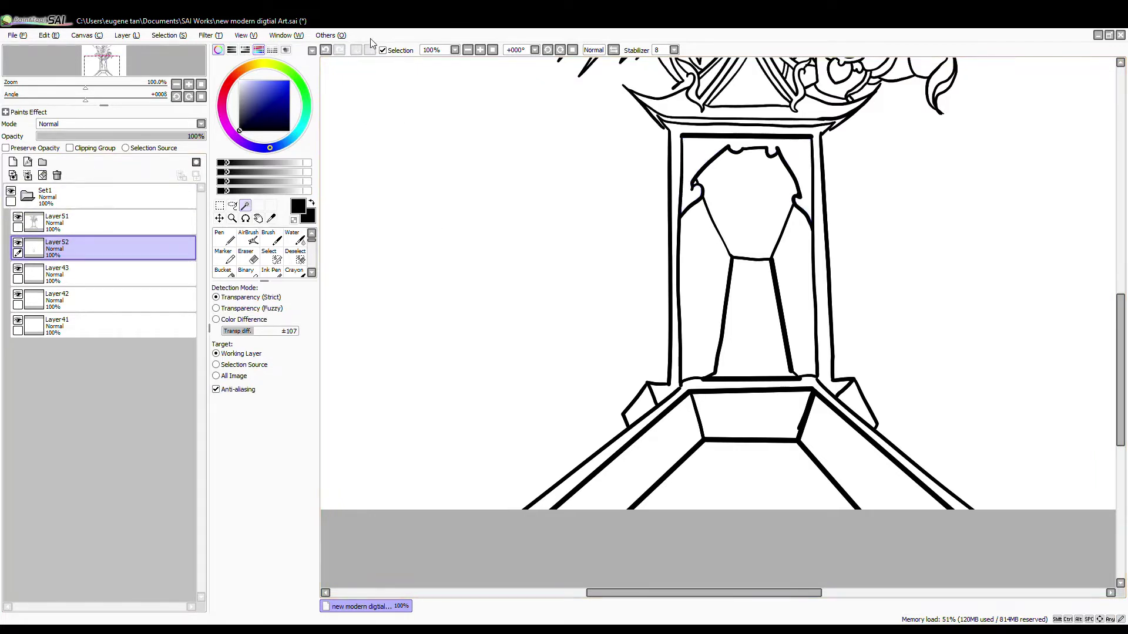
pyautogui.moveTo(624, 165); pyautogui.dragTo(562, 269)
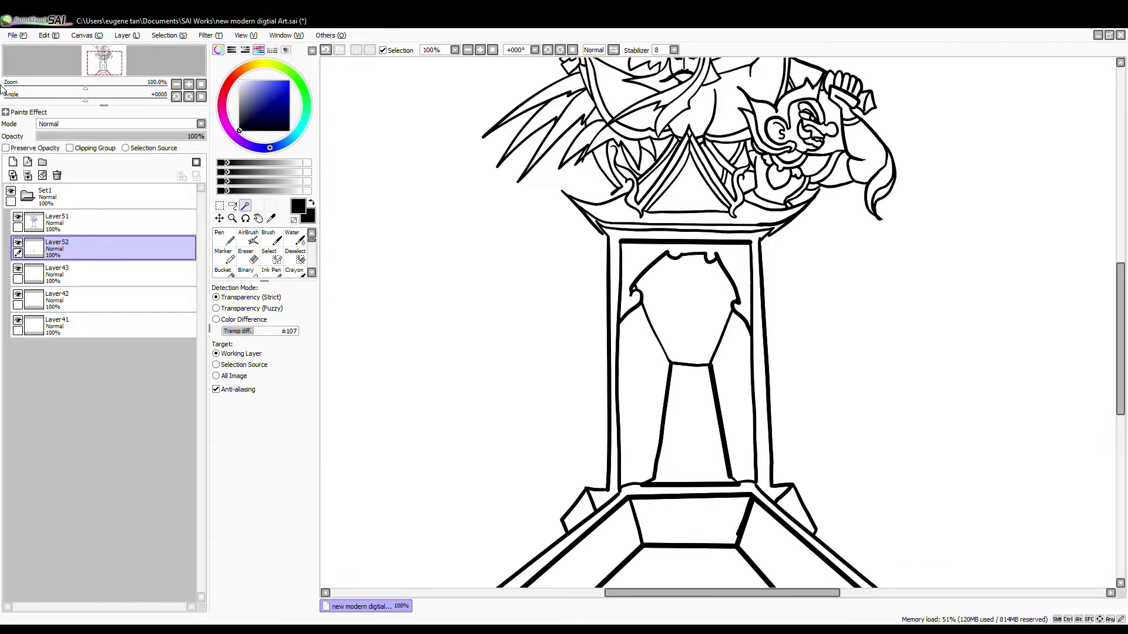
pyautogui.click(71, 222)
pyautogui.click(28, 175)
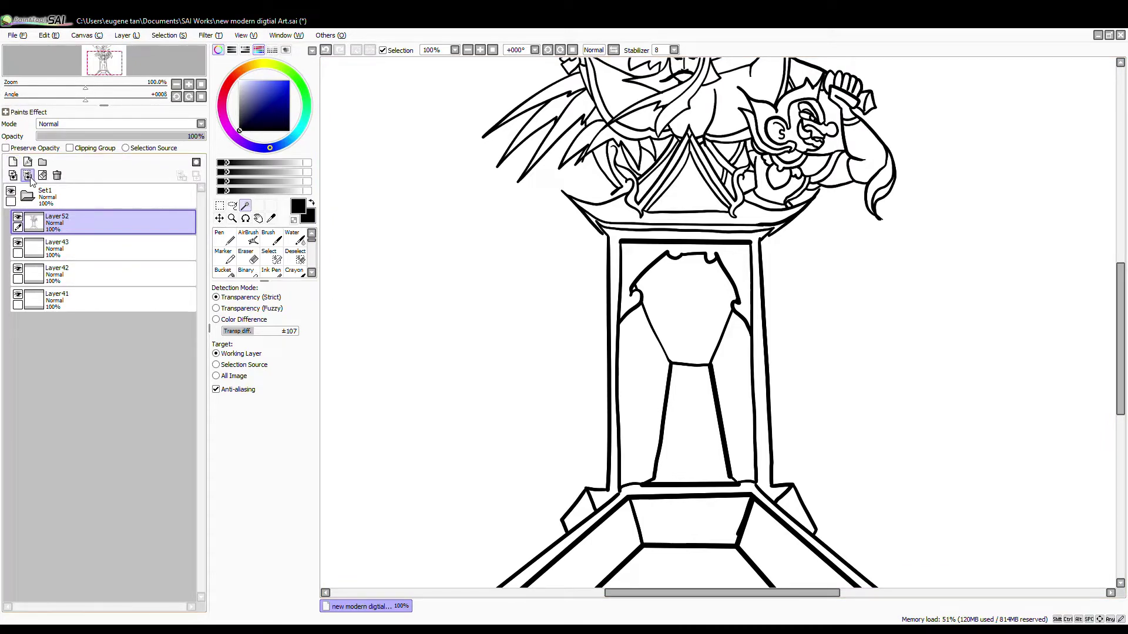
# Fade the line art layer to 51% opacity and create a new empty layer beneath it for pen drawing.
pyautogui.click(88, 136)
pyautogui.moveTo(88, 137); pyautogui.dragTo(122, 136)
pyautogui.moveTo(551, 339); pyautogui.dragTo(510, 257)
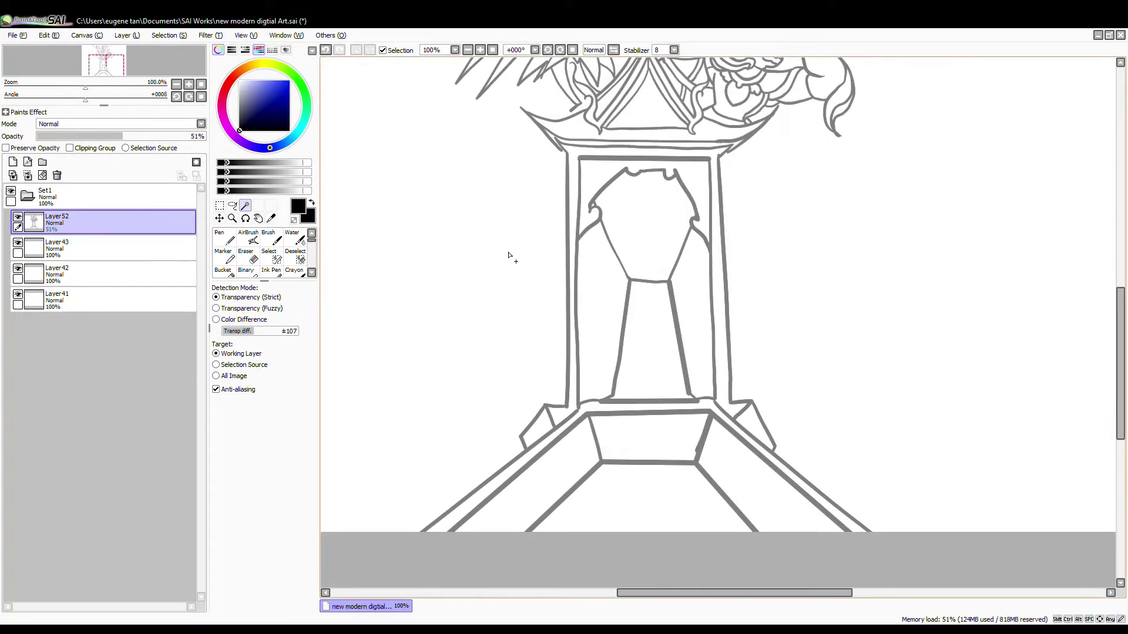
pyautogui.click(134, 247)
pyautogui.click(13, 162)
pyautogui.scroll(2, 547, 458)
pyautogui.click(221, 237)
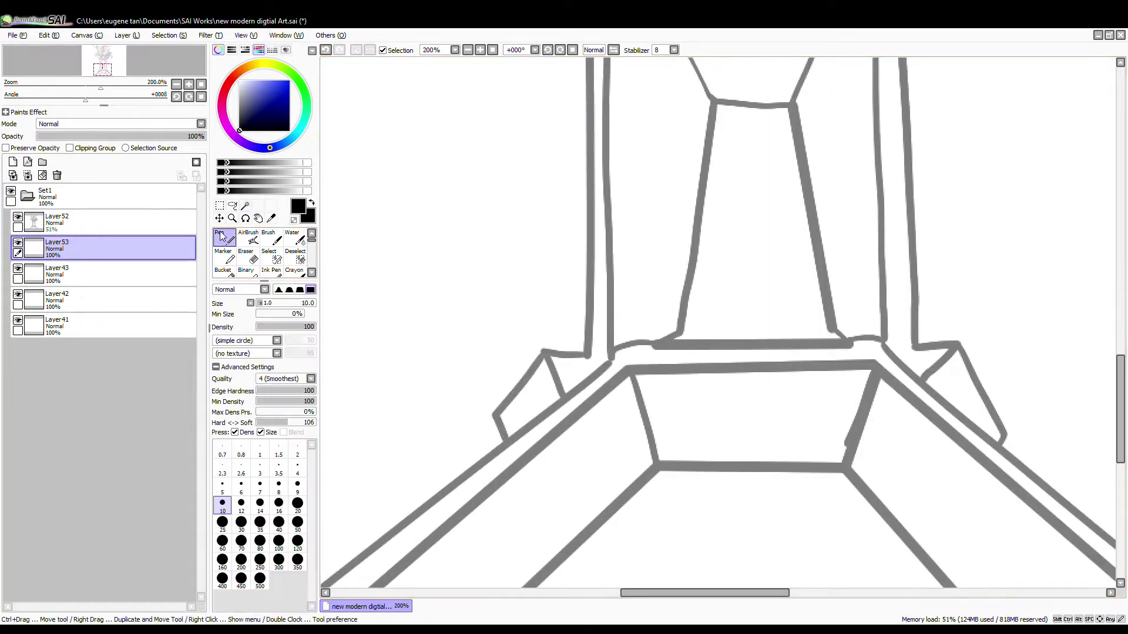
pyautogui.moveTo(629, 483); pyautogui.dragTo(733, 423)
pyautogui.moveTo(733, 403); pyautogui.dragTo(746, 408)
pyautogui.hotkey('ctrl', 'z')
# Move the new layer above the line art and draw a large boulder with inner crease lines over the left path edges.
pyautogui.moveTo(107, 247); pyautogui.dragTo(105, 215)
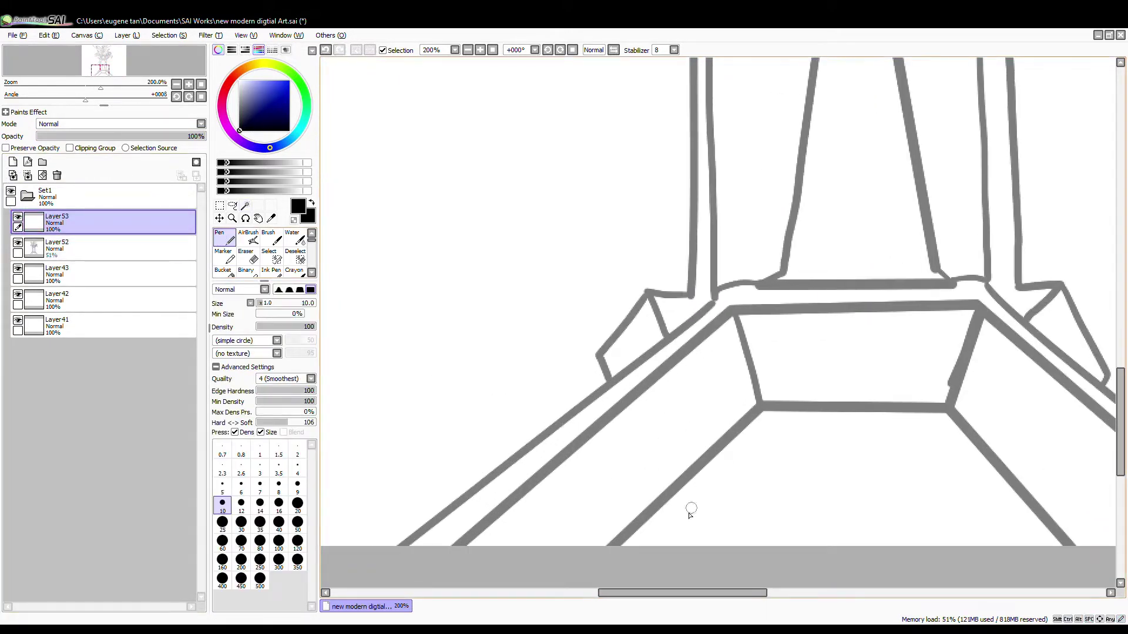
pyautogui.moveTo(677, 528)
pyautogui.mouseDown()
pyautogui.moveTo(754, 421)
pyautogui.moveTo(655, 315)
pyautogui.moveTo(530, 213)
pyautogui.moveTo(401, 412)
pyautogui.moveTo(401, 472)
pyautogui.moveTo(532, 480)
pyautogui.moveTo(648, 513)
pyautogui.mouseUp()
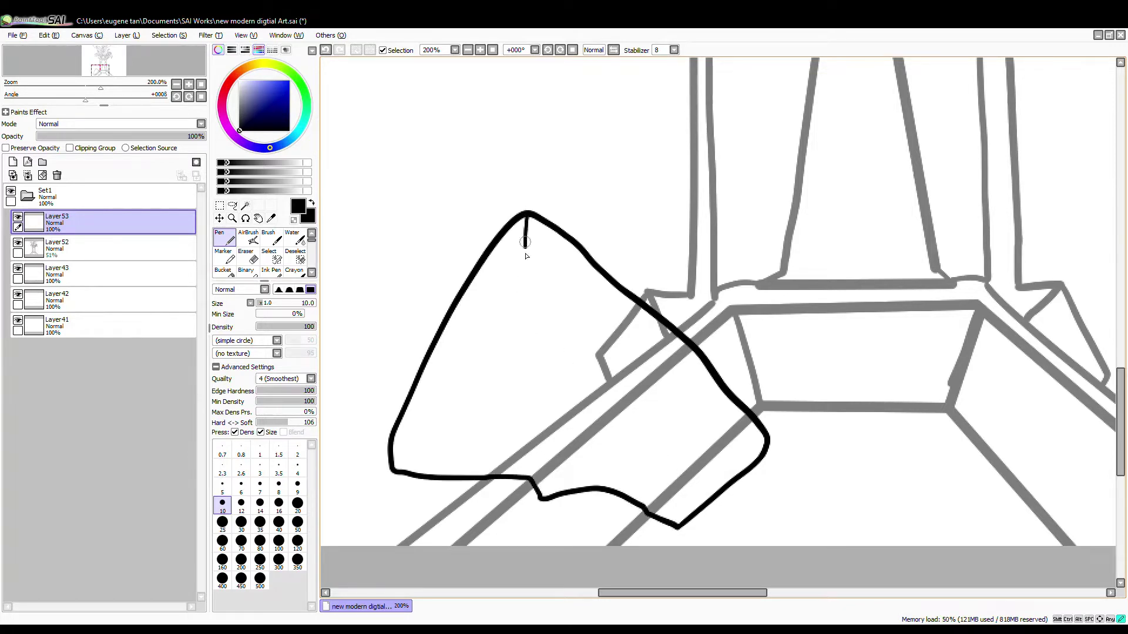
pyautogui.moveTo(525, 252)
pyautogui.mouseDown()
pyautogui.moveTo(461, 368)
pyautogui.moveTo(557, 388)
pyautogui.mouseUp()
# Select the boulder's interior and clear the line art lying behind it, then deselect.
pyautogui.click(245, 205)
pyautogui.click(487, 356)
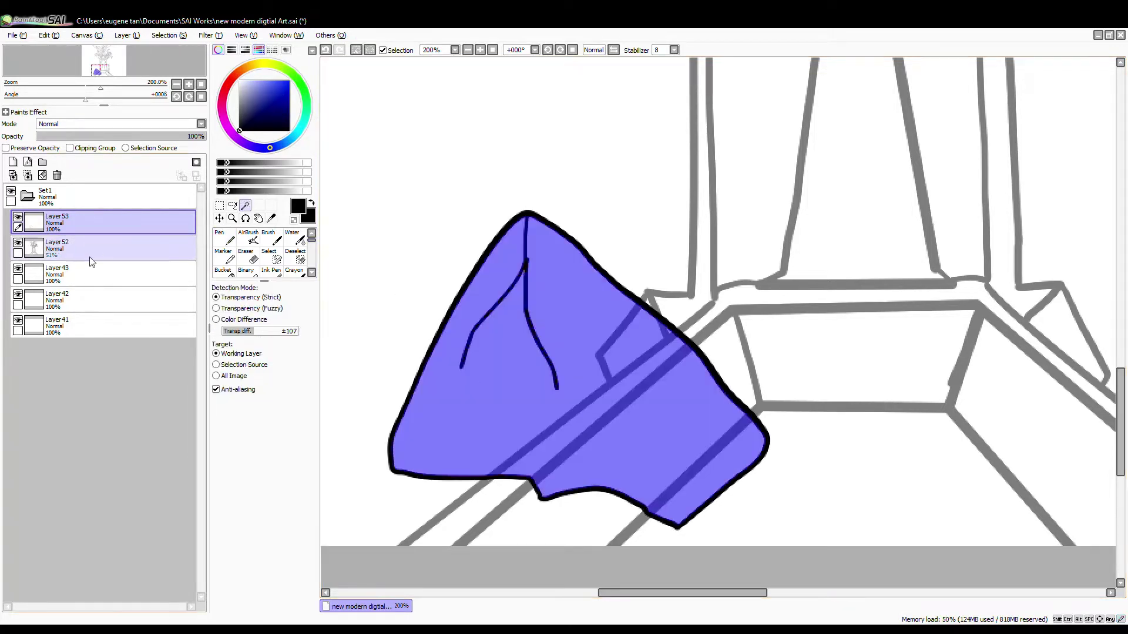
pyautogui.click(91, 252)
pyautogui.hotkey('ctrl', 'd')
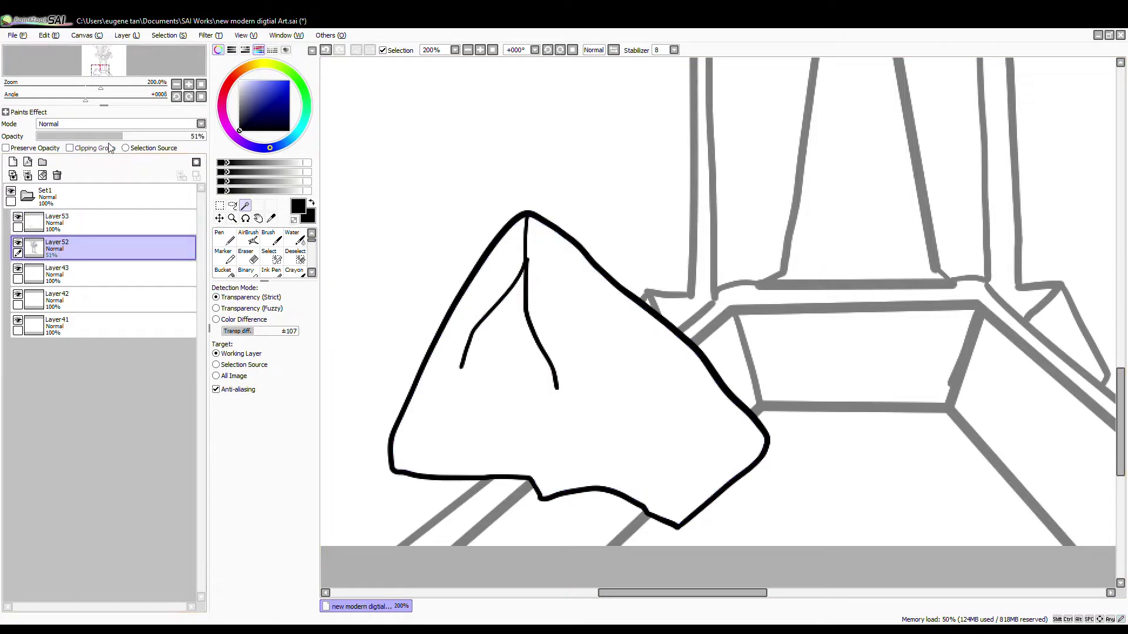
# Restore the line art layer to 100% opacity and merge the boulder layer into it.
pyautogui.moveTo(110, 138); pyautogui.dragTo(341, 142)
pyautogui.click(97, 223)
pyautogui.click(28, 175)
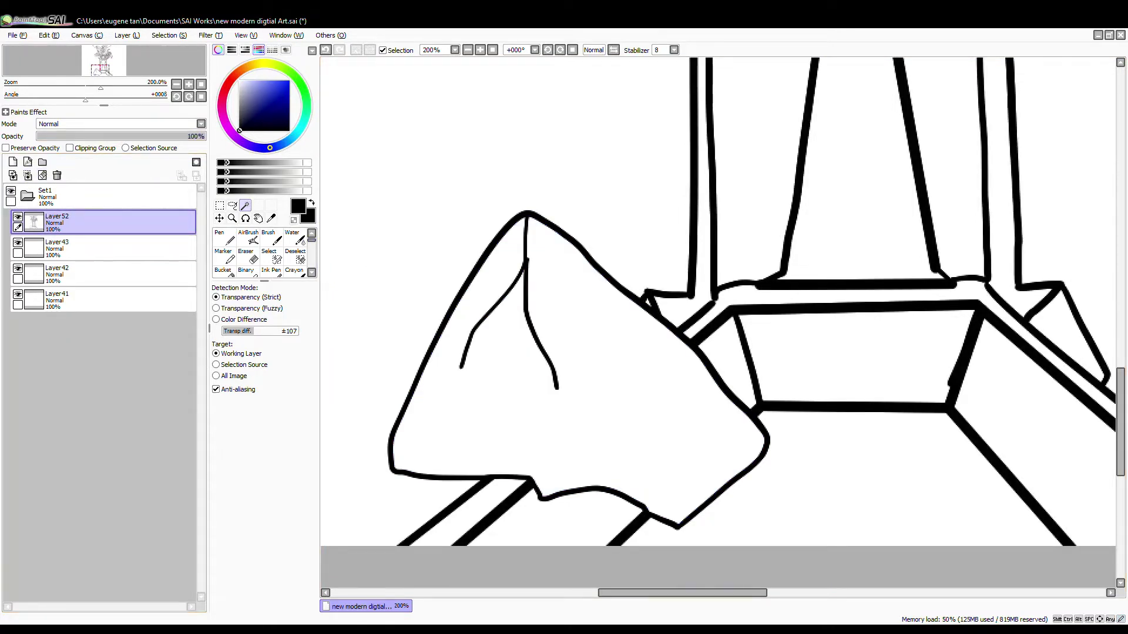
# Fade the merged line art layer to 32% opacity and add a new layer above it for the pen.
pyautogui.scroll(-4, 570, 383)
pyautogui.scroll(1, 542, 275)
pyautogui.moveTo(556, 284)
pyautogui.mouseDown()
pyautogui.moveTo(587, 379)
pyautogui.moveTo(507, 315)
pyautogui.mouseUp()
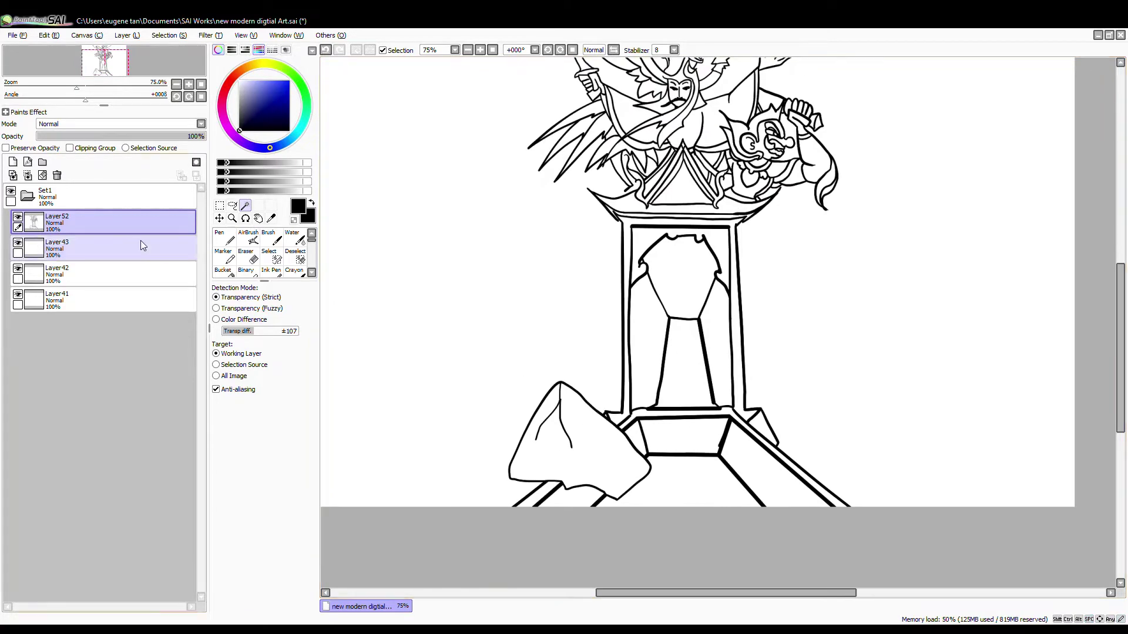
pyautogui.click(90, 137)
pyautogui.click(11, 162)
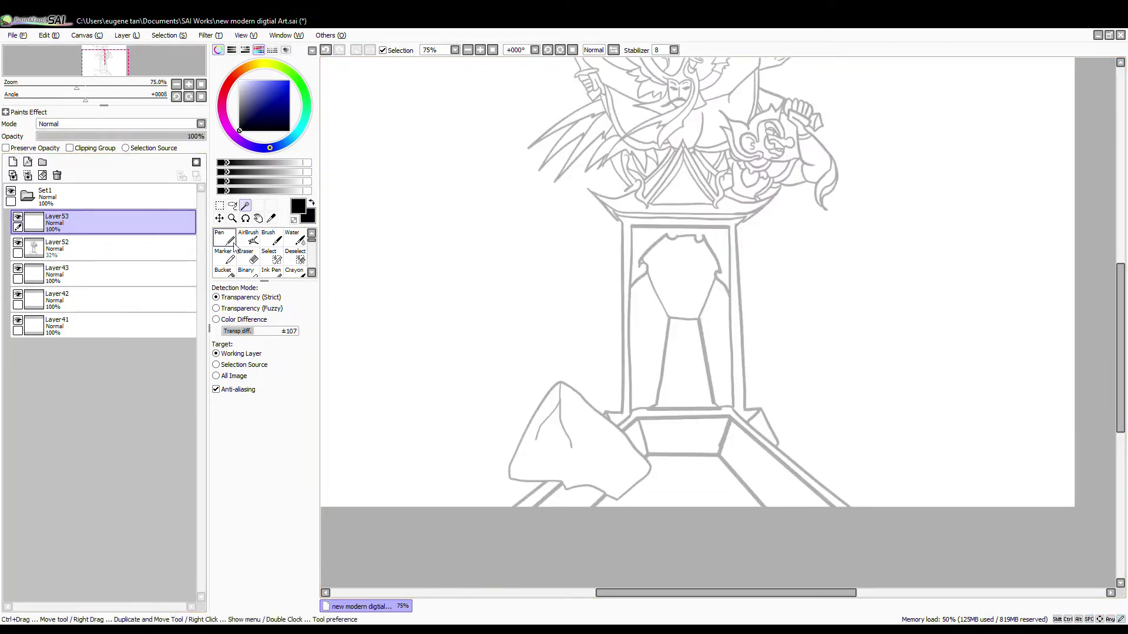
pyautogui.press('n')
# Draw claw-tipped roots spreading down over the boulder from its peak.
pyautogui.scroll(4, 567, 404)
pyautogui.moveTo(536, 372)
pyautogui.mouseDown()
pyautogui.moveTo(453, 503)
pyautogui.moveTo(457, 578)
pyautogui.moveTo(406, 533)
pyautogui.mouseUp()
pyautogui.moveTo(533, 287)
pyautogui.mouseDown()
pyautogui.moveTo(374, 567)
pyautogui.moveTo(379, 588)
pyautogui.mouseUp()
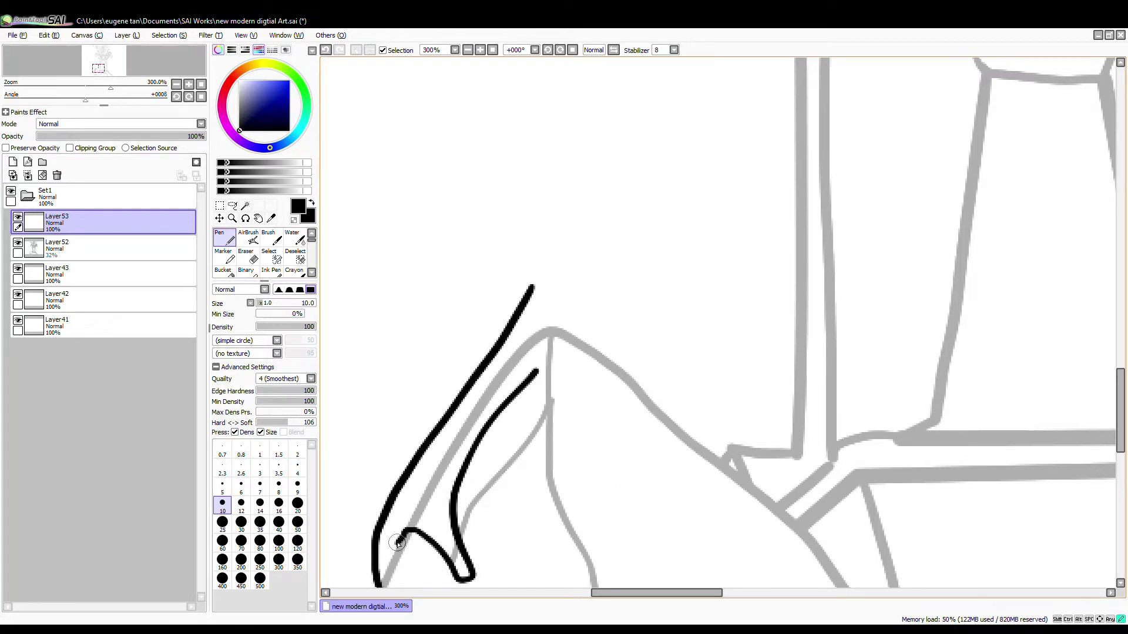
pyautogui.moveTo(398, 543); pyautogui.dragTo(379, 587)
pyautogui.moveTo(536, 372)
pyautogui.mouseDown()
pyautogui.moveTo(542, 512)
pyautogui.moveTo(566, 568)
pyautogui.moveTo(572, 543)
pyautogui.moveTo(558, 505)
pyautogui.moveTo(571, 401)
pyautogui.moveTo(591, 376)
pyautogui.moveTo(748, 526)
pyautogui.moveTo(745, 558)
pyautogui.moveTo(818, 549)
pyautogui.moveTo(616, 370)
pyautogui.moveTo(566, 262)
pyautogui.moveTo(591, 252)
pyautogui.moveTo(654, 393)
pyautogui.mouseUp()
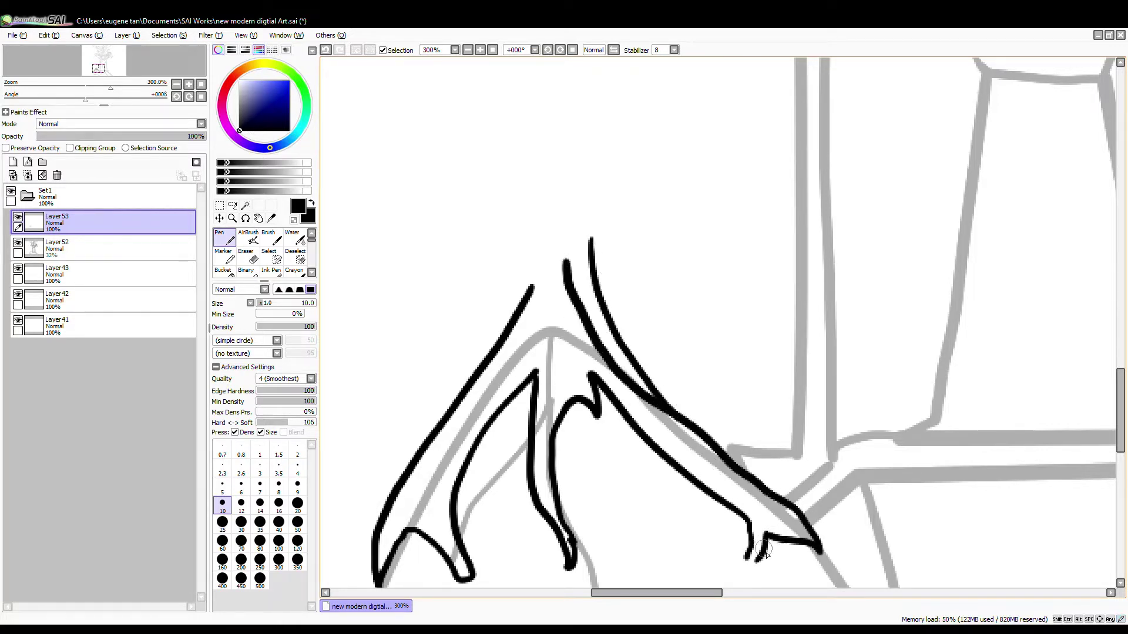
pyautogui.moveTo(751, 543); pyautogui.dragTo(749, 583)
# Draw a narrow stem rising above the roots, flanked by pointed side leaves with smaller inner leaf outlines.
pyautogui.moveTo(507, 241)
pyautogui.mouseDown()
pyautogui.moveTo(505, 310)
pyautogui.moveTo(481, 364)
pyautogui.mouseUp()
pyautogui.moveTo(507, 284); pyautogui.dragTo(532, 427)
pyautogui.moveTo(555, 397)
pyautogui.mouseDown()
pyautogui.moveTo(556, 422)
pyautogui.moveTo(454, 312)
pyautogui.moveTo(526, 470)
pyautogui.mouseUp()
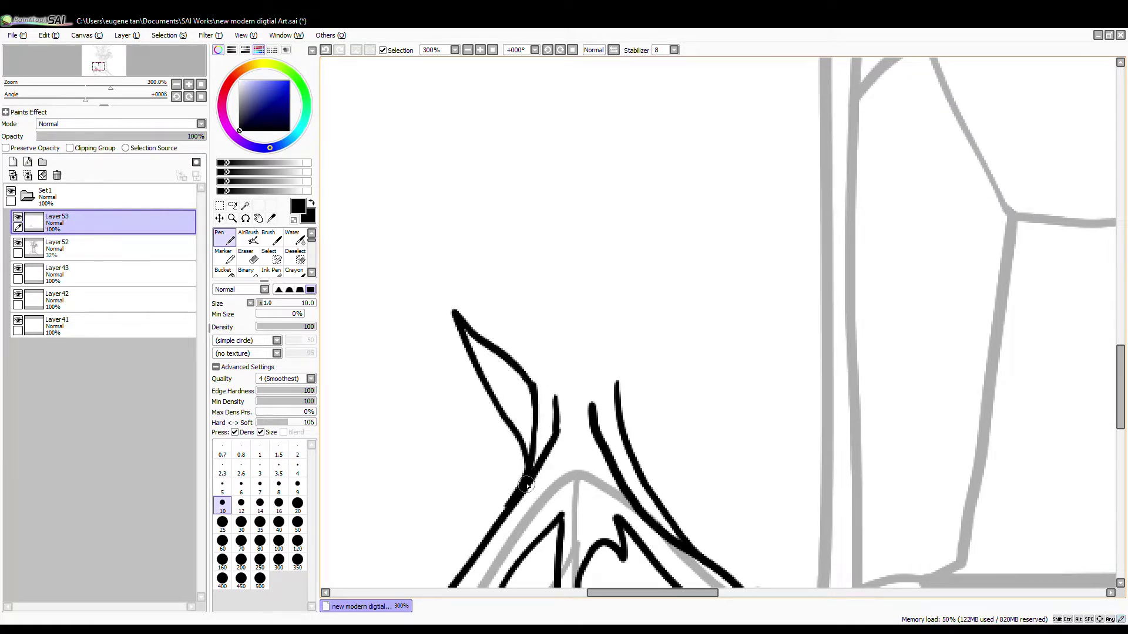
pyautogui.moveTo(497, 371)
pyautogui.mouseDown()
pyautogui.moveTo(532, 444)
pyautogui.moveTo(536, 427)
pyautogui.mouseUp()
pyautogui.moveTo(616, 405)
pyautogui.mouseDown()
pyautogui.moveTo(656, 346)
pyautogui.moveTo(680, 396)
pyautogui.moveTo(639, 478)
pyautogui.moveTo(655, 382)
pyautogui.moveTo(635, 455)
pyautogui.mouseUp()
# Draw a pointed bulb with a teardrop center on top of the stem, ringed by flame-like leaves.
pyautogui.moveTo(505, 356)
pyautogui.mouseDown()
pyautogui.moveTo(500, 329)
pyautogui.moveTo(617, 306)
pyautogui.moveTo(614, 388)
pyautogui.mouseUp()
pyautogui.moveTo(617, 289)
pyautogui.mouseDown()
pyautogui.moveTo(682, 248)
pyautogui.moveTo(661, 340)
pyautogui.mouseUp()
pyautogui.moveTo(522, 291)
pyautogui.mouseDown()
pyautogui.moveTo(470, 309)
pyautogui.moveTo(497, 343)
pyautogui.mouseUp()
pyautogui.moveTo(568, 259)
pyautogui.mouseDown()
pyautogui.moveTo(603, 344)
pyautogui.moveTo(567, 256)
pyautogui.mouseUp()
pyautogui.moveTo(504, 260)
pyautogui.mouseDown()
pyautogui.moveTo(523, 196)
pyautogui.moveTo(555, 242)
pyautogui.mouseUp()
pyautogui.moveTo(581, 238)
pyautogui.mouseDown()
pyautogui.moveTo(647, 169)
pyautogui.moveTo(627, 280)
pyautogui.mouseUp()
pyautogui.moveTo(536, 210)
pyautogui.mouseDown()
pyautogui.moveTo(581, 111)
pyautogui.moveTo(604, 213)
pyautogui.mouseUp()
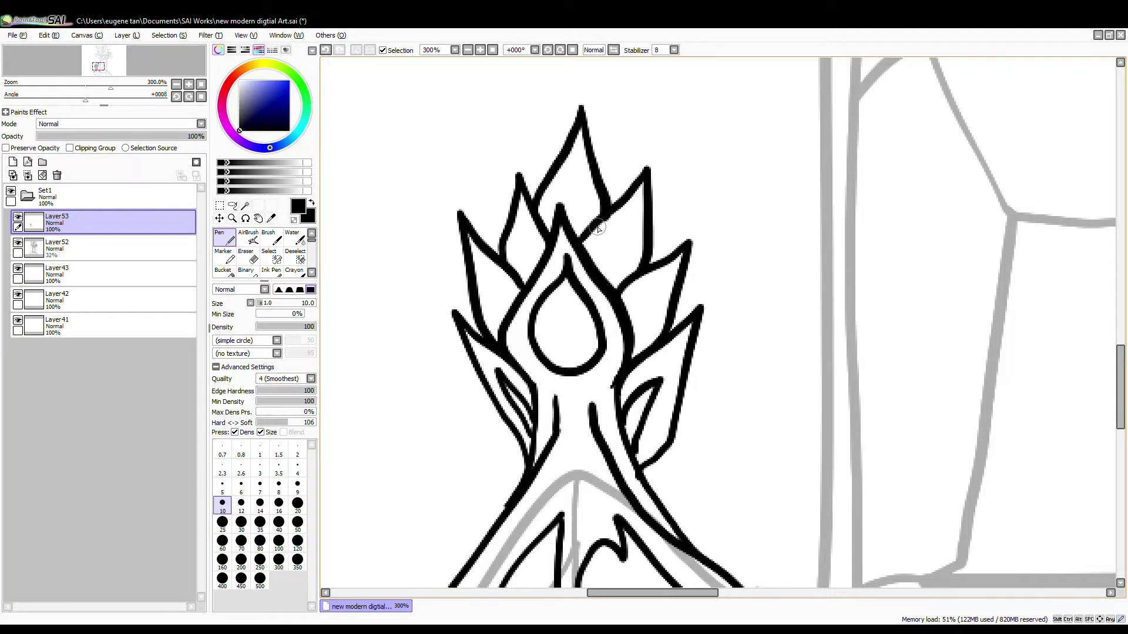
# Select the plant's stem and root interior and clear the boulder lines behind it, then deselect.
pyautogui.scroll(-3, 598, 228)
pyautogui.click(245, 205)
pyautogui.click(593, 318)
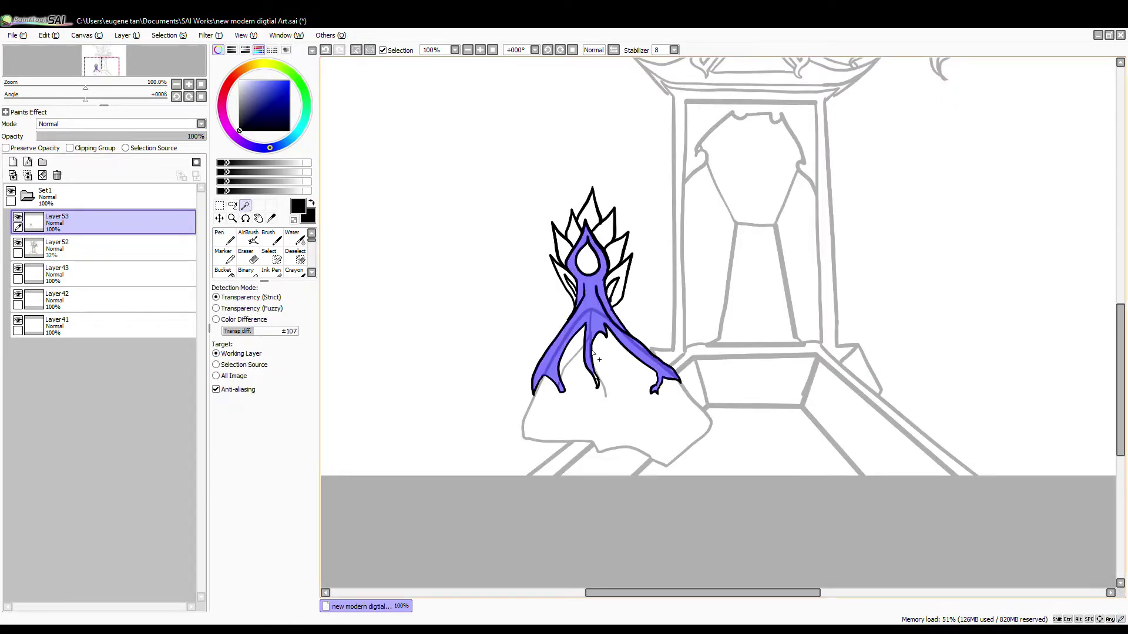
pyautogui.click(168, 247)
pyautogui.click(356, 50)
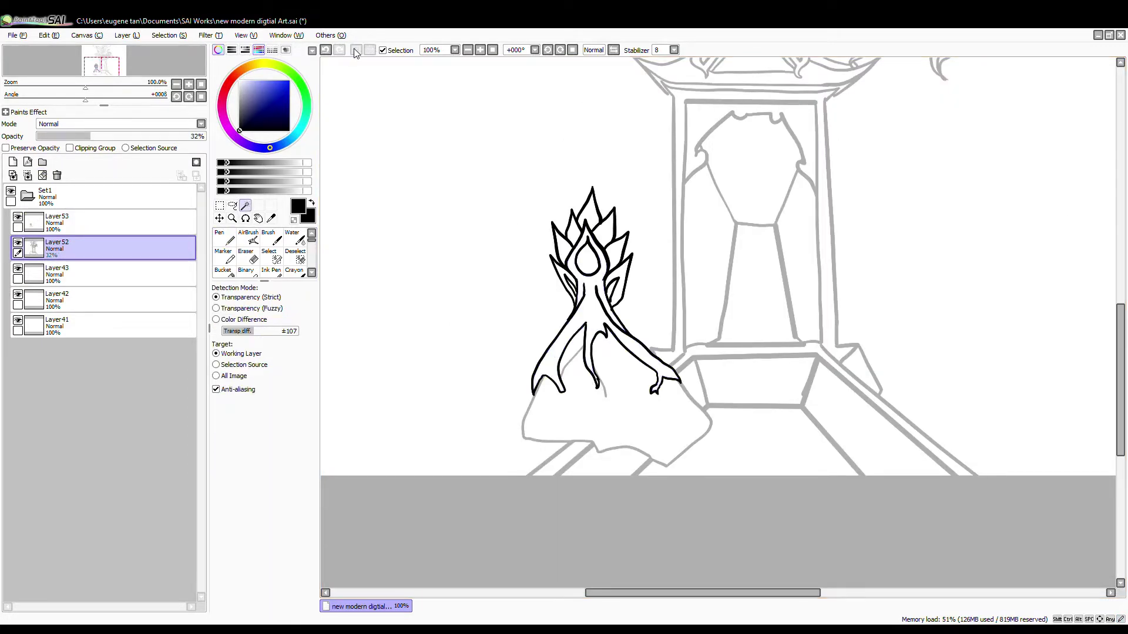
# Return the faded line art to 100% opacity and merge the plant layer into it.
pyautogui.moveTo(88, 136); pyautogui.dragTo(292, 141)
pyautogui.click(106, 225)
pyautogui.click(28, 176)
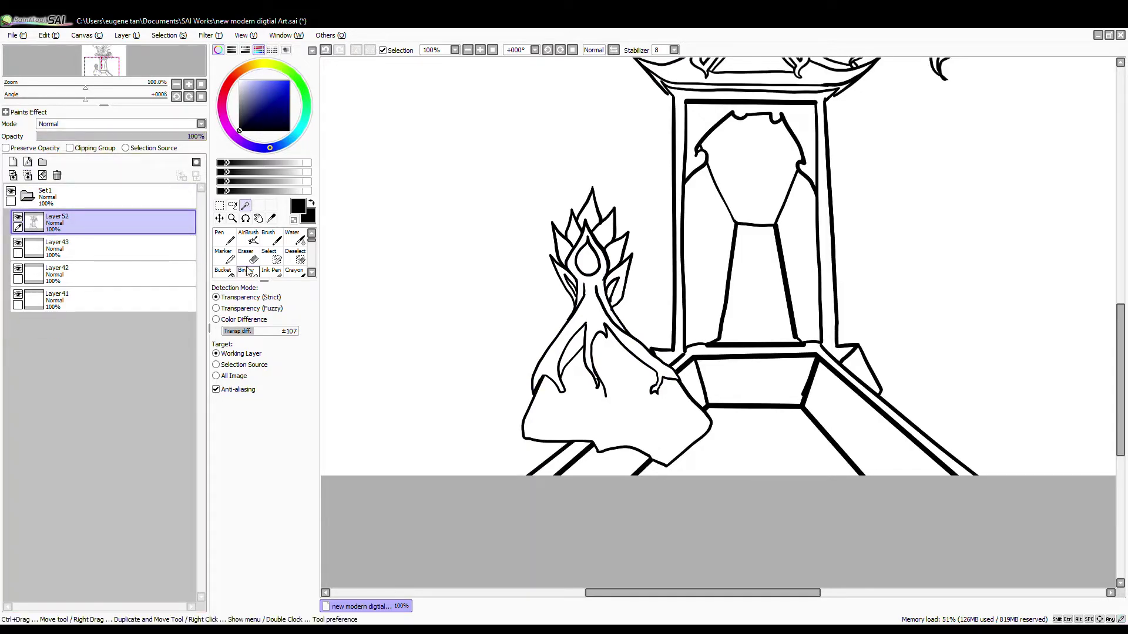
# Close the gaps with pen strokes where both ends of the boat-shaped base meet the pillar tops.
pyautogui.scroll(-1, 649, 252)
pyautogui.moveTo(645, 302); pyautogui.dragTo(601, 406)
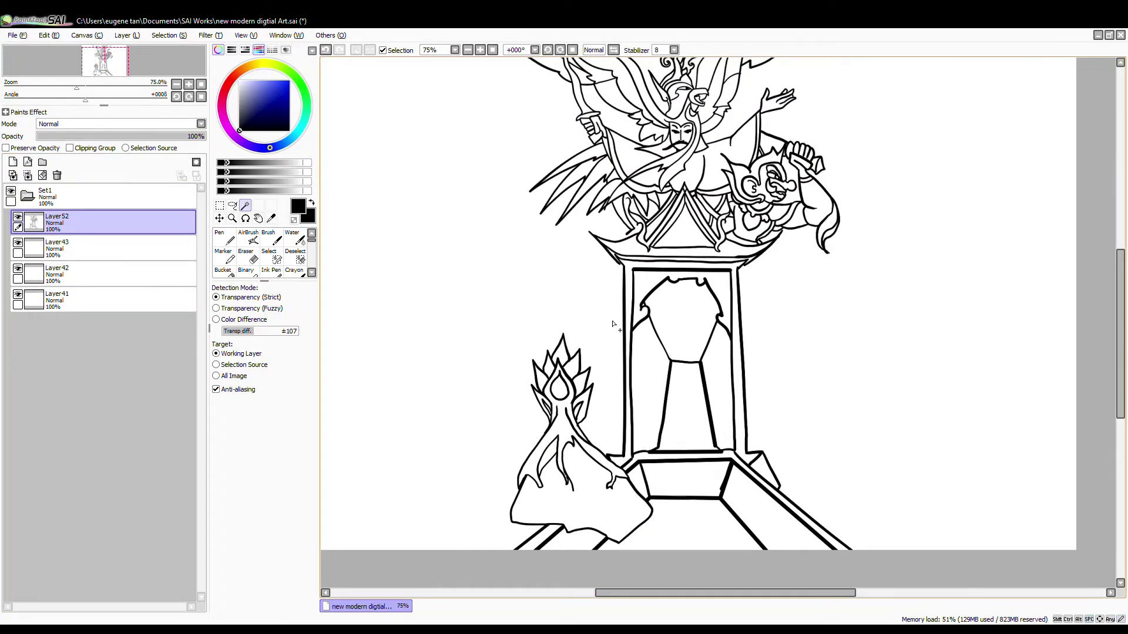
pyautogui.press('n')
pyautogui.scroll(6, 634, 266)
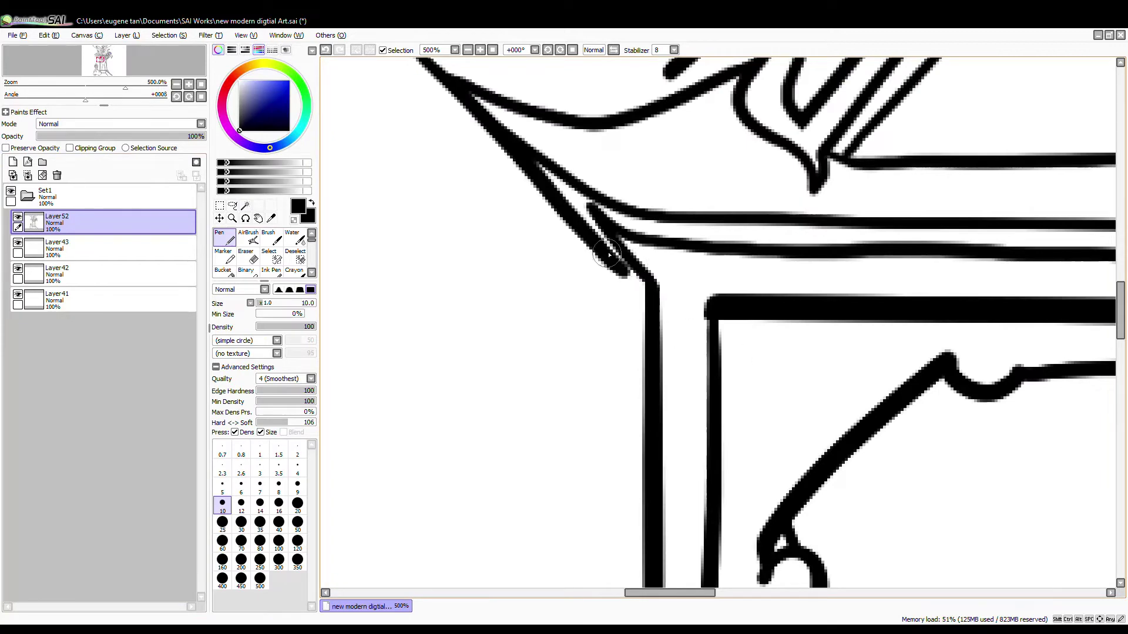
pyautogui.moveTo(609, 254); pyautogui.dragTo(652, 295)
pyautogui.moveTo(1001, 308); pyautogui.dragTo(485, 374)
pyautogui.moveTo(905, 366); pyautogui.dragTo(991, 310)
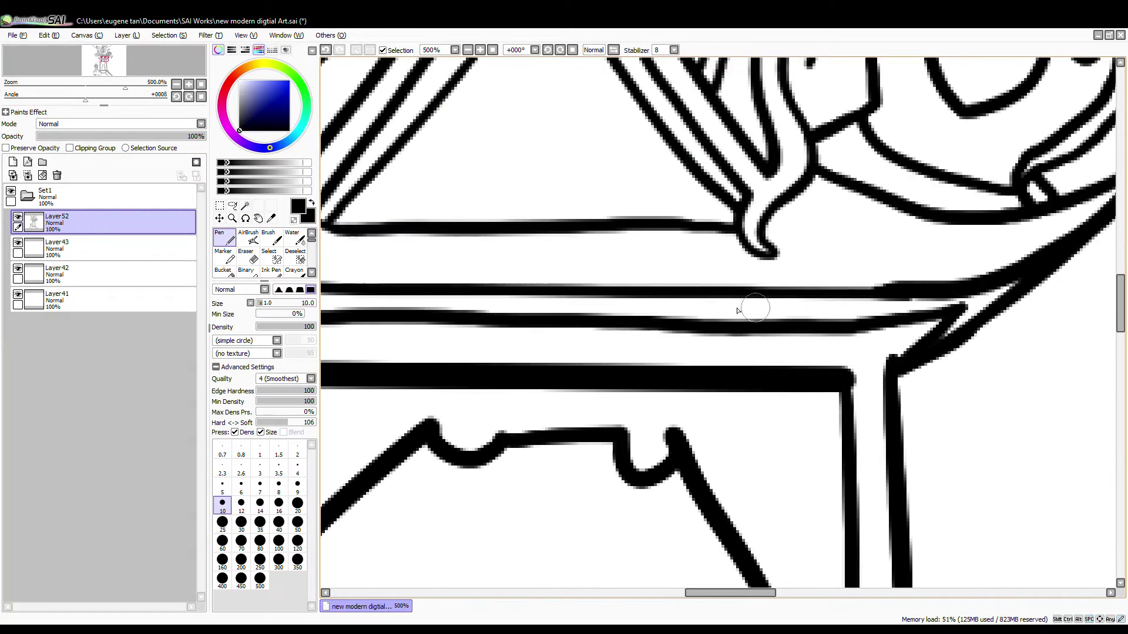
# Draw a curved edge, doubled diagonal lines and small angular facets below the tapered panel, down to the canvas edge.
pyautogui.scroll(-6, 738, 310)
pyautogui.scroll(-2, 709, 309)
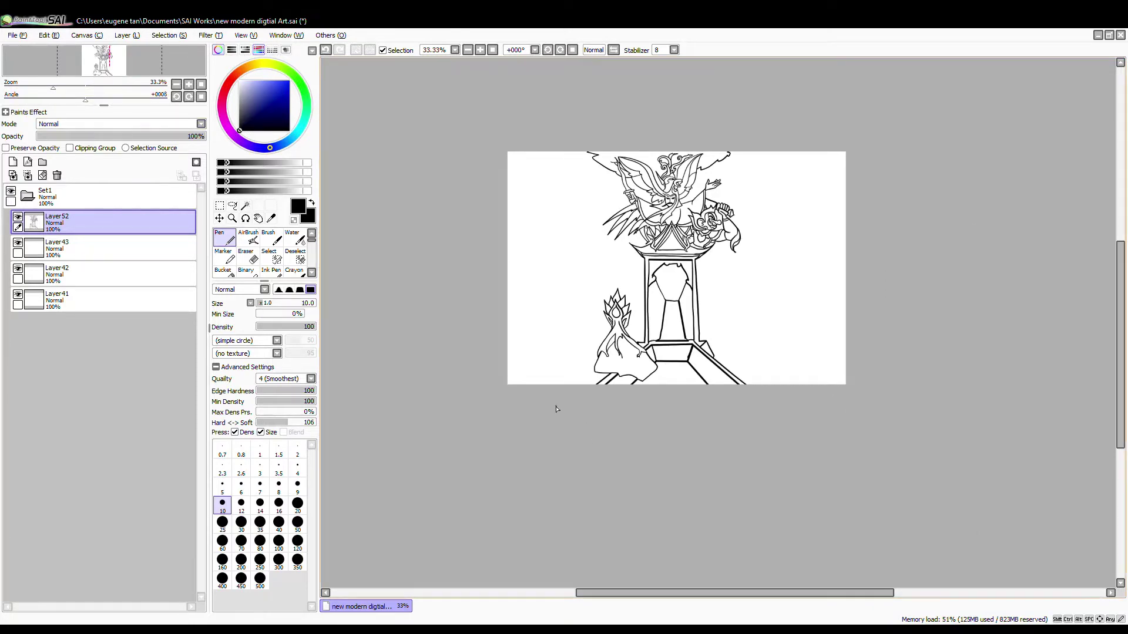
pyautogui.scroll(5, 660, 376)
pyautogui.moveTo(708, 299)
pyautogui.mouseDown()
pyautogui.moveTo(674, 350)
pyautogui.moveTo(529, 455)
pyautogui.moveTo(894, 484)
pyautogui.moveTo(828, 390)
pyautogui.moveTo(890, 436)
pyautogui.mouseUp()
pyautogui.moveTo(843, 398)
pyautogui.mouseDown()
pyautogui.moveTo(872, 376)
pyautogui.moveTo(814, 374)
pyautogui.mouseUp()
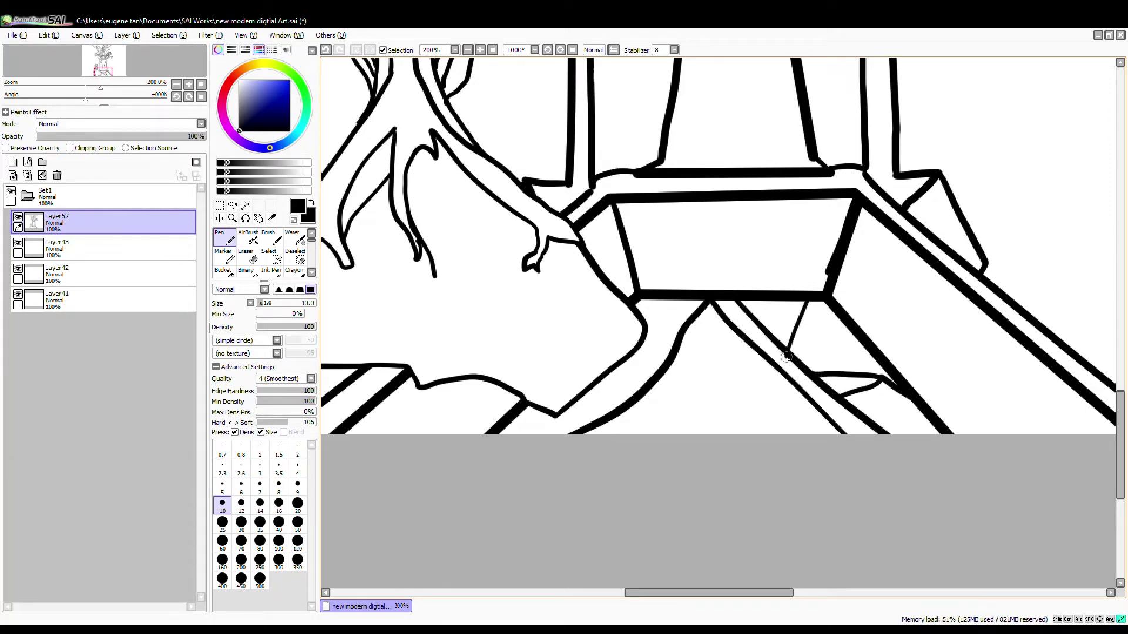
# Draw a tapered form with stacked arcs and a center line in the gateway's lower opening, and cap the opening with an arch.
pyautogui.scroll(5, 745, 467)
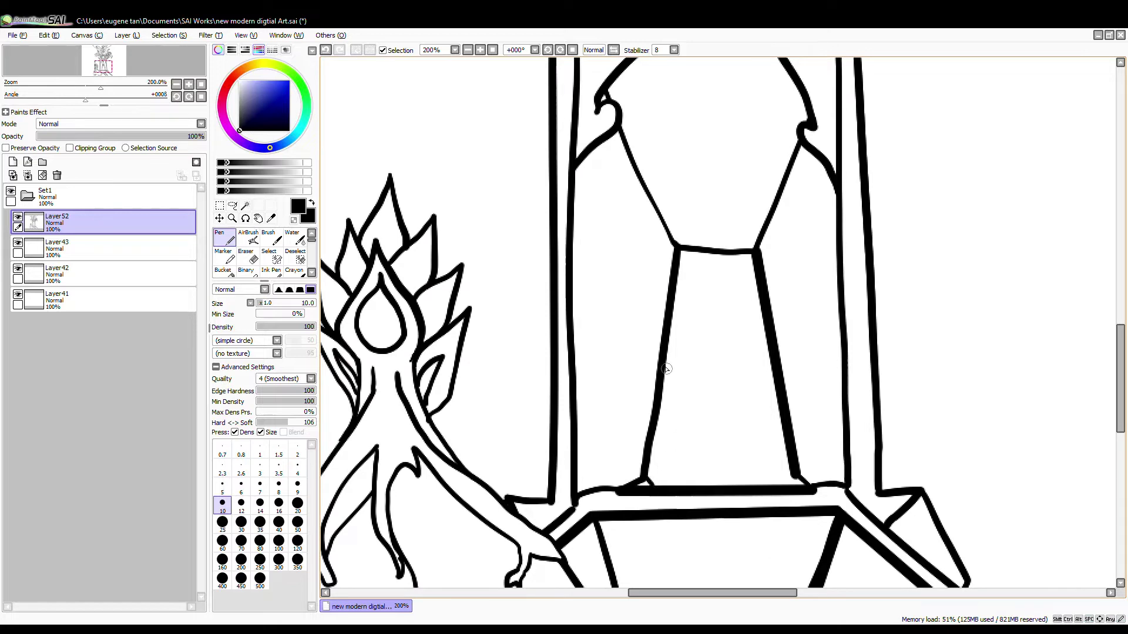
pyautogui.moveTo(666, 366); pyautogui.dragTo(702, 481)
pyautogui.moveTo(766, 380); pyautogui.dragTo(740, 486)
pyautogui.moveTo(669, 370)
pyautogui.mouseDown()
pyautogui.moveTo(694, 348)
pyautogui.moveTo(759, 377)
pyautogui.mouseUp()
pyautogui.moveTo(684, 417); pyautogui.dragTo(756, 426)
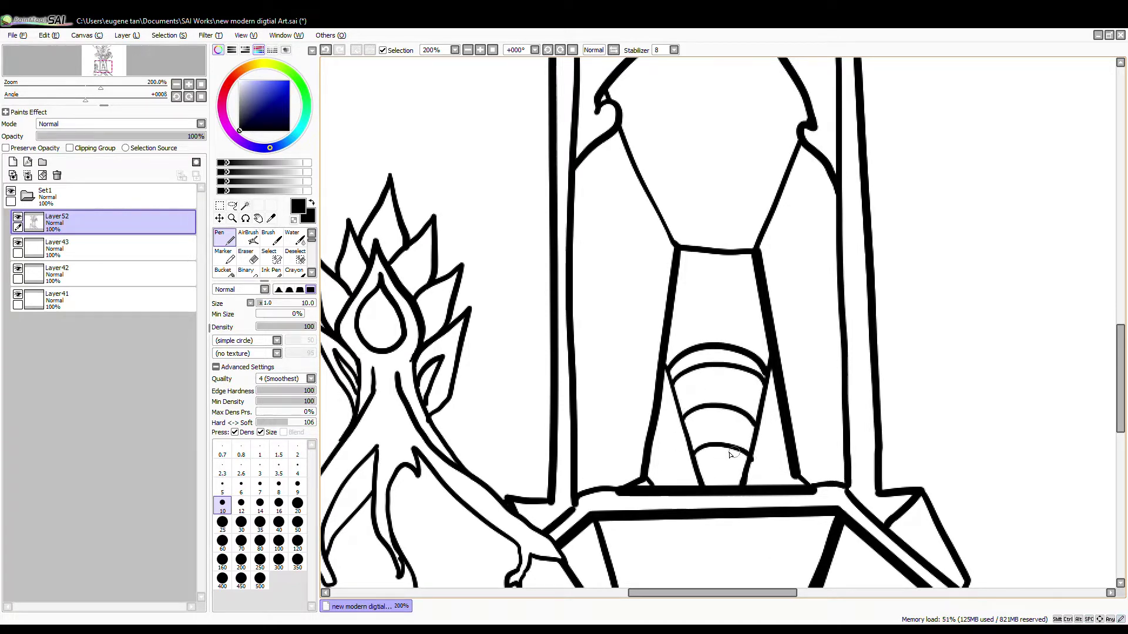
pyautogui.moveTo(717, 366); pyautogui.dragTo(720, 480)
pyautogui.moveTo(677, 241); pyautogui.dragTo(755, 248)
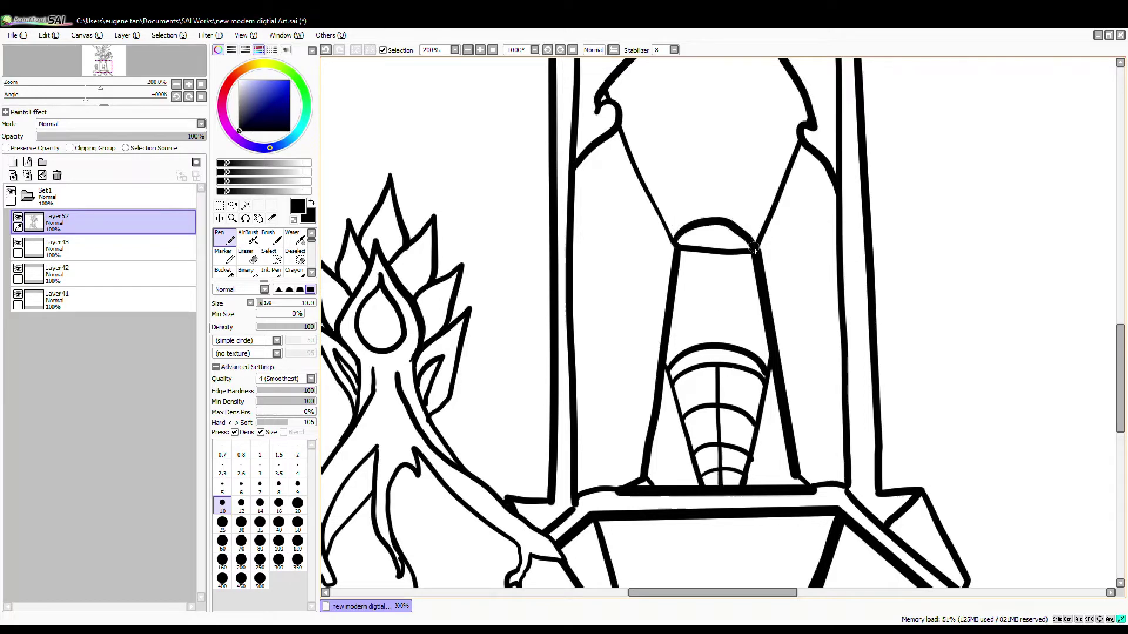
# Double the slanted lines in the gateway's upper interior, and add a curved band and a vertical center line beneath the scalloped arch.
pyautogui.moveTo(604, 143); pyautogui.dragTo(676, 259)
pyautogui.hotkey('ctrl', 'z')
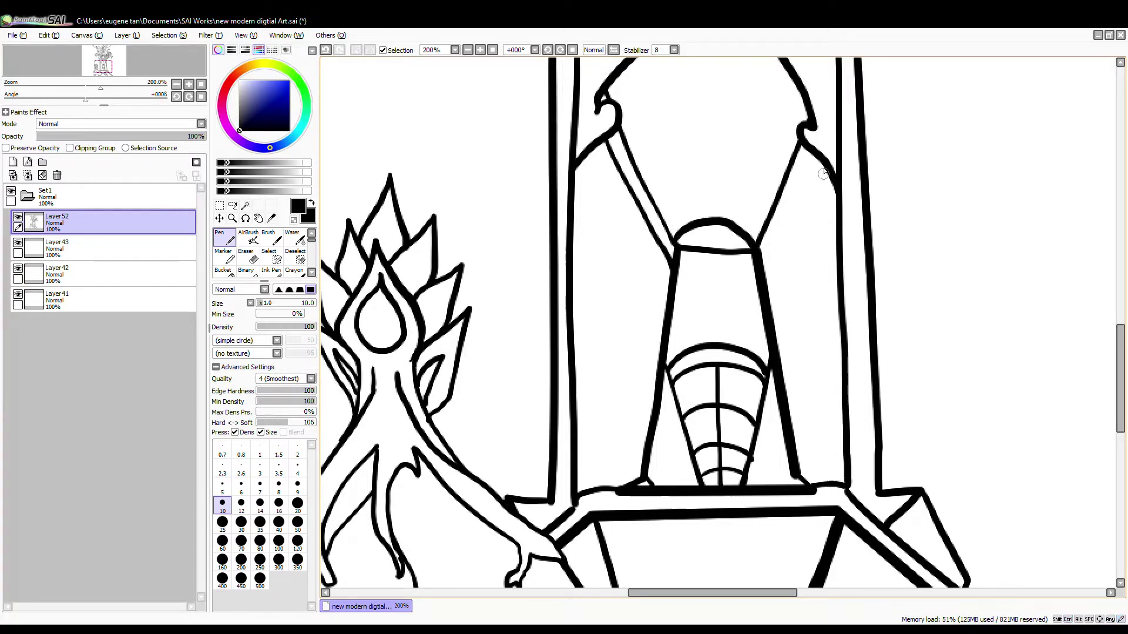
pyautogui.moveTo(817, 146); pyautogui.dragTo(772, 251)
pyautogui.moveTo(638, 163)
pyautogui.mouseDown()
pyautogui.moveTo(721, 135)
pyautogui.moveTo(788, 172)
pyautogui.mouseUp()
pyautogui.moveTo(715, 199)
pyautogui.mouseDown()
pyautogui.moveTo(705, 354)
pyautogui.moveTo(705, 218)
pyautogui.moveTo(775, 184)
pyautogui.mouseUp()
pyautogui.scroll(-2, 710, 185)
pyautogui.scroll(-2, 762, 193)
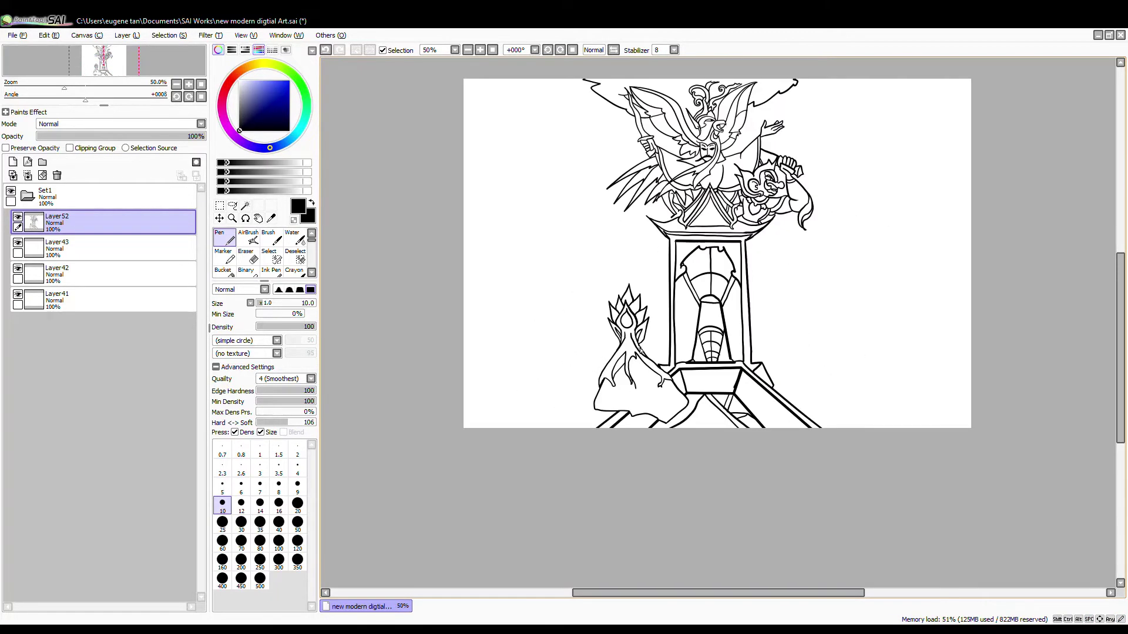
pyautogui.scroll(1, 666, 153)
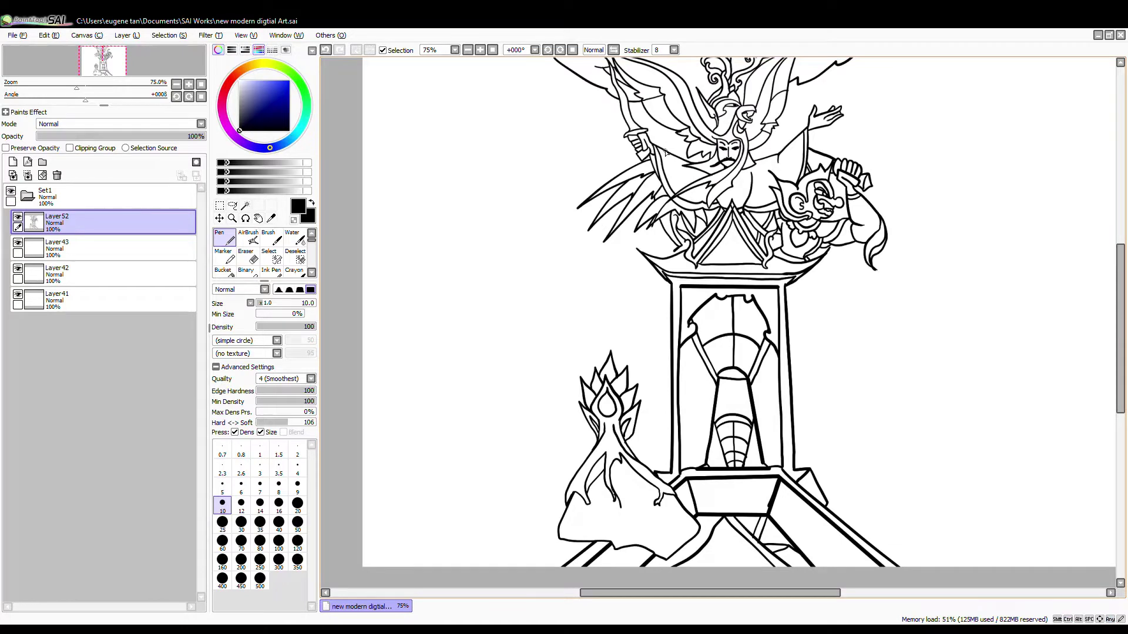
# Set Layer43's opacity to 41% and draw a straight diagonal behind the boulder with two parallel full-height verticals beside the gateway.
pyautogui.click(88, 246)
pyautogui.moveTo(97, 136); pyautogui.dragTo(106, 136)
pyautogui.moveTo(411, 582); pyautogui.dragTo(461, 549)
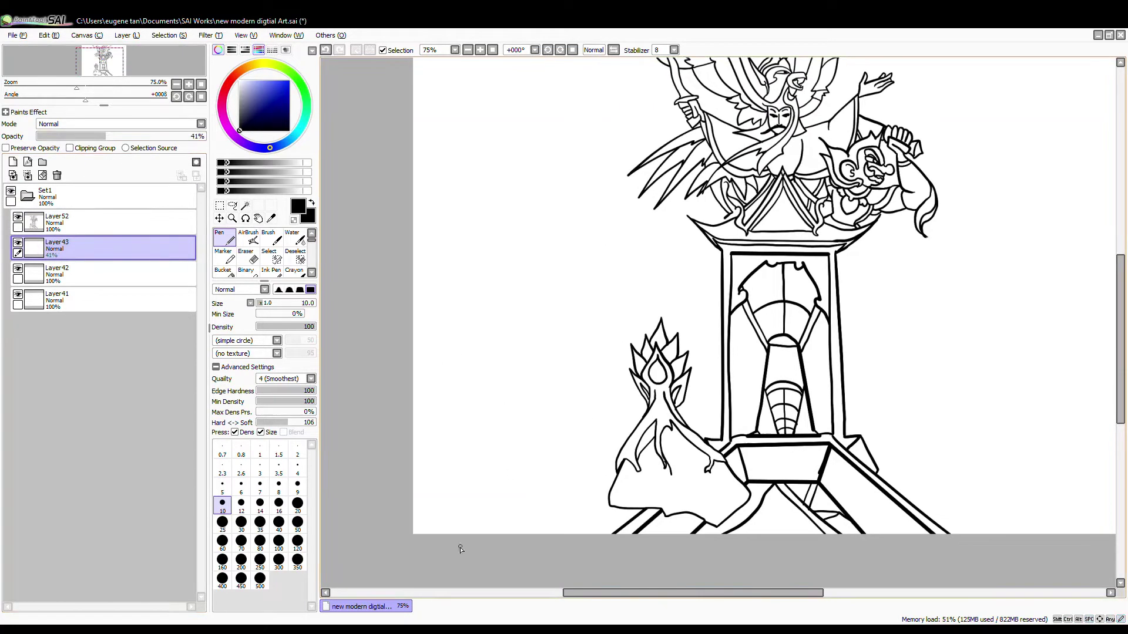
pyautogui.keyDown('shift'); pyautogui.click(695, 451); pyautogui.keyUp('shift')
pyautogui.hotkey('ctrl', 'z')
pyautogui.keyDown('shift'); pyautogui.click(688, 450); pyautogui.keyUp('shift')
pyautogui.moveTo(690, 229); pyautogui.dragTo(702, 297)
pyautogui.keyDown('shift'); pyautogui.click(708, 78); pyautogui.keyUp('shift')
pyautogui.keyDown('shift'); pyautogui.click(708, 520); pyautogui.keyUp('shift')
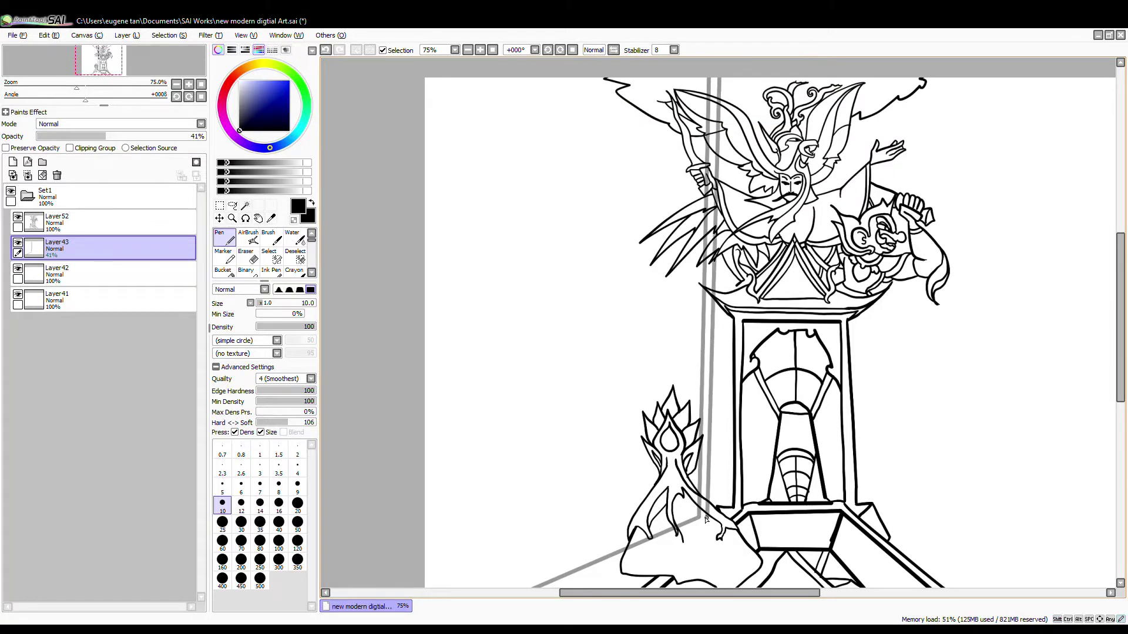
# Double the diagonal behind the boulder with a parallel straight line running down to the canvas's lower edge.
pyautogui.moveTo(636, 562); pyautogui.dragTo(672, 513)
pyautogui.keyDown('shift'); pyautogui.click(538, 565); pyautogui.keyUp('shift')
pyautogui.hotkey('ctrl', 'z')
pyautogui.keyDown('shift'); pyautogui.click(551, 566); pyautogui.keyUp('shift')
# Select the boulder, the plant's stem and outer leaf, and the gateway's boat-shaped base on Layer52 with the Magic Wand.
pyautogui.click(88, 222)
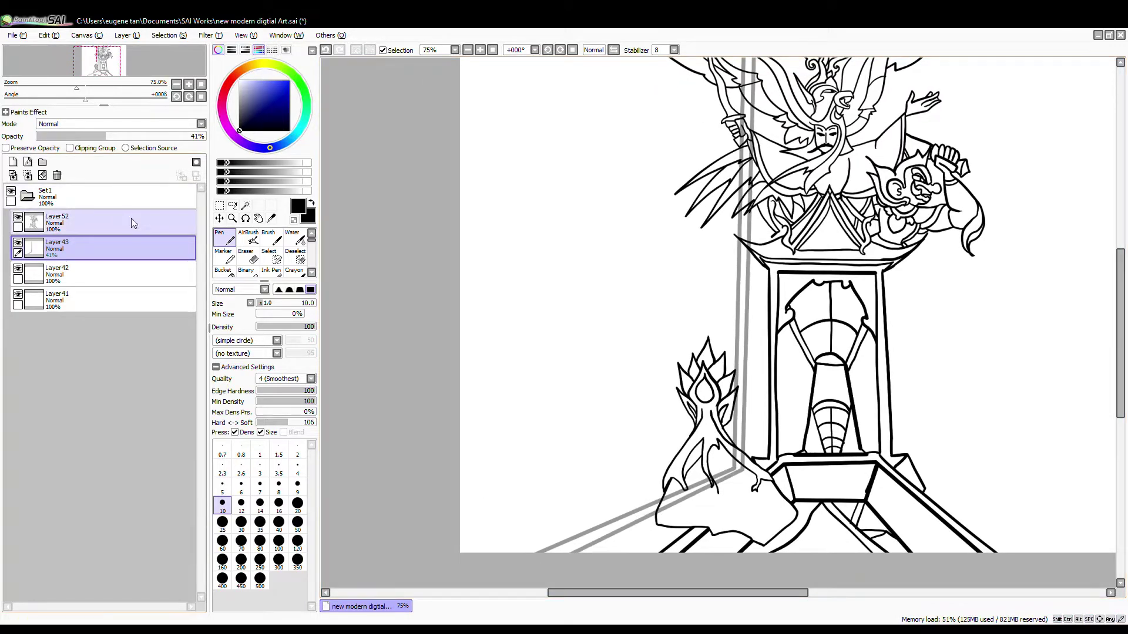
pyautogui.click(245, 205)
pyautogui.click(722, 510)
pyautogui.click(745, 458)
pyautogui.scroll(1, 731, 404)
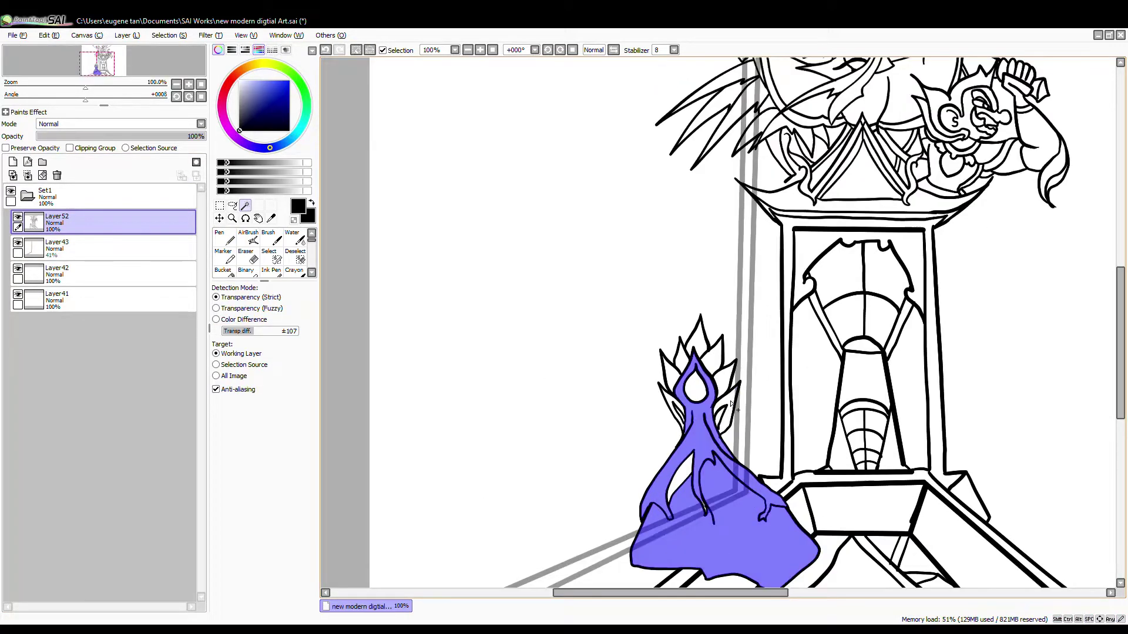
pyautogui.click(731, 404)
pyautogui.click(774, 201)
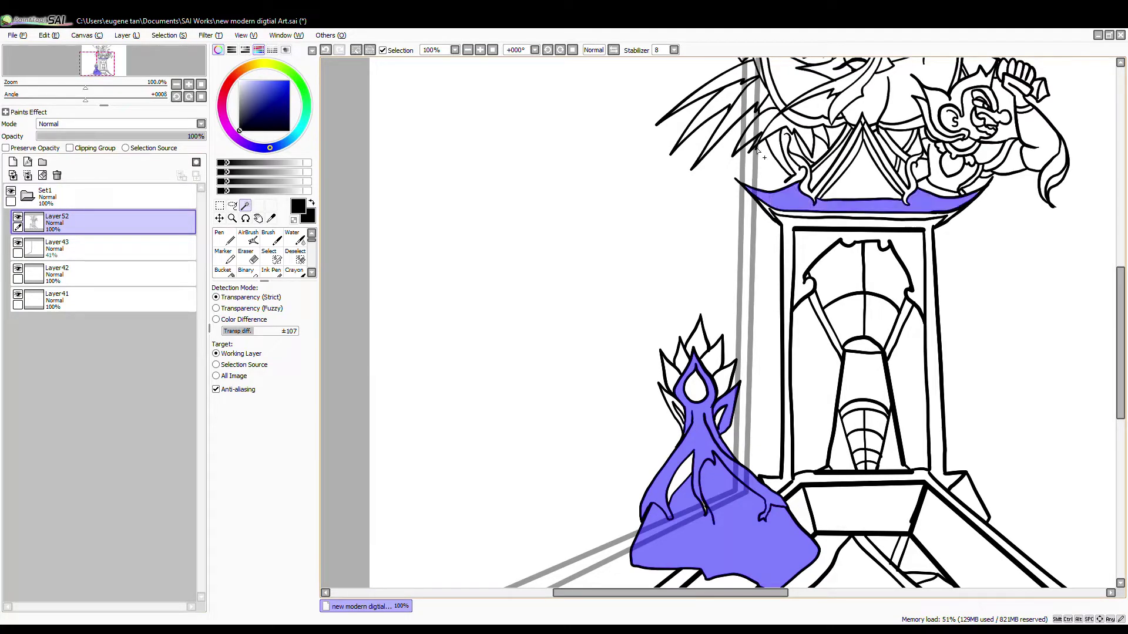
# Add the pointed tail feathers beside the gateway to the Magic Wand selection.
pyautogui.click(760, 125)
pyautogui.click(740, 110)
pyautogui.click(739, 70)
pyautogui.click(736, 91)
pyautogui.click(759, 68)
# Extend the selection with the sword hilt, the adjoining curved band and the wing areas crossed by the vertical lines.
pyautogui.moveTo(768, 105); pyautogui.dragTo(784, 268)
pyautogui.scroll(2, 771, 162)
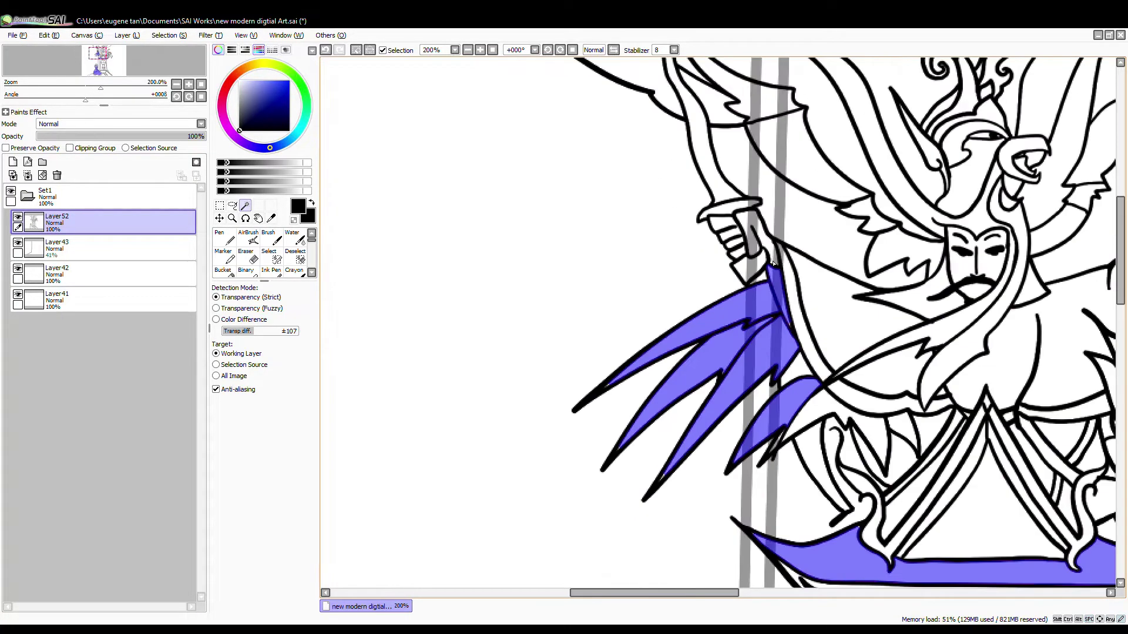
pyautogui.click(775, 259)
pyautogui.click(752, 230)
pyautogui.click(795, 289)
pyautogui.click(750, 271)
pyautogui.click(732, 208)
pyautogui.click(783, 145)
pyautogui.click(761, 101)
pyautogui.moveTo(761, 133); pyautogui.dragTo(773, 258)
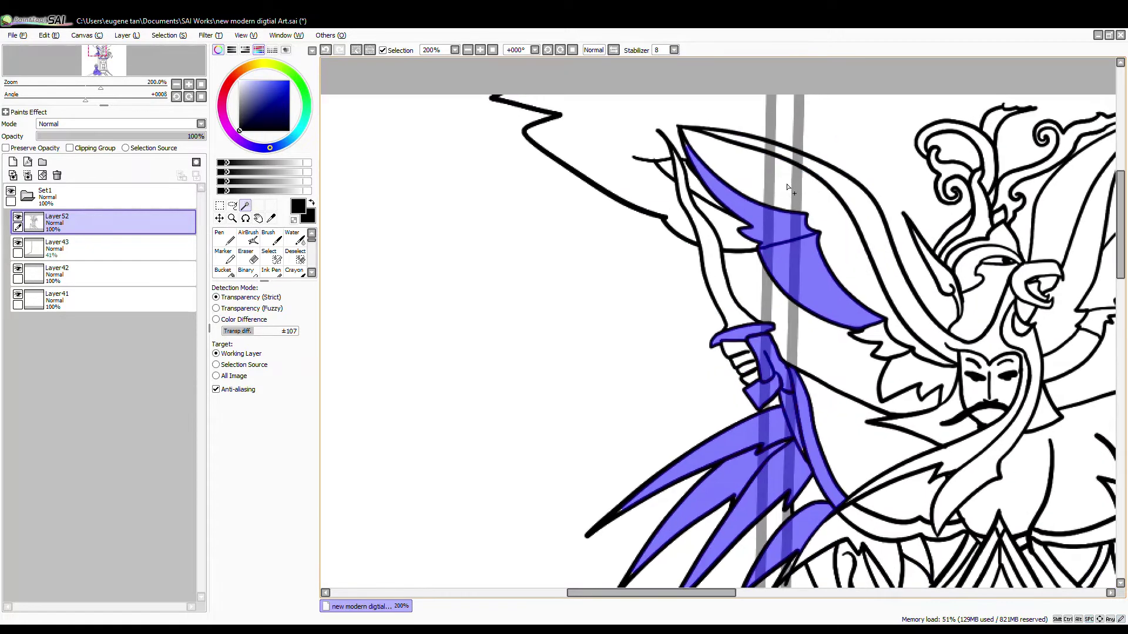
pyautogui.click(787, 185)
pyautogui.click(800, 164)
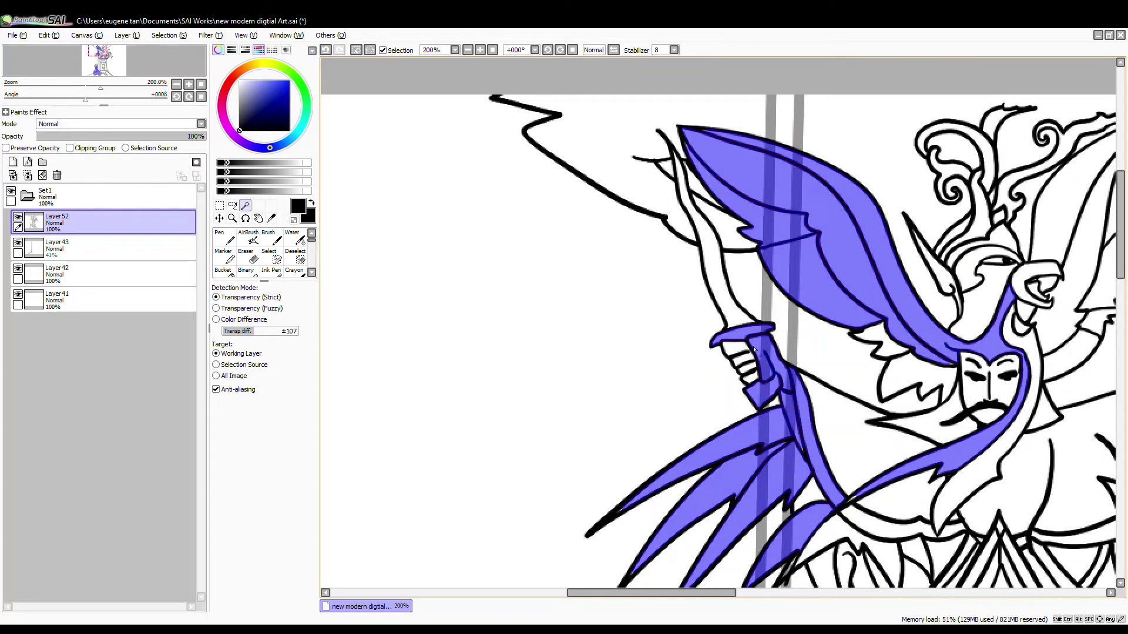
# Clear the parts of the Layer43 lines inside the selected shapes and remove the selection.
pyautogui.click(107, 248)
pyautogui.click(43, 175)
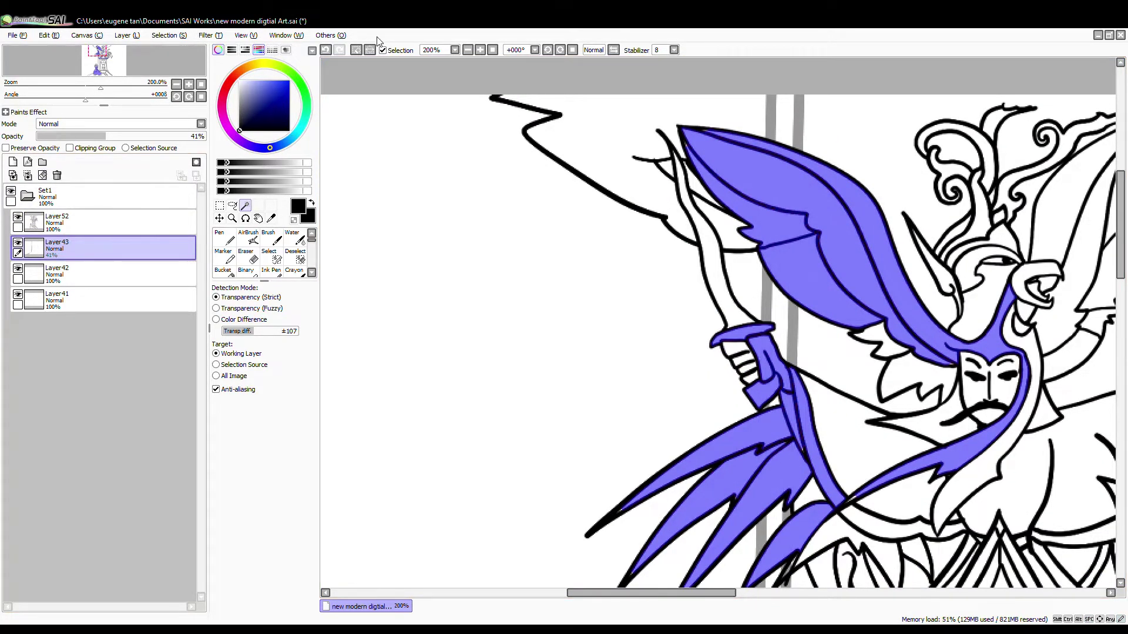
pyautogui.click(357, 50)
# Restore Layer43's opacity to 100% and merge the character and gateway line art into it.
pyautogui.scroll(-3, 669, 251)
pyautogui.scroll(-1, 670, 251)
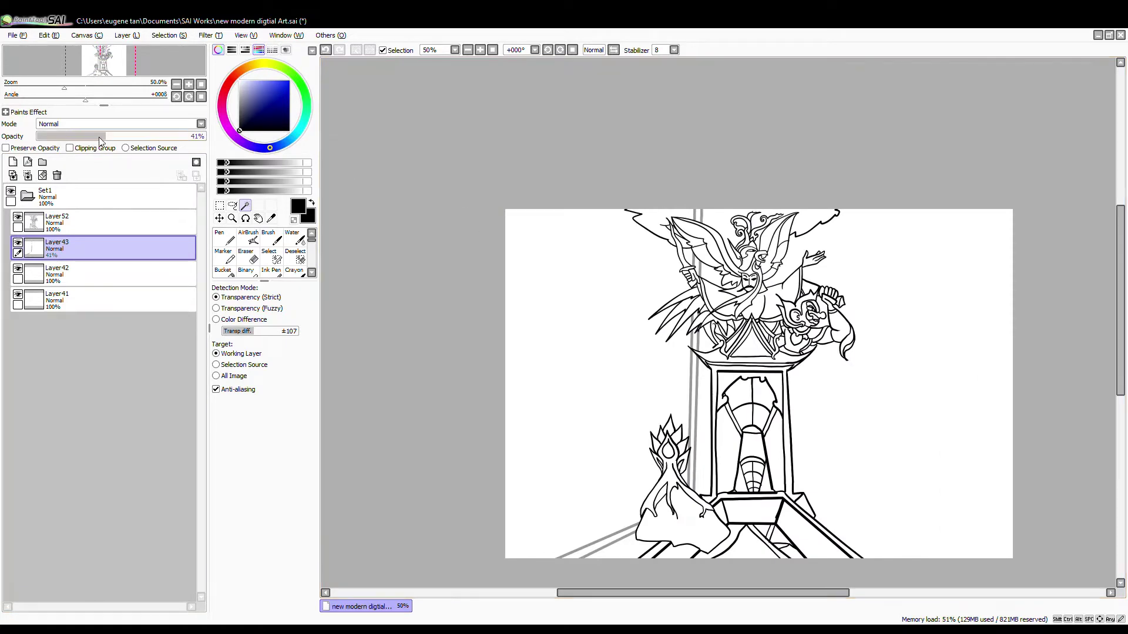
pyautogui.moveTo(100, 139); pyautogui.dragTo(370, 141)
pyautogui.click(28, 175)
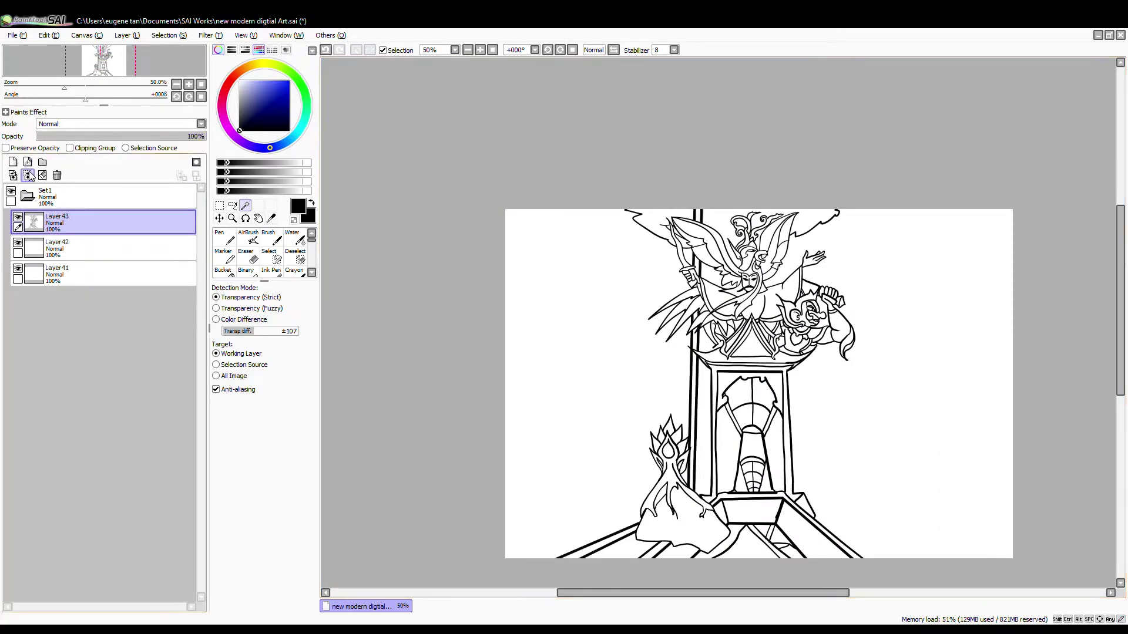
# Create a layer at 32% opacity below the line art and draw a building's sloping upper roof from the canvas's left edge.
pyautogui.click(13, 161)
pyautogui.click(91, 136)
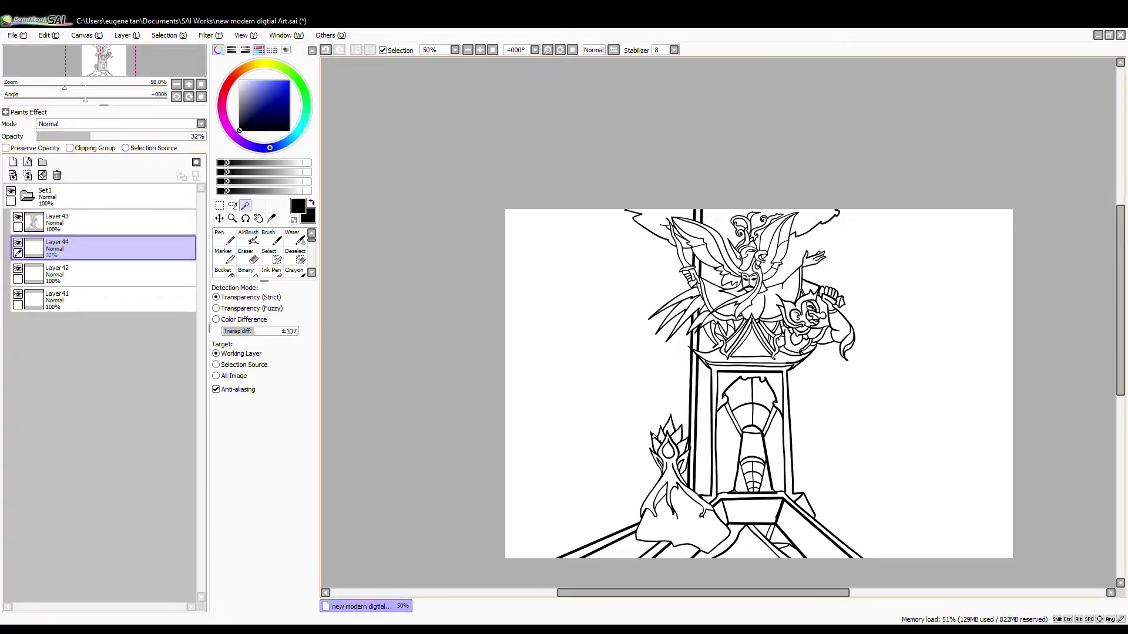
pyautogui.scroll(1, 569, 456)
pyautogui.press('n')
pyautogui.scroll(1, 537, 252)
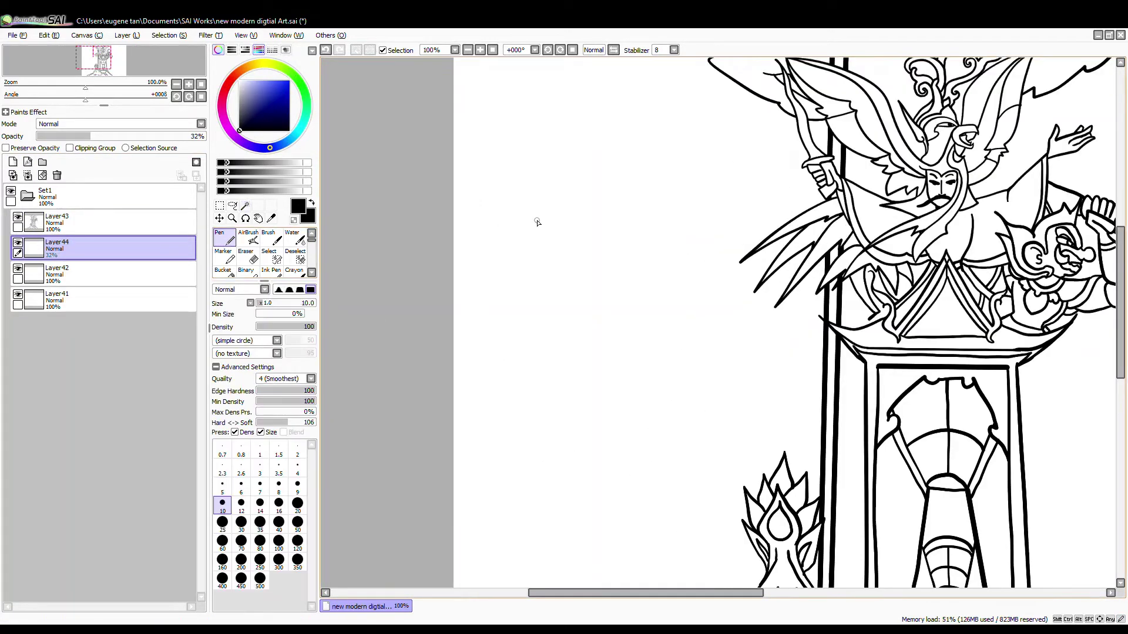
pyautogui.moveTo(592, 199); pyautogui.dragTo(663, 332)
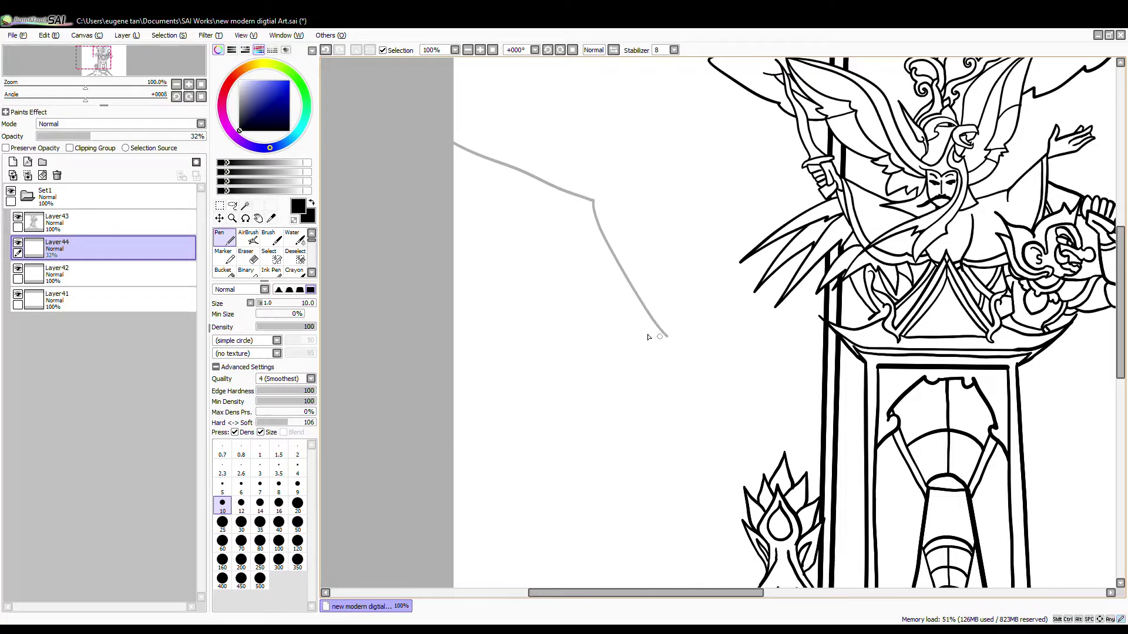
pyautogui.moveTo(454, 270); pyautogui.dragTo(659, 324)
pyautogui.press('e')
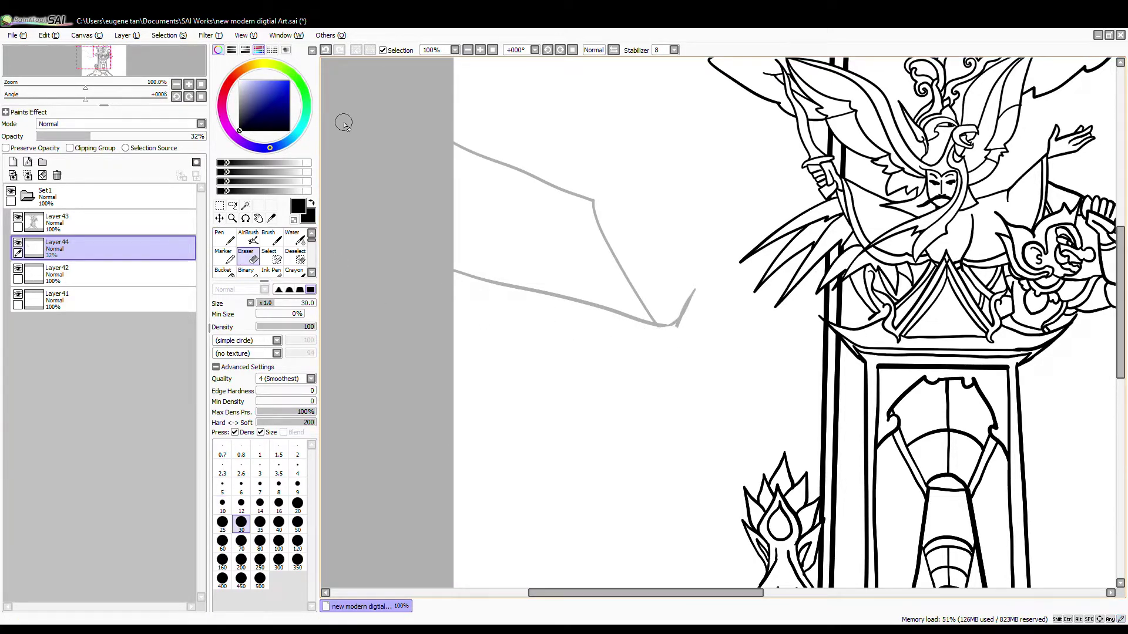
# Draw a curved edge beneath the upper roof's pointed tip and two short curved post lines under the eave.
pyautogui.press('n')
pyautogui.scroll(3, 614, 321)
pyautogui.moveTo(825, 324); pyautogui.dragTo(789, 426)
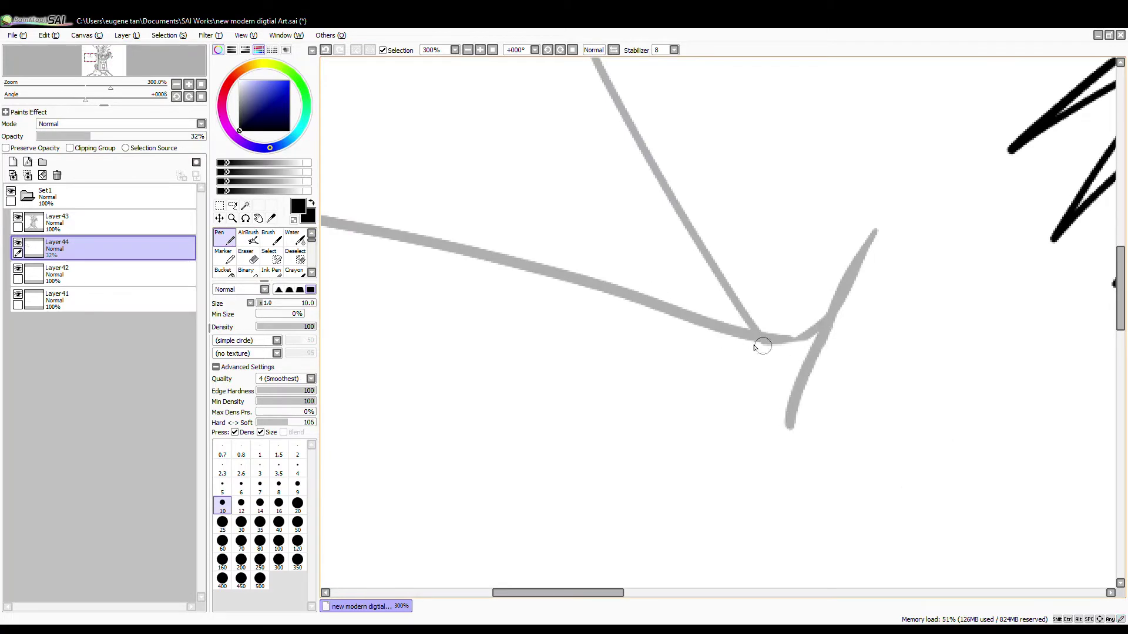
pyautogui.moveTo(715, 329); pyautogui.dragTo(731, 418)
pyautogui.moveTo(683, 317); pyautogui.dragTo(710, 412)
# Draw a thick straight beam under the upper eave, with a recessed panel edge and curved column lines in the wall below.
pyautogui.moveTo(488, 330)
pyautogui.mouseDown()
pyautogui.moveTo(592, 358)
pyautogui.moveTo(791, 370)
pyautogui.mouseUp()
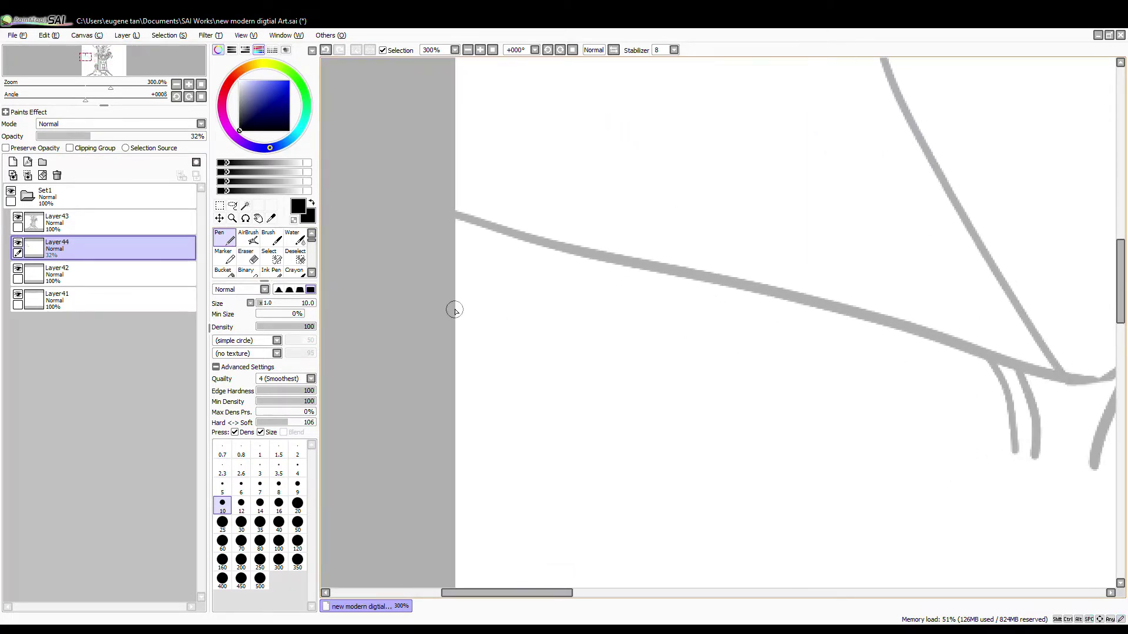
pyautogui.keyDown('shift'); pyautogui.click(1011, 432); pyautogui.keyUp('shift')
pyautogui.moveTo(1011, 434)
pyautogui.mouseDown()
pyautogui.moveTo(768, 425)
pyautogui.moveTo(650, 382)
pyautogui.moveTo(646, 565)
pyautogui.mouseUp()
pyautogui.moveTo(552, 336); pyautogui.dragTo(557, 552)
pyautogui.moveTo(509, 331); pyautogui.dragTo(527, 545)
pyautogui.moveTo(457, 383)
pyautogui.mouseDown()
pyautogui.moveTo(520, 359)
pyautogui.moveTo(467, 542)
pyautogui.moveTo(504, 449)
pyautogui.moveTo(657, 455)
pyautogui.mouseUp()
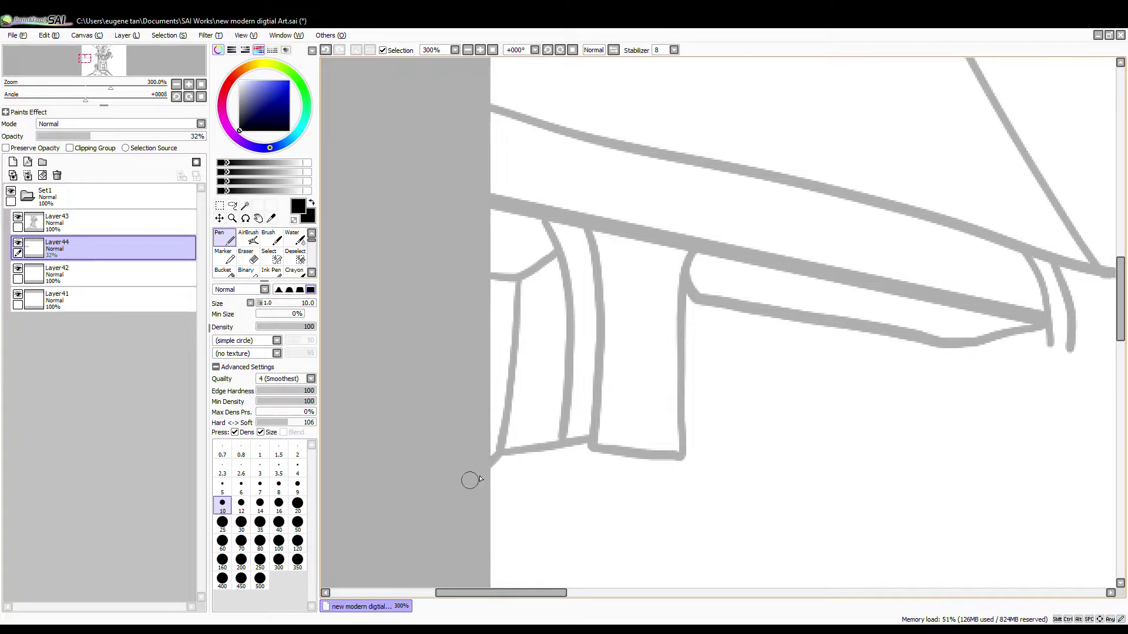
# Draw the lower gable roof with doubled sloping edges, a spiked corner tip and an inner curved slope.
pyautogui.moveTo(588, 447); pyautogui.dragTo(469, 557)
pyautogui.scroll(-2, 564, 297)
pyautogui.moveTo(565, 297); pyautogui.dragTo(752, 575)
pyautogui.scroll(-3, 771, 545)
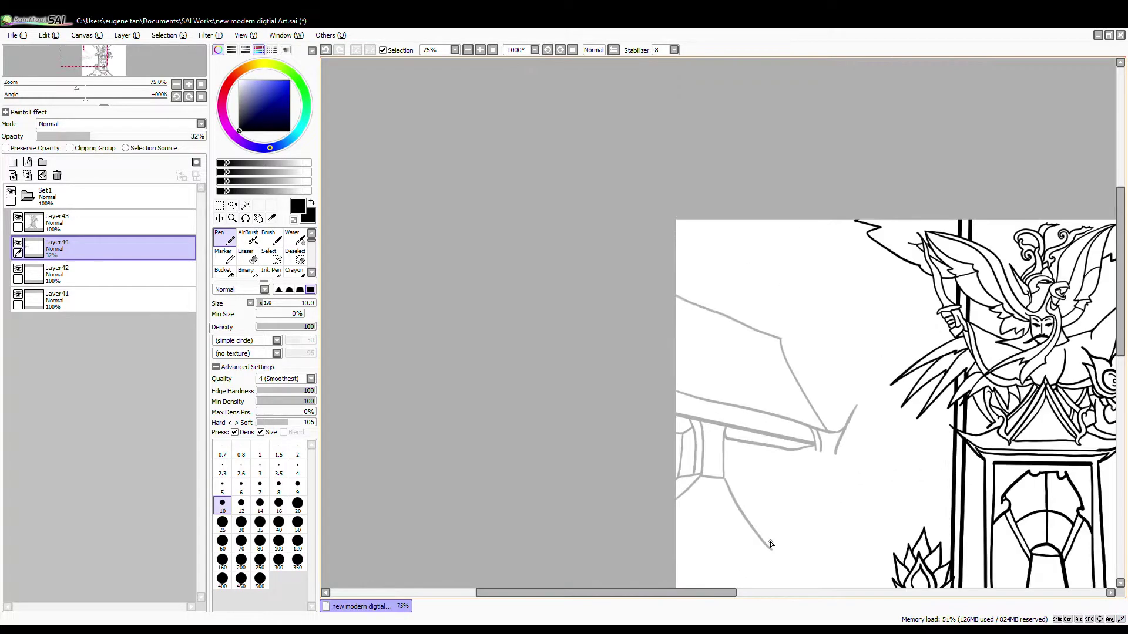
pyautogui.scroll(3, 771, 545)
pyautogui.moveTo(550, 179); pyautogui.dragTo(467, 268)
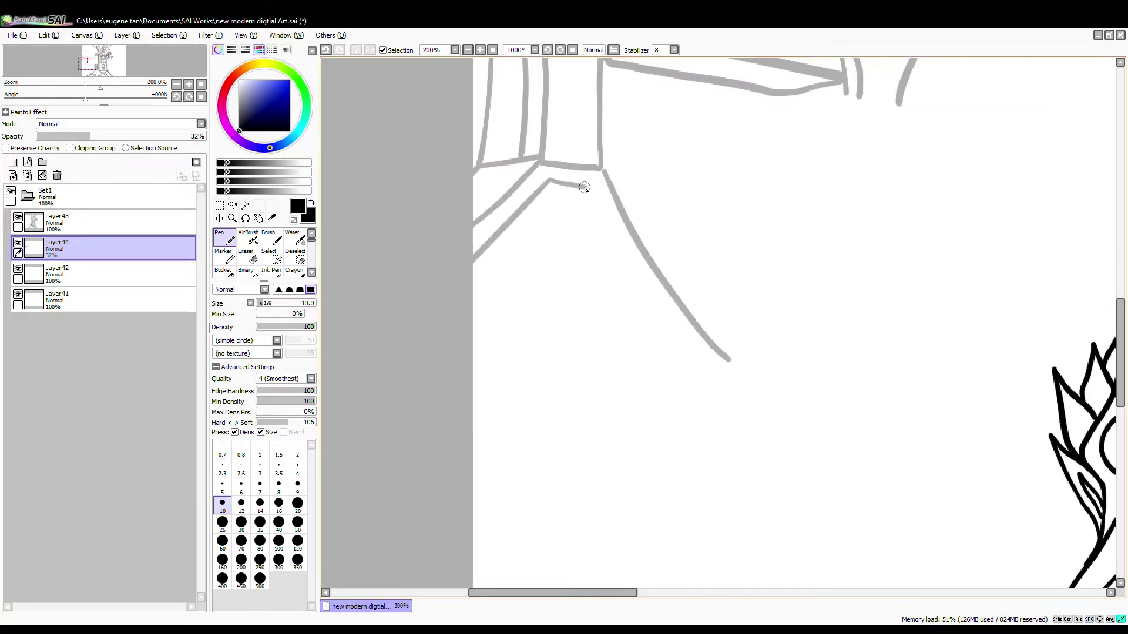
pyautogui.moveTo(584, 188)
pyautogui.mouseDown()
pyautogui.moveTo(751, 421)
pyautogui.moveTo(727, 361)
pyautogui.mouseUp()
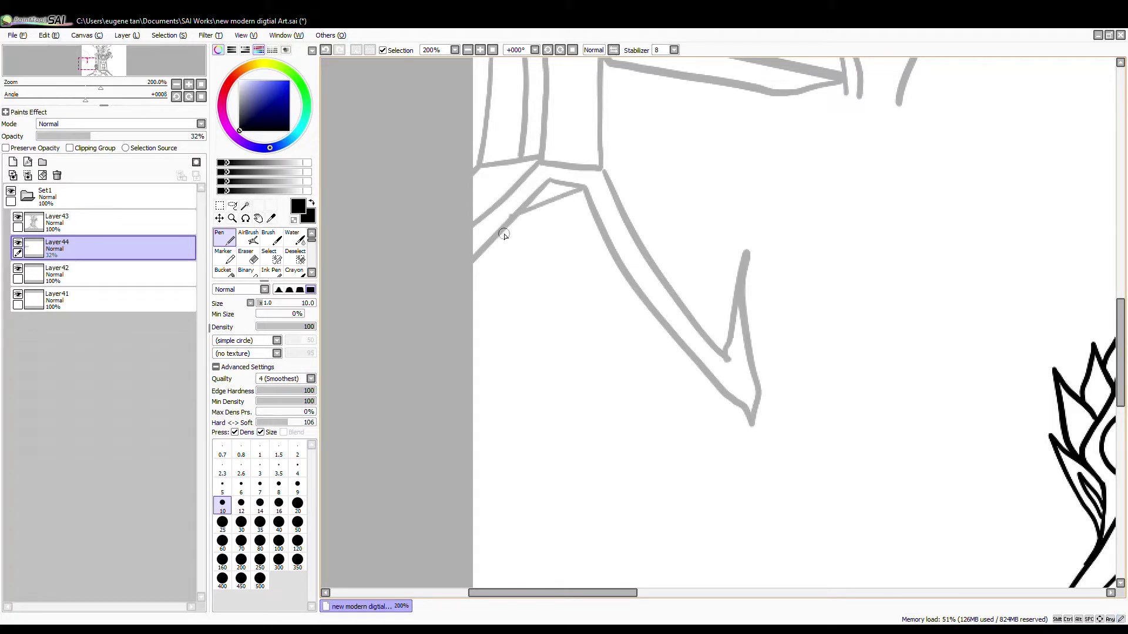
pyautogui.moveTo(504, 234); pyautogui.dragTo(713, 421)
# Draw the wall corner with a slanted base under the gable, and a narrow column with a flared foot beside it.
pyautogui.moveTo(645, 425)
pyautogui.mouseDown()
pyautogui.moveTo(456, 423)
pyautogui.moveTo(673, 188)
pyautogui.moveTo(410, 482)
pyautogui.mouseUp()
pyautogui.moveTo(771, 165); pyautogui.dragTo(785, 326)
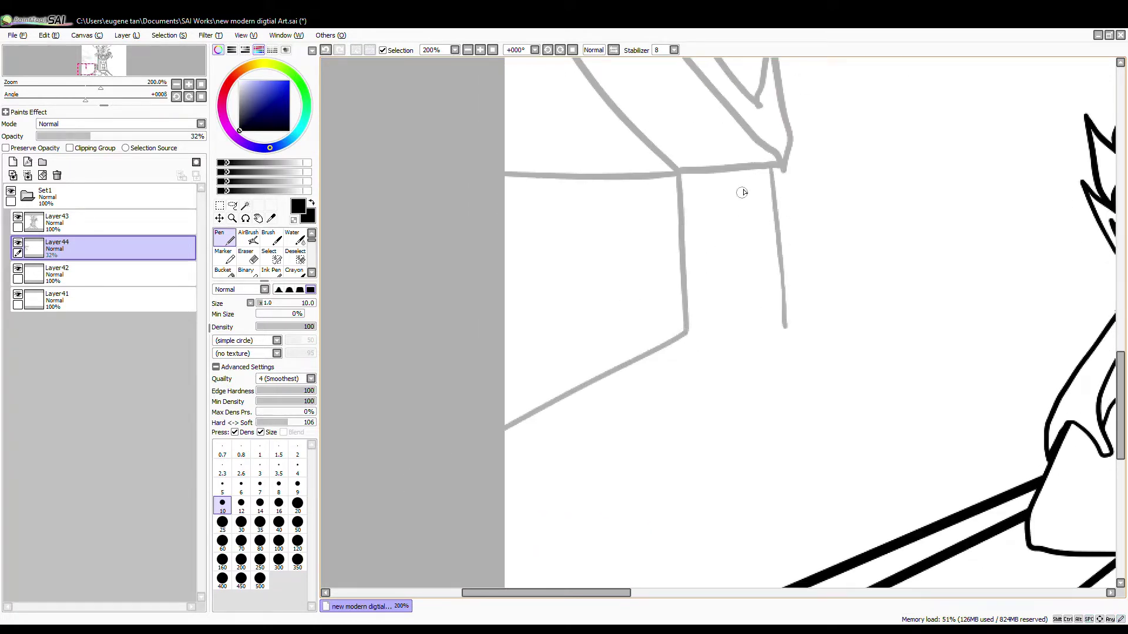
pyautogui.moveTo(747, 170); pyautogui.dragTo(757, 327)
pyautogui.moveTo(785, 169); pyautogui.dragTo(790, 346)
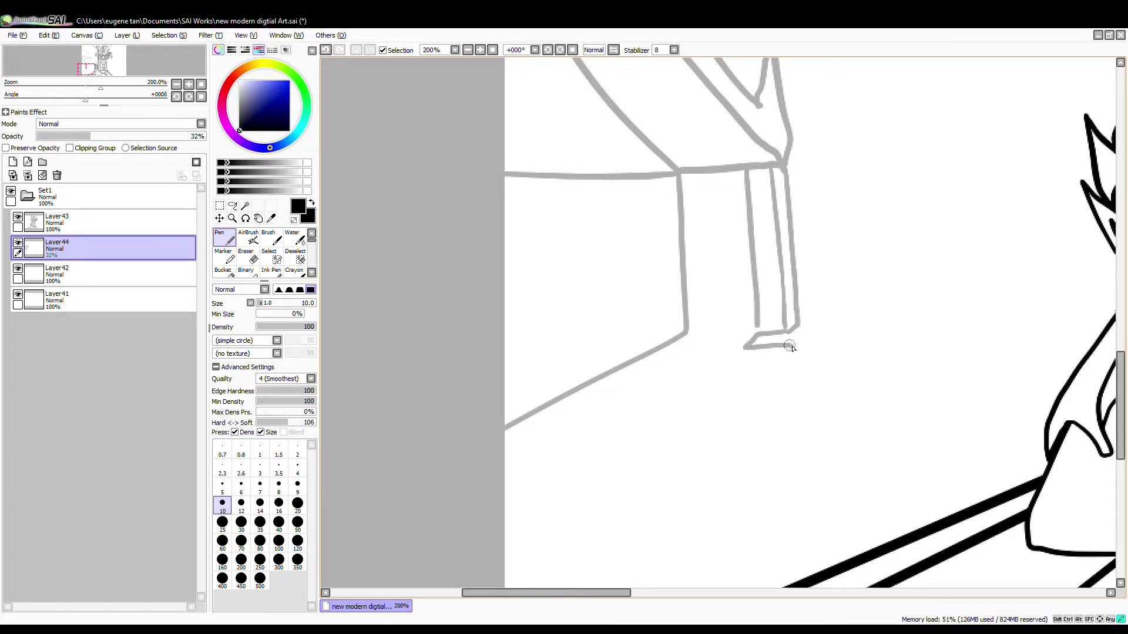
# Erase part of the wall's base line and draw a pointed-arch doorway with inner depth lines there.
pyautogui.click(253, 259)
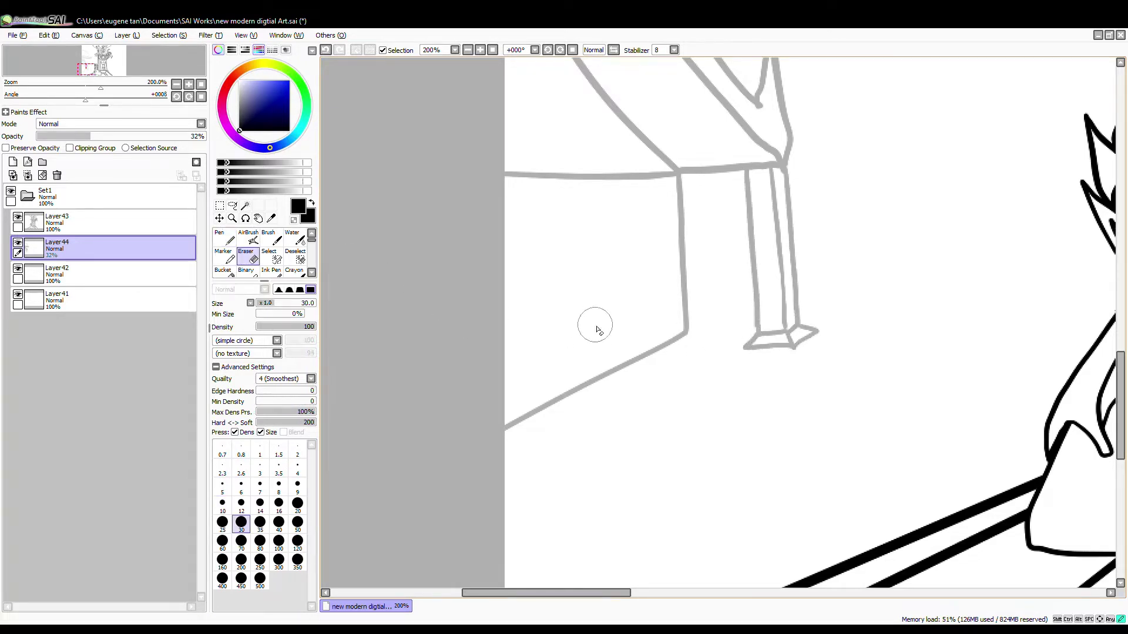
pyautogui.moveTo(614, 367)
pyautogui.mouseDown()
pyautogui.moveTo(549, 408)
pyautogui.moveTo(575, 198)
pyautogui.moveTo(614, 370)
pyautogui.mouseUp()
pyautogui.click(220, 239)
pyautogui.moveTo(569, 224); pyautogui.dragTo(597, 365)
pyautogui.moveTo(547, 401); pyautogui.dragTo(609, 370)
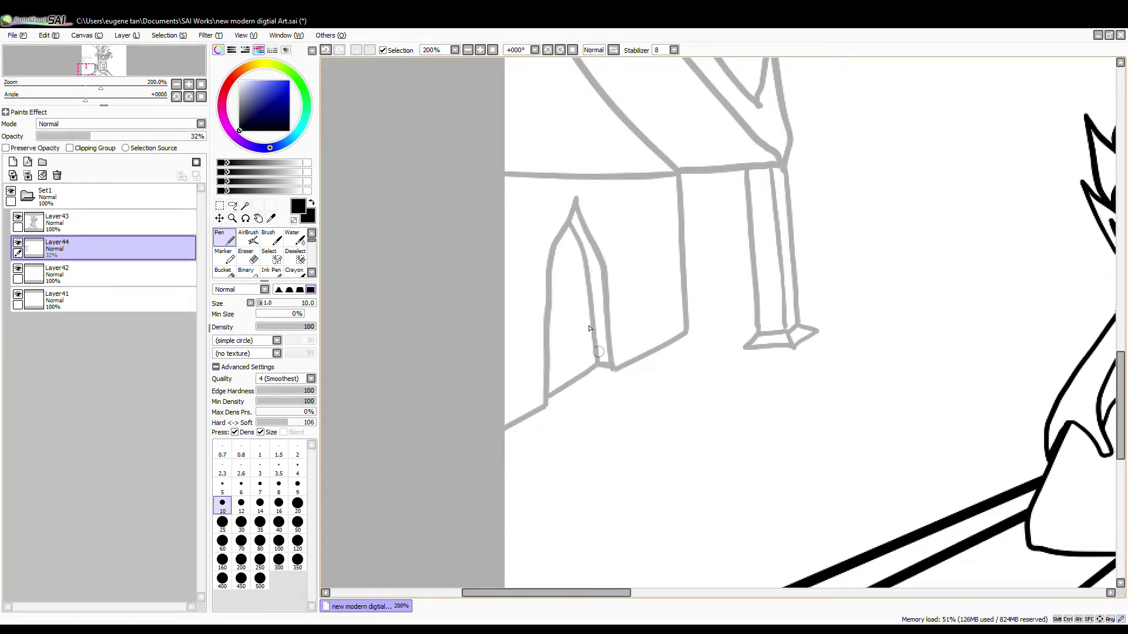
pyautogui.moveTo(568, 225); pyautogui.dragTo(581, 375)
# Draw the lower side roof sweeping from the gable peak toward the plant, with a curved outer edge.
pyautogui.moveTo(691, 194); pyautogui.dragTo(654, 476)
pyautogui.moveTo(600, 196)
pyautogui.mouseDown()
pyautogui.moveTo(876, 216)
pyautogui.moveTo(1050, 275)
pyautogui.mouseUp()
pyautogui.moveTo(965, 251); pyautogui.dragTo(791, 369)
pyautogui.moveTo(721, 321)
pyautogui.mouseDown()
pyautogui.moveTo(880, 374)
pyautogui.moveTo(881, 240)
pyautogui.moveTo(892, 388)
pyautogui.mouseUp()
# Add paired vertical post lines to the upper storey's wall above the side roof.
pyautogui.moveTo(680, 242); pyautogui.dragTo(686, 332)
pyautogui.moveTo(721, 250); pyautogui.dragTo(718, 327)
pyautogui.moveTo(668, 252); pyautogui.dragTo(671, 330)
pyautogui.moveTo(611, 241)
pyautogui.mouseDown()
pyautogui.moveTo(611, 325)
pyautogui.moveTo(620, 321)
pyautogui.mouseUp()
# Draw the curled finial at the side roof's outer end and double the curved eave line back to the gable.
pyautogui.moveTo(882, 393); pyautogui.dragTo(571, 462)
pyautogui.moveTo(878, 429); pyautogui.dragTo(931, 275)
pyautogui.moveTo(945, 235)
pyautogui.mouseDown()
pyautogui.moveTo(924, 296)
pyautogui.moveTo(627, 331)
pyautogui.mouseUp()
# Draw a doubled corner post under the side eave and slanted base lines along the foot of the side wall.
pyautogui.moveTo(891, 315); pyautogui.dragTo(892, 445)
pyautogui.moveTo(878, 315)
pyautogui.mouseDown()
pyautogui.moveTo(878, 447)
pyautogui.moveTo(638, 532)
pyautogui.mouseUp()
pyautogui.moveTo(893, 436)
pyautogui.mouseDown()
pyautogui.moveTo(927, 440)
pyautogui.moveTo(639, 567)
pyautogui.moveTo(928, 443)
pyautogui.mouseUp()
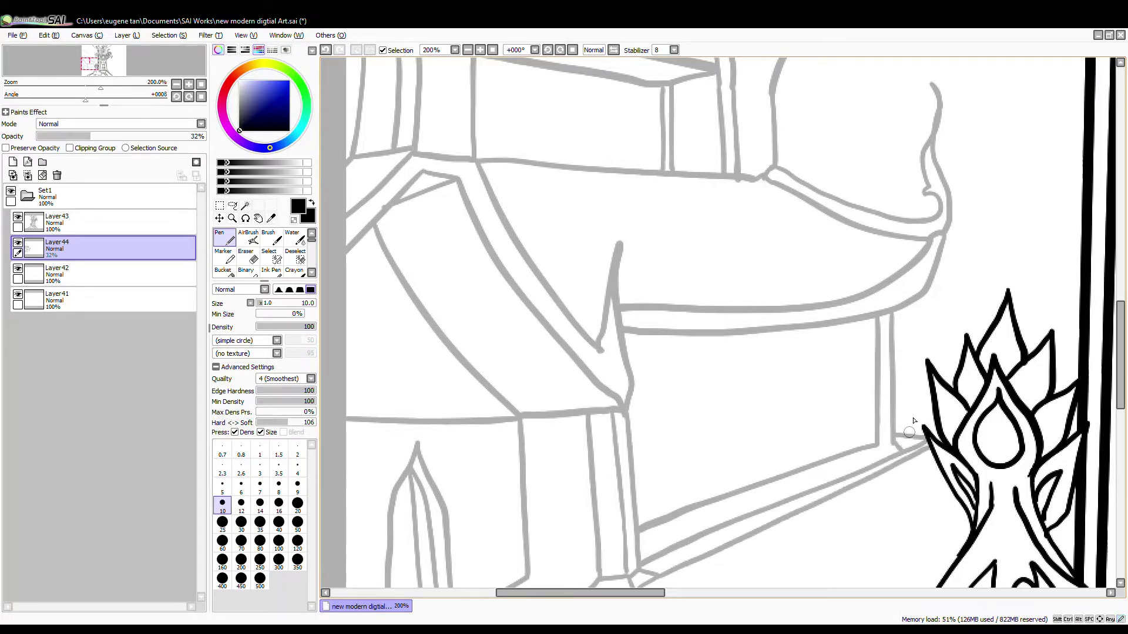
# Draw three arched openings in the side wall, with curved bands and vertical divider lines inside.
pyautogui.moveTo(806, 215)
pyautogui.mouseDown()
pyautogui.moveTo(808, 469)
pyautogui.moveTo(910, 225)
pyautogui.mouseUp()
pyautogui.moveTo(732, 359)
pyautogui.mouseDown()
pyautogui.moveTo(802, 510)
pyautogui.moveTo(821, 384)
pyautogui.moveTo(923, 469)
pyautogui.moveTo(947, 351)
pyautogui.mouseUp()
pyautogui.moveTo(830, 388)
pyautogui.mouseDown()
pyautogui.moveTo(900, 385)
pyautogui.moveTo(878, 494)
pyautogui.mouseUp()
pyautogui.moveTo(738, 404)
pyautogui.mouseDown()
pyautogui.moveTo(781, 377)
pyautogui.moveTo(759, 520)
pyautogui.mouseUp()
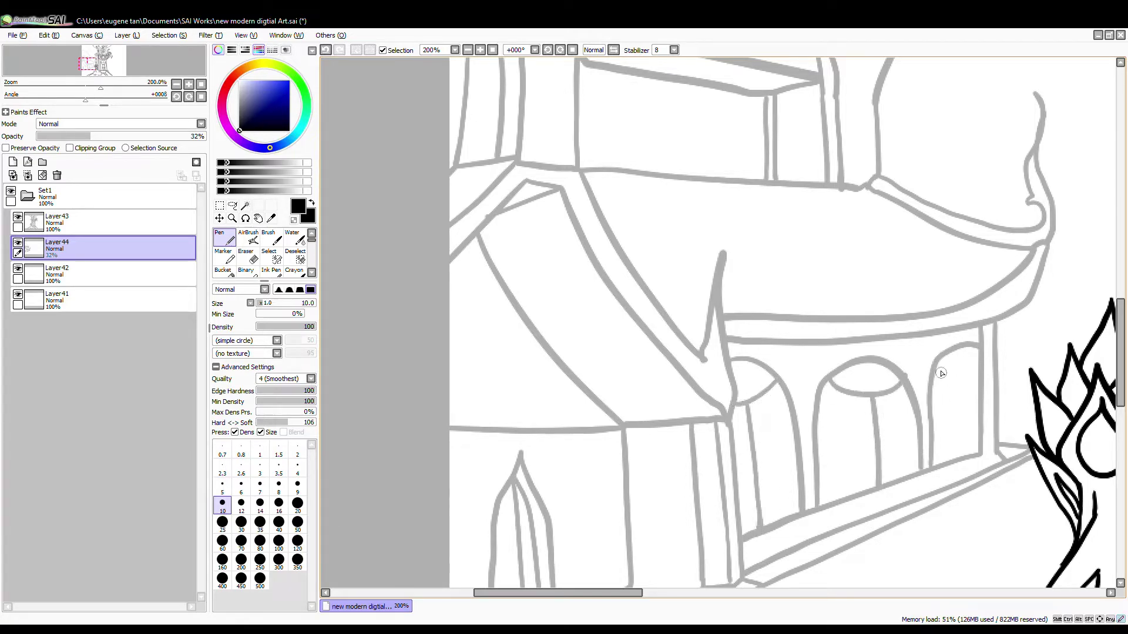
pyautogui.moveTo(935, 370)
pyautogui.mouseDown()
pyautogui.moveTo(979, 375)
pyautogui.moveTo(964, 463)
pyautogui.mouseUp()
pyautogui.moveTo(925, 306); pyautogui.dragTo(895, 493)
# Draw a pointed-arch panel with a curved inner line and an arched lower edge between the wall corner and the column.
pyautogui.scroll(-3, 894, 491)
pyautogui.moveTo(850, 446); pyautogui.dragTo(652, 252)
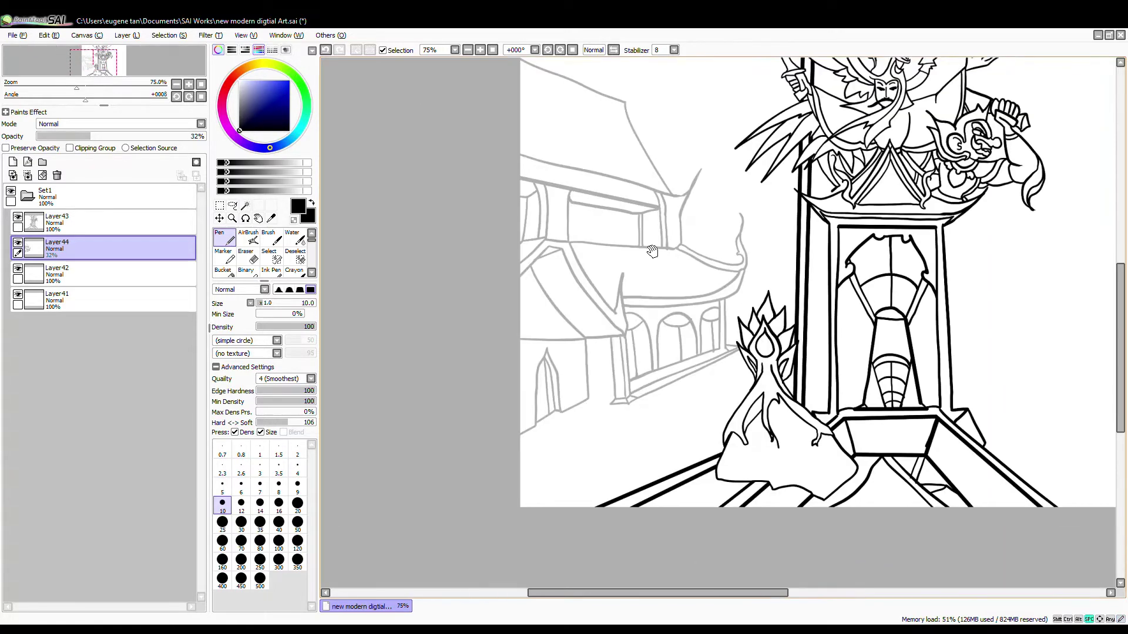
pyautogui.scroll(6, 580, 399)
pyautogui.moveTo(626, 412)
pyautogui.mouseDown()
pyautogui.moveTo(777, 406)
pyautogui.moveTo(793, 415)
pyautogui.mouseUp()
pyautogui.moveTo(742, 289); pyautogui.dragTo(757, 457)
pyautogui.moveTo(627, 286)
pyautogui.mouseDown()
pyautogui.moveTo(726, 241)
pyautogui.moveTo(725, 534)
pyautogui.mouseUp()
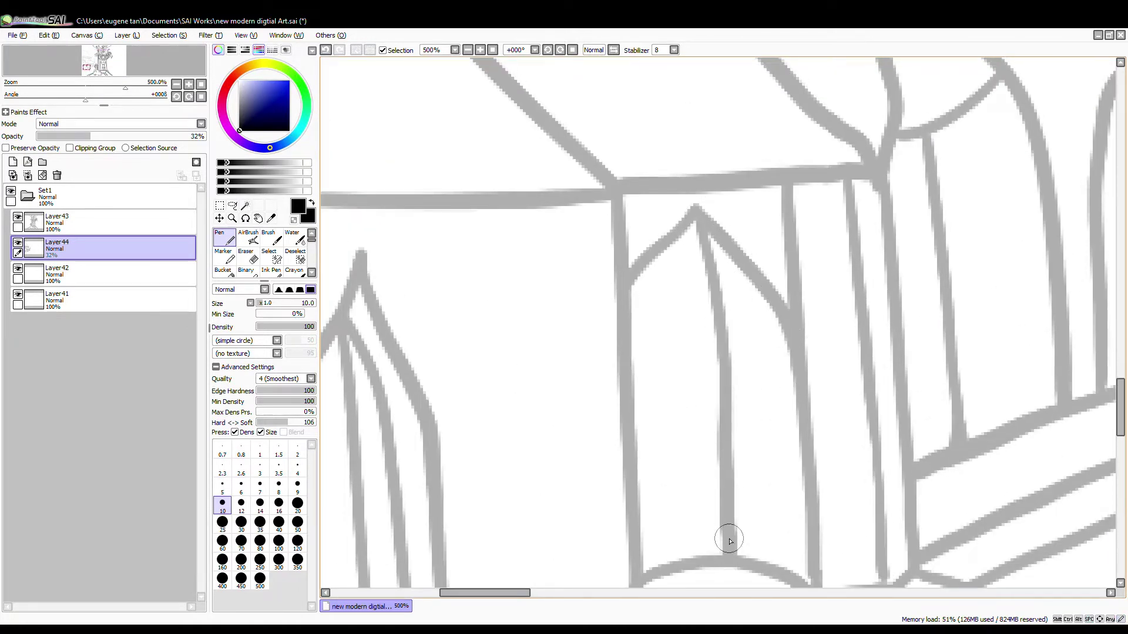
# Set the building layer's opacity to 100% and merge the main line art into it.
pyautogui.scroll(-6, 655, 383)
pyautogui.moveTo(112, 137); pyautogui.dragTo(459, 154)
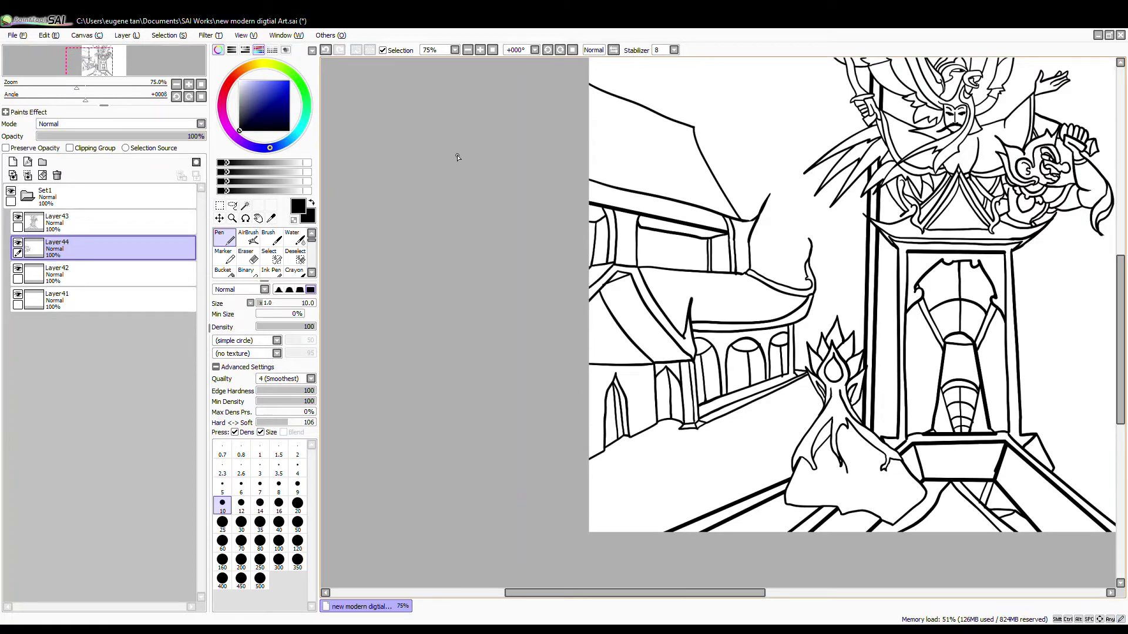
pyautogui.click(69, 223)
pyautogui.click(27, 176)
# Create a layer at 48% opacity below the line art and draw jagged foliage outlines behind the building's roof corners.
pyautogui.click(61, 243)
pyautogui.click(13, 161)
pyautogui.click(117, 137)
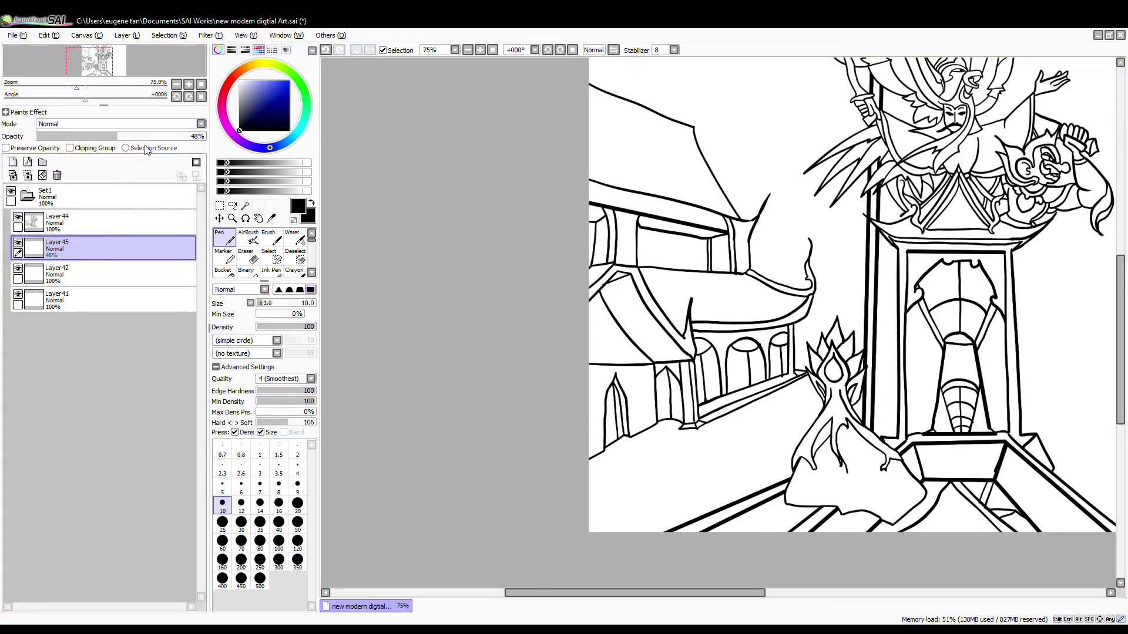
pyautogui.scroll(3, 473, 372)
pyautogui.moveTo(445, 327)
pyautogui.mouseDown()
pyautogui.moveTo(516, 179)
pyautogui.moveTo(720, 461)
pyautogui.moveTo(764, 435)
pyautogui.moveTo(760, 471)
pyautogui.moveTo(555, 580)
pyautogui.mouseUp()
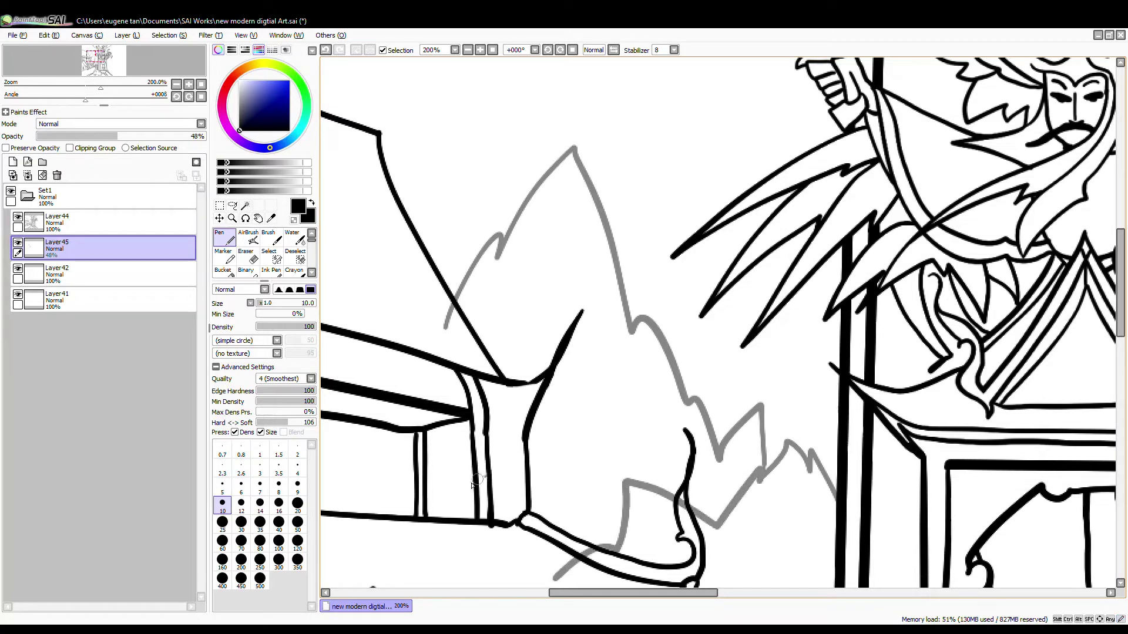
pyautogui.moveTo(456, 501); pyautogui.dragTo(536, 573)
# Select the building's roof slopes, roof edging and wall areas overlapped by the foliage on Layer44 with the Magic Wand.
pyautogui.click(149, 229)
pyautogui.click(500, 546)
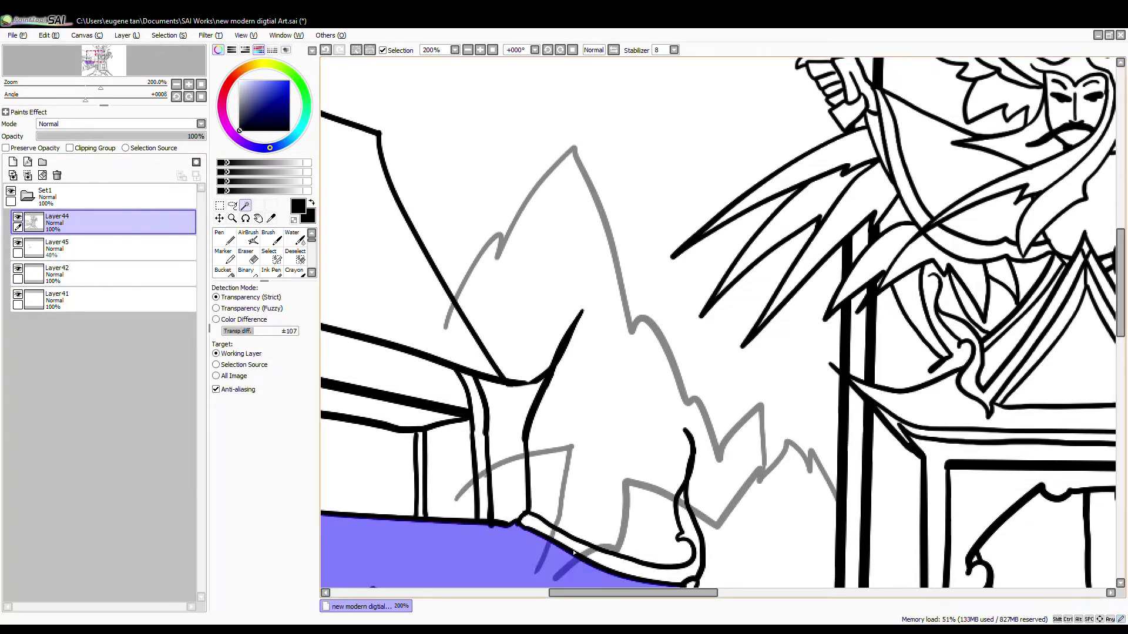
pyautogui.click(543, 531)
pyautogui.click(510, 491)
pyautogui.click(482, 479)
pyautogui.click(451, 472)
pyautogui.click(440, 323)
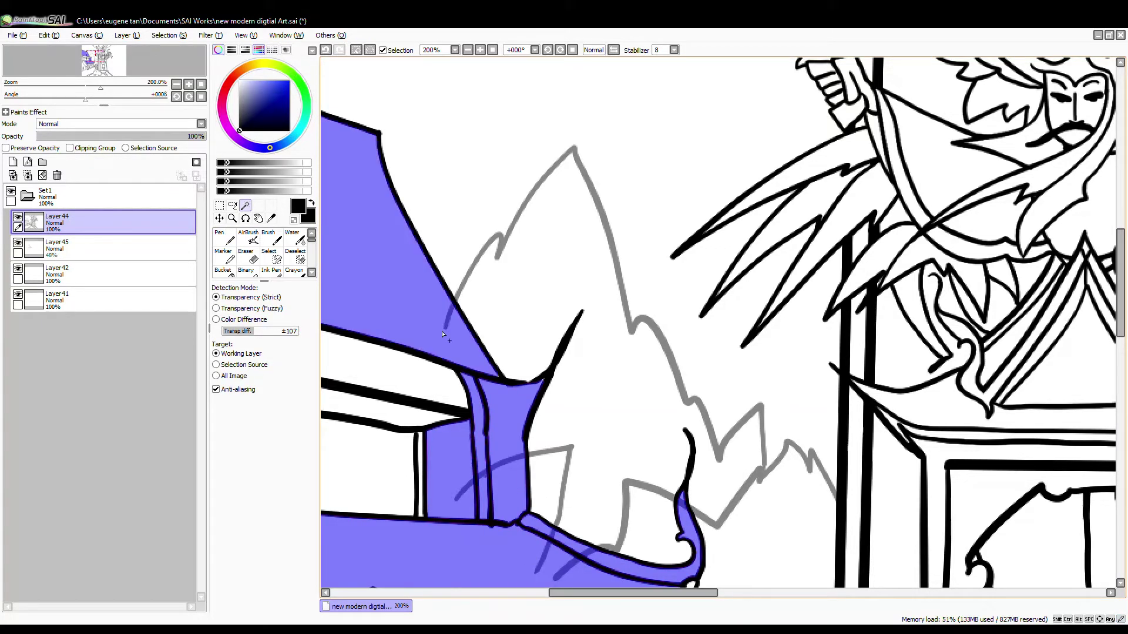
# Clear the Layer45 foliage lines inside the selected building areas and remove the selection.
pyautogui.click(57, 247)
pyautogui.hotkey('ctrl', 'd')
pyautogui.scroll(-1, 616, 296)
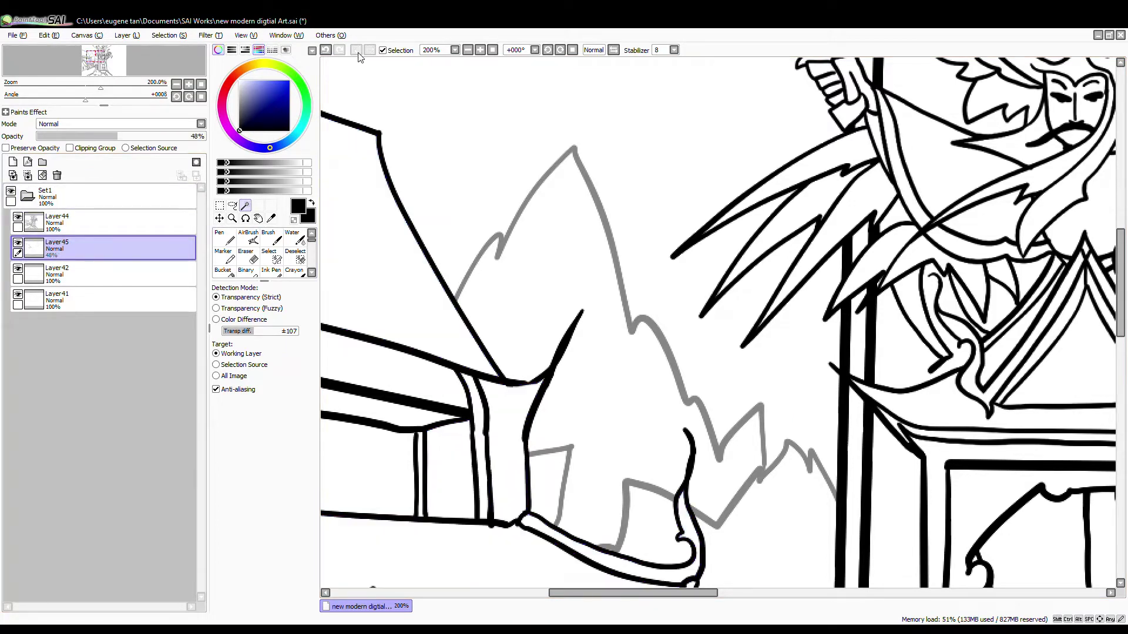
# Set the foliage layer's opacity to 100% and merge the Layer44 line art into it.
pyautogui.scroll(-2, 617, 295)
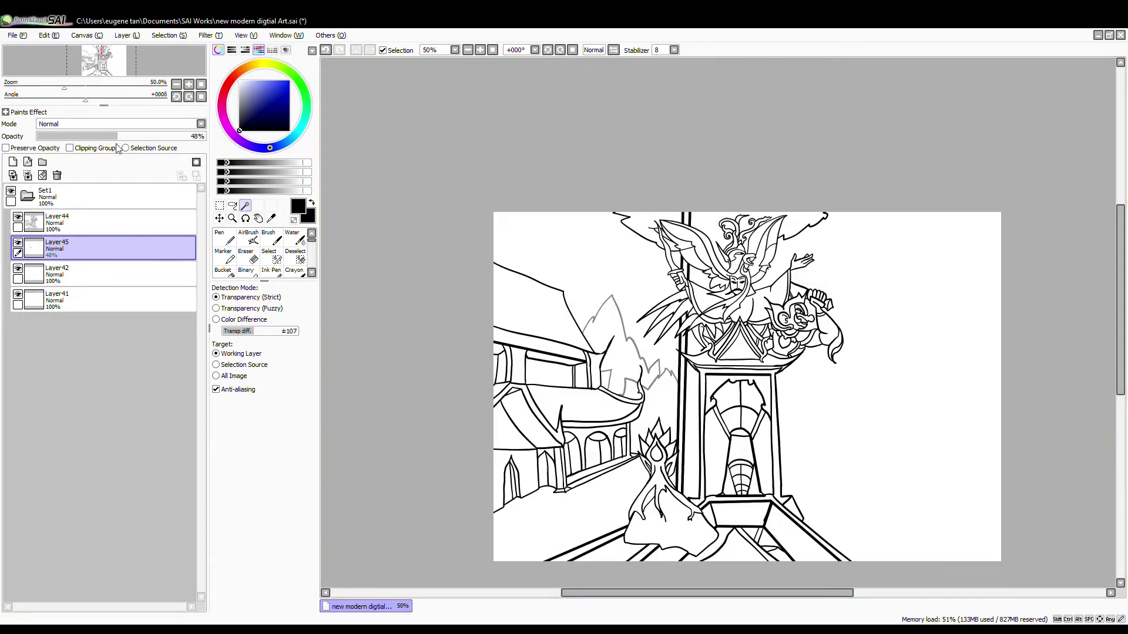
pyautogui.moveTo(117, 137); pyautogui.dragTo(205, 136)
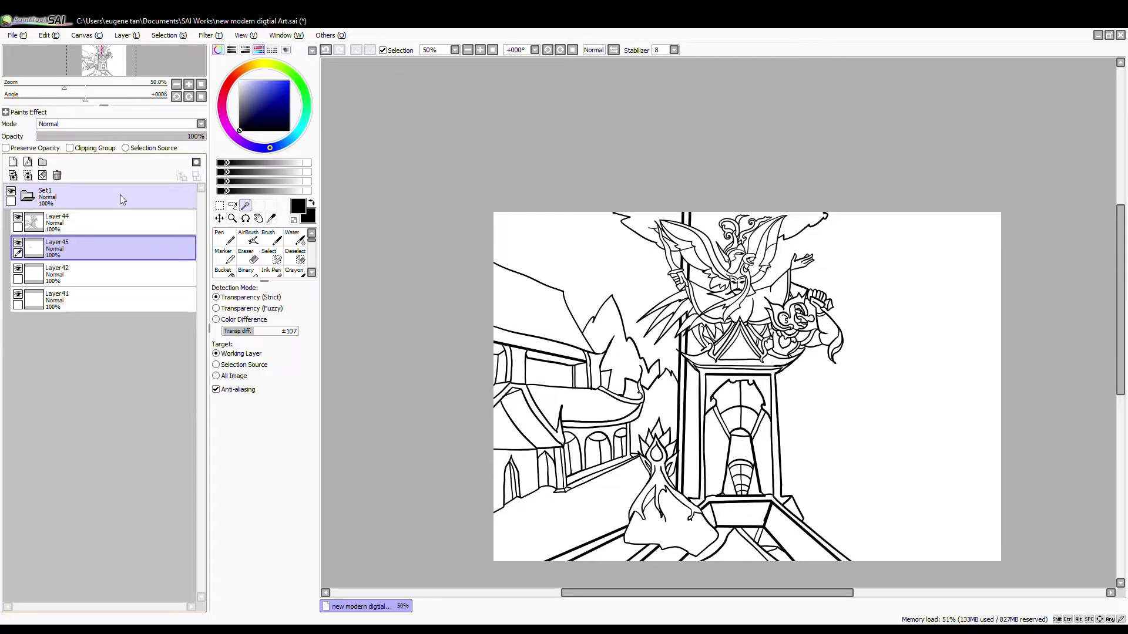
pyautogui.click(88, 222)
pyautogui.click(27, 175)
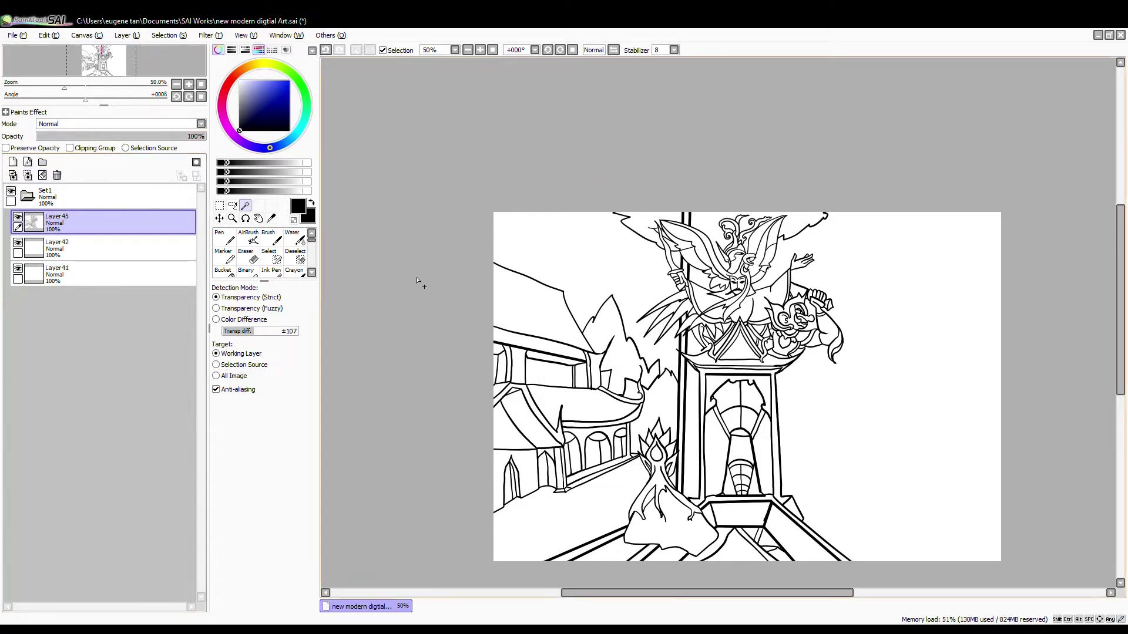
# Create a layer below the line art and draw a curved background outline between the foliage, sword and pillar with the Pen.
pyautogui.click(128, 249)
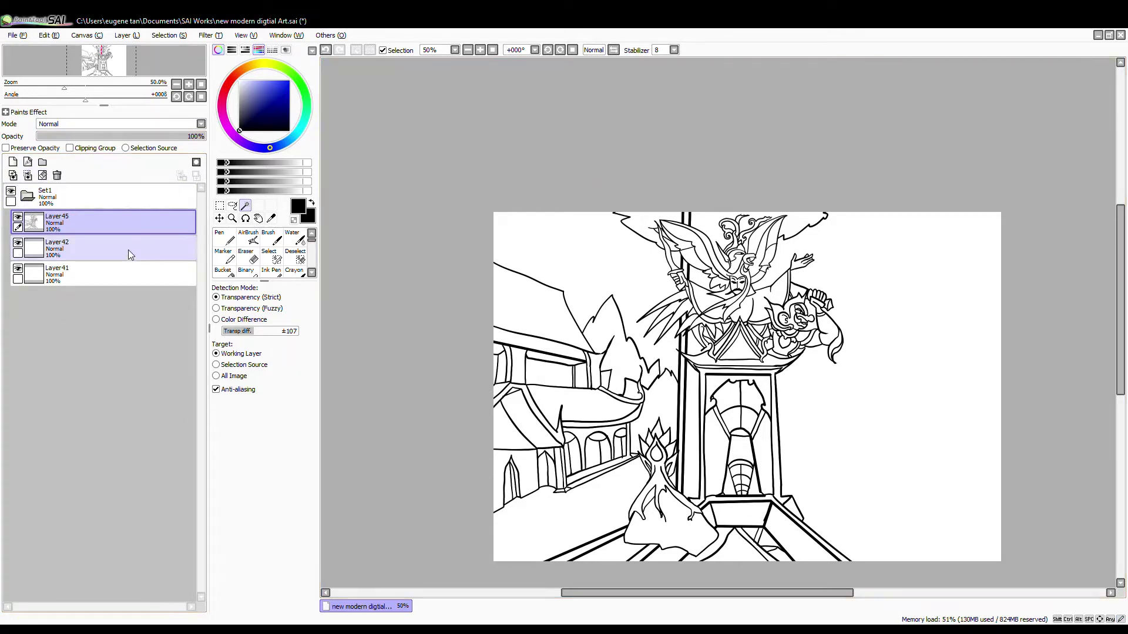
pyautogui.click(13, 161)
pyautogui.click(223, 238)
pyautogui.scroll(3, 619, 276)
pyautogui.scroll(-2, 619, 276)
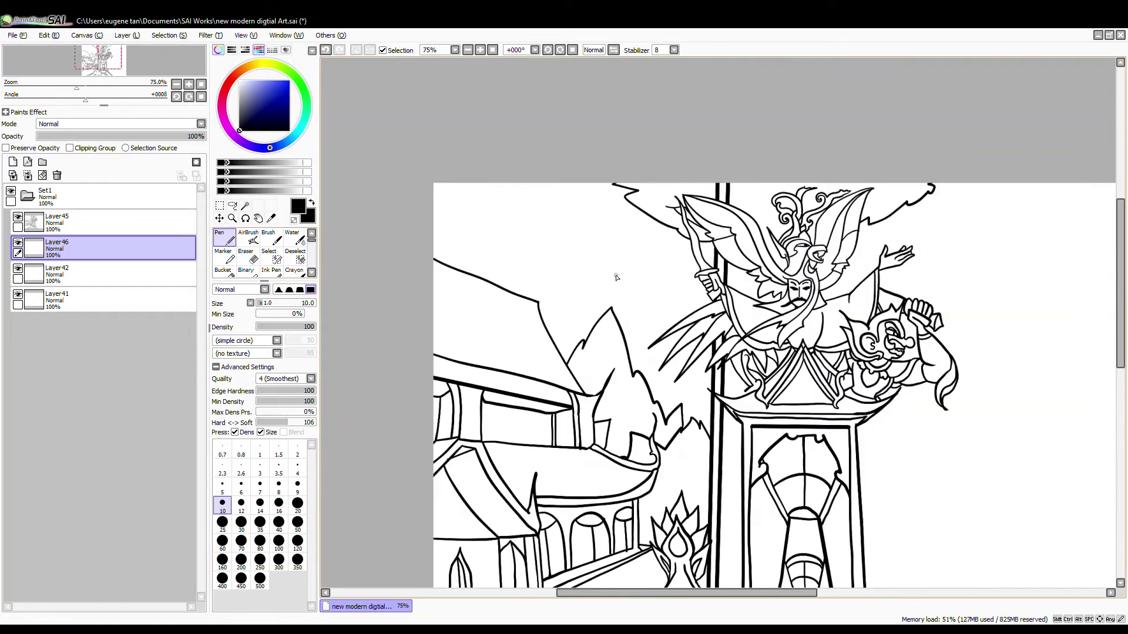
pyautogui.scroll(2, 658, 295)
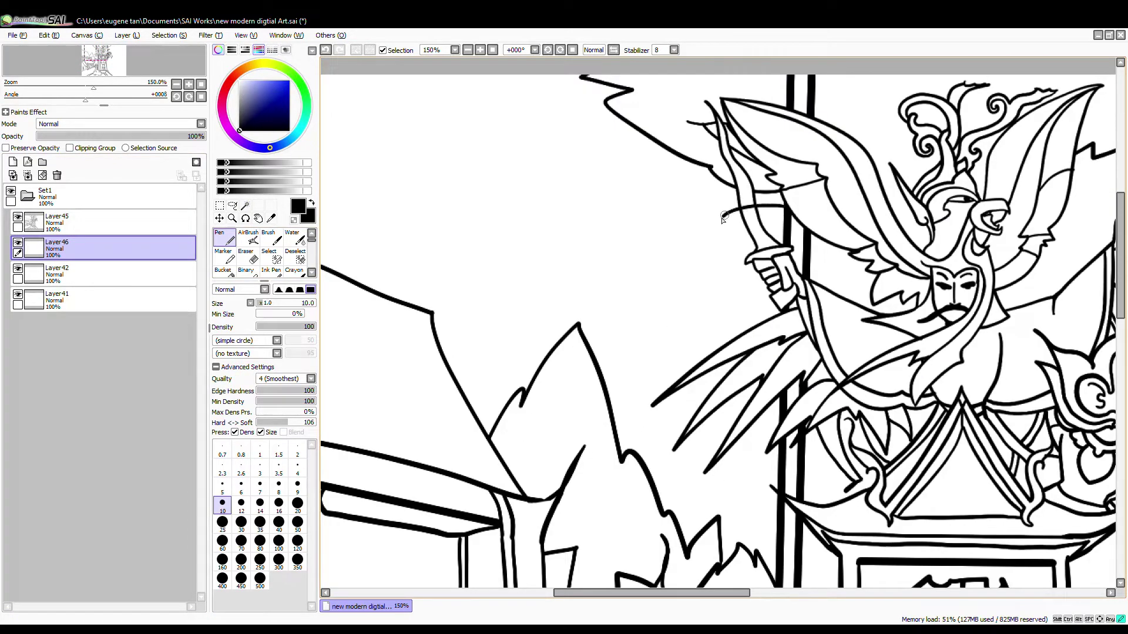
pyautogui.moveTo(723, 217)
pyautogui.mouseDown()
pyautogui.moveTo(707, 361)
pyautogui.moveTo(634, 458)
pyautogui.mouseUp()
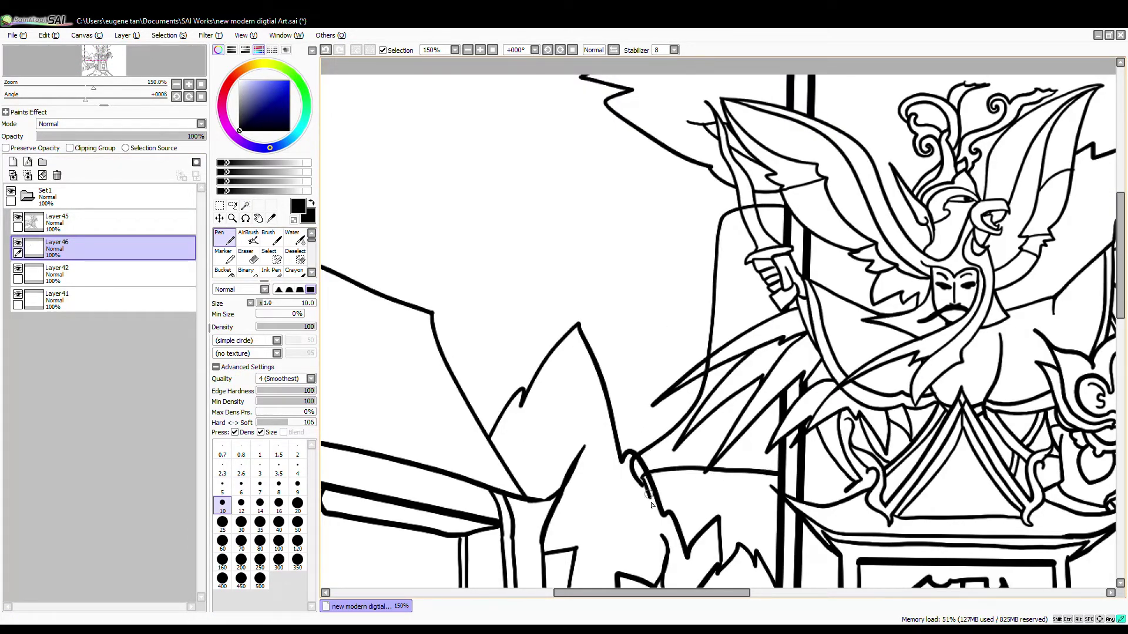
# Select the sword blade, upper tail feather and foliage on Layer45 with the Magic Wand, clear the overlapping Layer46 lines inside them and deselect.
pyautogui.click(98, 218)
pyautogui.click(245, 205)
pyautogui.click(752, 225)
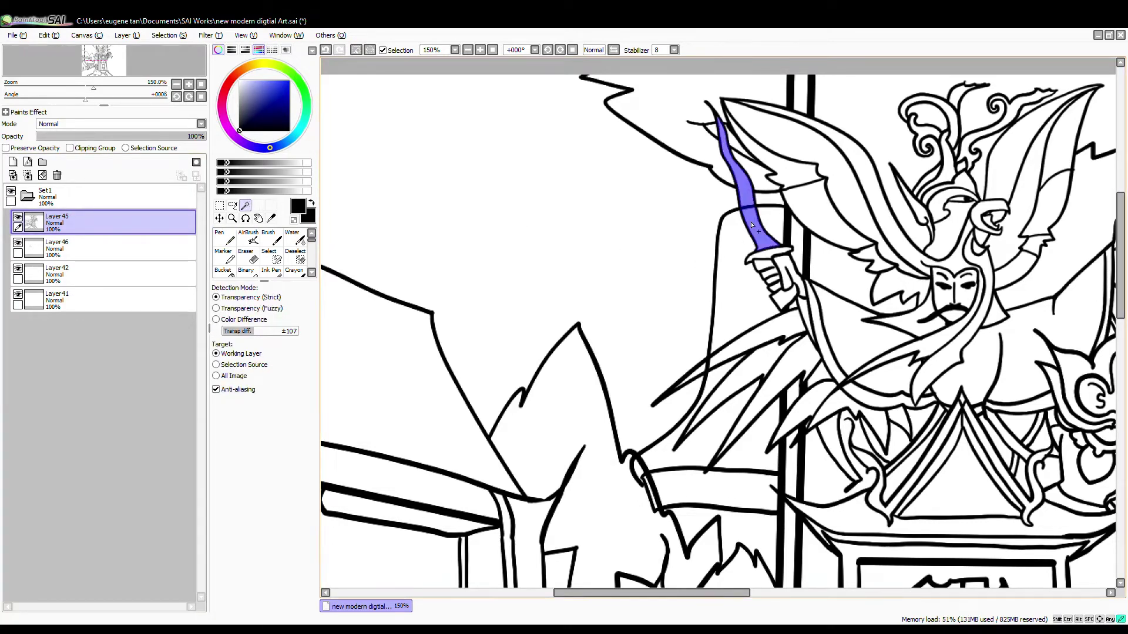
pyautogui.click(794, 317)
pyautogui.click(558, 412)
pyautogui.click(101, 245)
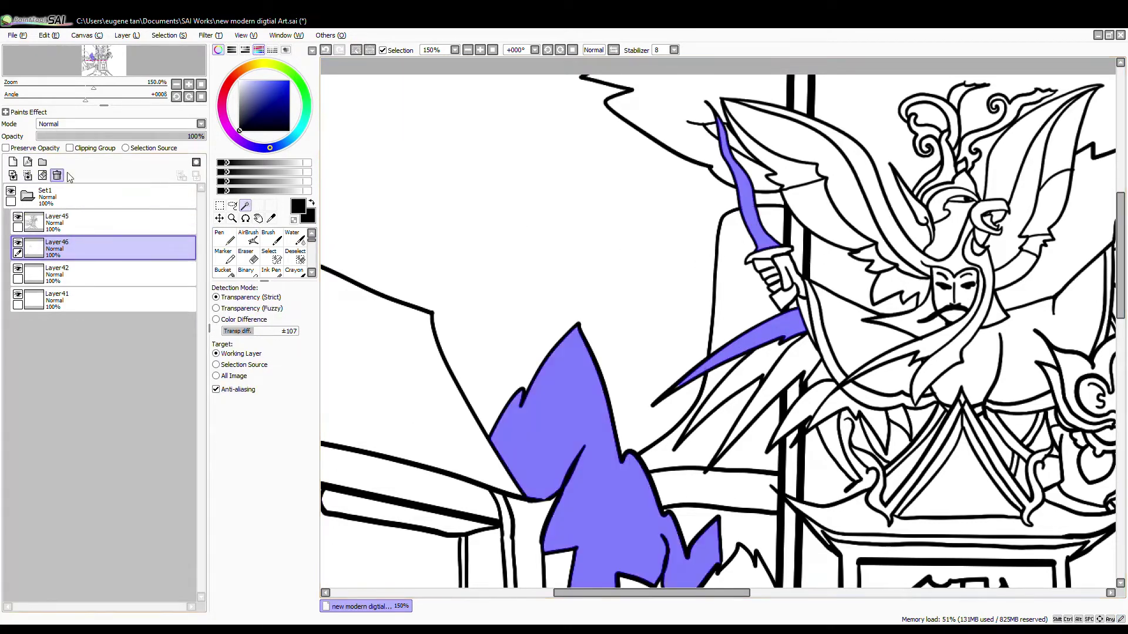
pyautogui.click(356, 51)
# Merge the line art into Layer46, set its opacity to 33% and add a new layer above it.
pyautogui.scroll(-3, 520, 293)
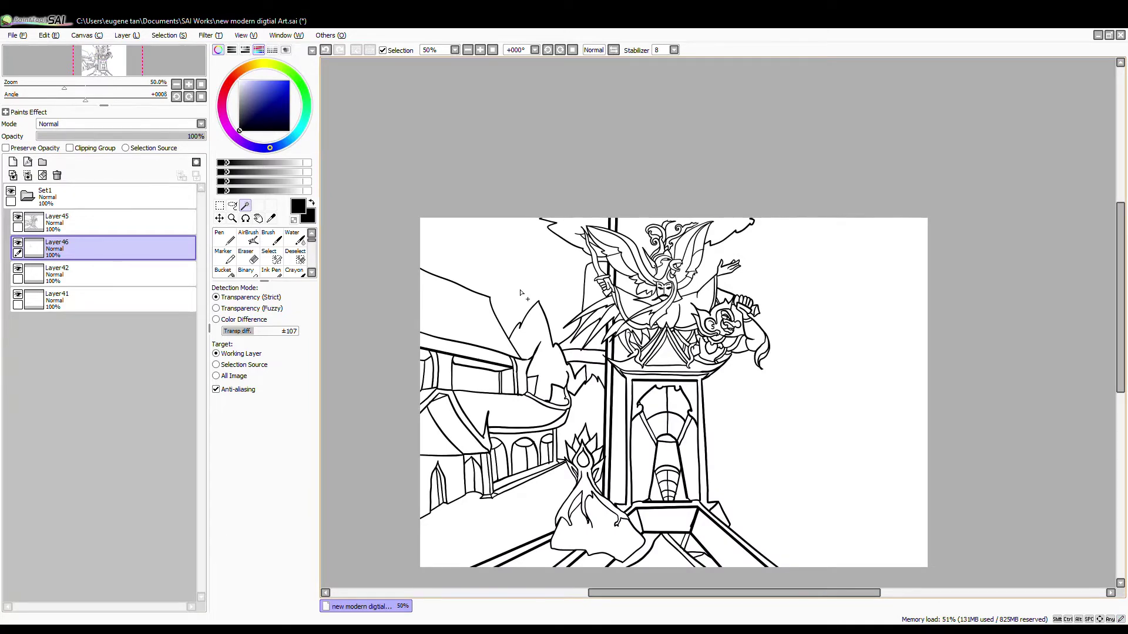
pyautogui.click(27, 175)
pyautogui.click(93, 137)
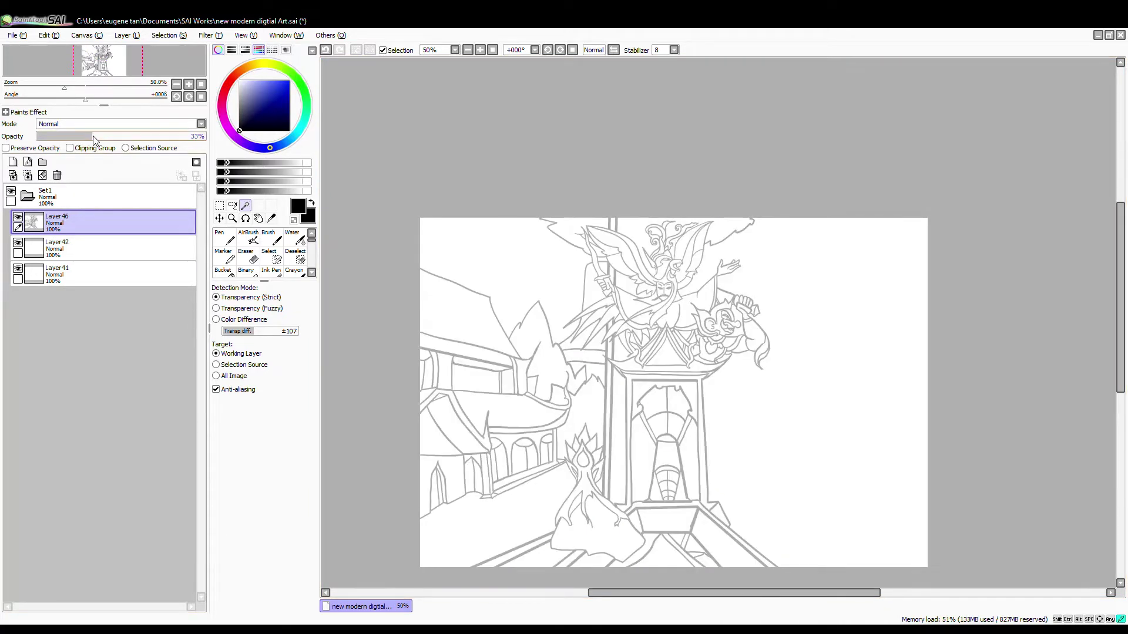
pyautogui.click(13, 161)
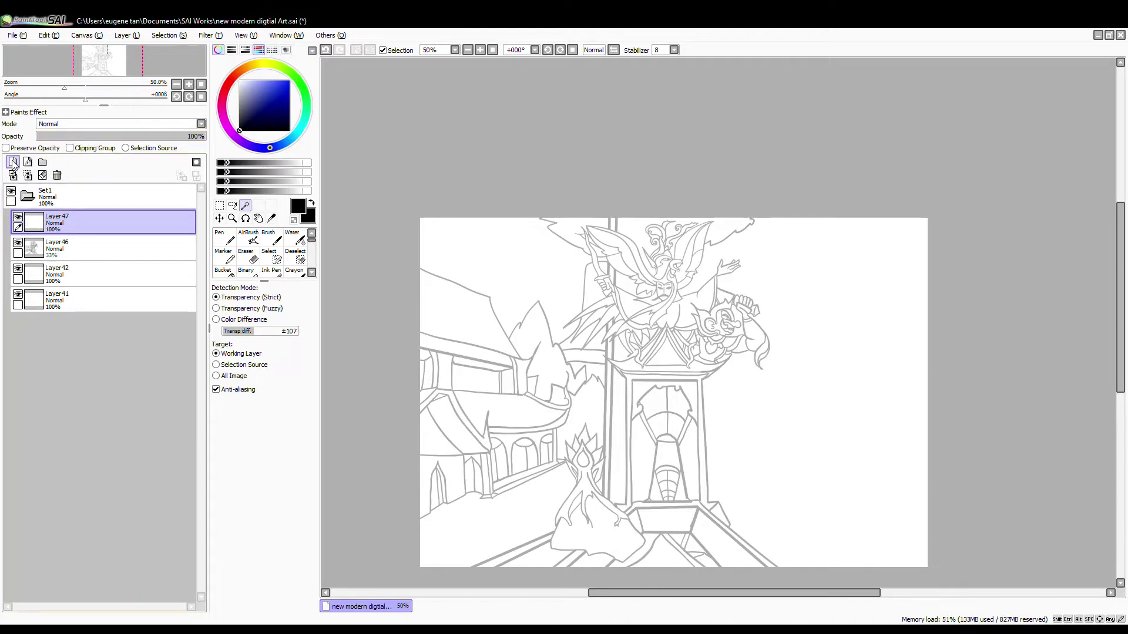
# Draw a head outline with a long-lobed ear above the building's foliage and erase part of the face's front edge.
pyautogui.click(223, 238)
pyautogui.scroll(2, 527, 346)
pyautogui.scroll(1, 488, 338)
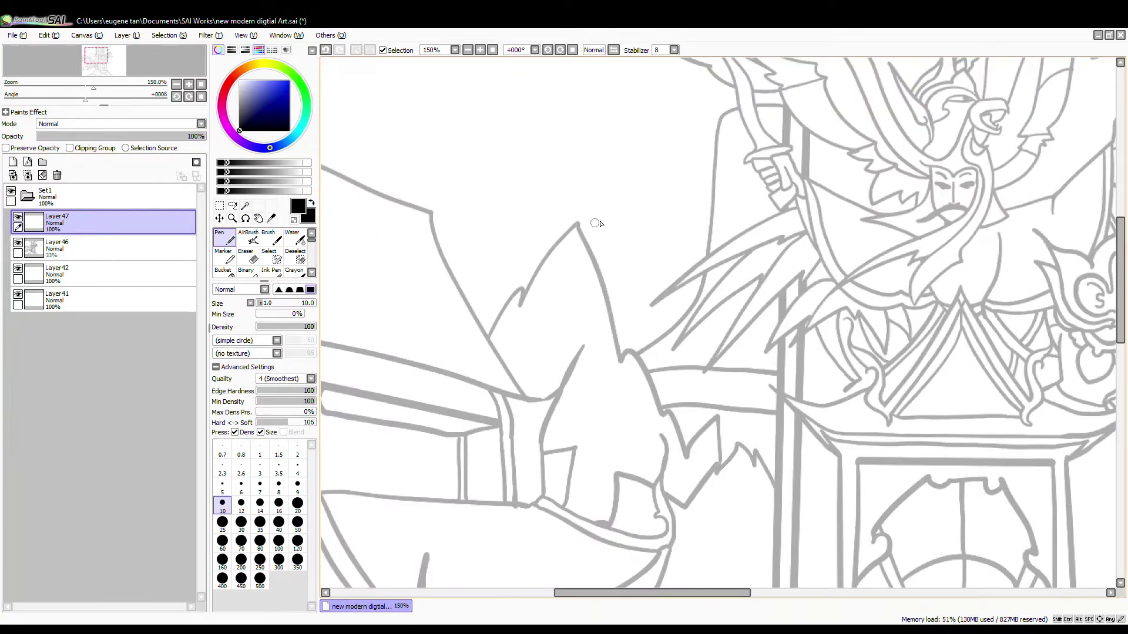
pyautogui.moveTo(618, 245)
pyautogui.mouseDown()
pyautogui.moveTo(582, 300)
pyautogui.moveTo(503, 276)
pyautogui.mouseUp()
pyautogui.moveTo(504, 229); pyautogui.dragTo(420, 401)
pyautogui.moveTo(487, 264)
pyautogui.mouseDown()
pyautogui.moveTo(421, 397)
pyautogui.moveTo(449, 356)
pyautogui.mouseUp()
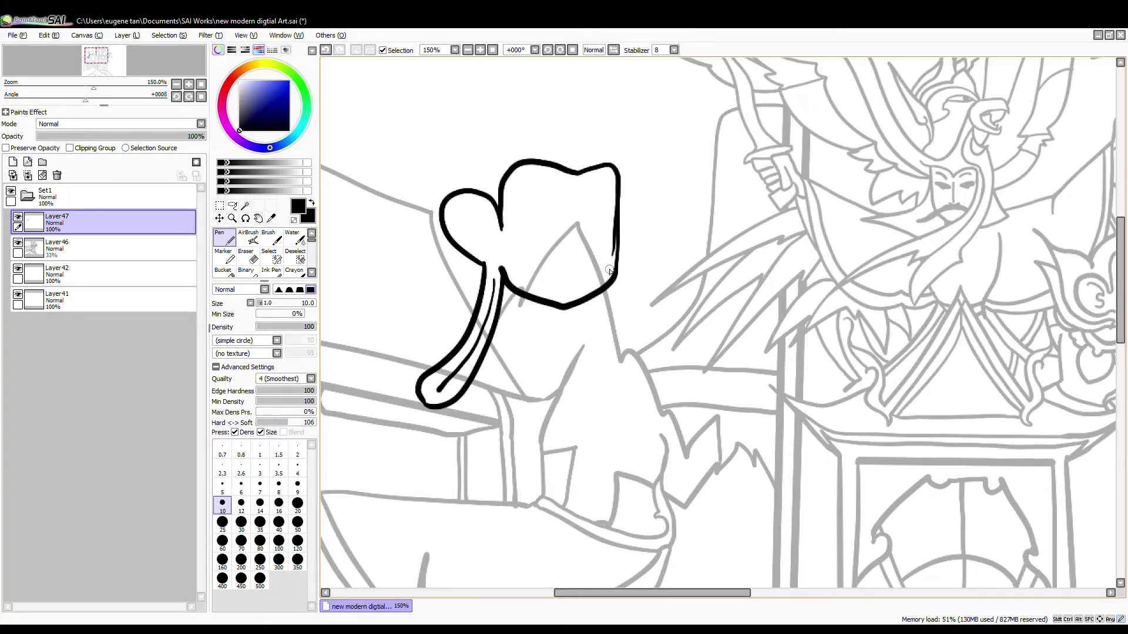
pyautogui.press('e')
pyautogui.moveTo(615, 264); pyautogui.dragTo(616, 238)
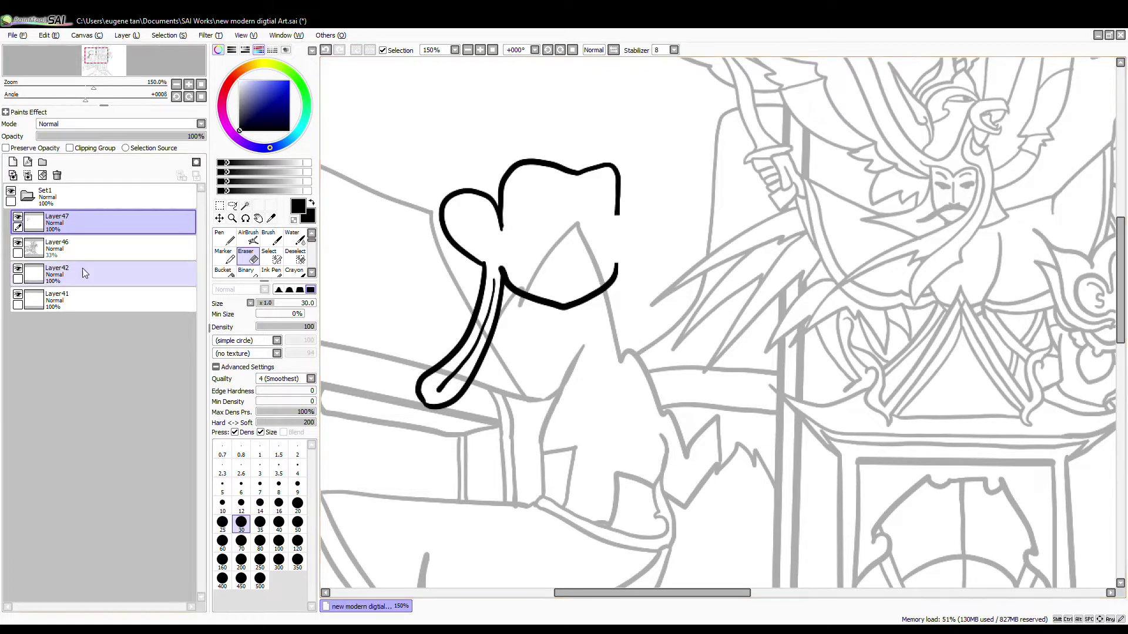
# Redraw the face's front edge and add the inner ear lines, arched eyebrows, narrow eyes and pointed nose.
pyautogui.press('n')
pyautogui.scroll(4, 591, 197)
pyautogui.moveTo(678, 205); pyautogui.dragTo(676, 414)
pyautogui.moveTo(590, 304); pyautogui.dragTo(798, 436)
pyautogui.moveTo(360, 316); pyautogui.dragTo(460, 402)
pyautogui.moveTo(458, 395); pyautogui.dragTo(461, 448)
pyautogui.moveTo(555, 297)
pyautogui.mouseDown()
pyautogui.moveTo(741, 291)
pyautogui.moveTo(762, 312)
pyautogui.mouseUp()
pyautogui.moveTo(805, 323)
pyautogui.mouseDown()
pyautogui.moveTo(819, 385)
pyautogui.moveTo(771, 481)
pyautogui.moveTo(758, 331)
pyautogui.mouseUp()
pyautogui.moveTo(786, 405); pyautogui.dragTo(777, 418)
pyautogui.moveTo(649, 369)
pyautogui.mouseDown()
pyautogui.moveTo(720, 388)
pyautogui.moveTo(729, 405)
pyautogui.mouseUp()
pyautogui.moveTo(810, 311); pyautogui.dragTo(864, 270)
pyautogui.moveTo(821, 385); pyautogui.dragTo(828, 405)
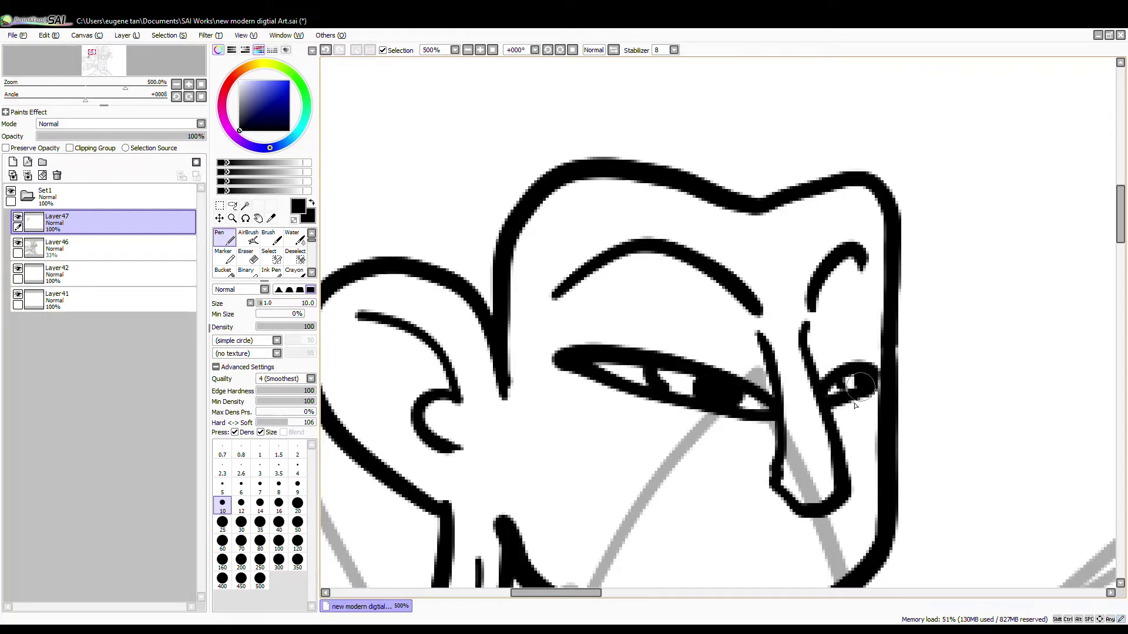
# Paint the lips below the nose in dark red.
pyautogui.click(222, 97)
pyautogui.click(282, 110)
pyautogui.moveTo(770, 527)
pyautogui.mouseDown()
pyautogui.moveTo(763, 486)
pyautogui.moveTo(812, 508)
pyautogui.moveTo(780, 529)
pyautogui.mouseUp()
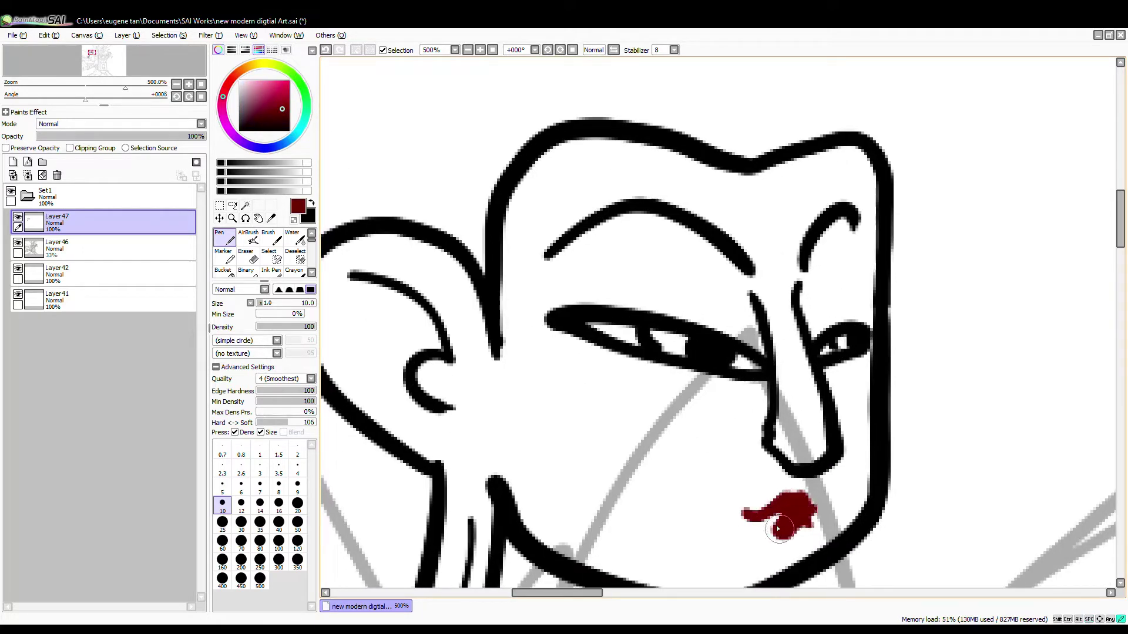
# Draw the pointed headdress ornament around the ear in black, with a curled ornament hanging behind the earlobe.
pyautogui.click(239, 130)
pyautogui.moveTo(435, 199); pyautogui.dragTo(559, 310)
pyautogui.moveTo(616, 344); pyautogui.dragTo(392, 205)
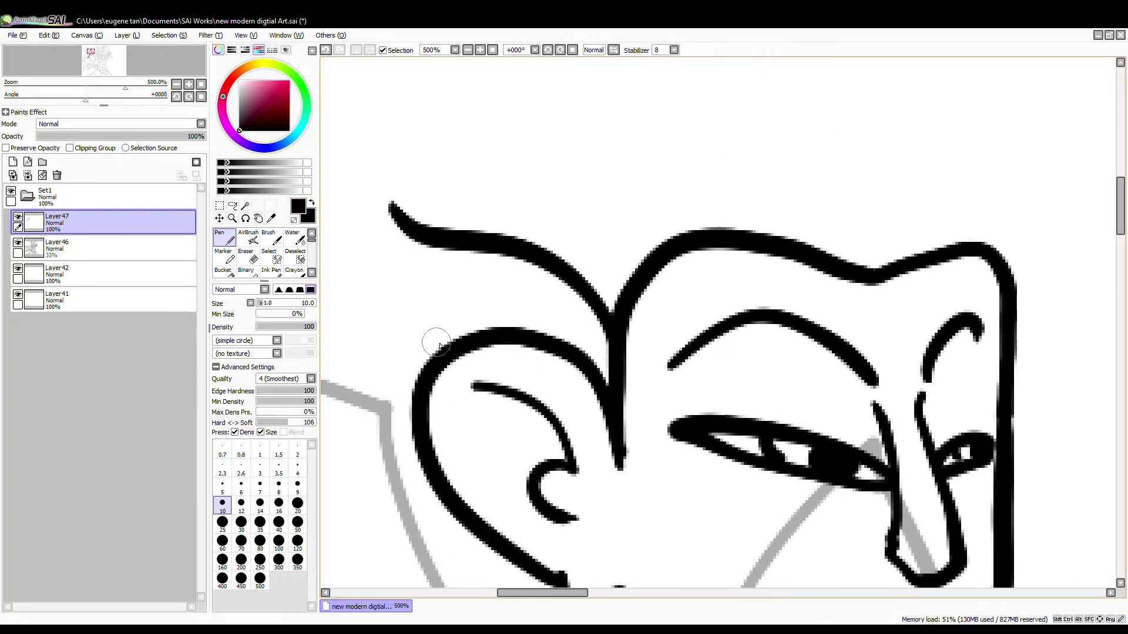
pyautogui.moveTo(442, 350); pyautogui.dragTo(368, 94)
pyautogui.moveTo(380, 141)
pyautogui.mouseDown()
pyautogui.moveTo(373, 163)
pyautogui.moveTo(391, 516)
pyautogui.moveTo(477, 398)
pyautogui.moveTo(427, 369)
pyautogui.mouseUp()
pyautogui.moveTo(427, 370); pyautogui.dragTo(566, 502)
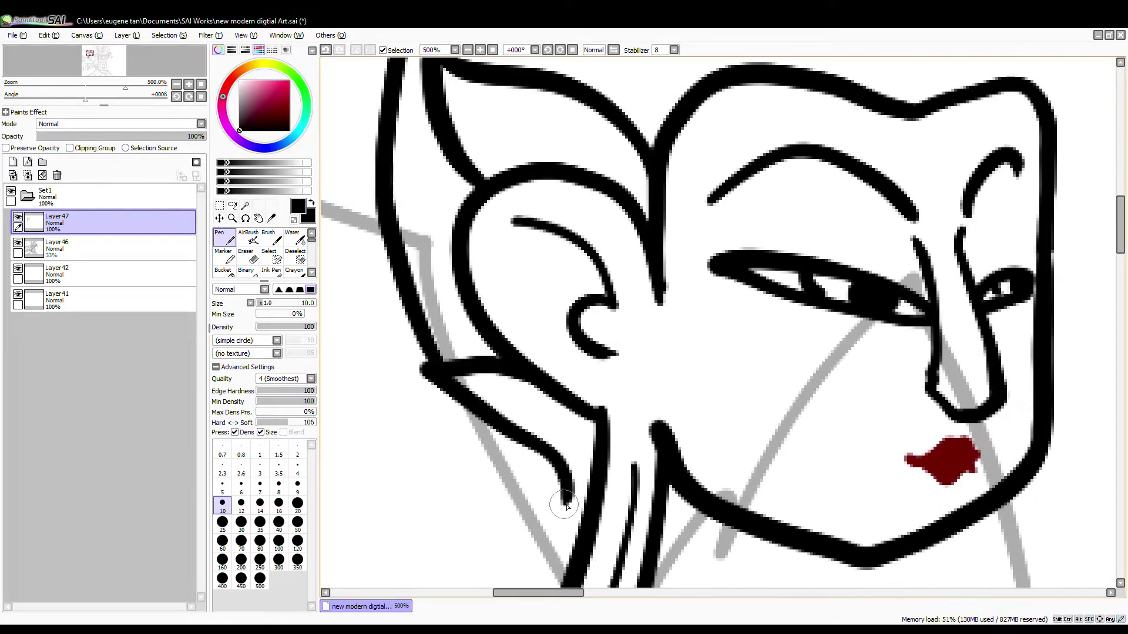
pyautogui.moveTo(578, 573)
pyautogui.mouseDown()
pyautogui.moveTo(478, 538)
pyautogui.moveTo(504, 426)
pyautogui.mouseUp()
pyautogui.moveTo(535, 455)
pyautogui.mouseDown()
pyautogui.moveTo(535, 489)
pyautogui.moveTo(566, 486)
pyautogui.mouseUp()
pyautogui.moveTo(758, 203); pyautogui.dragTo(590, 526)
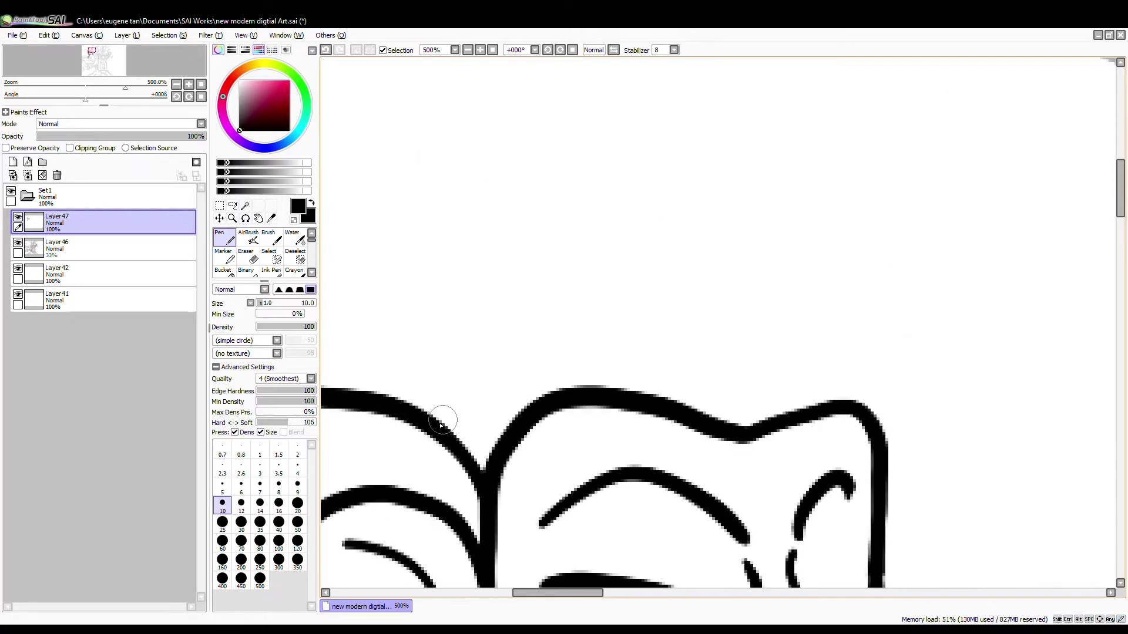
# Draw a curved headband over the forehead with a pointed teardrop jewel at its centre.
pyautogui.moveTo(443, 420); pyautogui.dragTo(696, 365)
pyautogui.moveTo(709, 414); pyautogui.dragTo(732, 162)
pyautogui.moveTo(733, 161)
pyautogui.mouseDown()
pyautogui.moveTo(794, 377)
pyautogui.moveTo(745, 424)
pyautogui.mouseUp()
pyautogui.moveTo(742, 360); pyautogui.dragTo(733, 357)
pyautogui.moveTo(800, 363); pyautogui.dragTo(883, 470)
pyautogui.moveTo(732, 535); pyautogui.dragTo(803, 287)
# Draw the jaw shadow line, the double front edge of the neck and the curved neckline beneath the head.
pyautogui.scroll(-5, 817, 196)
pyautogui.scroll(3, 747, 311)
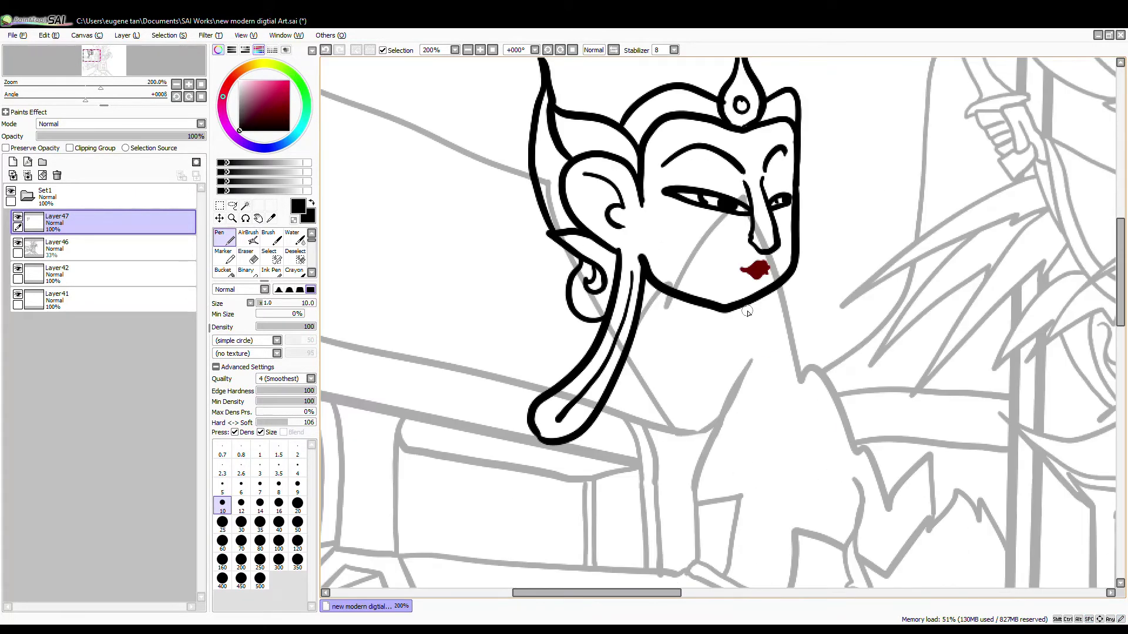
pyautogui.moveTo(645, 302); pyautogui.dragTo(717, 320)
pyautogui.moveTo(755, 357); pyautogui.dragTo(710, 465)
pyautogui.moveTo(733, 313); pyautogui.dragTo(700, 458)
pyautogui.moveTo(578, 440); pyautogui.dragTo(712, 464)
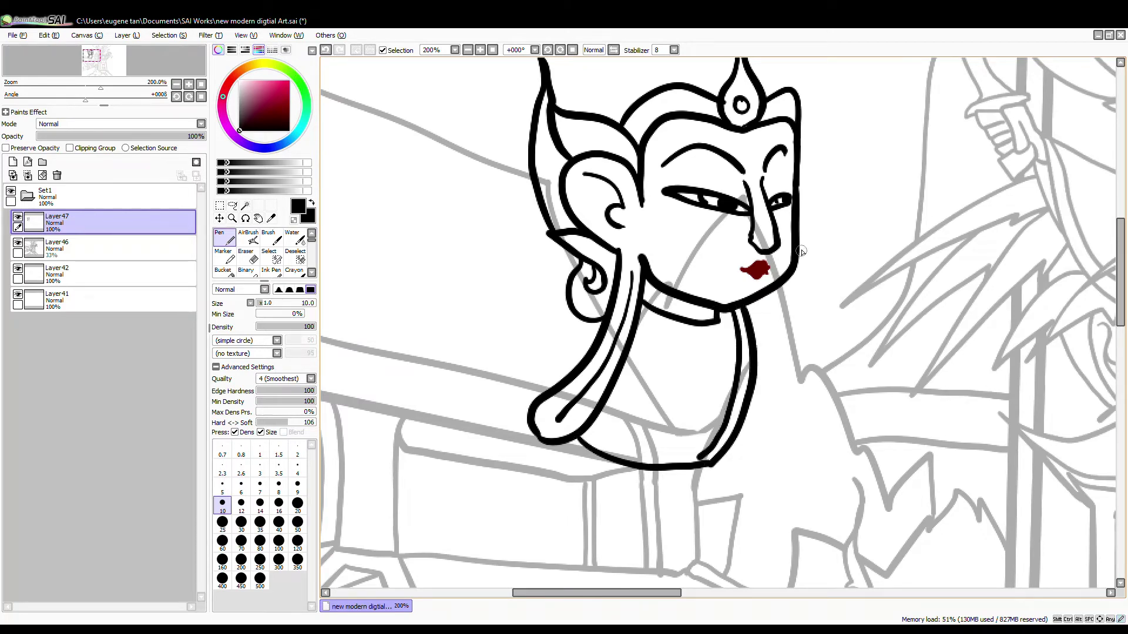
# Add pointed ornaments beside the face and a curved outline behind the ear.
pyautogui.moveTo(801, 252); pyautogui.dragTo(781, 362)
pyautogui.moveTo(821, 77); pyautogui.dragTo(800, 178)
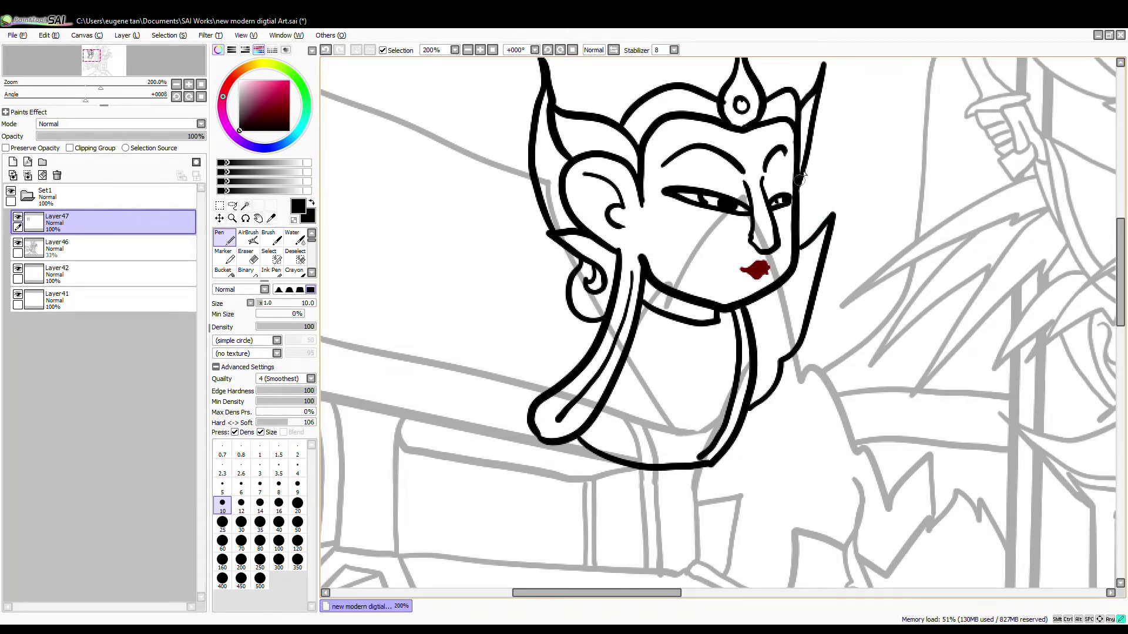
pyautogui.moveTo(532, 204); pyautogui.dragTo(567, 376)
# Set the head layer's opacity to 55%, add a new layer above it and draw a clenched fist over the earlobe.
pyautogui.click(130, 137)
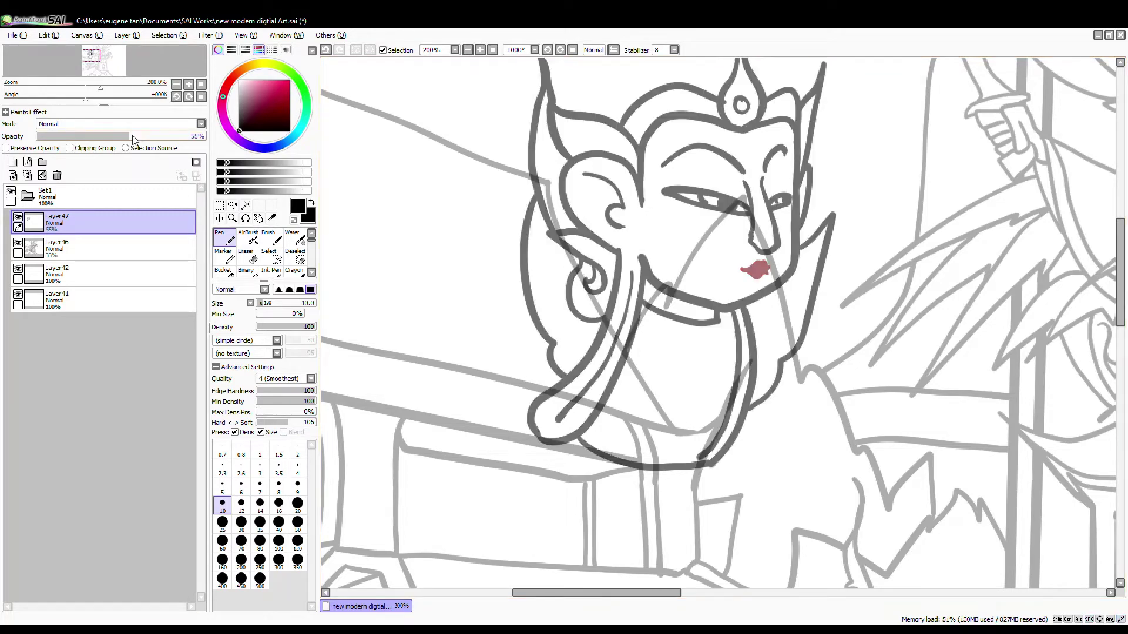
pyautogui.click(13, 163)
pyautogui.moveTo(516, 426)
pyautogui.mouseDown()
pyautogui.moveTo(495, 365)
pyautogui.moveTo(565, 334)
pyautogui.mouseUp()
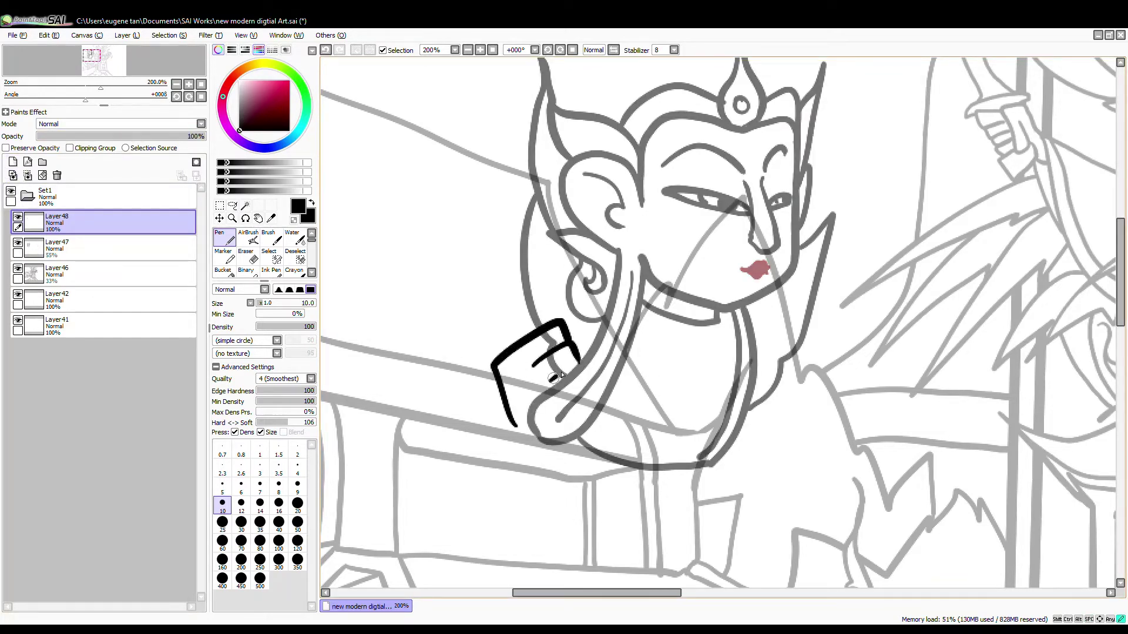
pyautogui.moveTo(551, 380); pyautogui.dragTo(587, 361)
pyautogui.moveTo(556, 400); pyautogui.dragTo(585, 370)
pyautogui.moveTo(557, 416); pyautogui.dragTo(590, 388)
pyautogui.moveTo(578, 358); pyautogui.dragTo(603, 411)
pyautogui.moveTo(569, 336); pyautogui.dragTo(605, 408)
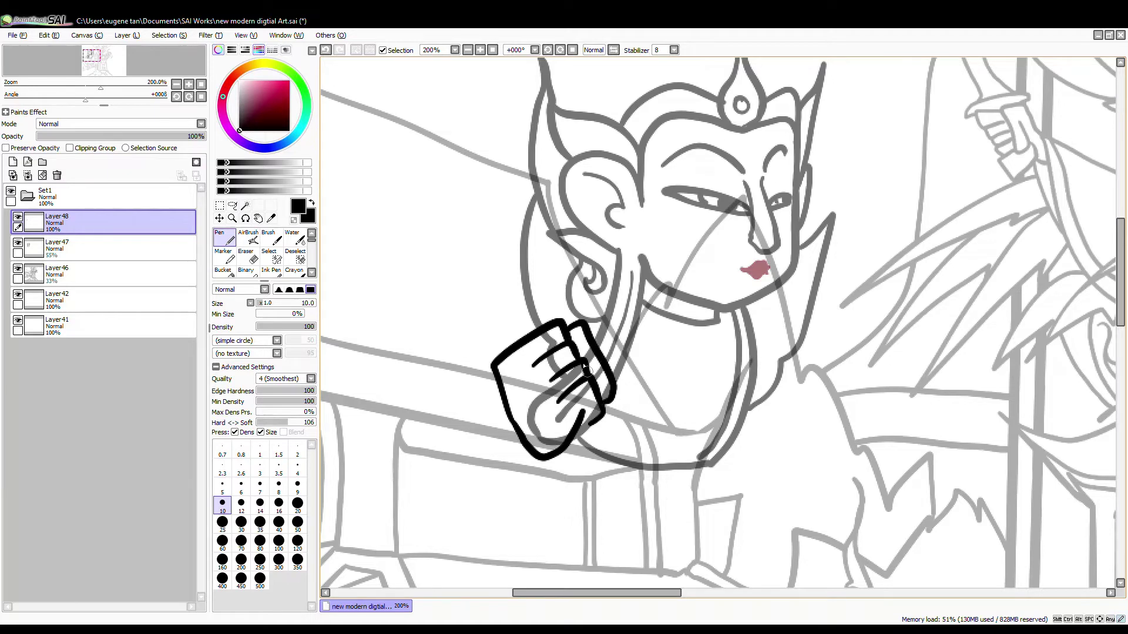
# Draw a curved sword pommel above the fist, a rectangular guard below it and a long blade with a wavy tip.
pyautogui.moveTo(575, 325)
pyautogui.mouseDown()
pyautogui.moveTo(558, 280)
pyautogui.moveTo(458, 258)
pyautogui.moveTo(510, 318)
pyautogui.mouseUp()
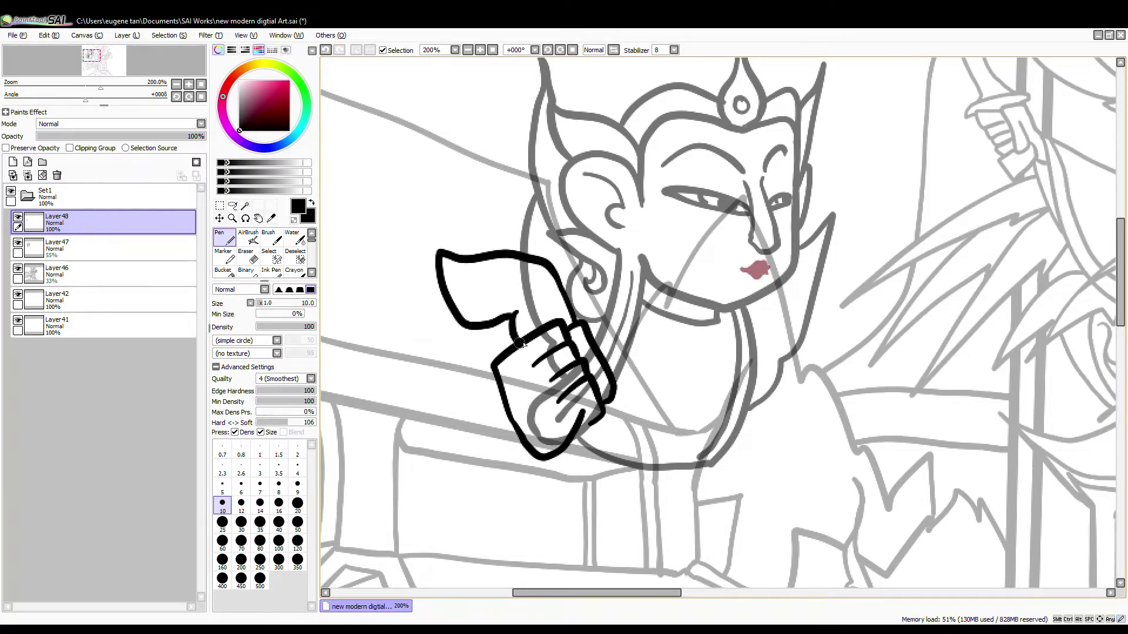
pyautogui.moveTo(542, 469)
pyautogui.mouseDown()
pyautogui.moveTo(616, 452)
pyautogui.moveTo(629, 405)
pyautogui.mouseUp()
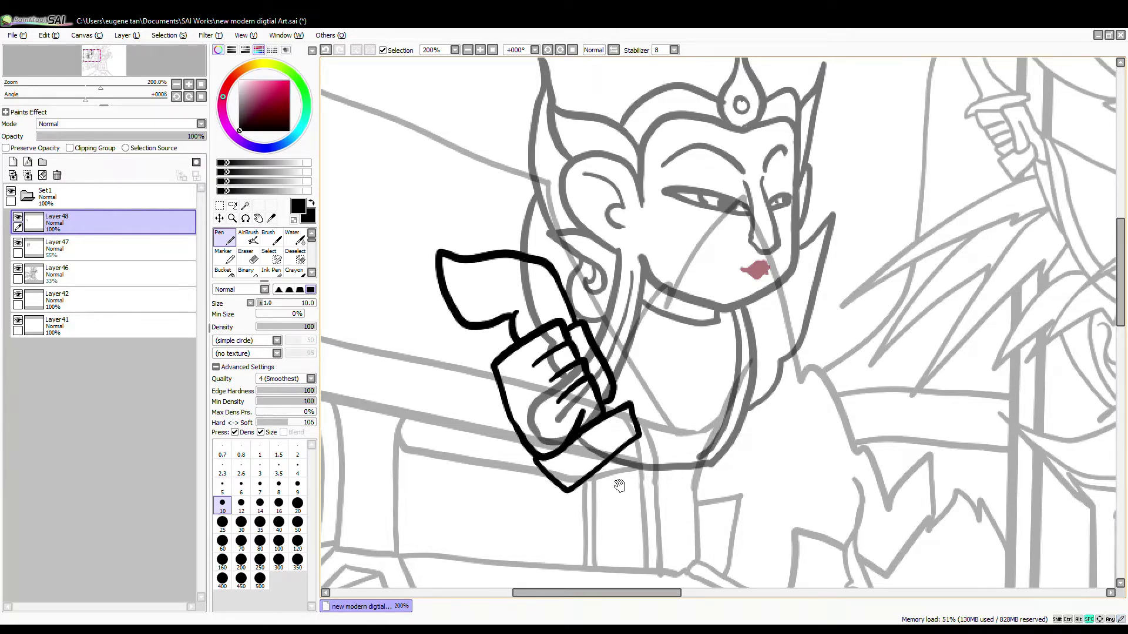
pyautogui.moveTo(620, 485)
pyautogui.mouseDown()
pyautogui.moveTo(569, 265)
pyautogui.moveTo(765, 547)
pyautogui.moveTo(564, 238)
pyautogui.moveTo(546, 179)
pyautogui.mouseUp()
pyautogui.moveTo(564, 167); pyautogui.dragTo(774, 478)
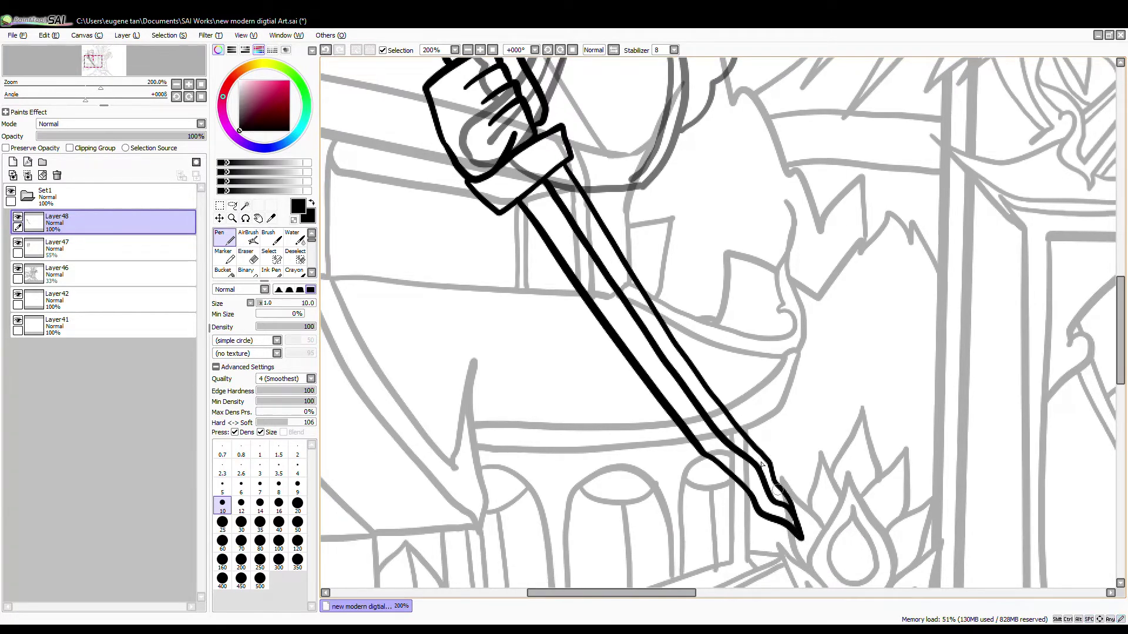
# Magic-wand the blade, guard, fist and curved shape above it on Layer48, and clear the Layer47 lines underneath.
pyautogui.moveTo(529, 176); pyautogui.dragTo(640, 406)
pyautogui.moveTo(542, 333)
pyautogui.mouseDown()
pyautogui.moveTo(572, 405)
pyautogui.moveTo(511, 461)
pyautogui.moveTo(573, 409)
pyautogui.mouseUp()
pyautogui.click(245, 205)
pyautogui.click(732, 500)
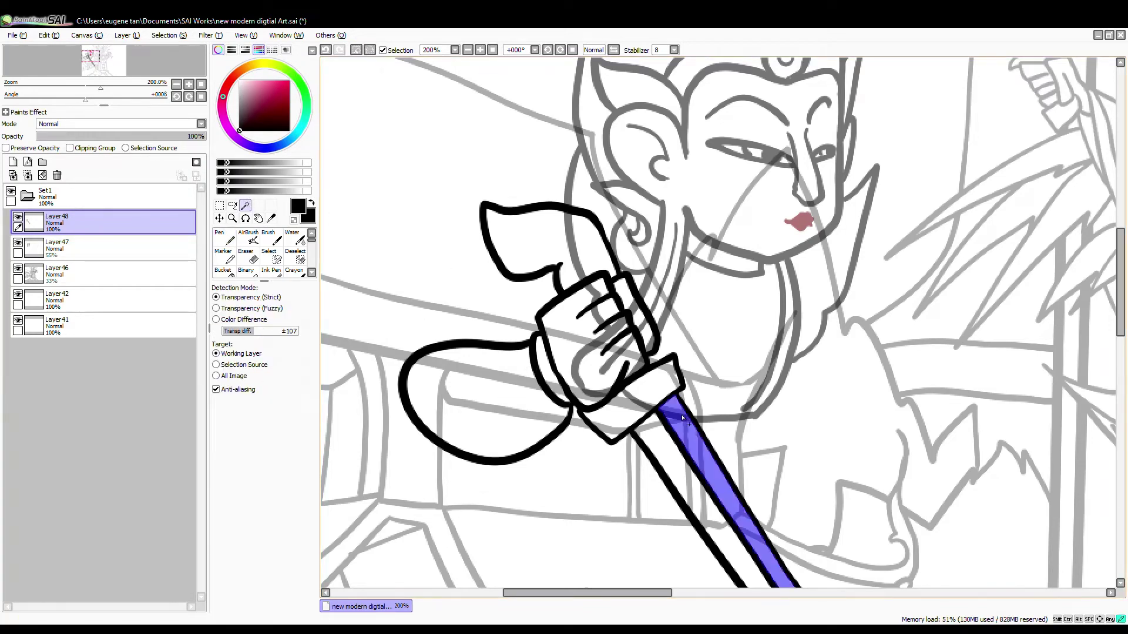
pyautogui.click(699, 500)
pyautogui.click(640, 393)
pyautogui.click(593, 347)
pyautogui.click(583, 260)
pyautogui.click(88, 248)
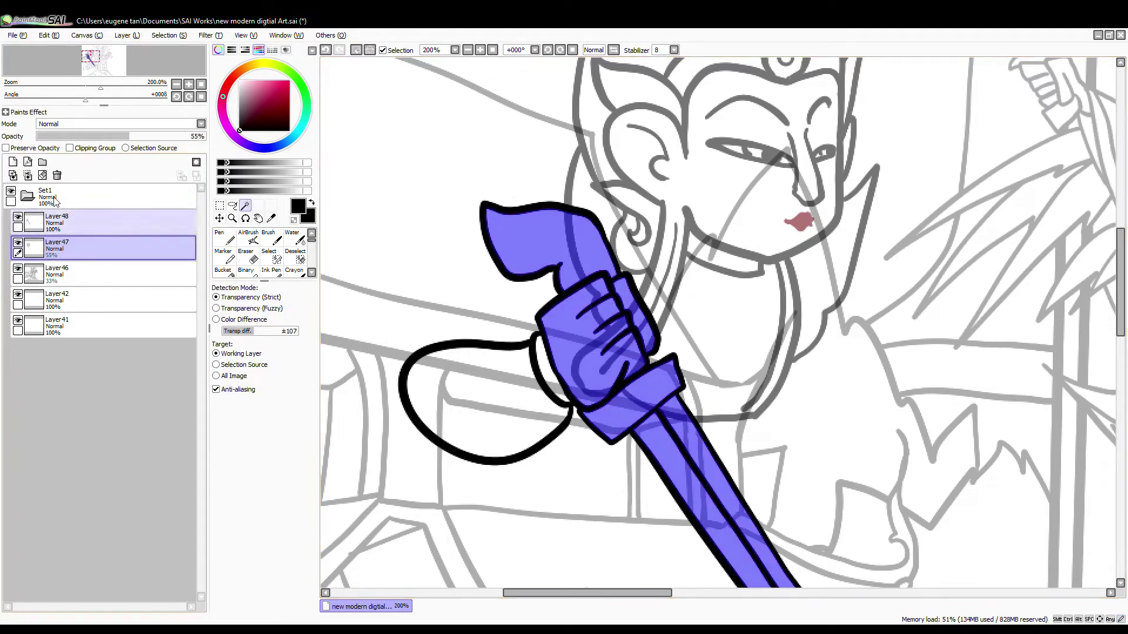
# Set Layer47's opacity to 100% and merge Layer48 down into it.
pyautogui.moveTo(129, 137); pyautogui.dragTo(207, 141)
pyautogui.click(83, 224)
pyautogui.click(28, 176)
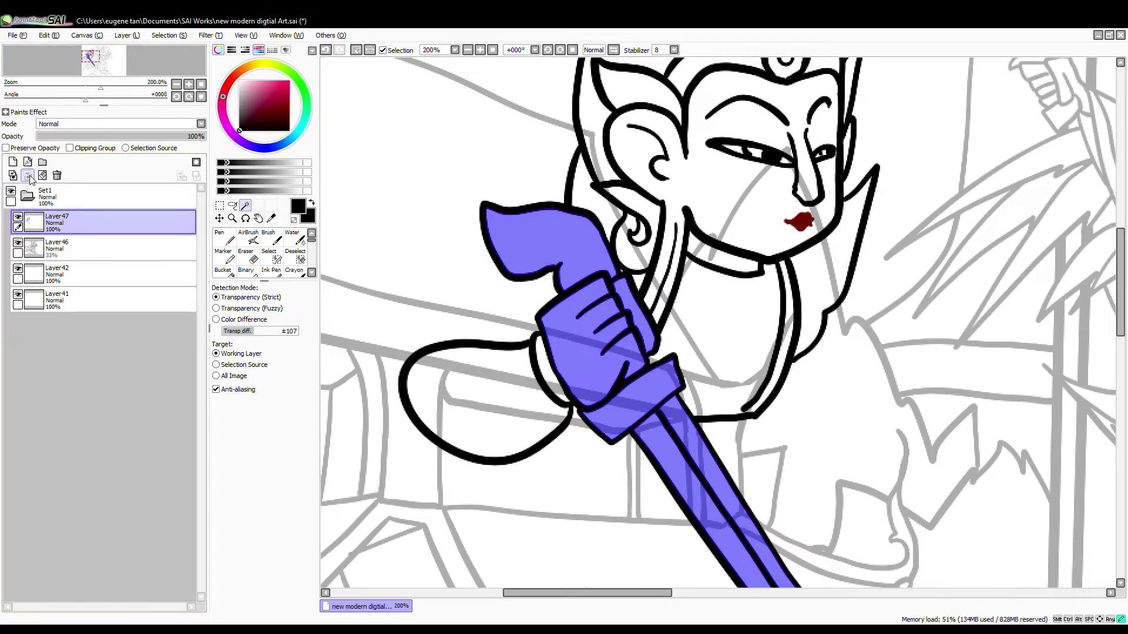
# Add a new layer above Layer46, clear the selection, and draw the upper-arm lines between the curved flap and the round sleeve.
pyautogui.click(65, 248)
pyautogui.click(13, 163)
pyautogui.click(358, 50)
pyautogui.click(219, 236)
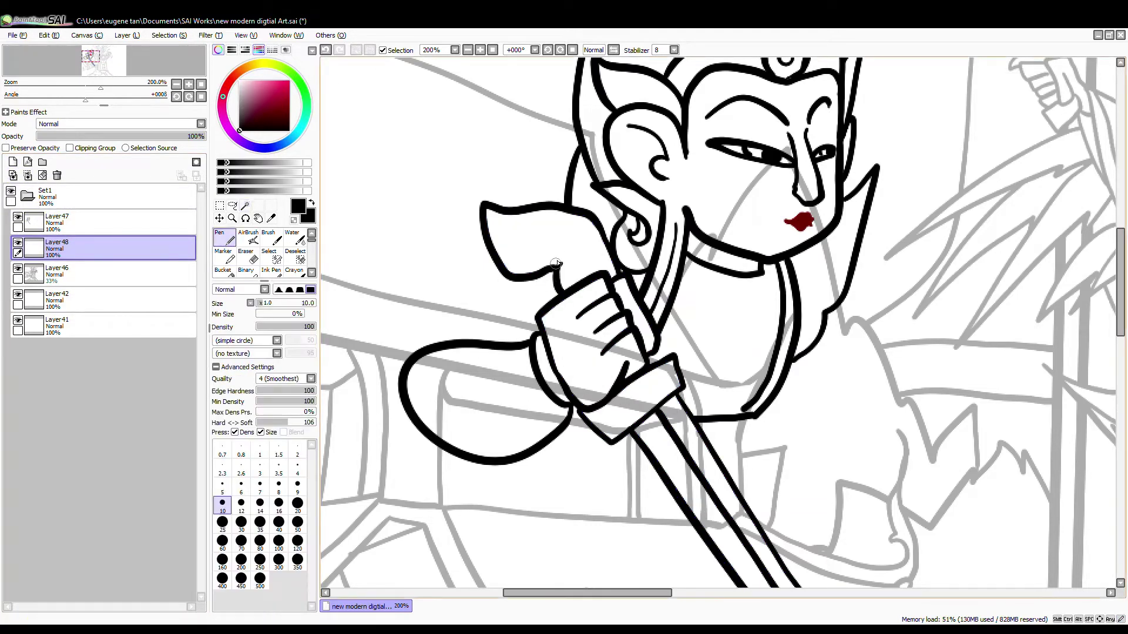
pyautogui.moveTo(561, 251)
pyautogui.mouseDown()
pyautogui.moveTo(480, 364)
pyautogui.moveTo(494, 362)
pyautogui.mouseUp()
pyautogui.moveTo(523, 305); pyautogui.dragTo(537, 322)
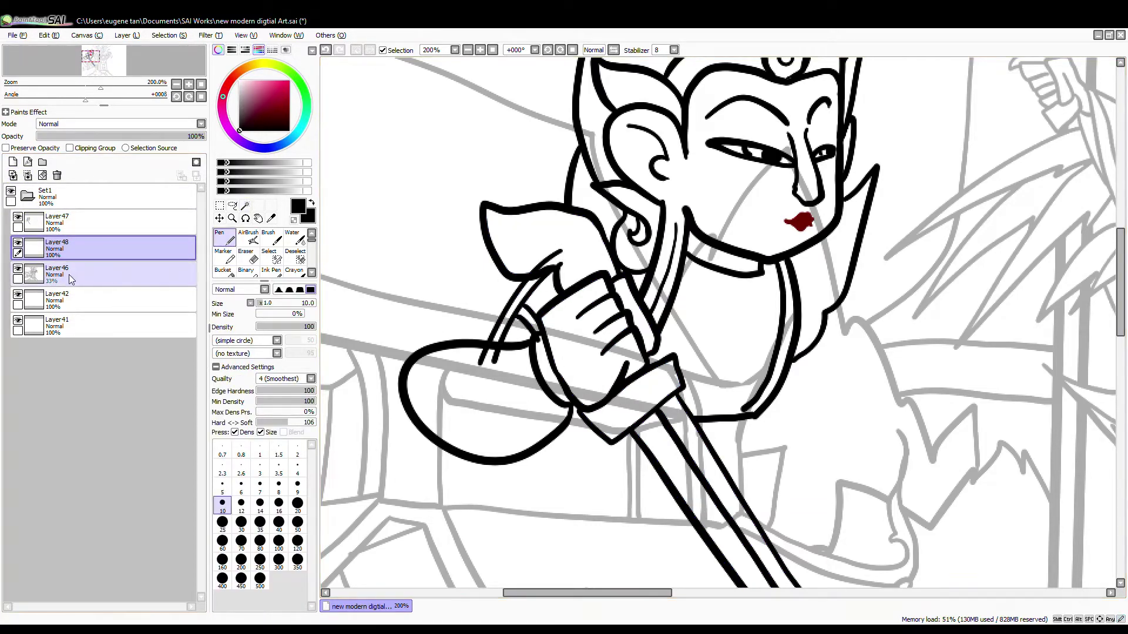
# Select the flap and sleeve areas of Layer47, clear the arm lines inside them on Layer48, and merge the two layers.
pyautogui.click(77, 223)
pyautogui.click(245, 206)
pyautogui.click(550, 238)
pyautogui.click(512, 376)
pyautogui.click(549, 358)
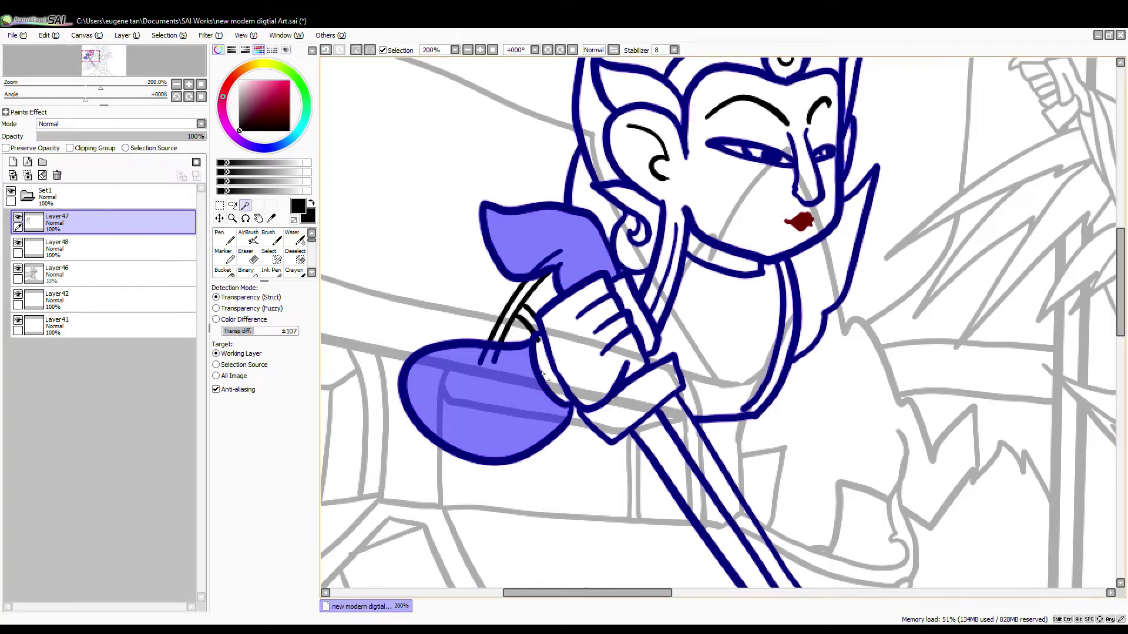
pyautogui.click(541, 372)
pyautogui.click(124, 241)
pyautogui.hotkey('ctrl', 'd')
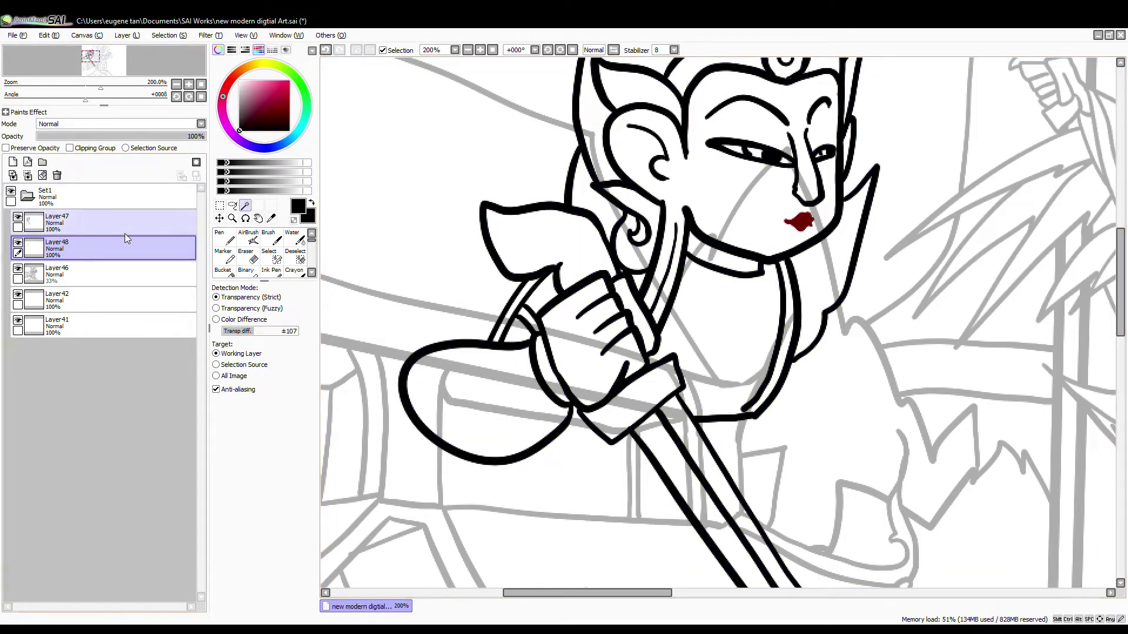
pyautogui.click(121, 226)
pyautogui.click(28, 175)
# Draw the oval cuff rings and the surrounding petals on the sword arm's round sleeve with the Pen.
pyautogui.click(225, 238)
pyautogui.moveTo(441, 365)
pyautogui.mouseDown()
pyautogui.moveTo(520, 371)
pyautogui.moveTo(494, 415)
pyautogui.mouseUp()
pyautogui.moveTo(488, 340)
pyautogui.mouseDown()
pyautogui.moveTo(406, 367)
pyautogui.moveTo(399, 452)
pyautogui.moveTo(489, 483)
pyautogui.mouseUp()
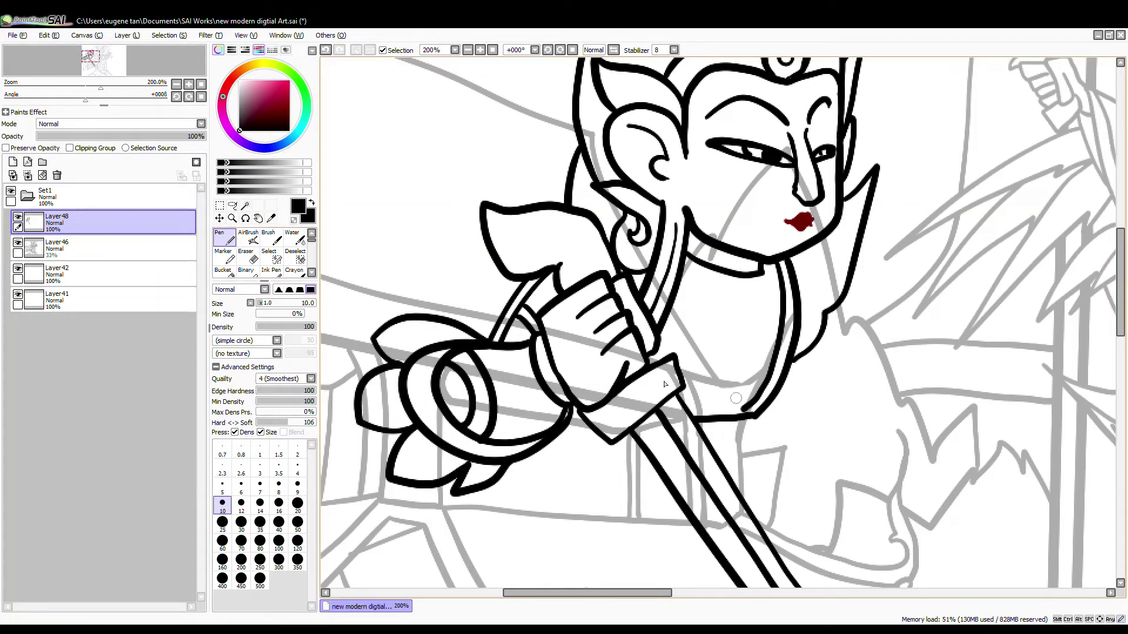
# Lower Layer48's opacity to 22% and add a new layer above it for the second hand.
pyautogui.click(74, 136)
pyautogui.click(14, 162)
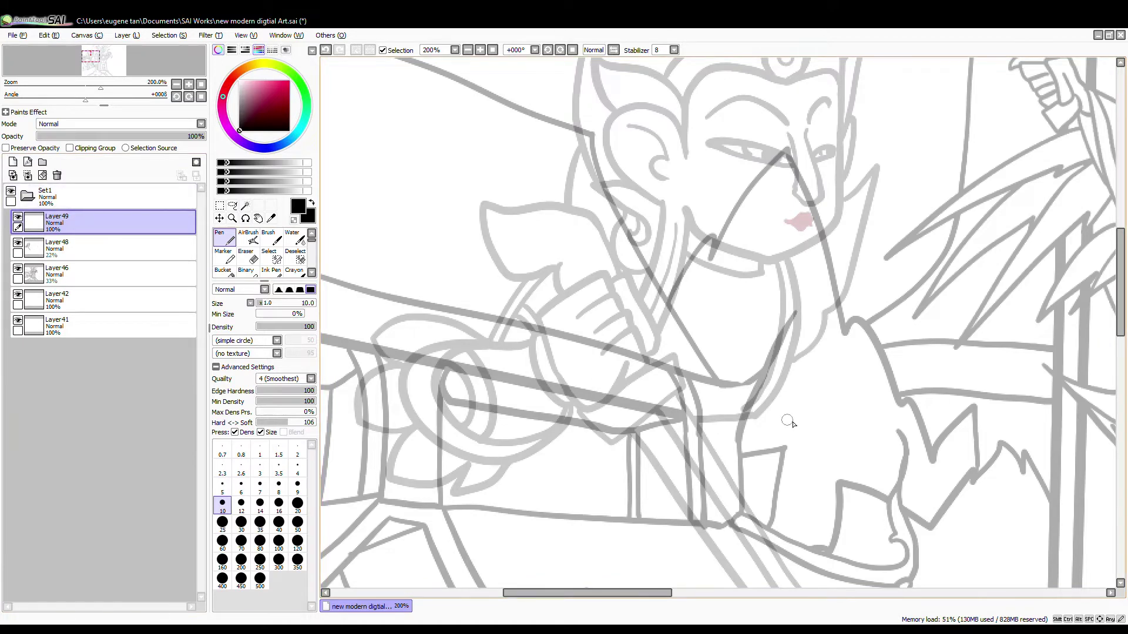
pyautogui.moveTo(826, 440)
pyautogui.mouseDown()
pyautogui.moveTo(845, 346)
pyautogui.moveTo(768, 318)
pyautogui.mouseUp()
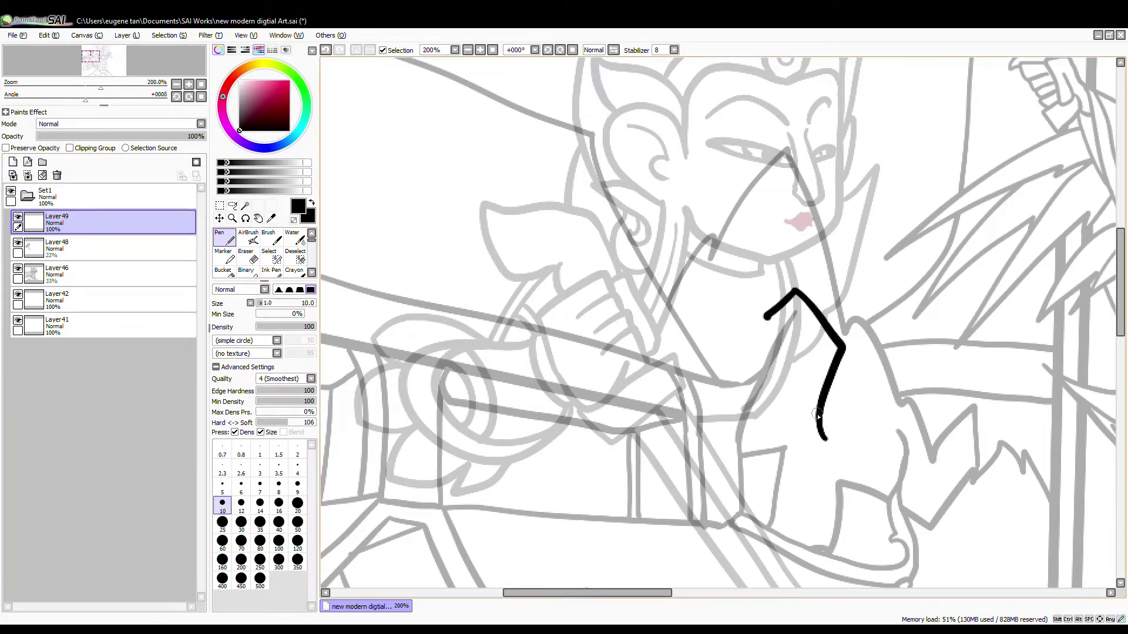
pyautogui.hotkey('ctrl', 'z')
# Draw the second hand in front of the chest, with raised and curled fingers, palm and wrist band.
pyautogui.moveTo(833, 435)
pyautogui.mouseDown()
pyautogui.moveTo(819, 393)
pyautogui.moveTo(791, 378)
pyautogui.moveTo(741, 313)
pyautogui.moveTo(713, 311)
pyautogui.moveTo(765, 446)
pyautogui.mouseUp()
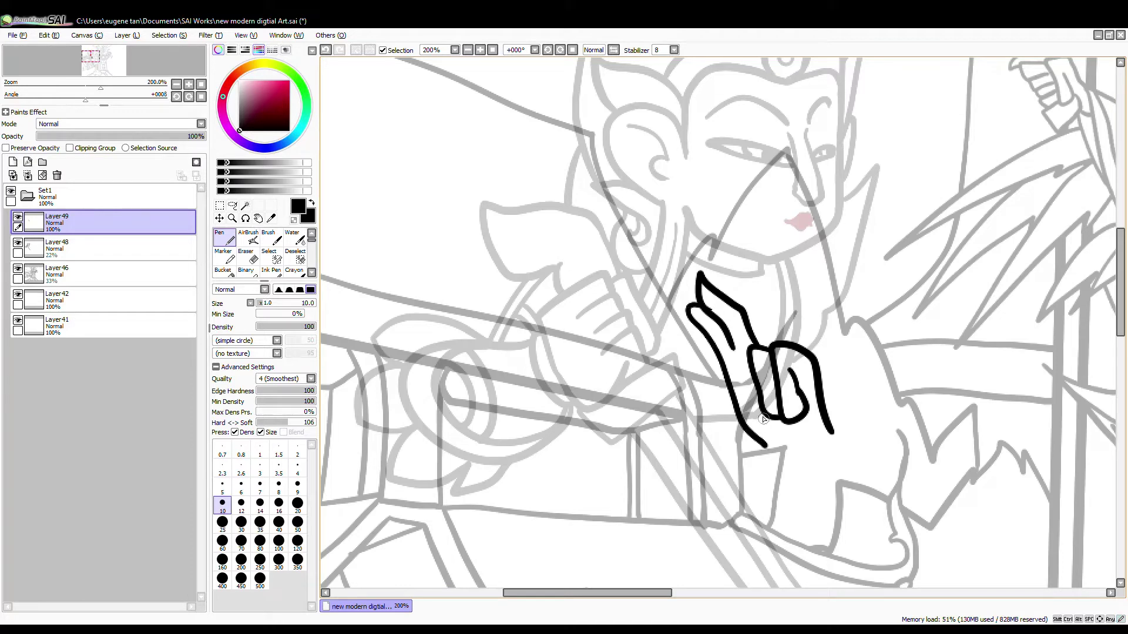
pyautogui.hotkey('ctrl', 'z')
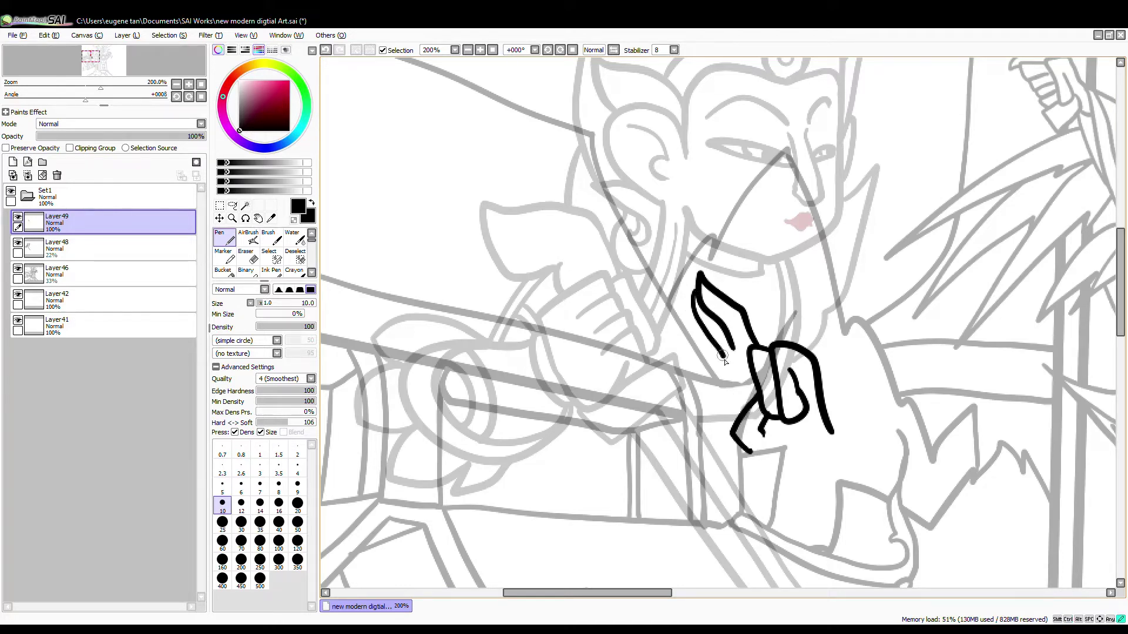
pyautogui.moveTo(752, 451)
pyautogui.mouseDown()
pyautogui.moveTo(827, 418)
pyautogui.moveTo(806, 470)
pyautogui.mouseUp()
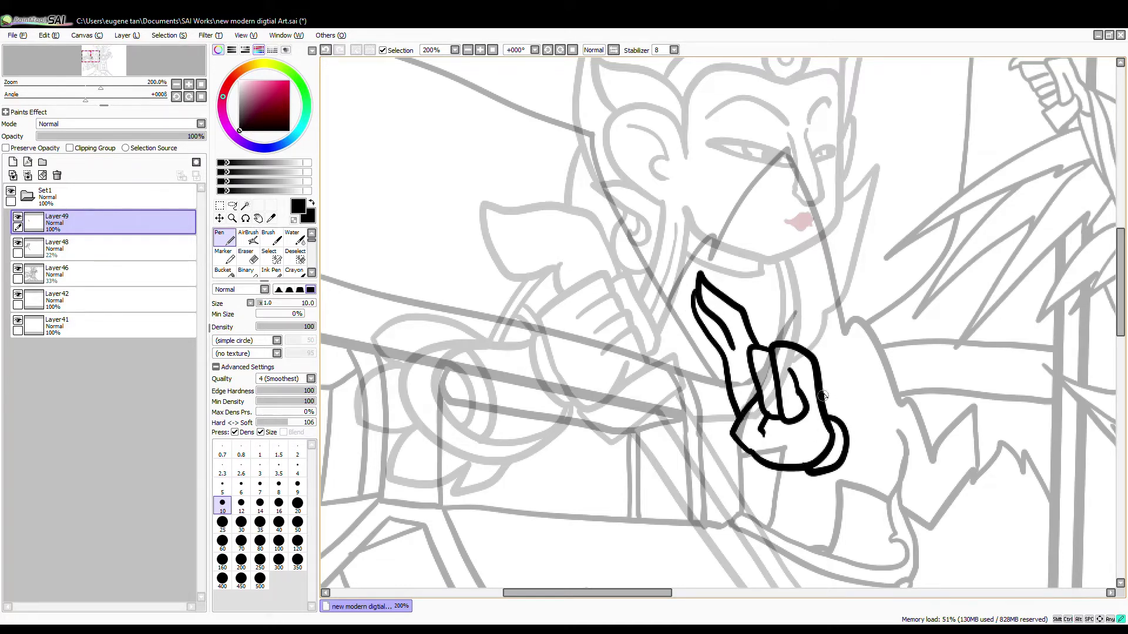
# Draw the round sleeve cuff behind the second hand's wrist and the pointed petals around it.
pyautogui.moveTo(823, 396); pyautogui.dragTo(859, 467)
pyautogui.moveTo(829, 405); pyautogui.dragTo(853, 440)
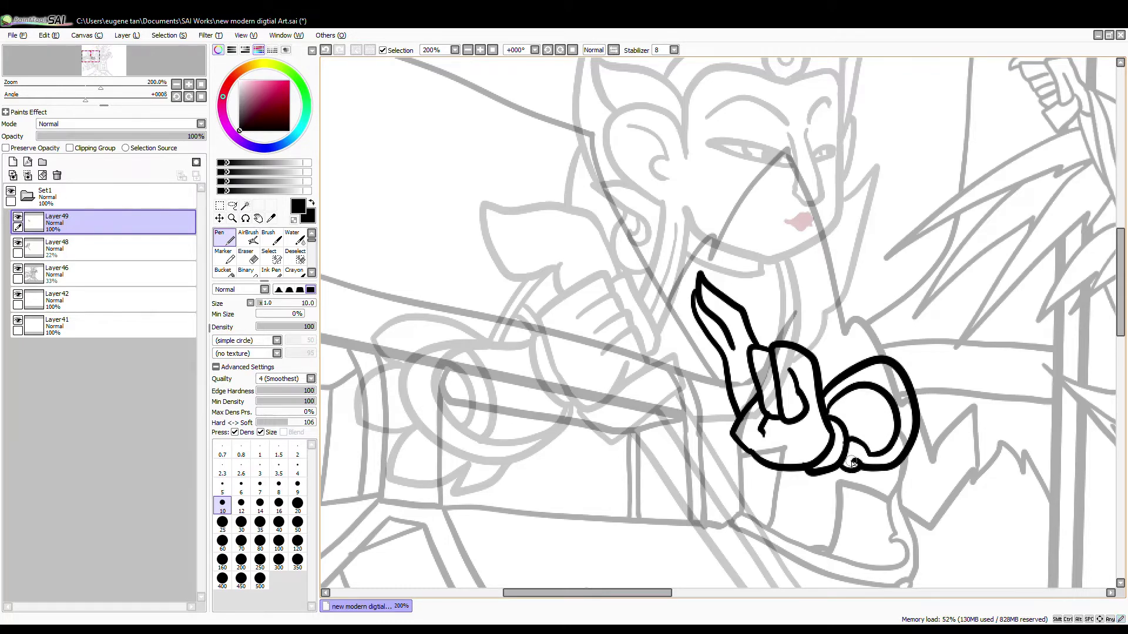
pyautogui.moveTo(862, 358)
pyautogui.mouseDown()
pyautogui.moveTo(960, 353)
pyautogui.moveTo(919, 449)
pyautogui.moveTo(890, 467)
pyautogui.mouseUp()
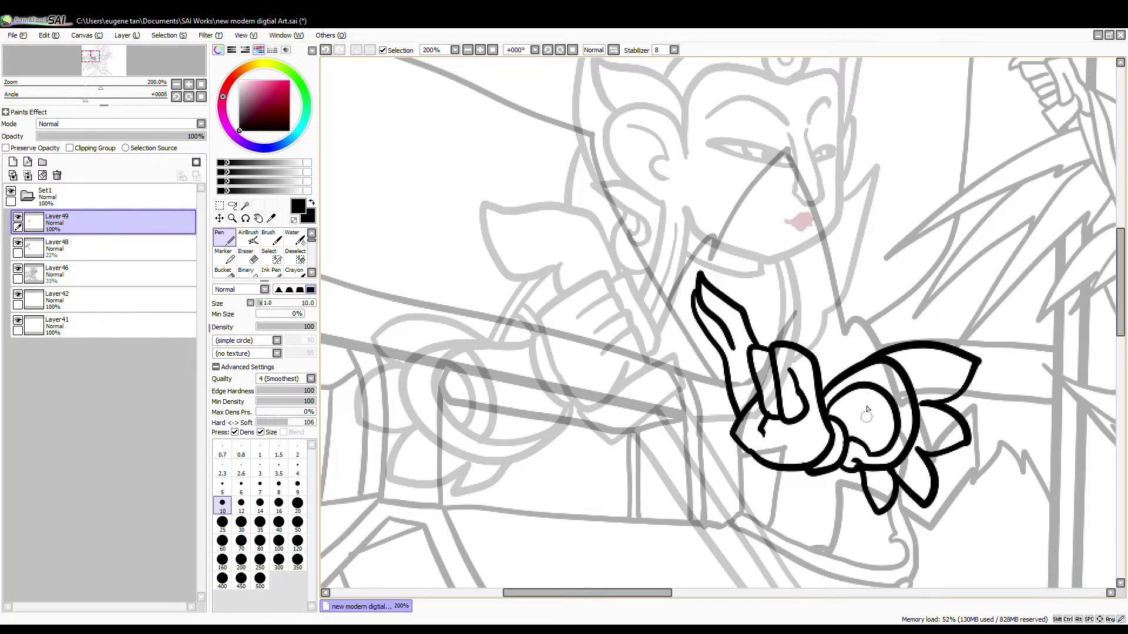
# Magic-wand the second hand, cuff and upper petal on Layer49, clear the Layer48 lines beneath them, and deselect.
pyautogui.click(245, 205)
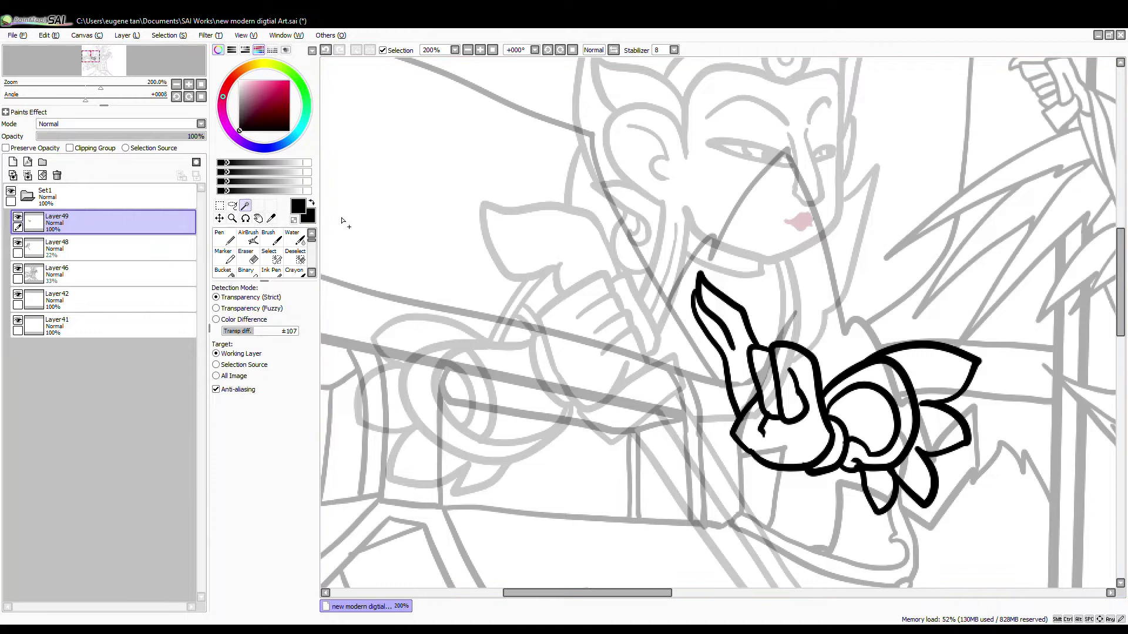
pyautogui.click(793, 443)
pyautogui.click(759, 379)
pyautogui.click(863, 370)
pyautogui.click(940, 367)
pyautogui.click(88, 248)
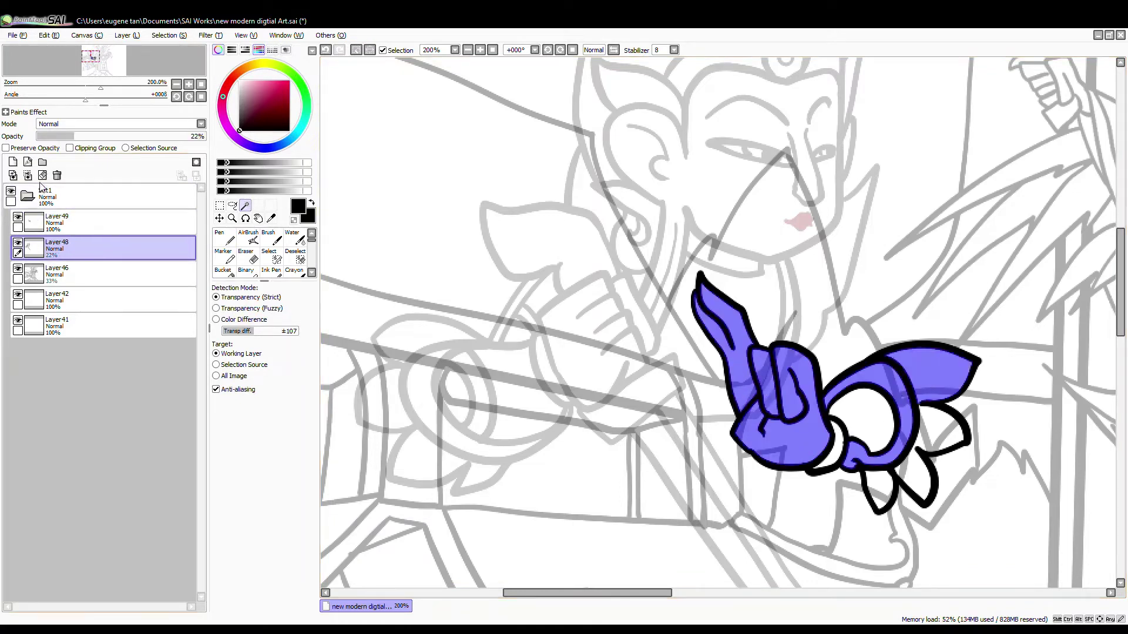
pyautogui.click(356, 50)
# Set Layer48's opacity to 100% and merge Layer49 down into it.
pyautogui.moveTo(74, 137); pyautogui.dragTo(202, 136)
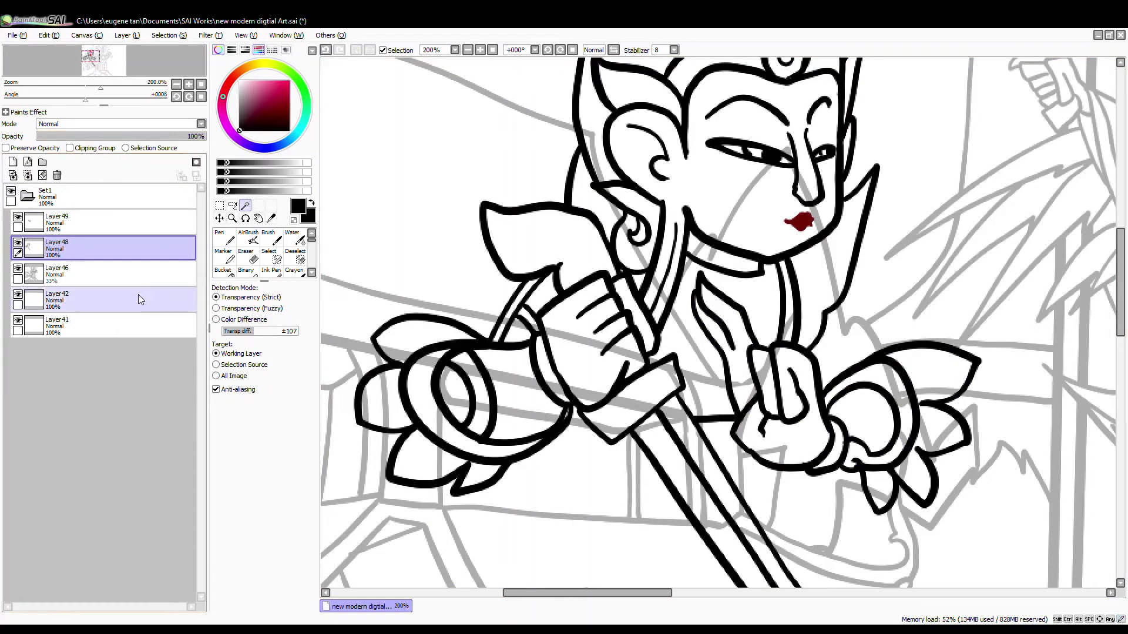
pyautogui.click(88, 223)
pyautogui.click(28, 176)
# Draw the second arm's upper-arm lines, the neckline and the jagged chest ornament with the Pen.
pyautogui.click(224, 237)
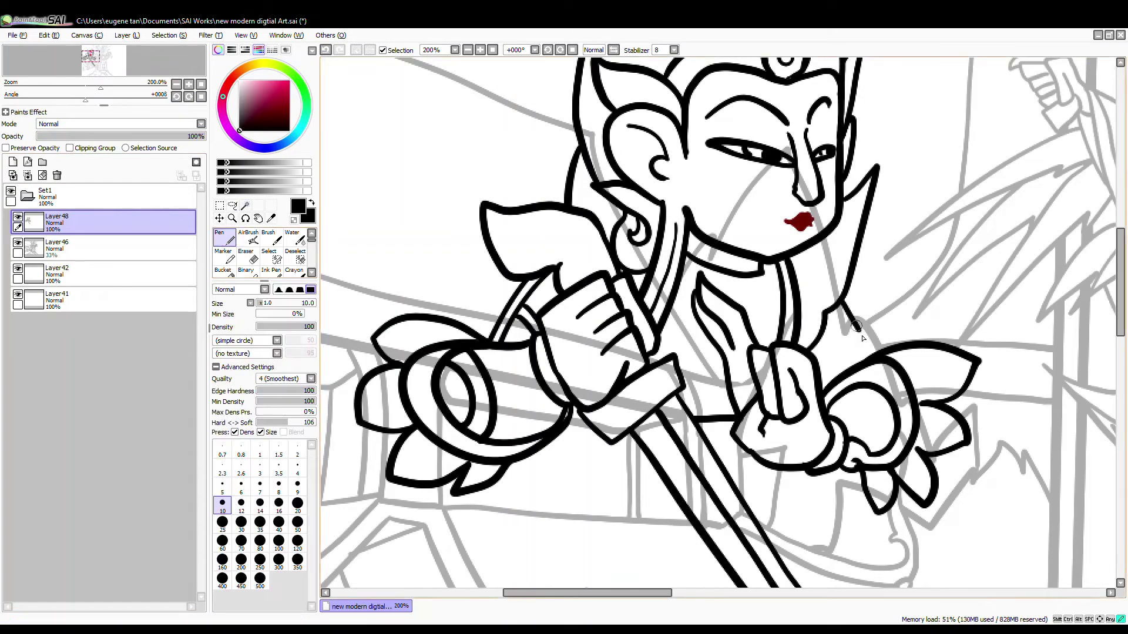
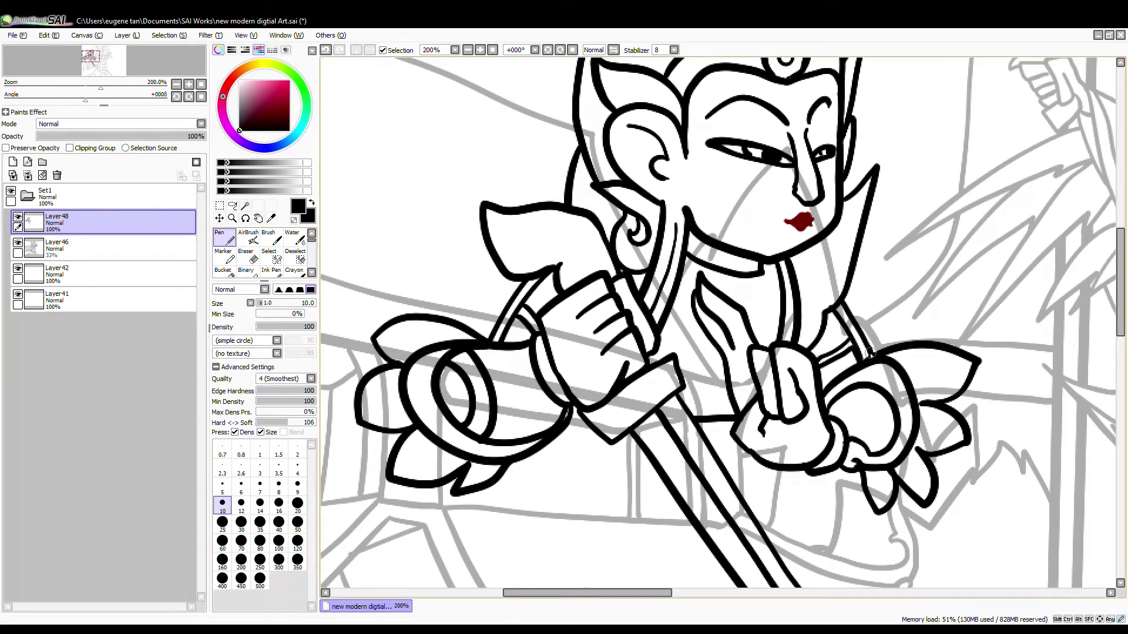
pyautogui.moveTo(670, 319); pyautogui.dragTo(725, 374)
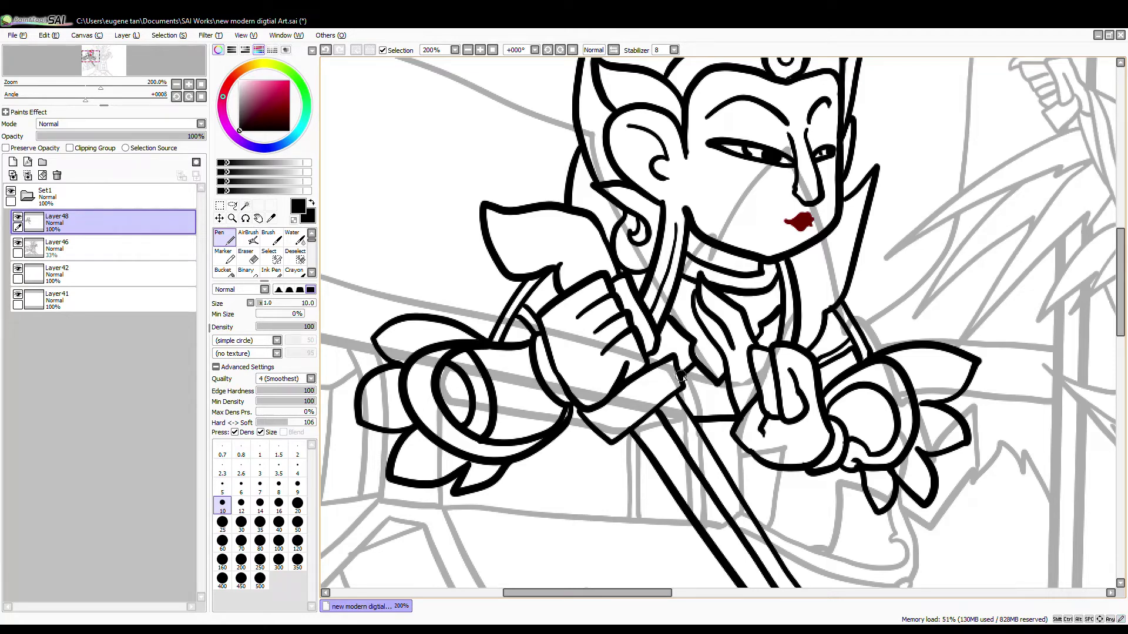
# Add a new layer between Layer48 and Layer46, then set Layer46's opacity to 10% and the new layer's to 51%.
pyautogui.scroll(-5, 722, 337)
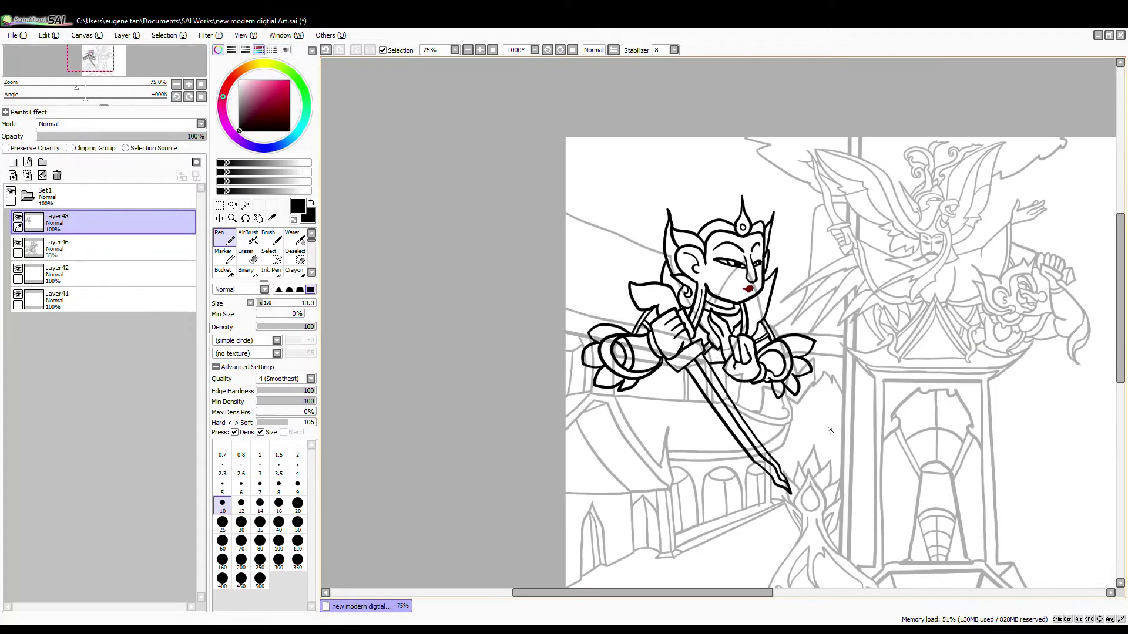
pyautogui.moveTo(831, 431); pyautogui.dragTo(702, 328)
pyautogui.click(88, 249)
pyautogui.click(13, 162)
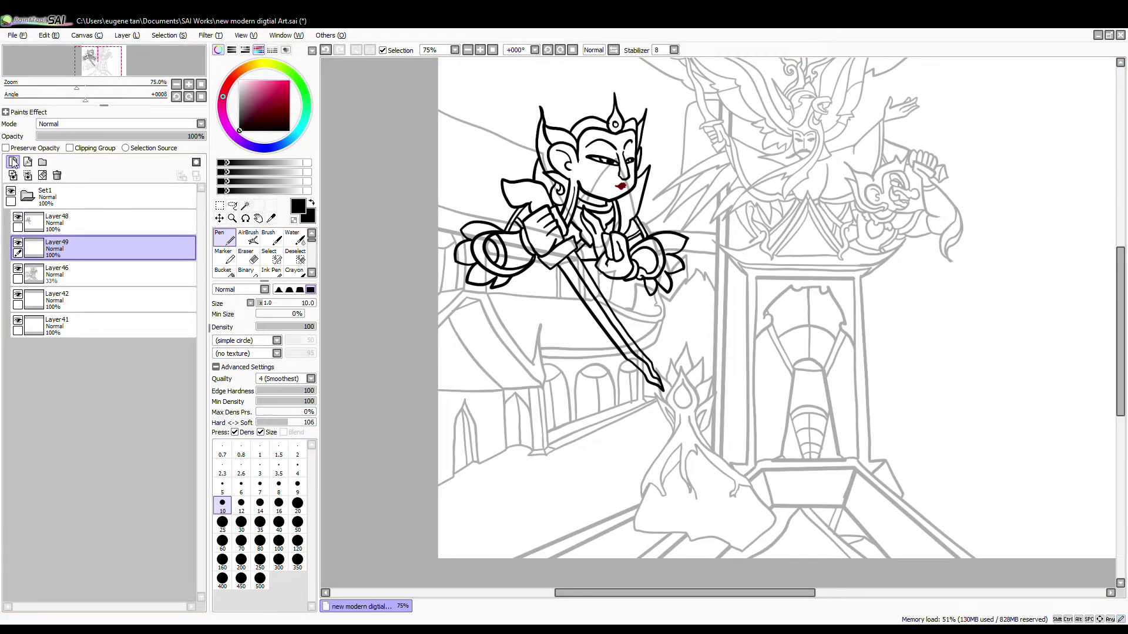
pyautogui.click(88, 274)
pyautogui.moveTo(92, 136); pyautogui.dragTo(54, 136)
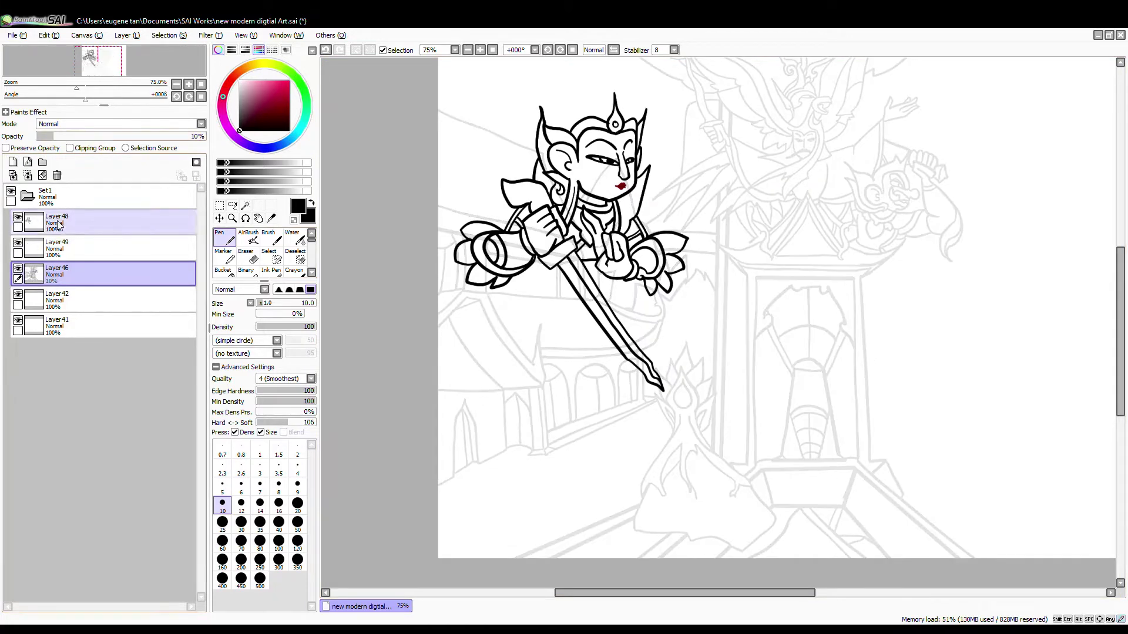
pyautogui.click(97, 252)
pyautogui.moveTo(200, 136); pyautogui.dragTo(123, 137)
# Sketch the waist knot behind the sword and the pointed sash panels hanging from it on Layer49.
pyautogui.scroll(4, 562, 271)
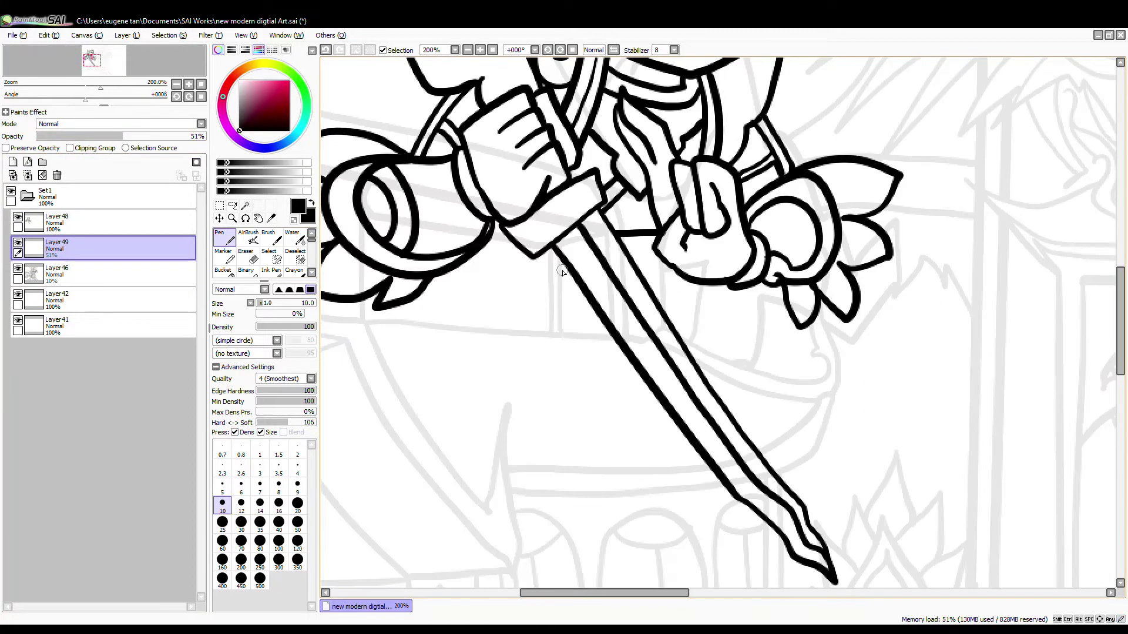
pyautogui.moveTo(668, 288); pyautogui.dragTo(612, 317)
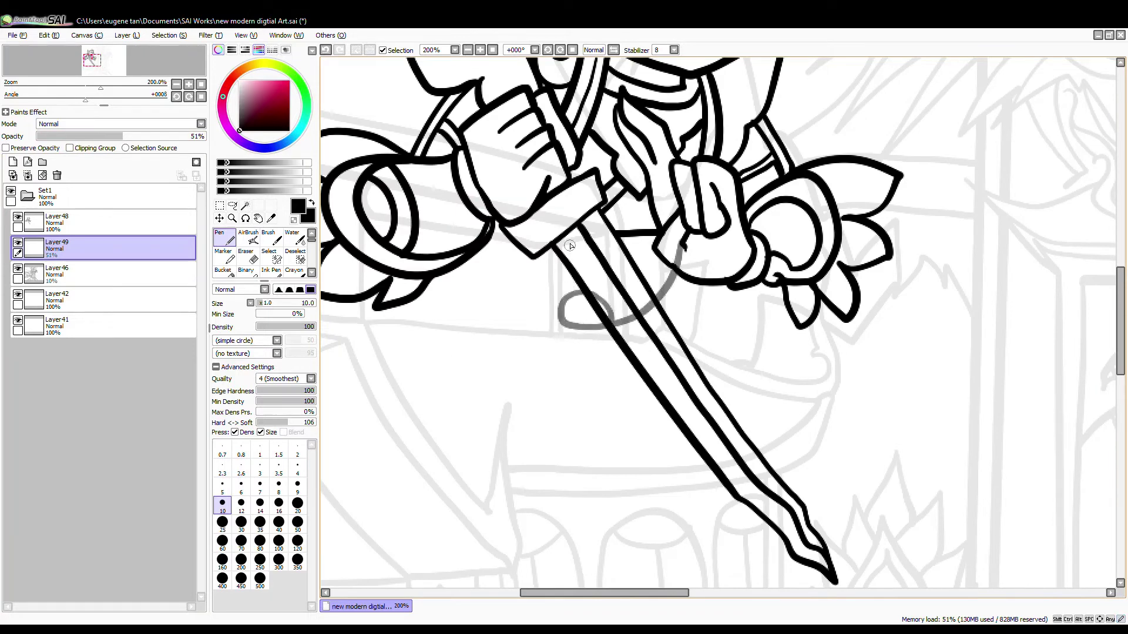
pyautogui.moveTo(544, 322)
pyautogui.mouseDown()
pyautogui.moveTo(655, 443)
pyautogui.moveTo(532, 584)
pyautogui.mouseUp()
pyautogui.moveTo(531, 585); pyautogui.dragTo(564, 458)
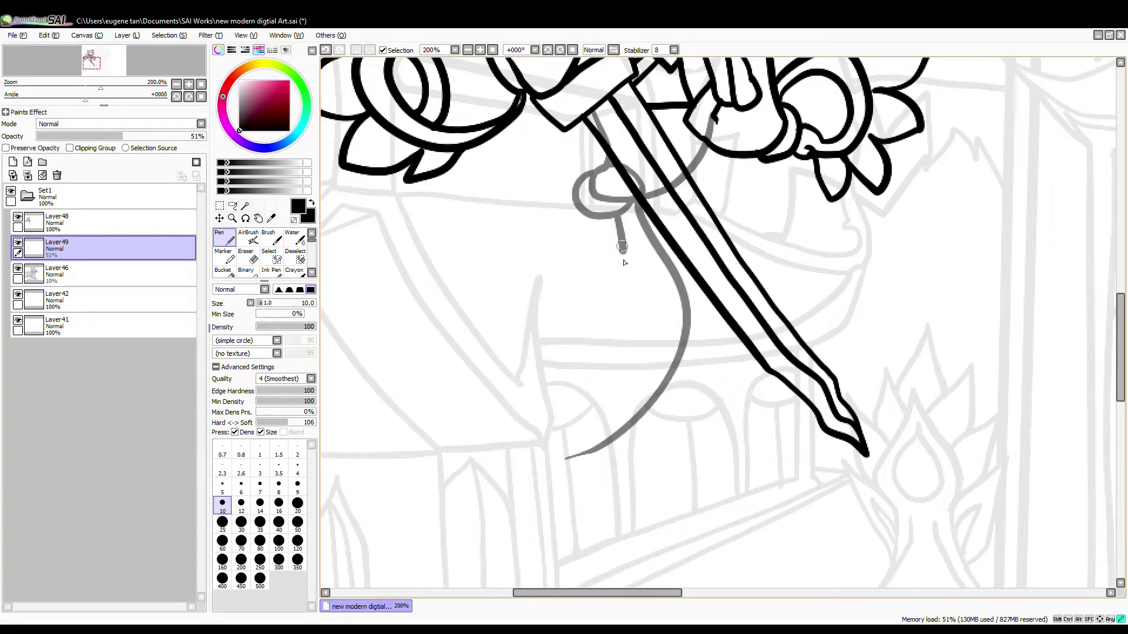
pyautogui.moveTo(622, 246)
pyautogui.mouseDown()
pyautogui.moveTo(546, 464)
pyautogui.moveTo(620, 433)
pyautogui.mouseUp()
pyautogui.moveTo(676, 288)
pyautogui.mouseDown()
pyautogui.moveTo(680, 541)
pyautogui.moveTo(620, 435)
pyautogui.mouseUp()
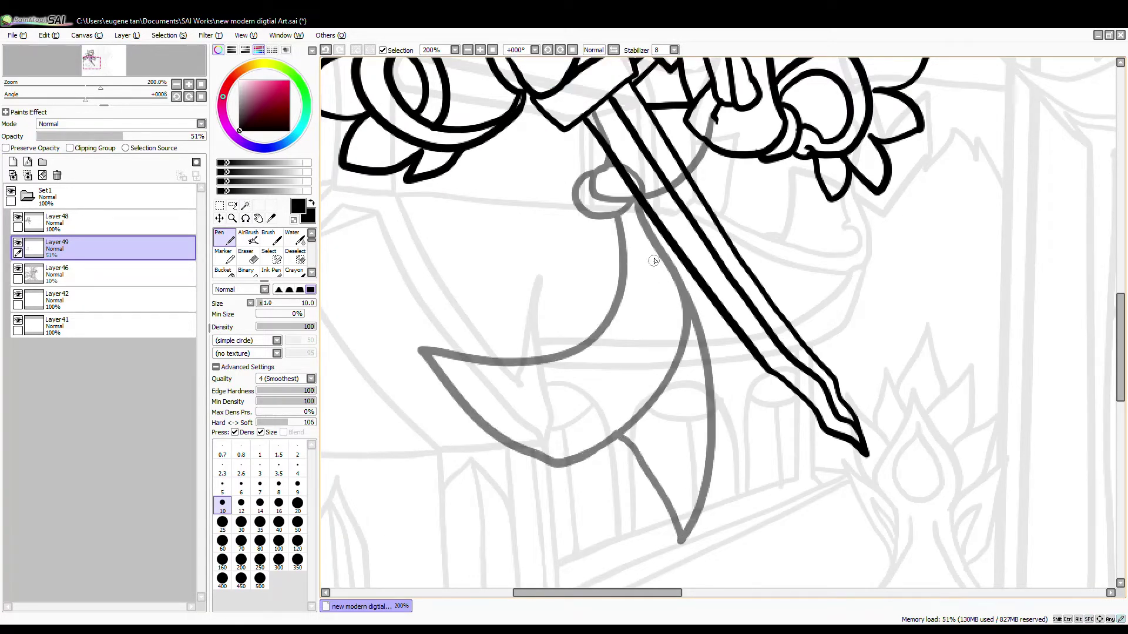
pyautogui.moveTo(653, 260)
pyautogui.mouseDown()
pyautogui.moveTo(771, 496)
pyautogui.moveTo(702, 475)
pyautogui.mouseUp()
# Sketch the torso side and the layered curved hip bands on both sides of the waist knot.
pyautogui.moveTo(521, 109); pyautogui.dragTo(574, 172)
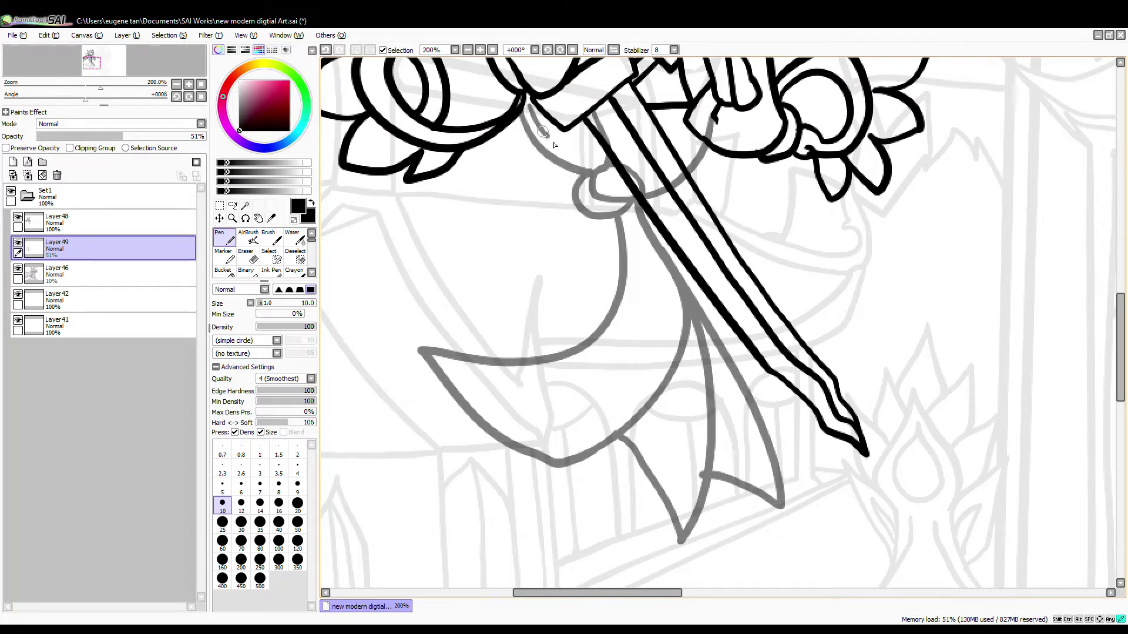
pyautogui.moveTo(513, 119); pyautogui.dragTo(329, 237)
pyautogui.moveTo(552, 272); pyautogui.dragTo(645, 256)
pyautogui.moveTo(711, 215)
pyautogui.mouseDown()
pyautogui.moveTo(680, 235)
pyautogui.moveTo(432, 209)
pyautogui.moveTo(625, 241)
pyautogui.moveTo(701, 203)
pyautogui.mouseUp()
pyautogui.moveTo(447, 197)
pyautogui.mouseDown()
pyautogui.moveTo(397, 282)
pyautogui.moveTo(705, 250)
pyautogui.mouseUp()
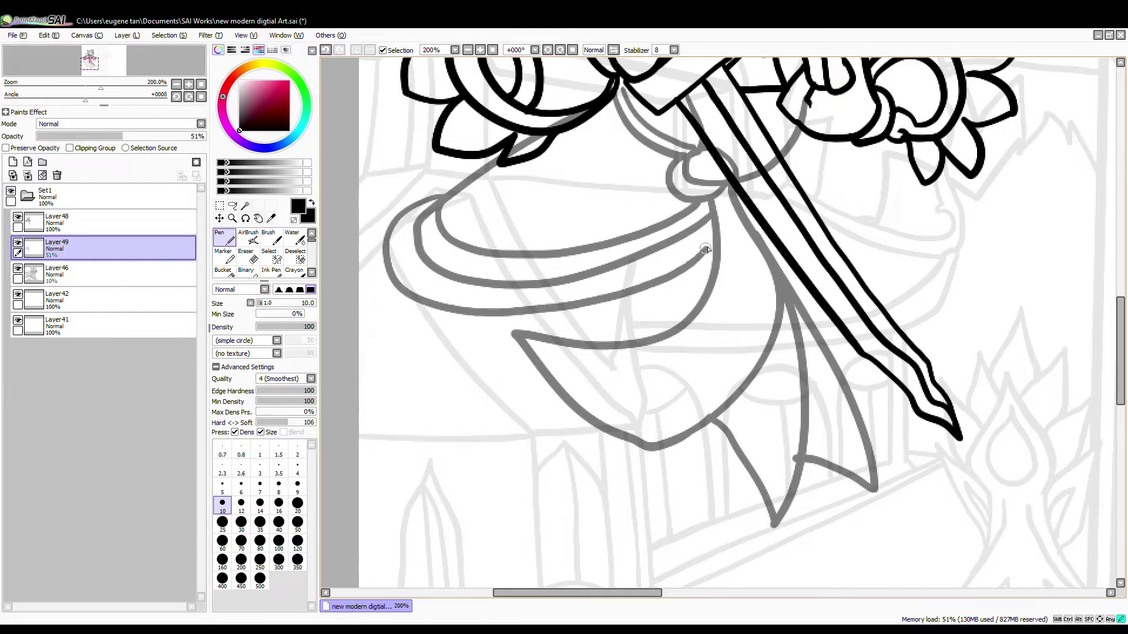
pyautogui.moveTo(790, 150); pyautogui.dragTo(764, 249)
pyautogui.moveTo(833, 175); pyautogui.dragTo(781, 239)
# Sketch the leg under the wide hip bands, down to its pointed shoe.
pyautogui.moveTo(647, 346); pyautogui.dragTo(687, 236)
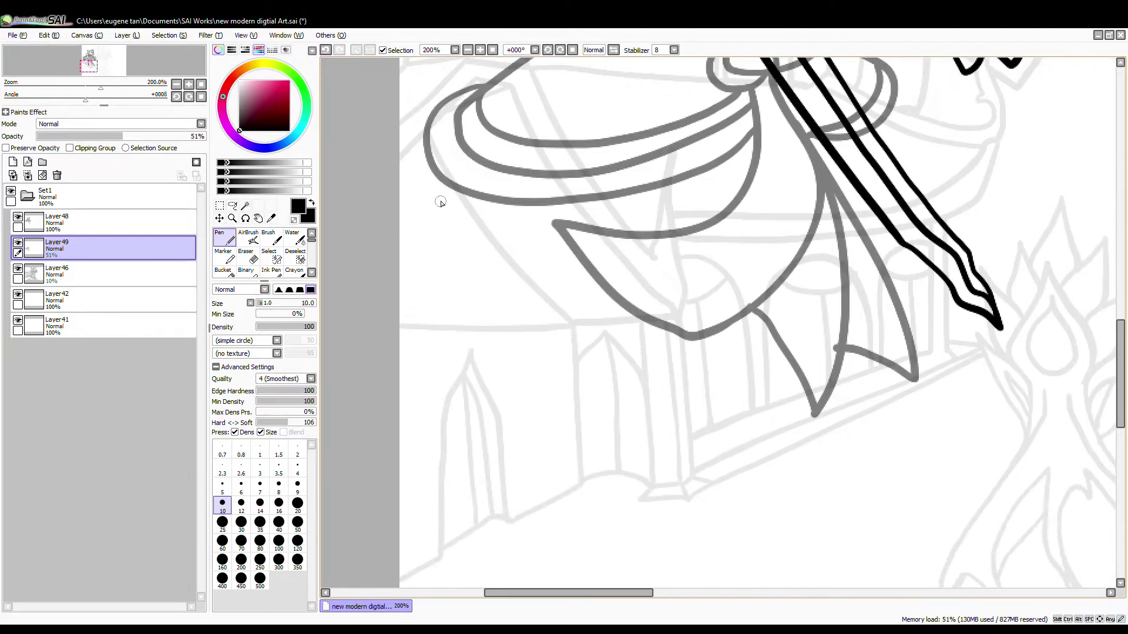
pyautogui.moveTo(450, 183); pyautogui.dragTo(617, 462)
pyautogui.moveTo(593, 201)
pyautogui.mouseDown()
pyautogui.moveTo(661, 456)
pyautogui.moveTo(700, 543)
pyautogui.mouseUp()
pyautogui.moveTo(617, 463)
pyautogui.mouseDown()
pyautogui.moveTo(505, 581)
pyautogui.moveTo(520, 561)
pyautogui.mouseUp()
pyautogui.moveTo(521, 551)
pyautogui.mouseDown()
pyautogui.moveTo(564, 564)
pyautogui.moveTo(698, 490)
pyautogui.moveTo(556, 581)
pyautogui.mouseUp()
# Sketch the outstretched leg running behind the sword tip, ending in a heeled shoe.
pyautogui.moveTo(937, 206); pyautogui.dragTo(725, 346)
pyautogui.moveTo(693, 219); pyautogui.dragTo(794, 376)
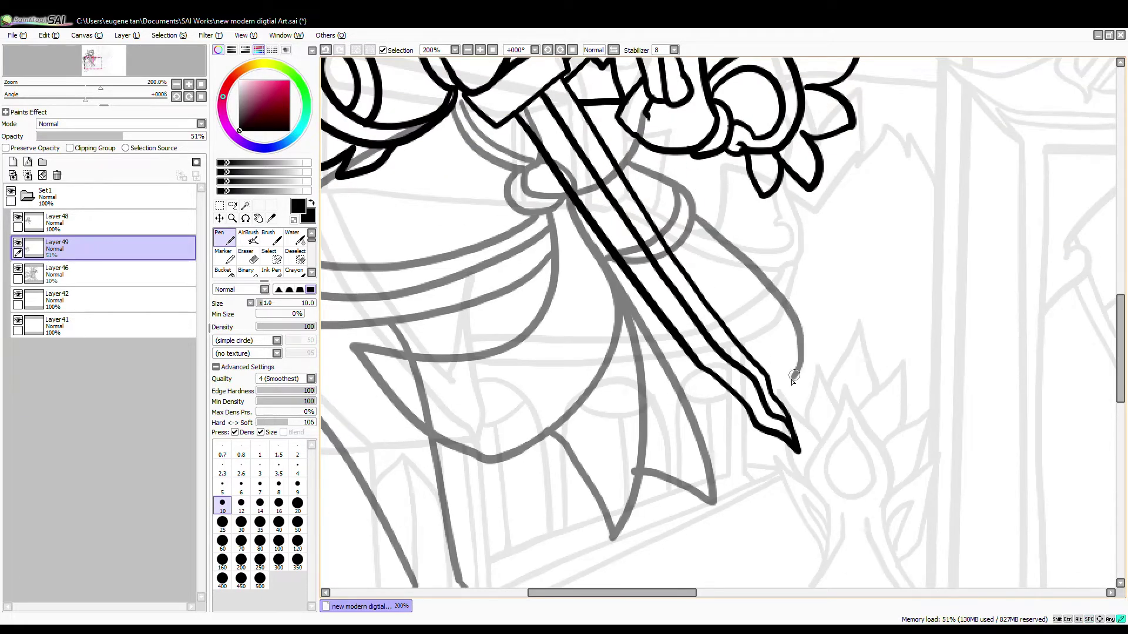
pyautogui.hotkey('ctrl', 'z')
pyautogui.moveTo(683, 235); pyautogui.dragTo(873, 533)
pyautogui.moveTo(682, 394); pyautogui.dragTo(834, 519)
pyautogui.moveTo(831, 537)
pyautogui.mouseDown()
pyautogui.moveTo(889, 357)
pyautogui.moveTo(864, 369)
pyautogui.mouseUp()
pyautogui.moveTo(868, 353)
pyautogui.mouseDown()
pyautogui.moveTo(861, 366)
pyautogui.moveTo(993, 477)
pyautogui.moveTo(924, 394)
pyautogui.mouseUp()
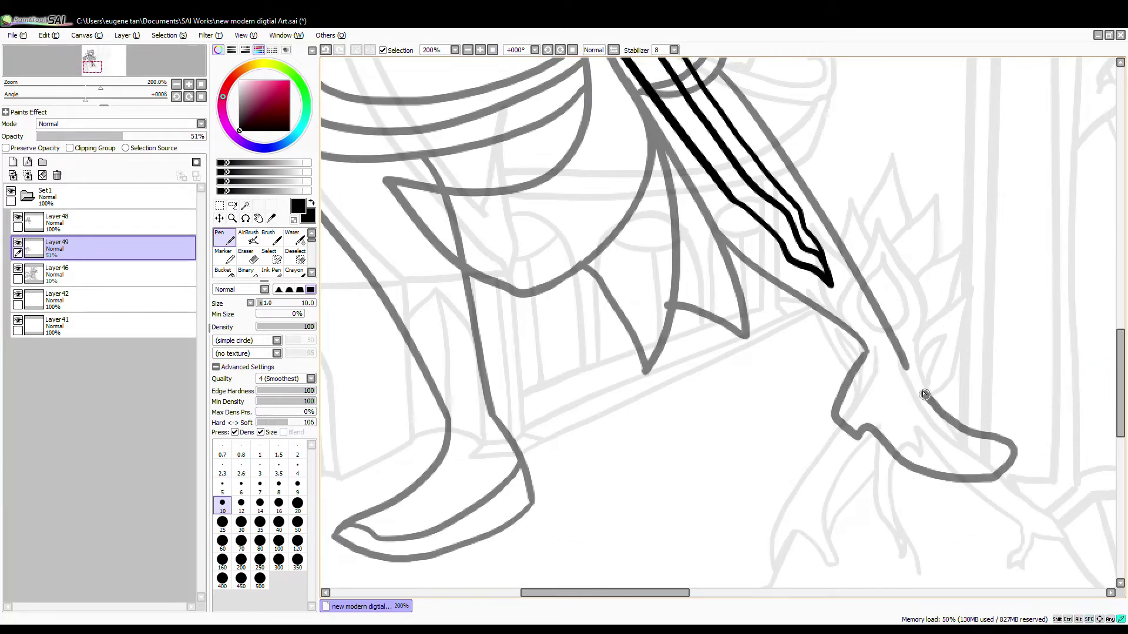
pyautogui.moveTo(842, 397); pyautogui.dragTo(999, 445)
# Magic-wand the blade, the sword arm's cuff rim and the second hand on Layer48, and clear the Layer49 lines beneath.
pyautogui.scroll(-4, 561, 339)
pyautogui.click(88, 223)
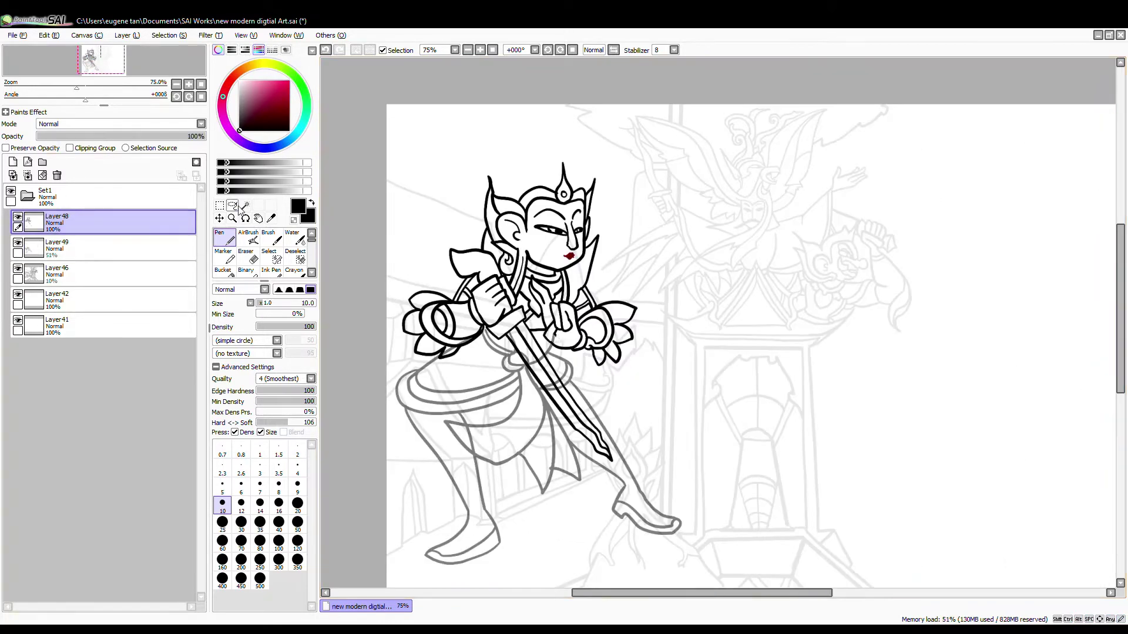
pyautogui.click(245, 206)
pyautogui.scroll(4, 534, 364)
pyautogui.click(492, 308)
pyautogui.click(510, 282)
pyautogui.scroll(-1, 646, 229)
pyautogui.click(355, 256)
pyautogui.click(395, 305)
pyautogui.moveTo(599, 288); pyautogui.dragTo(622, 253)
pyautogui.click(640, 247)
pyautogui.click(59, 249)
pyautogui.click(42, 176)
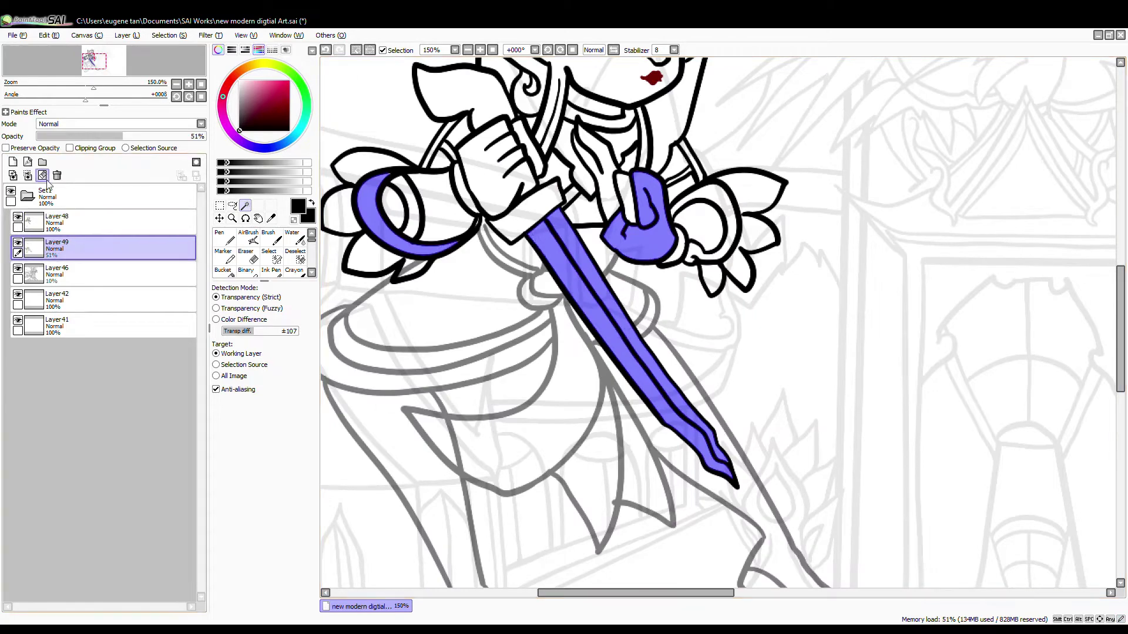
# Clear the selected areas on Layer49 beneath the blade, cuff and hand, and deselect.
pyautogui.click(41, 223)
pyautogui.click(29, 249)
pyautogui.click(42, 176)
pyautogui.click(356, 50)
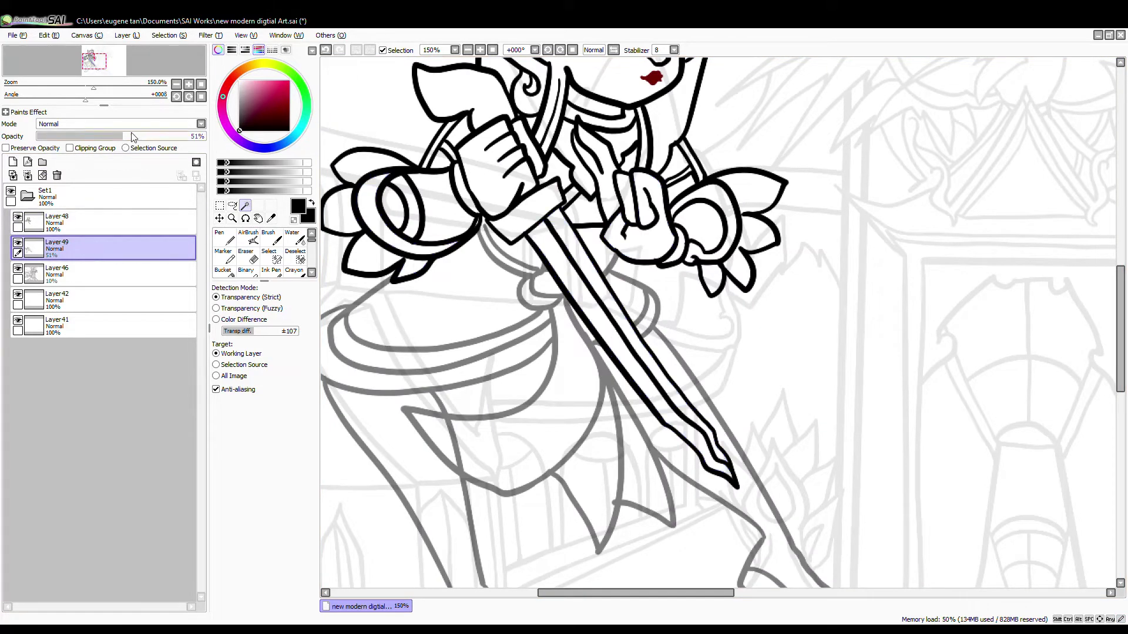
# Raise Layer49 to 100% opacity and merge Layer48 down into it.
pyautogui.moveTo(133, 136); pyautogui.dragTo(204, 138)
pyautogui.click(88, 224)
pyautogui.click(27, 176)
# Erase the leg lines showing through the hanging hip cloth with a size 16 eraser.
pyautogui.click(244, 262)
pyautogui.scroll(3, 433, 439)
pyautogui.click(278, 505)
pyautogui.moveTo(480, 427)
pyautogui.mouseDown()
pyautogui.moveTo(472, 405)
pyautogui.moveTo(505, 513)
pyautogui.mouseUp()
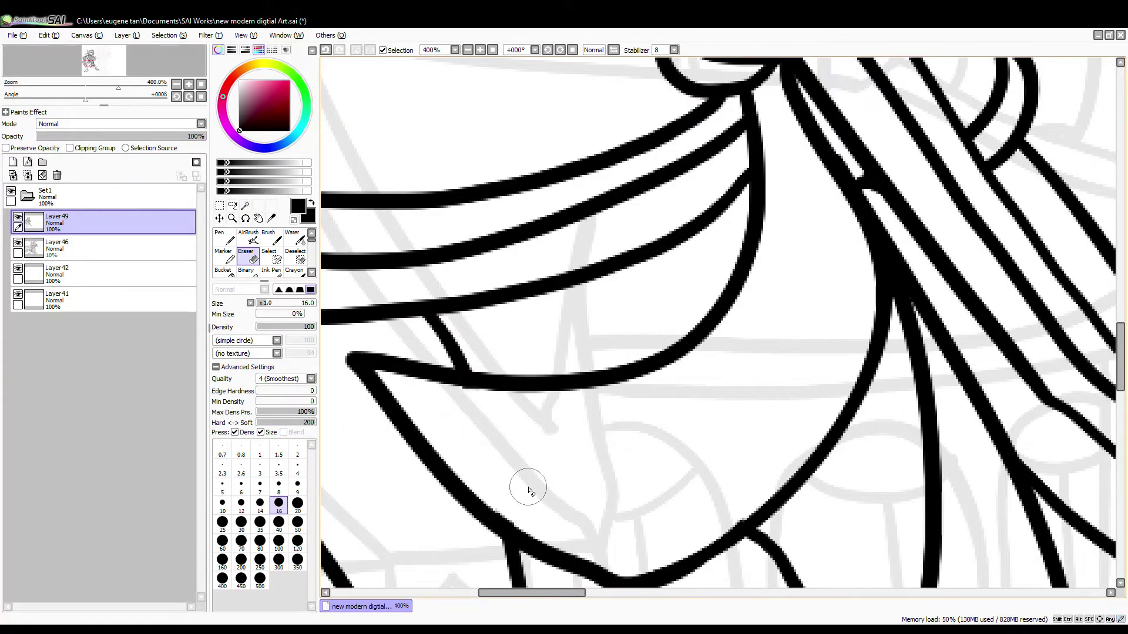
# Add a new layer directly above Layer46 and set its opacity to 45%.
pyautogui.scroll(-5, 521, 365)
pyautogui.click(71, 247)
pyautogui.click(13, 162)
pyautogui.click(113, 136)
# Sketch the crown's curved double band, large rounded jewel and lower leaf ornaments behind the forehead piece with the size 10 pen.
pyautogui.moveTo(582, 156)
pyautogui.mouseDown()
pyautogui.moveTo(620, 262)
pyautogui.moveTo(718, 322)
pyautogui.mouseUp()
pyautogui.scroll(4, 717, 322)
pyautogui.click(225, 237)
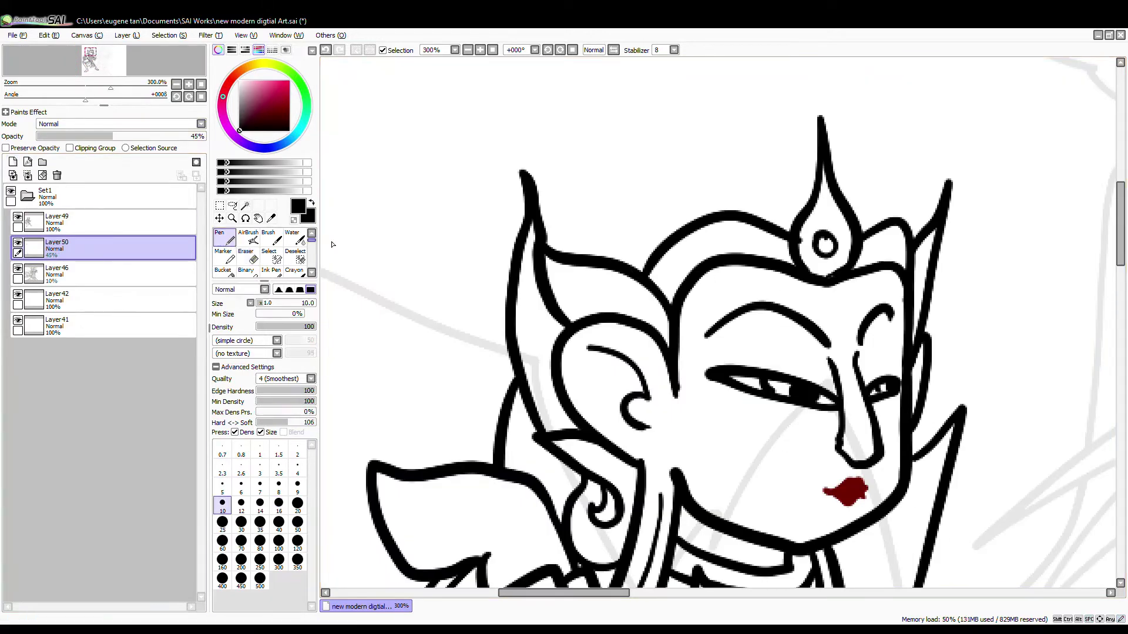
pyautogui.moveTo(596, 365)
pyautogui.mouseDown()
pyautogui.moveTo(777, 178)
pyautogui.moveTo(890, 257)
pyautogui.mouseUp()
pyautogui.moveTo(903, 240)
pyautogui.mouseDown()
pyautogui.moveTo(893, 221)
pyautogui.moveTo(572, 341)
pyautogui.moveTo(580, 359)
pyautogui.mouseUp()
pyautogui.moveTo(573, 253)
pyautogui.mouseDown()
pyautogui.moveTo(542, 215)
pyautogui.moveTo(689, 135)
pyautogui.mouseUp()
pyautogui.moveTo(663, 181)
pyautogui.mouseDown()
pyautogui.moveTo(657, 166)
pyautogui.moveTo(816, 137)
pyautogui.mouseUp()
pyautogui.moveTo(829, 137)
pyautogui.mouseDown()
pyautogui.moveTo(869, 151)
pyautogui.moveTo(869, 186)
pyautogui.mouseUp()
pyautogui.moveTo(734, 147); pyautogui.dragTo(814, 292)
pyautogui.moveTo(778, 237)
pyautogui.mouseDown()
pyautogui.moveTo(766, 231)
pyautogui.moveTo(721, 288)
pyautogui.mouseUp()
pyautogui.moveTo(753, 230)
pyautogui.mouseDown()
pyautogui.moveTo(697, 305)
pyautogui.moveTo(520, 195)
pyautogui.mouseUp()
pyautogui.hotkey('ctrl', 'z')
pyautogui.hotkey('ctrl', 'z')
pyautogui.moveTo(722, 282); pyautogui.dragTo(683, 319)
pyautogui.moveTo(673, 271)
pyautogui.mouseDown()
pyautogui.moveTo(815, 211)
pyautogui.moveTo(886, 259)
pyautogui.mouseUp()
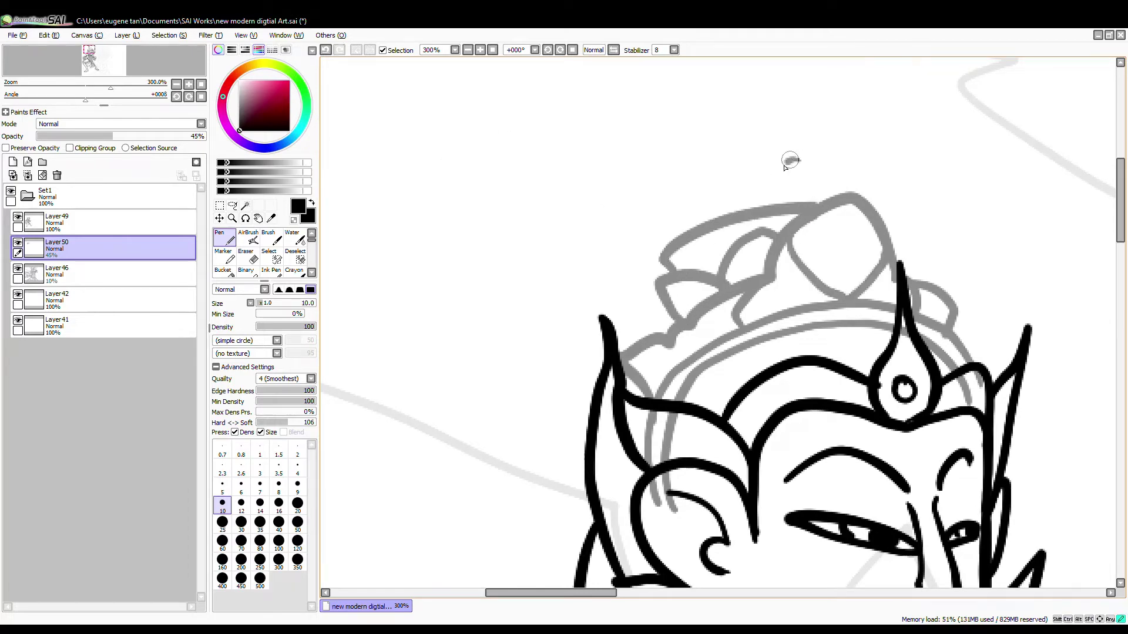
# Sketch the crown's upper tiers with leaf points and round ornaments, ending in a banded, flared top.
pyautogui.moveTo(787, 163); pyautogui.dragTo(802, 202)
pyautogui.moveTo(783, 157); pyautogui.dragTo(817, 160)
pyautogui.moveTo(780, 164); pyautogui.dragTo(649, 212)
pyautogui.moveTo(658, 259)
pyautogui.mouseDown()
pyautogui.moveTo(641, 224)
pyautogui.moveTo(685, 137)
pyautogui.mouseUp()
pyautogui.moveTo(685, 137); pyautogui.dragTo(776, 136)
pyautogui.moveTo(762, 428)
pyautogui.mouseDown()
pyautogui.moveTo(710, 239)
pyautogui.moveTo(725, 566)
pyautogui.mouseUp()
pyautogui.moveTo(643, 262)
pyautogui.mouseDown()
pyautogui.moveTo(737, 264)
pyautogui.moveTo(729, 238)
pyautogui.mouseUp()
pyautogui.moveTo(646, 238); pyautogui.dragTo(717, 224)
pyautogui.scroll(-5, 715, 227)
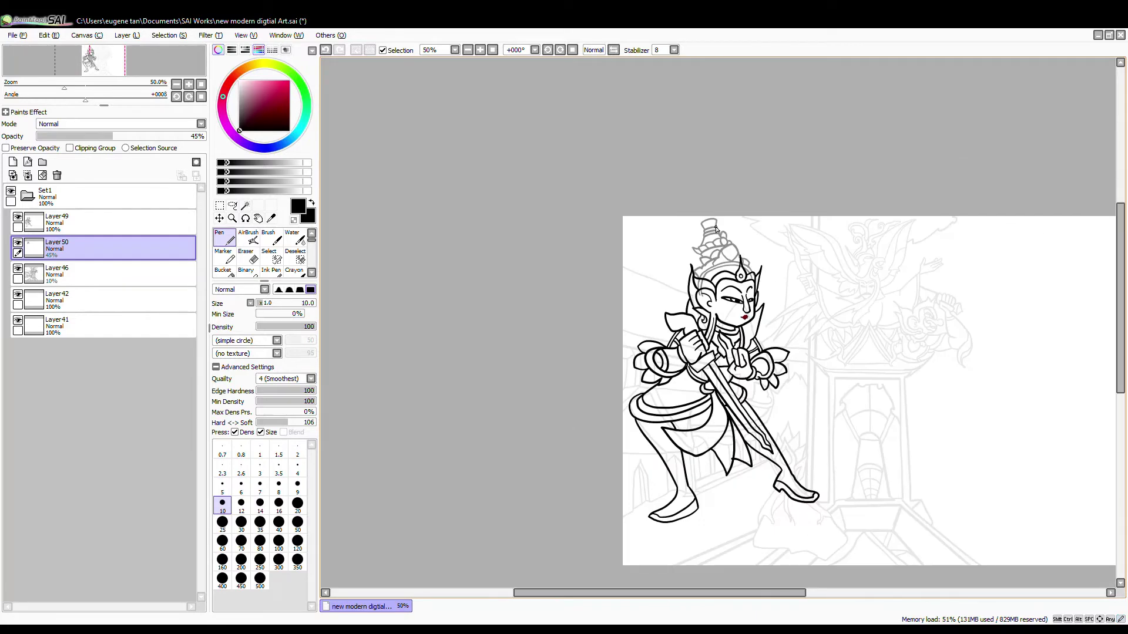
# Magic-wand the face, ear, side crown wing and forehead jewel on Layer49, and clear the Layer50 lines beneath.
pyautogui.click(100, 223)
pyautogui.click(246, 205)
pyautogui.scroll(4, 742, 273)
pyautogui.click(776, 286)
pyautogui.click(705, 314)
pyautogui.click(594, 316)
pyautogui.click(734, 264)
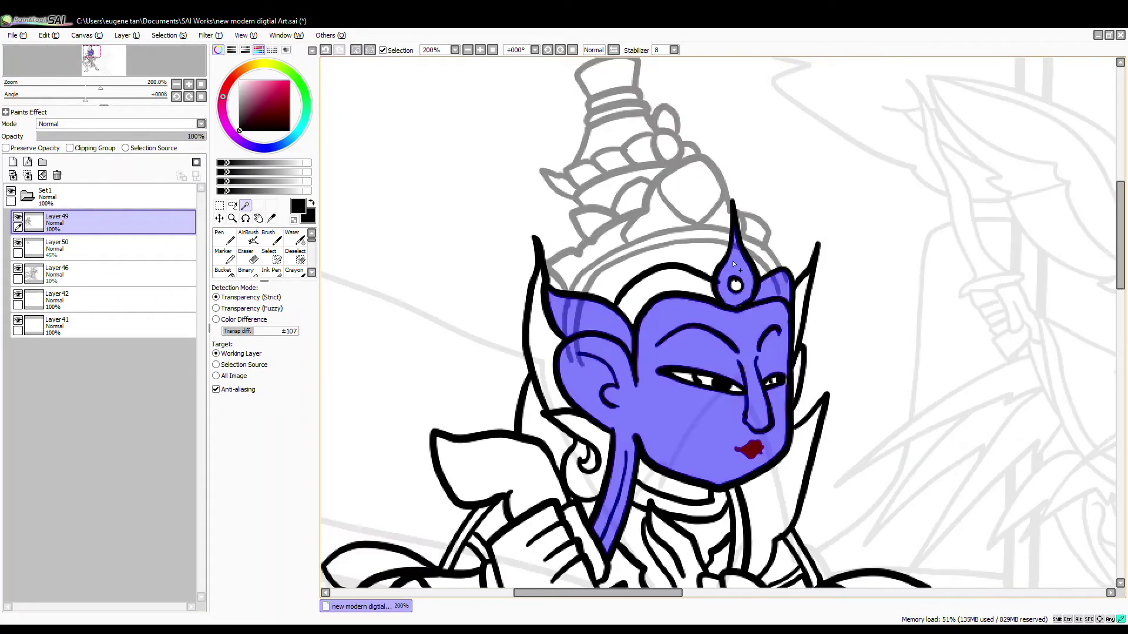
pyautogui.click(106, 248)
pyautogui.press('d')
pyautogui.hotkey('ctrl', 'd')
# Raise Layer50 to 100% opacity and merge Layer49 down into it.
pyautogui.scroll(-3, 640, 239)
pyautogui.moveTo(751, 415); pyautogui.dragTo(612, 343)
pyautogui.moveTo(141, 137); pyautogui.dragTo(322, 147)
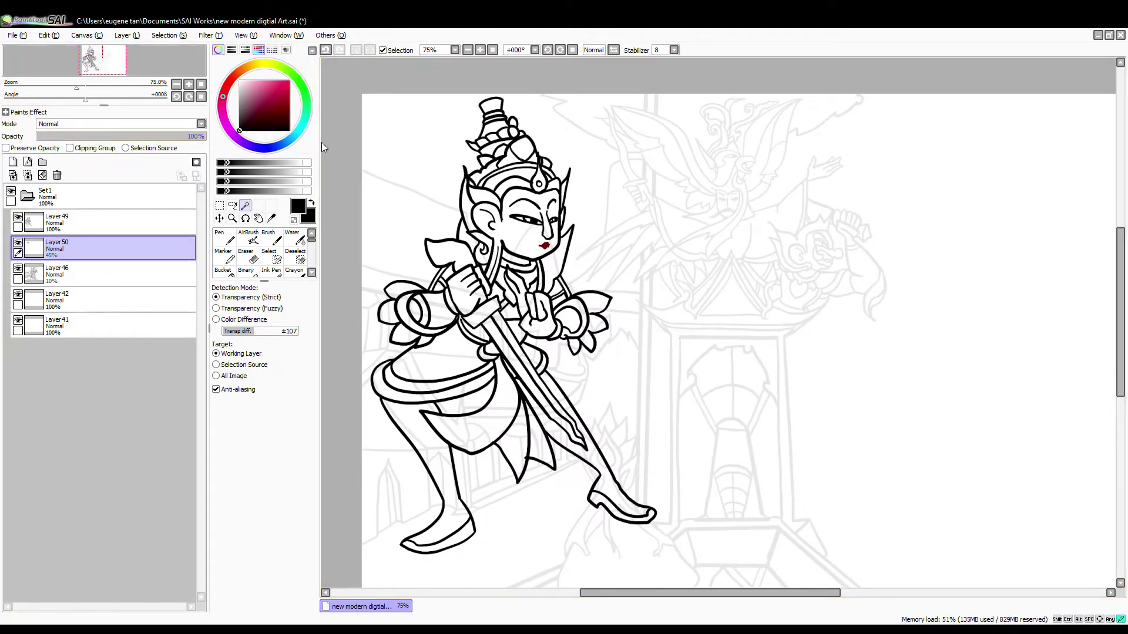
pyautogui.click(138, 222)
pyautogui.hotkey('ctrl', 'e')
# Scale the whole warrior down and place it lower on the canvas over the faded sketch.
pyautogui.click(220, 206)
pyautogui.click(227, 333)
pyautogui.moveTo(658, 96); pyautogui.dragTo(573, 284)
pyautogui.moveTo(519, 344); pyautogui.dragTo(592, 350)
pyautogui.click(225, 371)
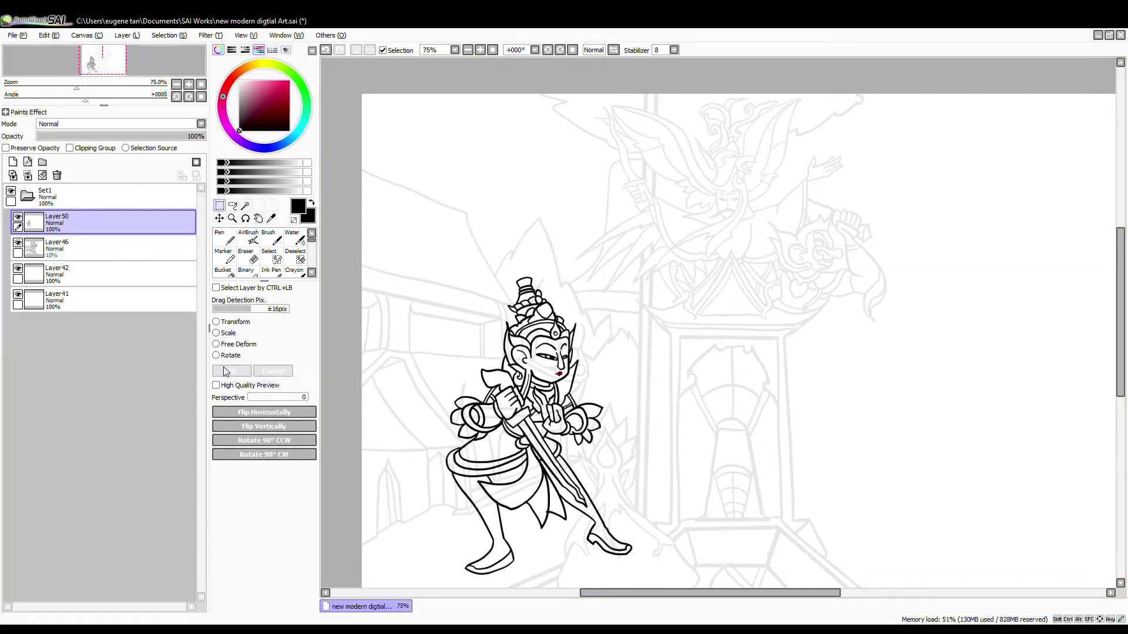
# Add a new layer beneath the warrior, above Layer46, at 45% opacity.
pyautogui.click(121, 248)
pyautogui.click(13, 163)
pyautogui.press('n')
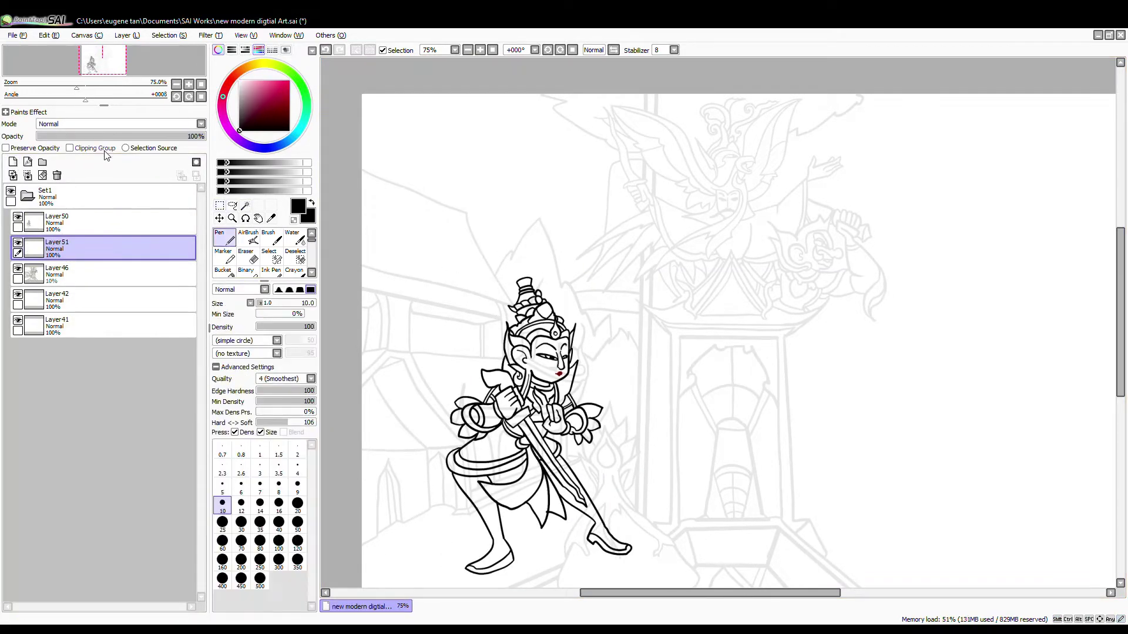
pyautogui.click(113, 137)
# Sketch the long curled ribbons rising behind the crown and sword arm, and erase the parts crossing the figure.
pyautogui.scroll(3, 492, 433)
pyautogui.moveTo(492, 477); pyautogui.dragTo(465, 87)
pyautogui.moveTo(465, 89); pyautogui.dragTo(637, 275)
pyautogui.moveTo(558, 352); pyautogui.dragTo(584, 394)
pyautogui.moveTo(501, 510)
pyautogui.mouseDown()
pyautogui.moveTo(374, 134)
pyautogui.moveTo(326, 126)
pyautogui.mouseUp()
pyautogui.moveTo(337, 106)
pyautogui.mouseDown()
pyautogui.moveTo(403, 224)
pyautogui.moveTo(429, 385)
pyautogui.mouseUp()
pyautogui.moveTo(403, 357)
pyautogui.mouseDown()
pyautogui.moveTo(428, 222)
pyautogui.moveTo(338, 77)
pyautogui.mouseUp()
pyautogui.moveTo(357, 68)
pyautogui.mouseDown()
pyautogui.moveTo(454, 306)
pyautogui.moveTo(464, 457)
pyautogui.mouseUp()
pyautogui.moveTo(457, 431)
pyautogui.mouseDown()
pyautogui.moveTo(471, 283)
pyautogui.moveTo(322, 134)
pyautogui.mouseUp()
pyautogui.moveTo(356, 135)
pyautogui.mouseDown()
pyautogui.moveTo(564, 323)
pyautogui.moveTo(573, 157)
pyautogui.mouseUp()
pyautogui.moveTo(647, 331); pyautogui.dragTo(668, 562)
pyautogui.click(247, 257)
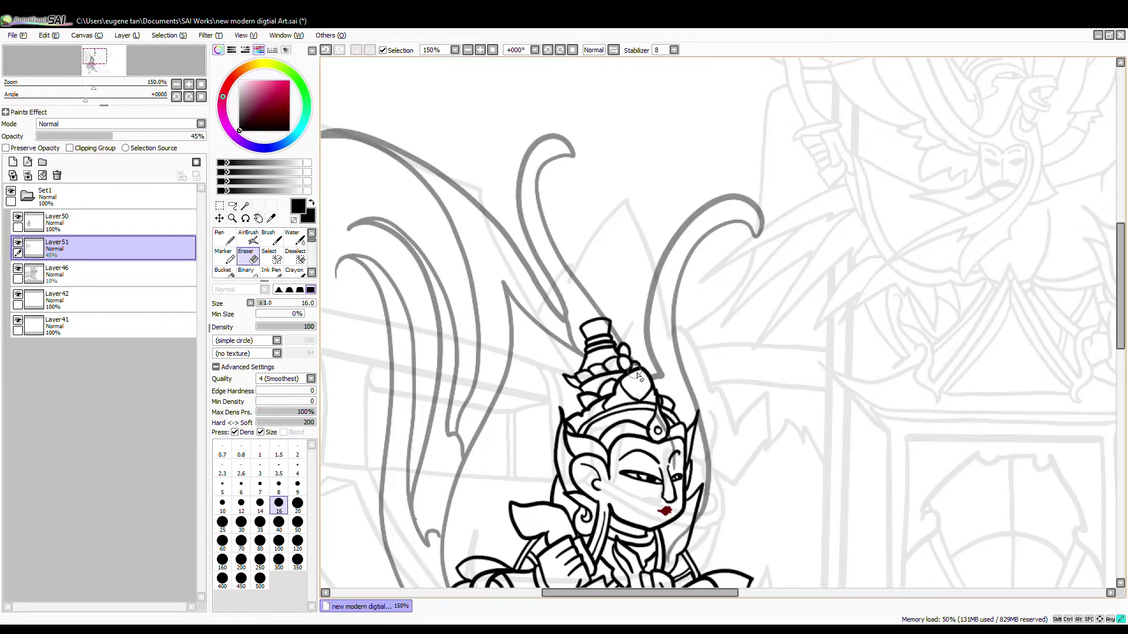
pyautogui.moveTo(569, 547); pyautogui.dragTo(619, 364)
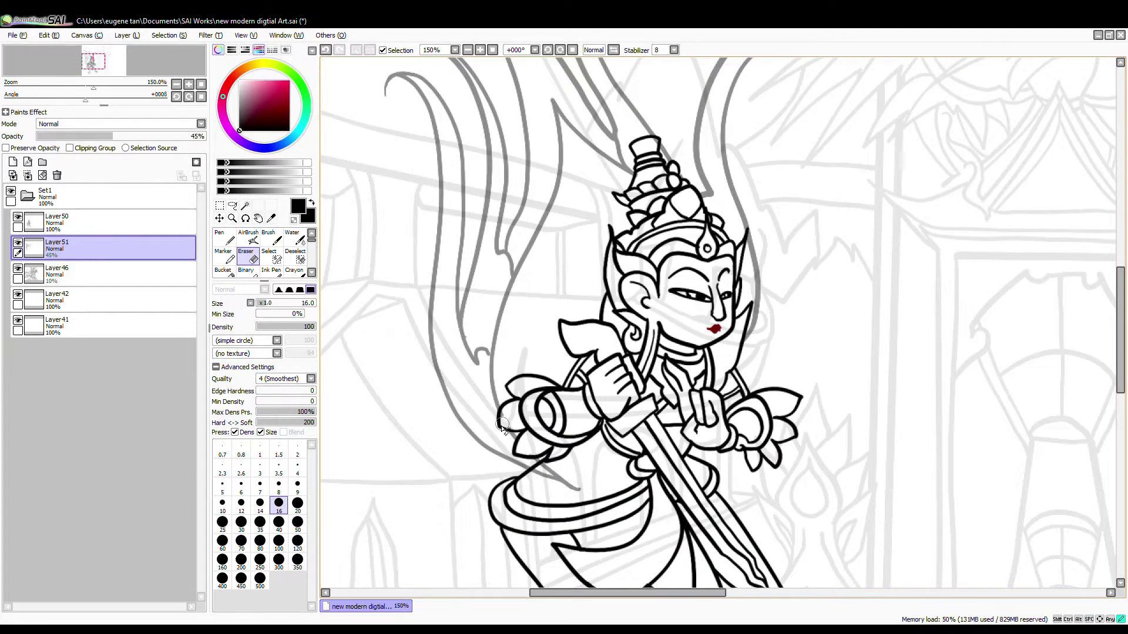
# Raise the ribbon layer Layer51 to 100% opacity and merge Layer50 down into it.
pyautogui.moveTo(184, 137); pyautogui.dragTo(205, 138)
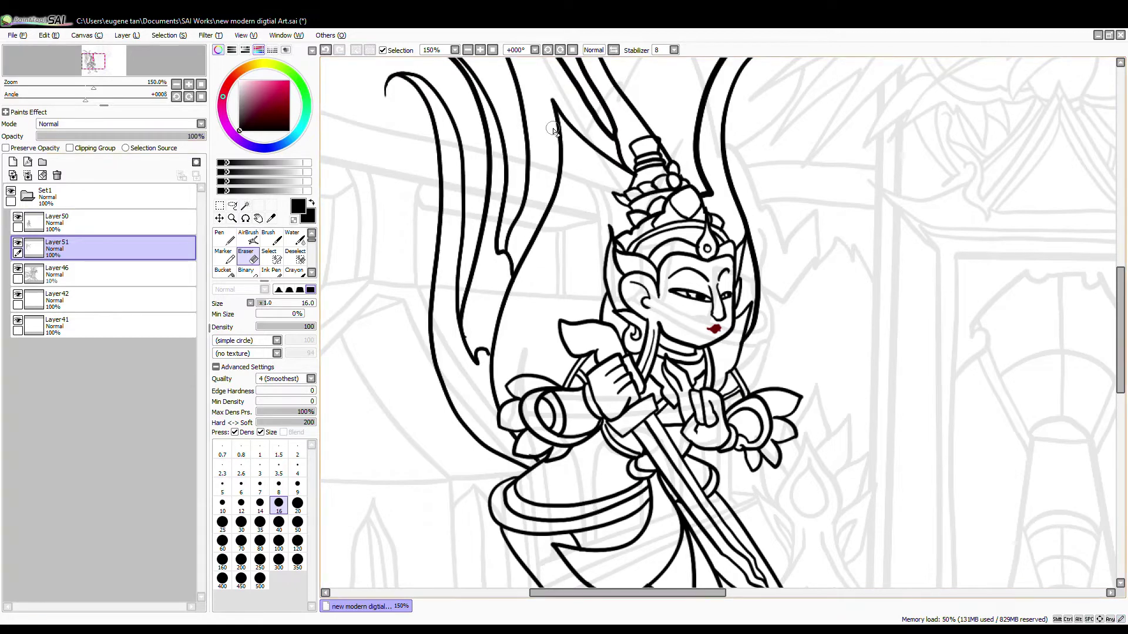
pyautogui.click(225, 238)
pyautogui.click(76, 225)
pyautogui.click(28, 176)
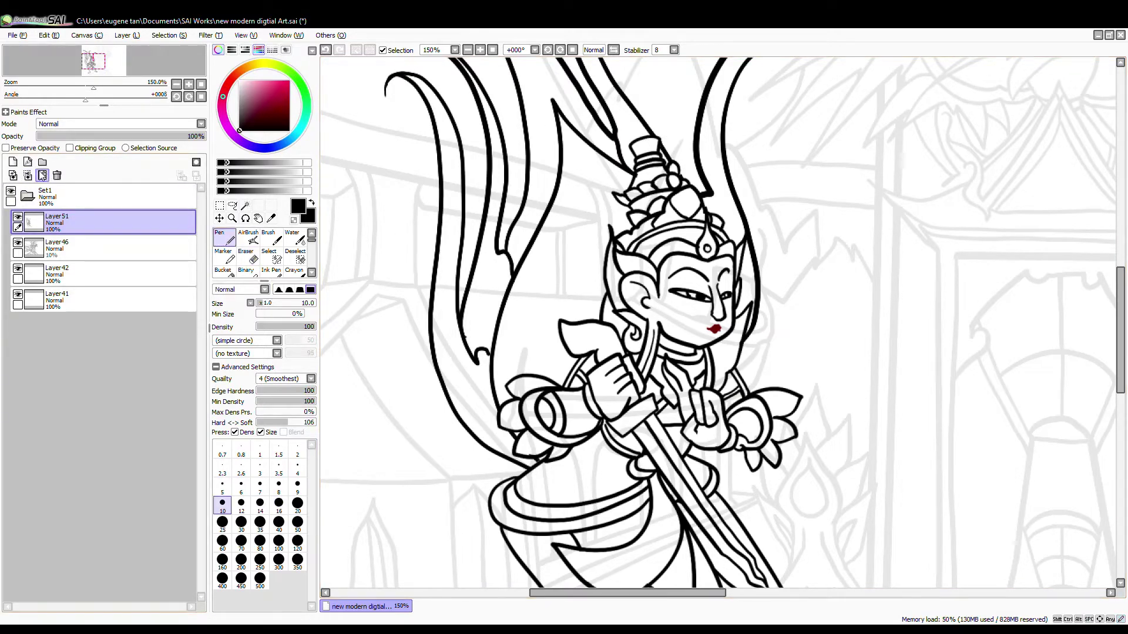
# On a new layer above Layer46 at 48% opacity, sketch a scalloped cloud under both of the warrior's feet.
pyautogui.scroll(-3, 538, 334)
pyautogui.click(13, 162)
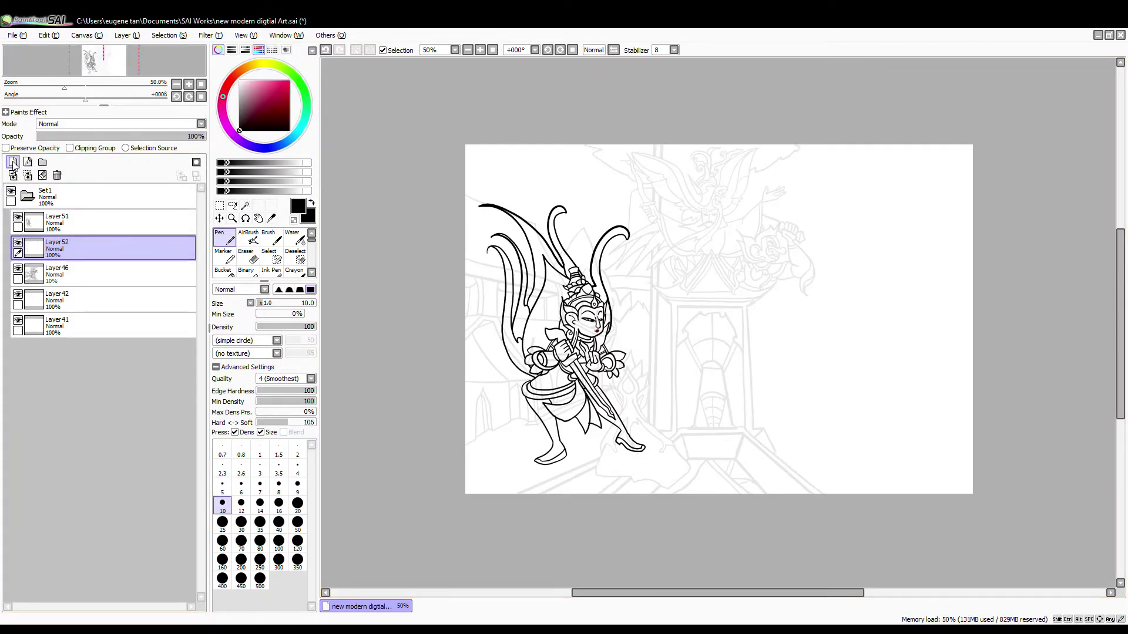
pyautogui.scroll(4, 540, 450)
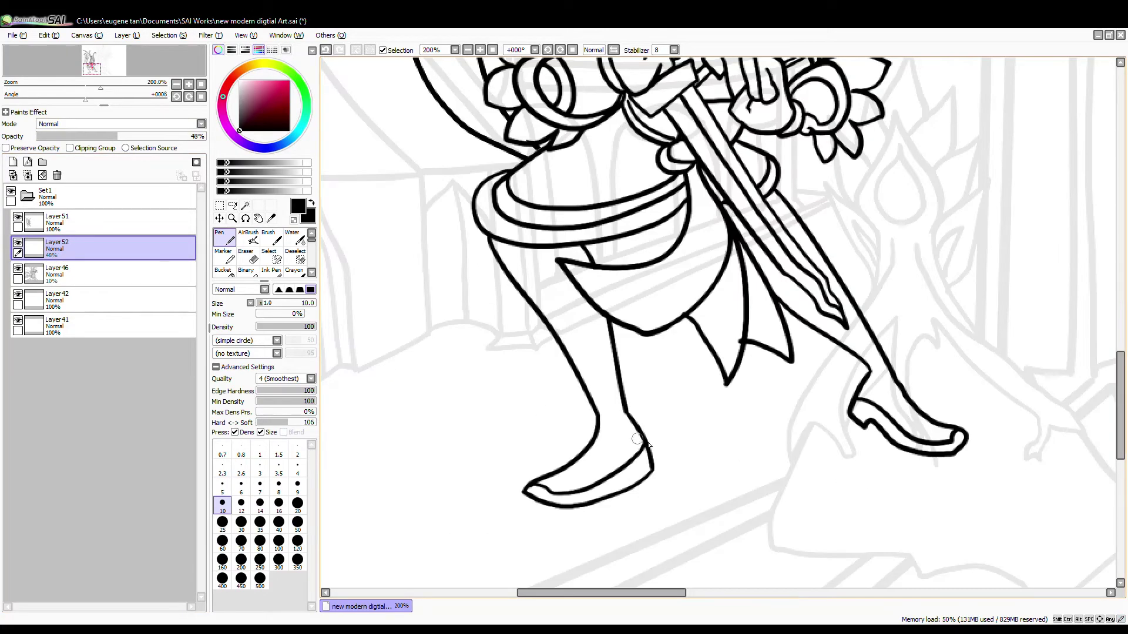
pyautogui.moveTo(636, 435); pyautogui.dragTo(664, 499)
pyautogui.moveTo(635, 435); pyautogui.dragTo(683, 444)
pyautogui.moveTo(727, 507)
pyautogui.mouseDown()
pyautogui.moveTo(1026, 413)
pyautogui.moveTo(946, 356)
pyautogui.moveTo(859, 393)
pyautogui.moveTo(869, 380)
pyautogui.moveTo(887, 471)
pyautogui.moveTo(707, 440)
pyautogui.mouseUp()
# Magic-wand both legs and shoes on Layer51, and clear the cloud lines beneath them on Layer52.
pyautogui.click(88, 223)
pyautogui.click(245, 205)
pyautogui.click(888, 401)
pyautogui.click(616, 447)
pyautogui.click(57, 245)
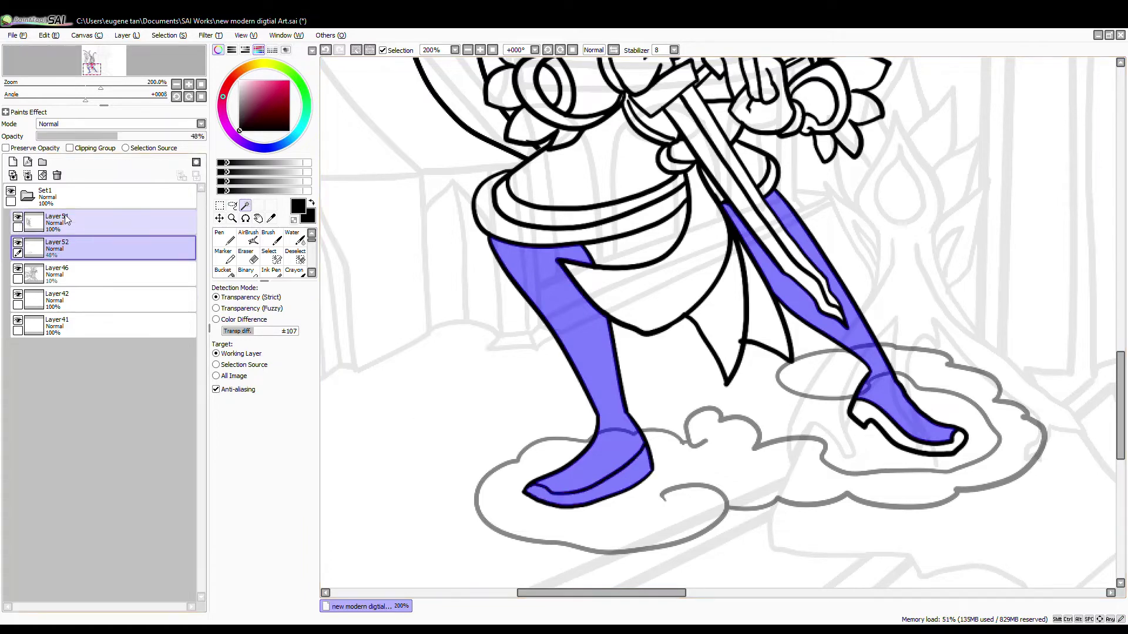
pyautogui.click(355, 50)
# Merge Layer51 down into Layer52 and fade the merged line art to 46% opacity.
pyautogui.click(88, 223)
pyautogui.click(27, 175)
pyautogui.moveTo(112, 137)
pyautogui.mouseDown()
pyautogui.moveTo(205, 136)
pyautogui.moveTo(115, 137)
pyautogui.mouseUp()
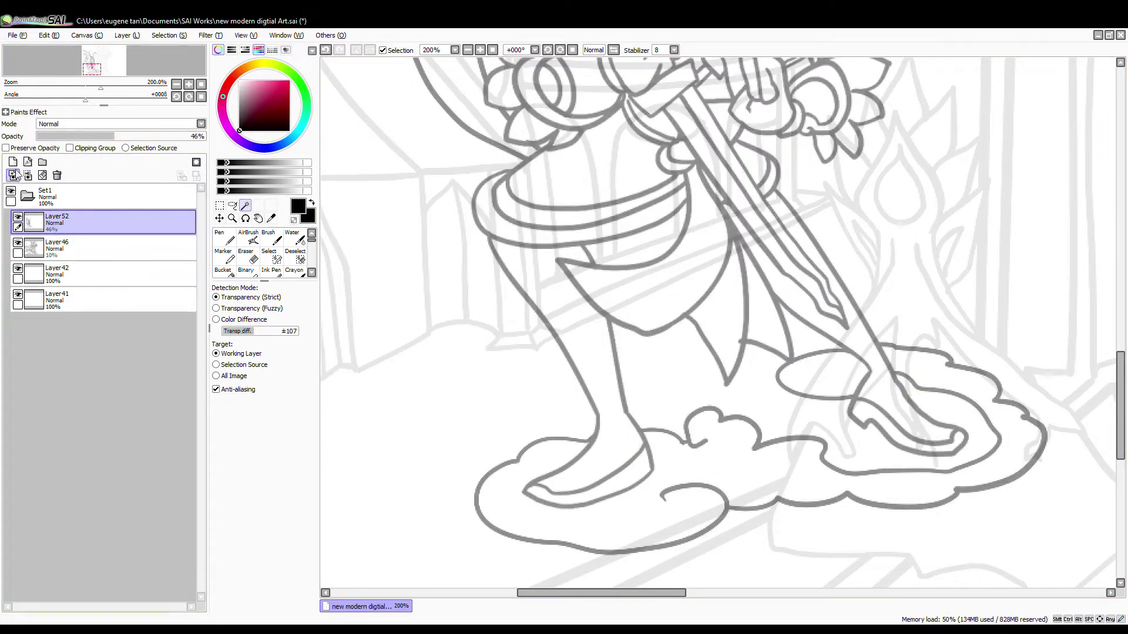
# On a new top layer, draw curling ribbons wrapped around both ankles and shoes.
pyautogui.click(13, 162)
pyautogui.click(223, 237)
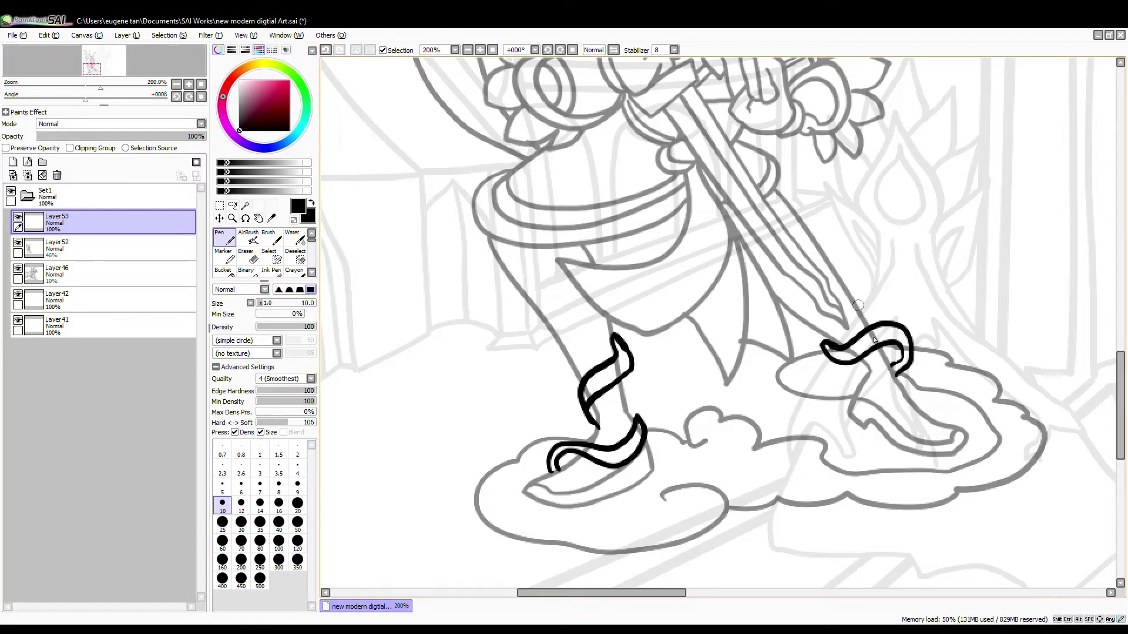
# Magic-wand the bent leg's upper ribbon and the outstretched leg's lower ribbon, and clear the Layer52 lines beneath.
pyautogui.click(245, 207)
pyautogui.click(917, 434)
pyautogui.click(881, 337)
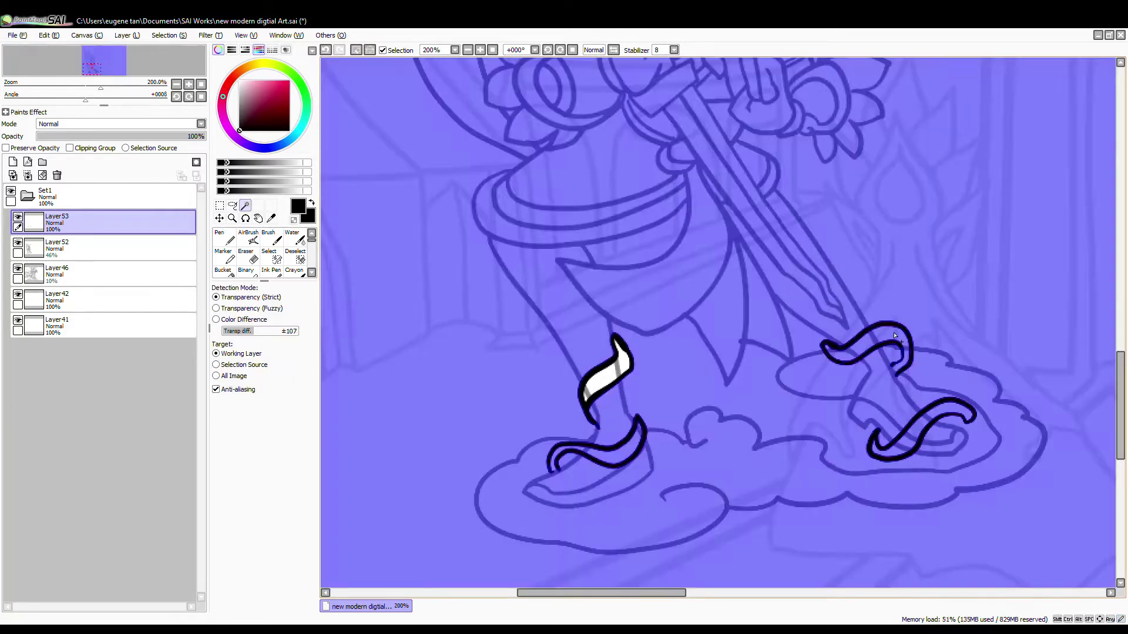
pyautogui.hotkey('ctrl', 'z')
pyautogui.click(170, 248)
pyautogui.click(167, 224)
pyautogui.click(615, 393)
pyautogui.hotkey('ctrl', 'z')
pyautogui.click(123, 248)
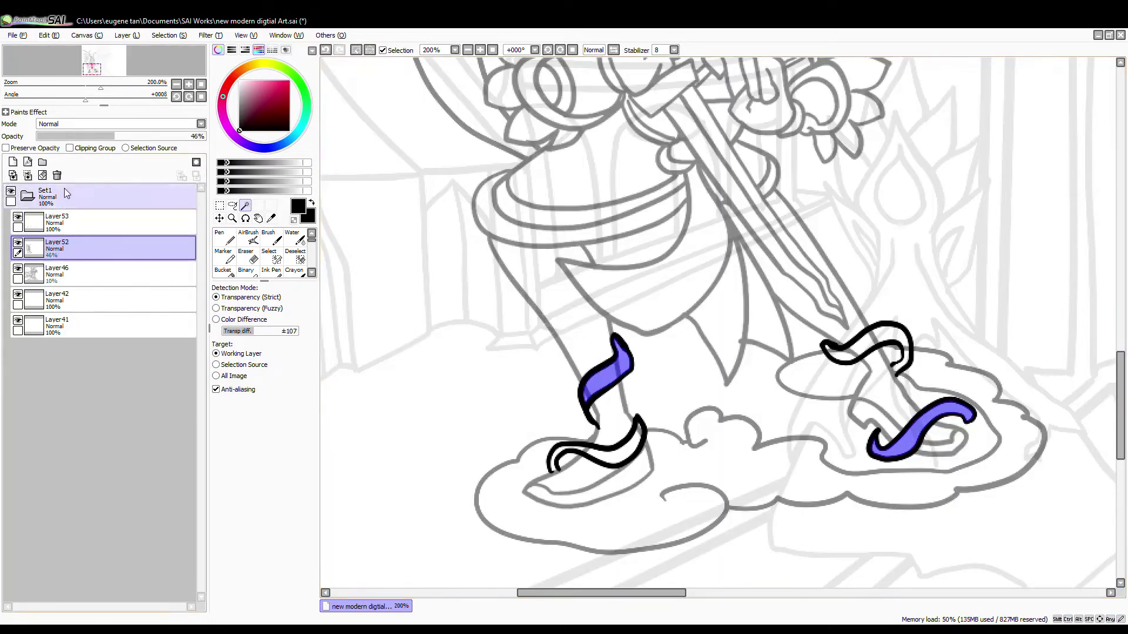
pyautogui.click(42, 176)
pyautogui.click(356, 50)
# Close the open end of the outstretched leg's upper ribbon on Layer53 with the pen.
pyautogui.click(141, 224)
pyautogui.click(224, 237)
pyautogui.moveTo(893, 369); pyautogui.dragTo(896, 374)
# Magic-wand the remaining shoe ribbon and upper ankle ribbon on Layer53, and clear the Layer52 lines beneath.
pyautogui.click(246, 206)
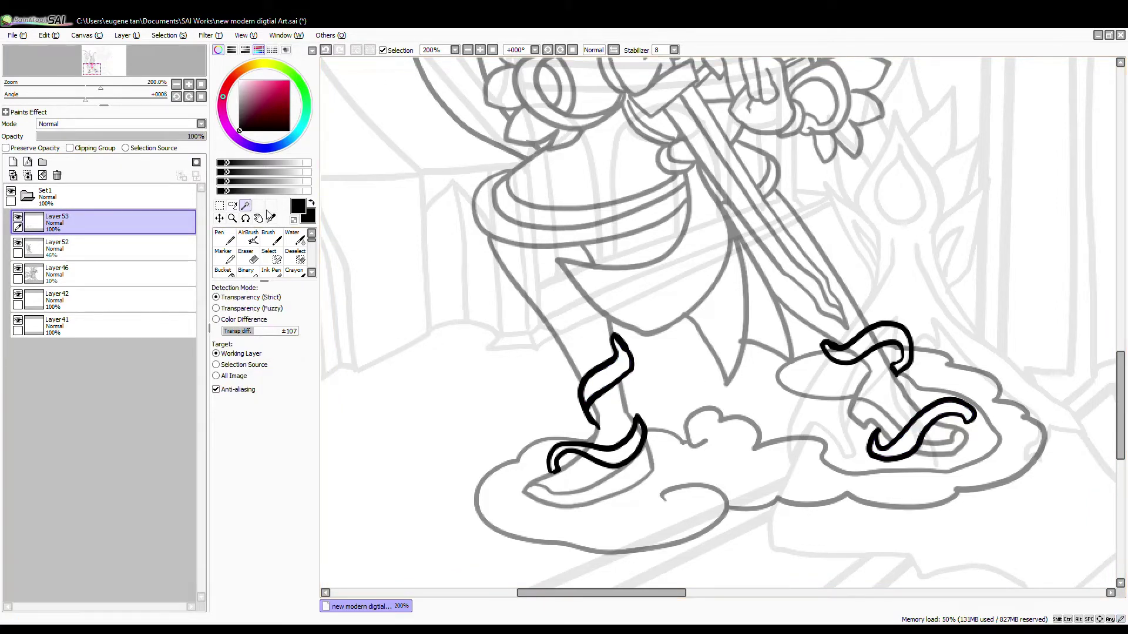
pyautogui.click(621, 456)
pyautogui.click(881, 336)
pyautogui.click(123, 248)
pyautogui.click(43, 176)
pyautogui.click(356, 50)
# Raise Layer52 to 100% opacity and merge the ankle ribbons from Layer53 down into it.
pyautogui.scroll(-3, 546, 306)
pyautogui.scroll(1, 523, 235)
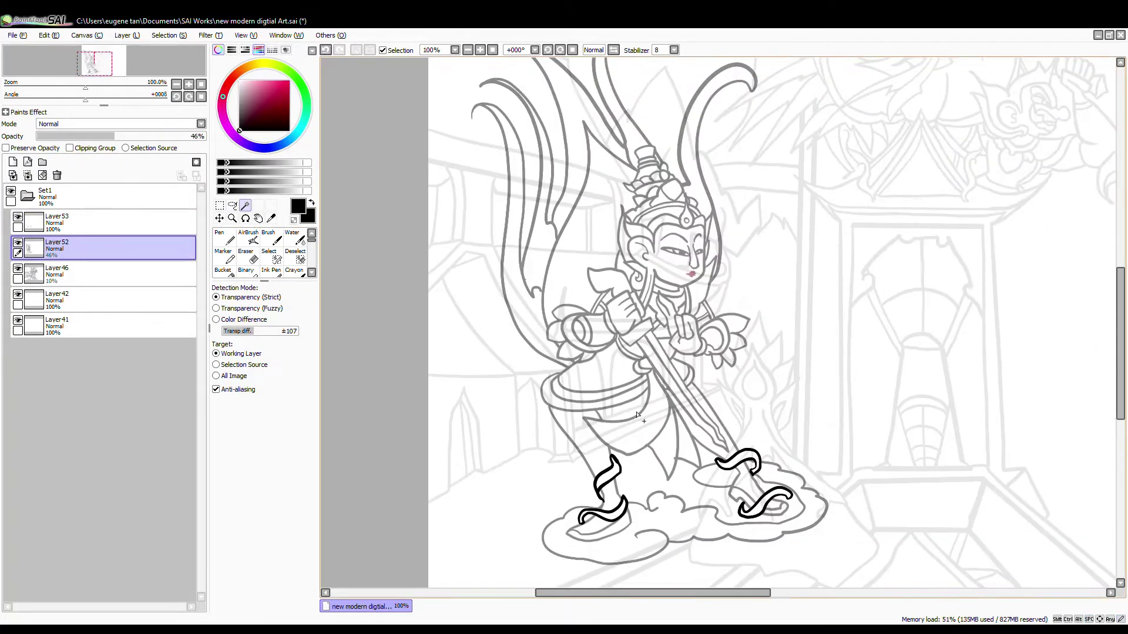
pyautogui.moveTo(154, 136); pyautogui.dragTo(321, 142)
pyautogui.click(135, 224)
pyautogui.click(27, 175)
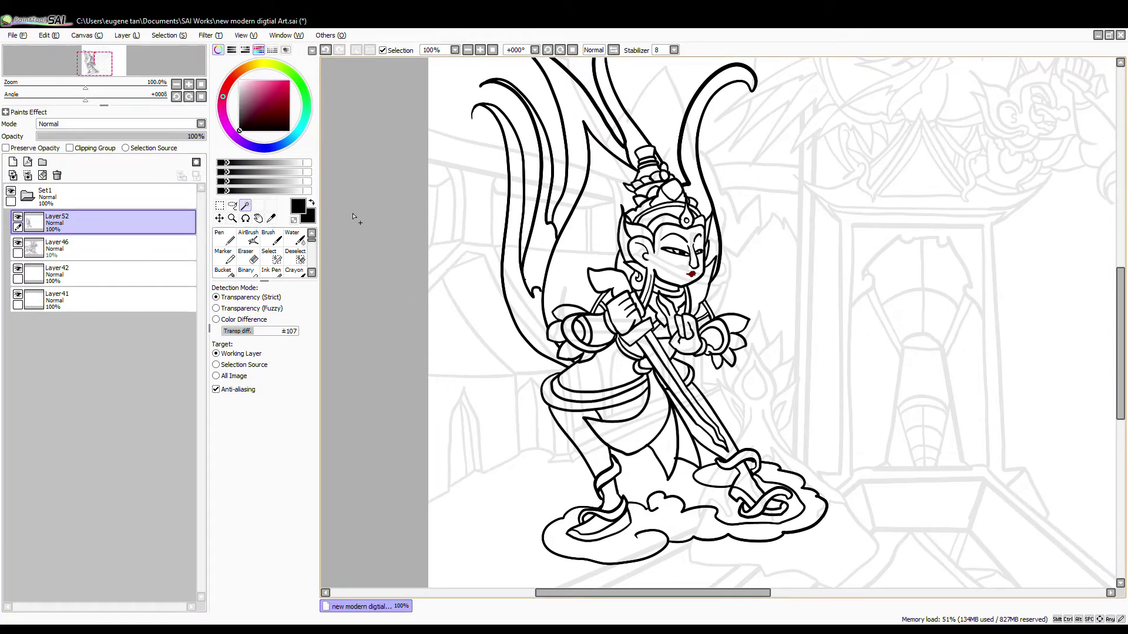
# Add another layer between the warrior and Layer46 at 44% opacity, ready for the pen.
pyautogui.moveTo(778, 368); pyautogui.dragTo(610, 349)
pyautogui.hotkey('ctrl', '-')
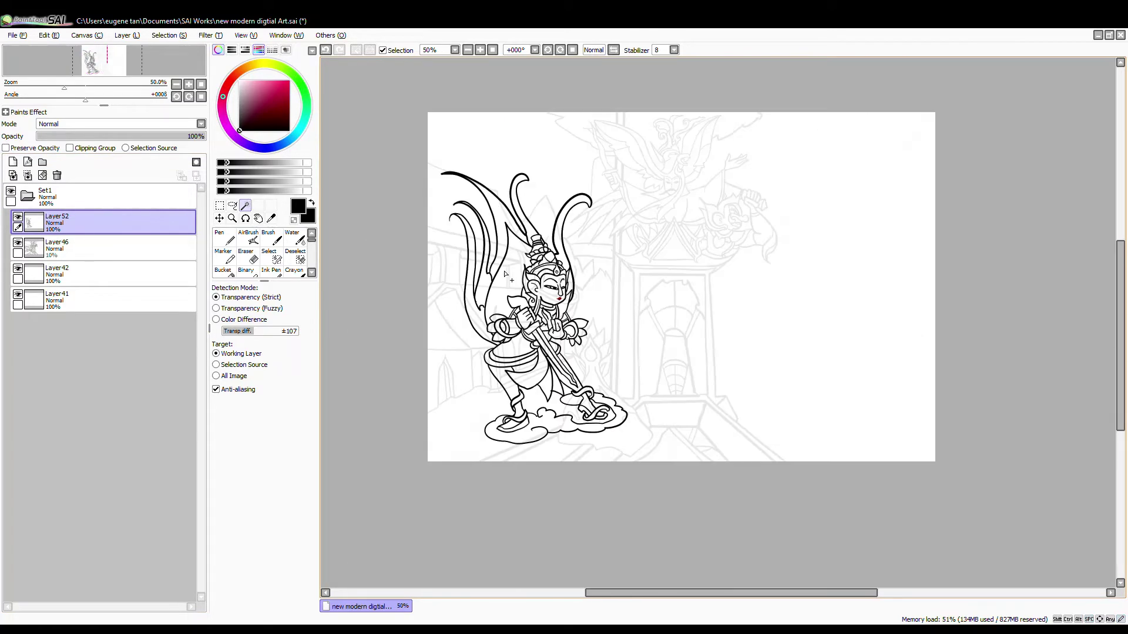
pyautogui.click(100, 248)
pyautogui.click(14, 162)
pyautogui.click(111, 137)
pyautogui.click(226, 237)
# Sketch long sweeping curves arching above the crown and trailing from behind the shoulder to the canvas edge.
pyautogui.scroll(2, 456, 110)
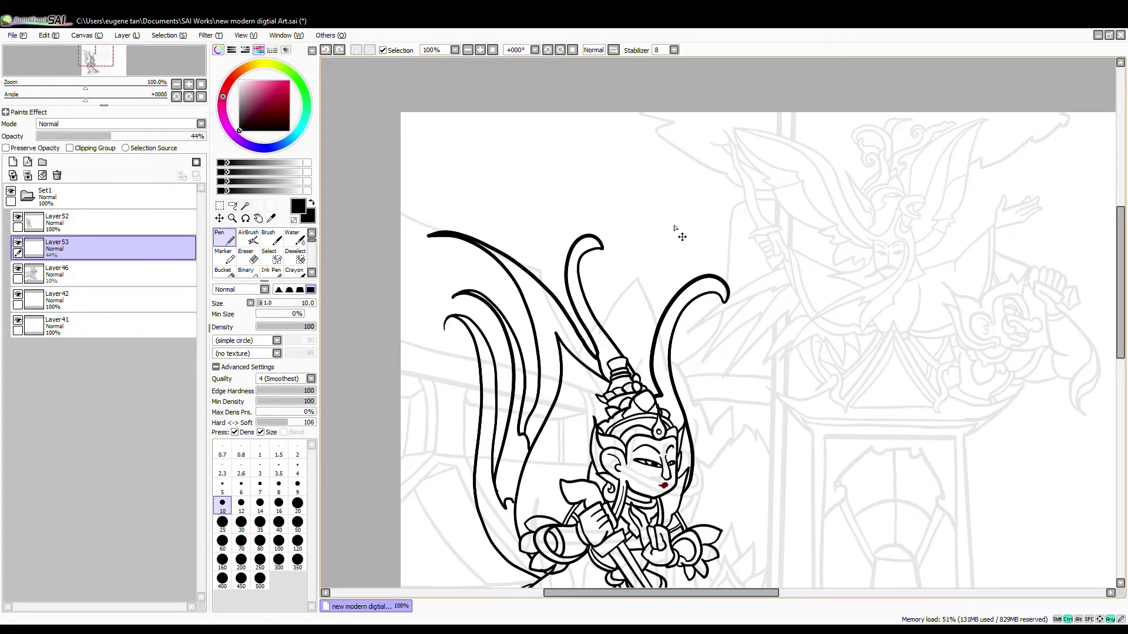
pyautogui.moveTo(679, 112)
pyautogui.mouseDown()
pyautogui.moveTo(475, 382)
pyautogui.moveTo(489, 286)
pyautogui.mouseUp()
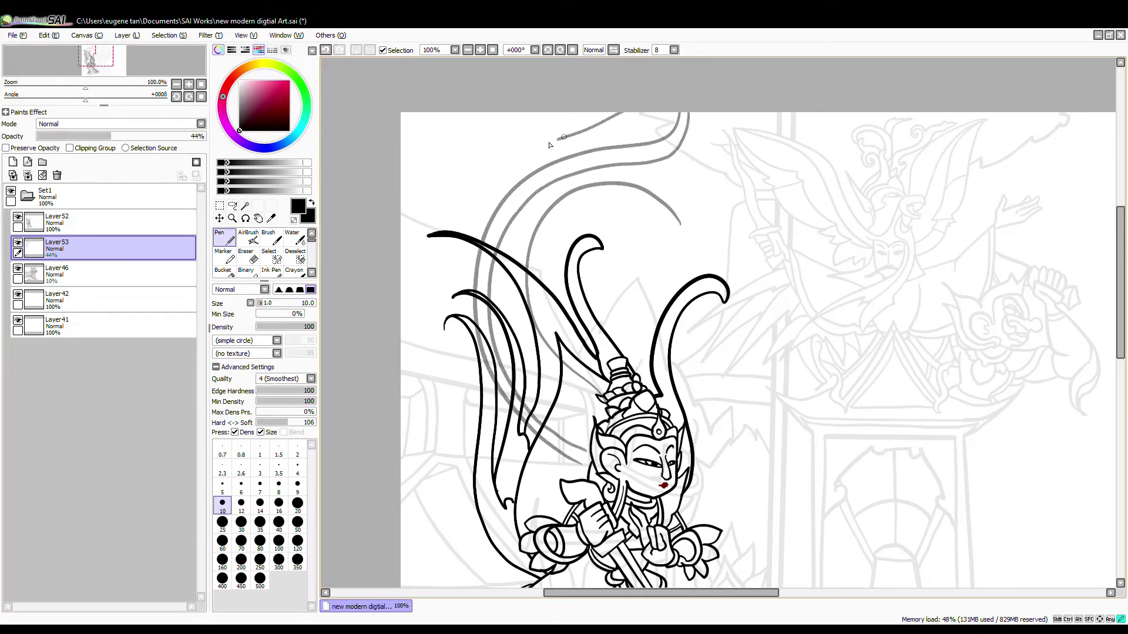
pyautogui.moveTo(564, 136); pyautogui.dragTo(558, 488)
pyautogui.moveTo(464, 506); pyautogui.dragTo(470, 386)
pyautogui.moveTo(559, 387); pyautogui.dragTo(407, 514)
# Magic-wand the ribbon interiors and the gap behind the shoulder on Layer52, and clear the Layer53 curves beneath.
pyautogui.click(100, 222)
pyautogui.click(246, 206)
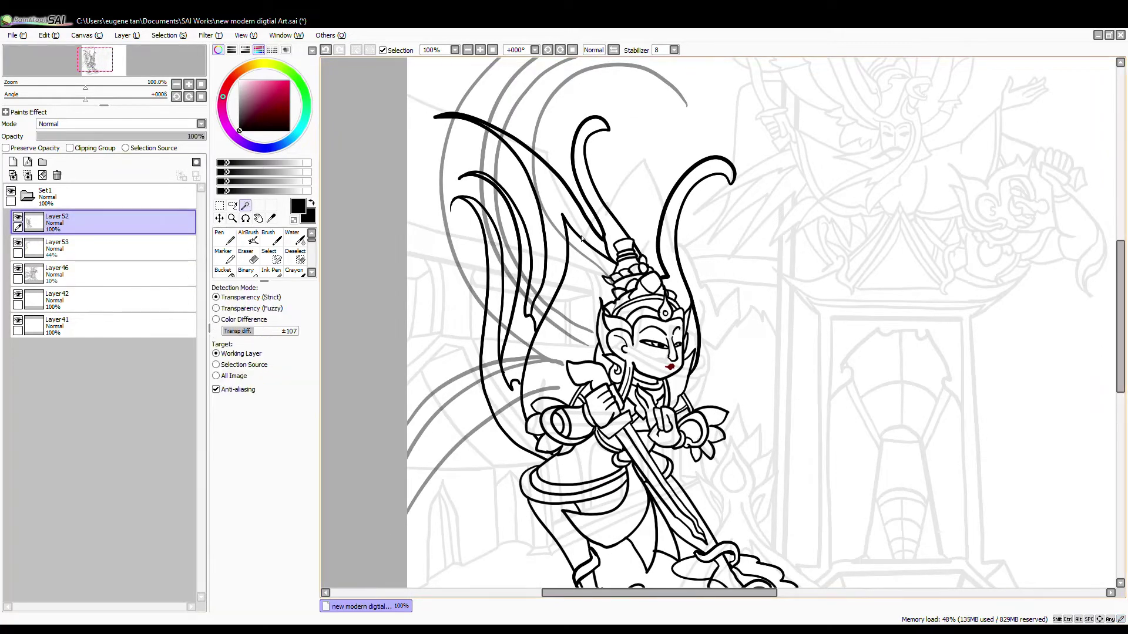
pyautogui.click(555, 200)
pyautogui.click(518, 347)
pyautogui.click(498, 376)
pyautogui.click(565, 354)
pyautogui.click(100, 248)
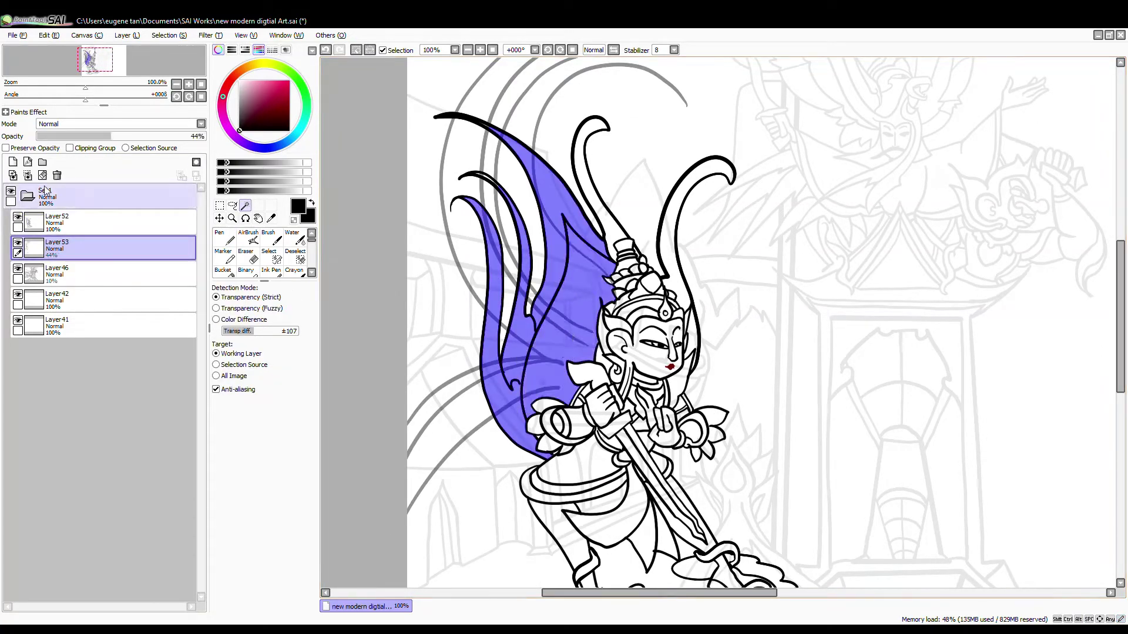
pyautogui.click(42, 175)
pyautogui.hotkey('ctrl', 'd')
# Erase the Layer53 curve remnants inside the narrow ribbon tips with a size 8 eraser.
pyautogui.scroll(5, 463, 151)
pyautogui.click(248, 257)
pyautogui.click(278, 486)
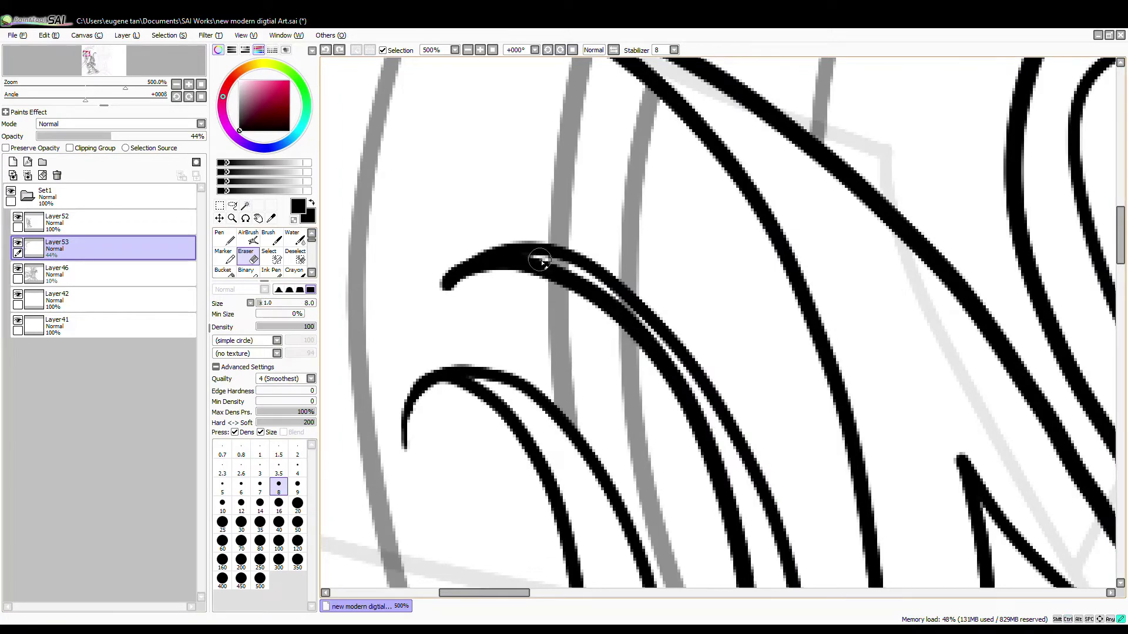
# Merge Layer52 down into Layer53 with the sweeping curves at 100% opacity.
pyautogui.scroll(-6, 541, 261)
pyautogui.click(57, 219)
pyautogui.click(28, 175)
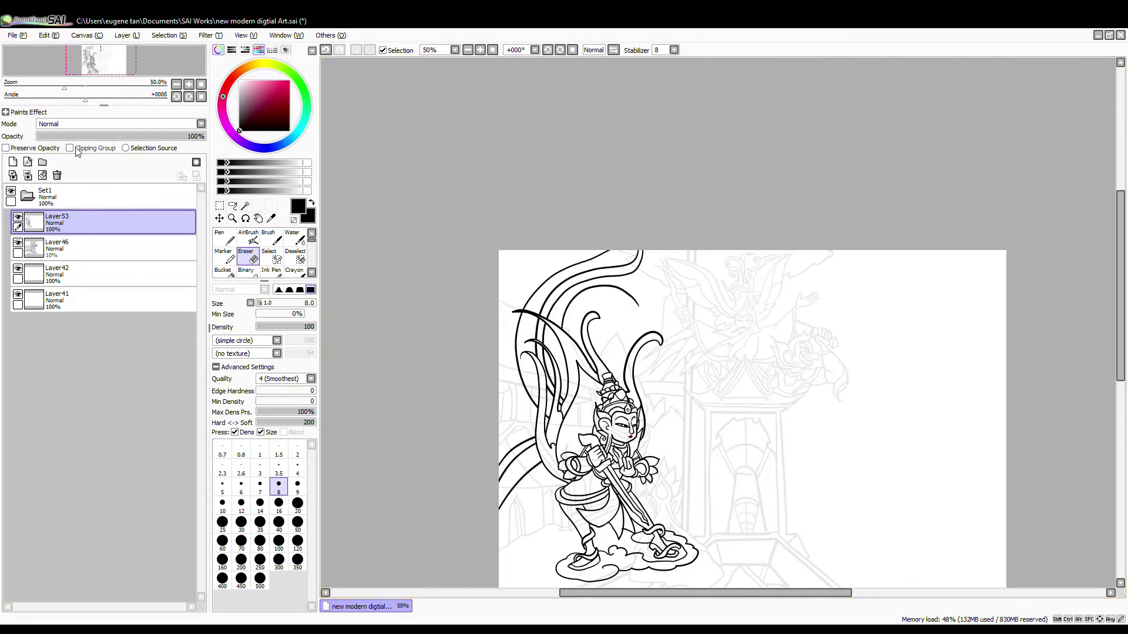
# Fade the merged line art to 36% opacity and add a new pen layer above it.
pyautogui.click(97, 136)
pyautogui.click(13, 162)
pyautogui.click(225, 238)
# Ink the creature's head at the ribbon's upper end with the size 10 pen, including its round eye, leaf-shaped ears, crest and jaws.
pyautogui.scroll(5, 643, 292)
pyautogui.moveTo(699, 210); pyautogui.dragTo(727, 225)
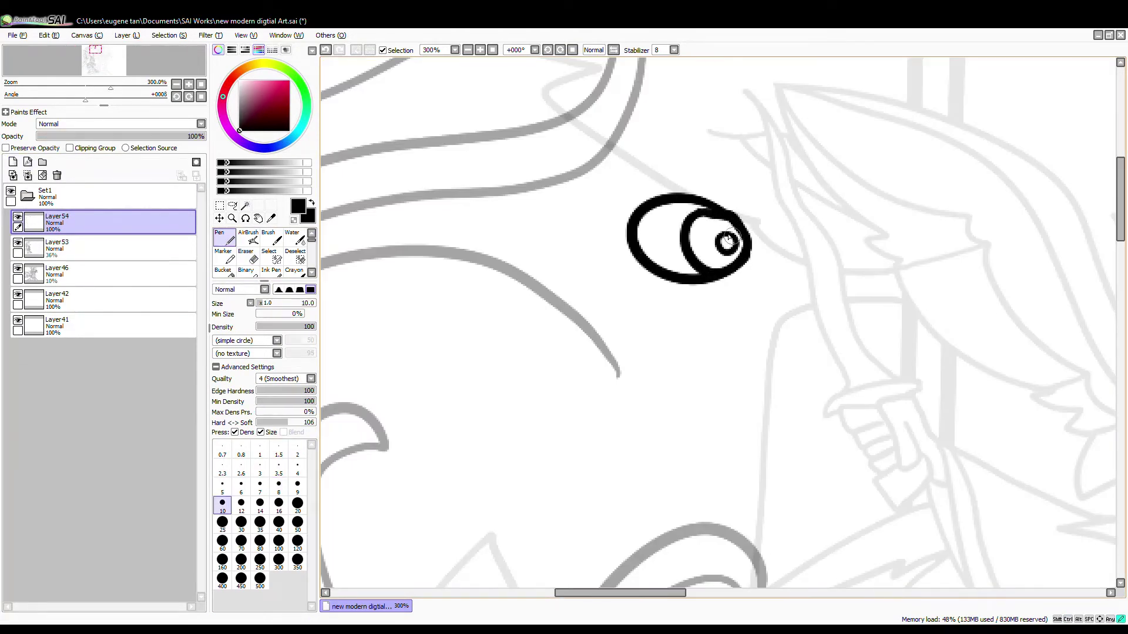
pyautogui.moveTo(571, 307); pyautogui.dragTo(580, 319)
pyautogui.moveTo(580, 319); pyautogui.dragTo(671, 337)
pyautogui.moveTo(667, 283)
pyautogui.mouseDown()
pyautogui.moveTo(735, 389)
pyautogui.moveTo(823, 433)
pyautogui.mouseUp()
pyautogui.moveTo(823, 434); pyautogui.dragTo(632, 538)
pyautogui.moveTo(671, 338)
pyautogui.mouseDown()
pyautogui.moveTo(675, 448)
pyautogui.moveTo(635, 561)
pyautogui.mouseUp()
pyautogui.moveTo(749, 236)
pyautogui.mouseDown()
pyautogui.moveTo(798, 220)
pyautogui.moveTo(793, 286)
pyautogui.moveTo(805, 270)
pyautogui.mouseUp()
pyautogui.moveTo(679, 295); pyautogui.dragTo(768, 402)
pyautogui.moveTo(744, 406)
pyautogui.mouseDown()
pyautogui.moveTo(767, 404)
pyautogui.moveTo(765, 440)
pyautogui.mouseUp()
pyautogui.moveTo(758, 241); pyautogui.dragTo(729, 408)
pyautogui.moveTo(778, 381); pyautogui.dragTo(709, 385)
pyautogui.moveTo(742, 272); pyautogui.dragTo(610, 372)
pyautogui.moveTo(608, 356)
pyautogui.mouseDown()
pyautogui.moveTo(530, 470)
pyautogui.moveTo(542, 466)
pyautogui.mouseUp()
pyautogui.moveTo(601, 387); pyautogui.dragTo(540, 449)
pyautogui.moveTo(540, 450)
pyautogui.mouseDown()
pyautogui.moveTo(611, 486)
pyautogui.moveTo(496, 451)
pyautogui.mouseUp()
pyautogui.moveTo(477, 469)
pyautogui.mouseDown()
pyautogui.moveTo(458, 487)
pyautogui.moveTo(573, 449)
pyautogui.moveTo(531, 476)
pyautogui.moveTo(579, 436)
pyautogui.moveTo(658, 209)
pyautogui.mouseUp()
# Clean up the creature head's linework with the eraser and ink the small curl beneath its lower ear.
pyautogui.click(248, 262)
pyautogui.press('n')
pyautogui.moveTo(748, 296)
pyautogui.mouseDown()
pyautogui.moveTo(746, 317)
pyautogui.moveTo(688, 343)
pyautogui.mouseUp()
pyautogui.moveTo(684, 341); pyautogui.dragTo(717, 300)
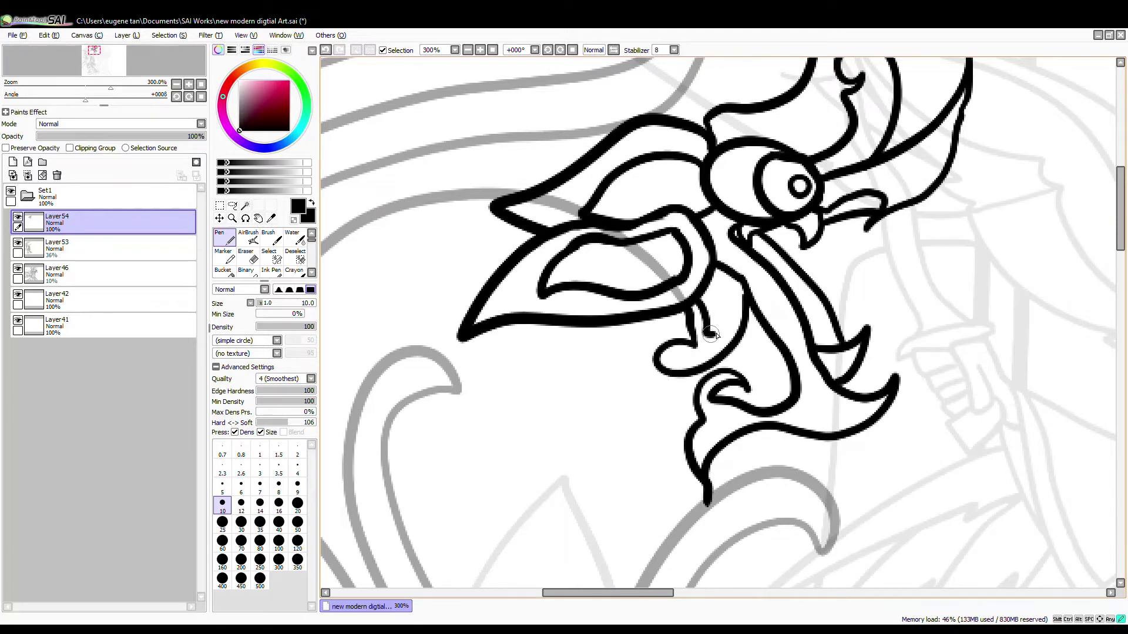
pyautogui.moveTo(729, 340); pyautogui.dragTo(712, 263)
# Magic-wand the creature's ear interiors on Layer54, clear the Layer53 curves beneath them, and deselect.
pyautogui.scroll(-3, 720, 268)
pyautogui.click(245, 206)
pyautogui.scroll(2, 717, 223)
pyautogui.click(655, 312)
pyautogui.click(671, 263)
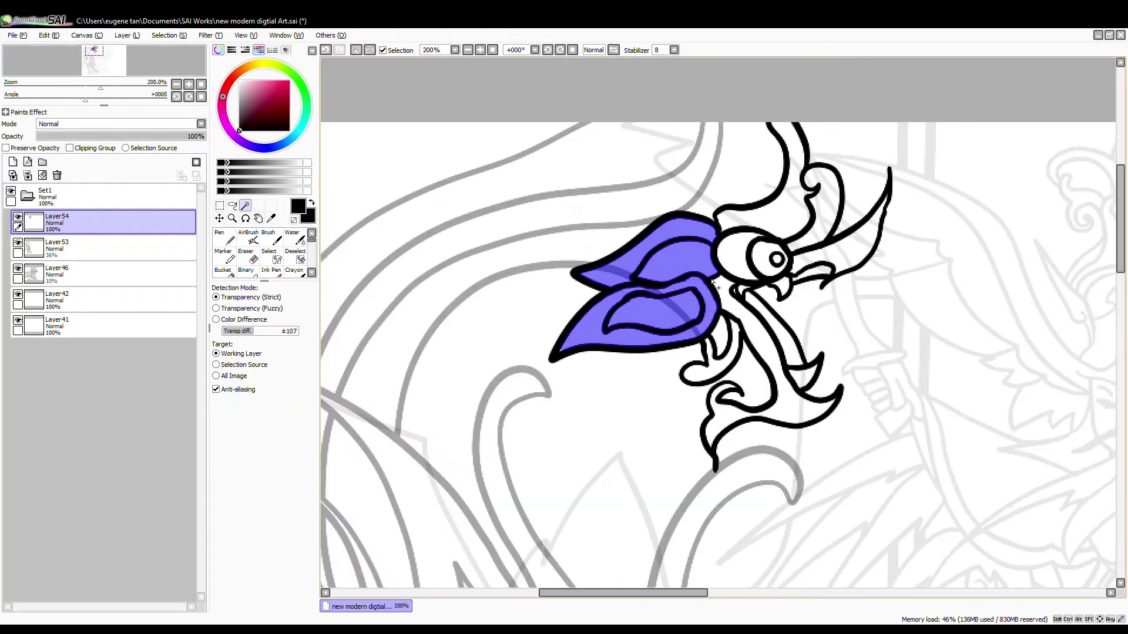
pyautogui.click(106, 248)
pyautogui.press('Delete')
pyautogui.click(357, 50)
# Merge the creature head layer down into Layer53 at 100% opacity, with the Layer46 line art at 11%.
pyautogui.scroll(-5, 541, 223)
pyautogui.click(77, 223)
pyautogui.moveTo(117, 136); pyautogui.dragTo(56, 136)
pyautogui.click(27, 176)
pyautogui.click(76, 249)
# Magic-wand the warrior's face, torso, sword blade, open hand and its bracelet on Layer53.
pyautogui.scroll(5, 555, 326)
pyautogui.click(561, 322)
pyautogui.click(88, 223)
pyautogui.click(559, 326)
pyautogui.click(587, 476)
pyautogui.click(88, 248)
pyautogui.click(641, 453)
pyautogui.hotkey('ctrl', 'z')
pyautogui.click(88, 222)
pyautogui.scroll(2, 677, 468)
pyautogui.click(680, 498)
pyautogui.click(596, 485)
pyautogui.scroll(3, 571, 386)
pyautogui.click(590, 352)
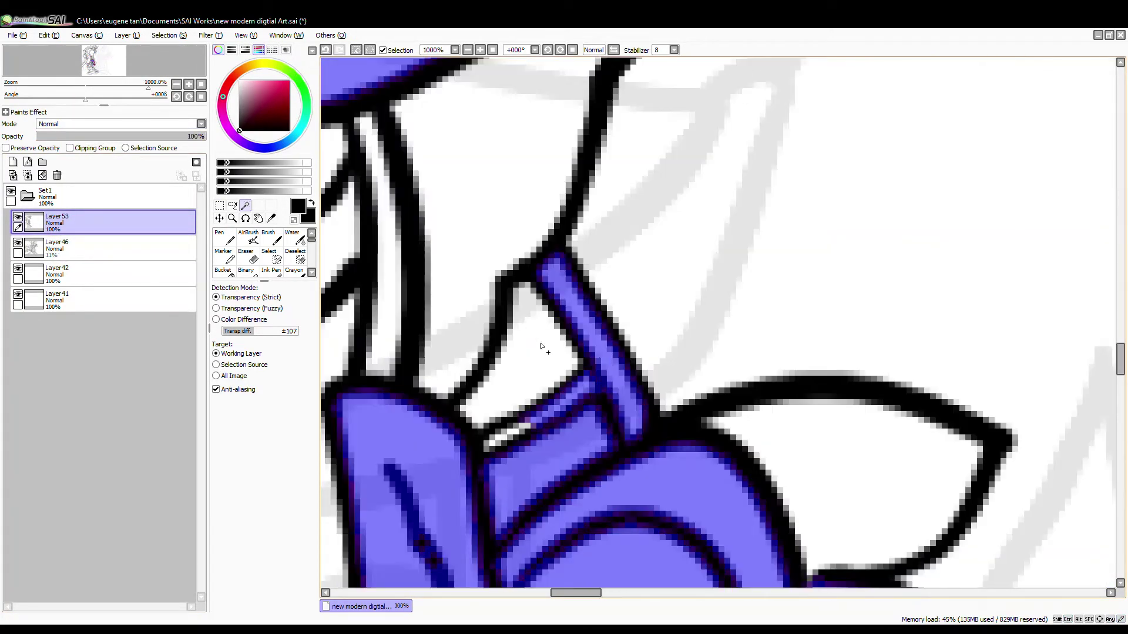
# Add the interiors of the long curving ribbons behind the warrior to the Layer53 selection.
pyautogui.scroll(-5, 521, 270)
pyautogui.moveTo(420, 389); pyautogui.dragTo(566, 352)
pyautogui.scroll(-1, 566, 351)
pyautogui.click(500, 363)
pyautogui.click(376, 276)
pyautogui.moveTo(451, 164); pyautogui.dragTo(576, 372)
pyautogui.click(511, 329)
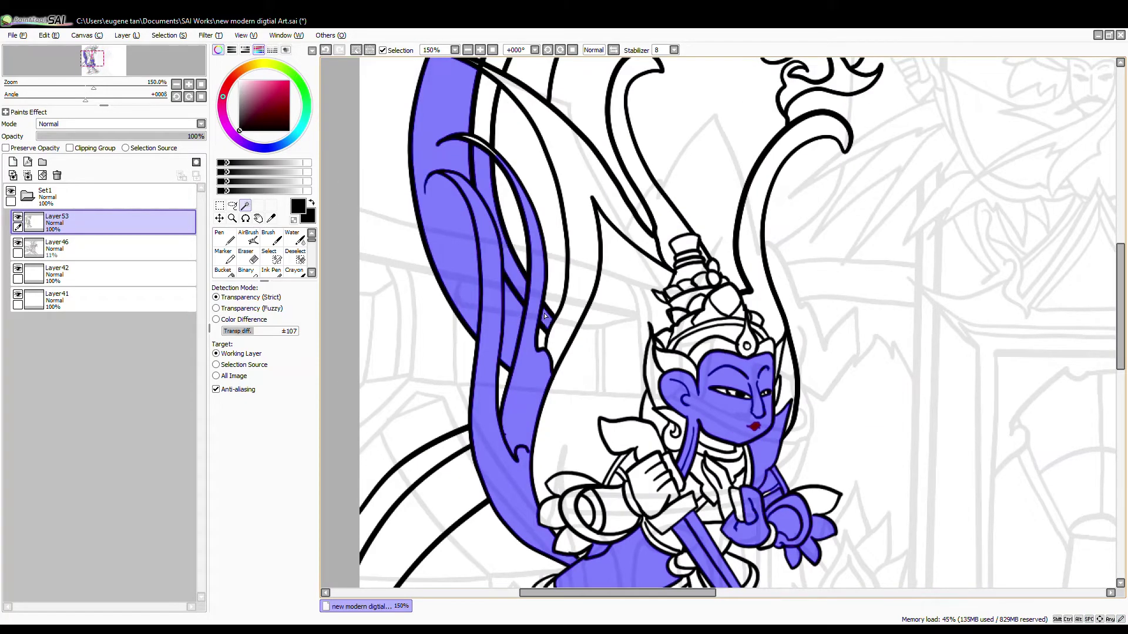
# Add the wide ribbon areas behind the crown and shoulder and the sword arm's armlet to the selection.
pyautogui.click(585, 194)
pyautogui.click(611, 341)
pyautogui.click(654, 192)
pyautogui.click(414, 476)
pyautogui.click(425, 520)
pyautogui.moveTo(557, 510); pyautogui.dragTo(511, 394)
pyautogui.scroll(3, 511, 393)
pyautogui.click(496, 392)
pyautogui.click(670, 399)
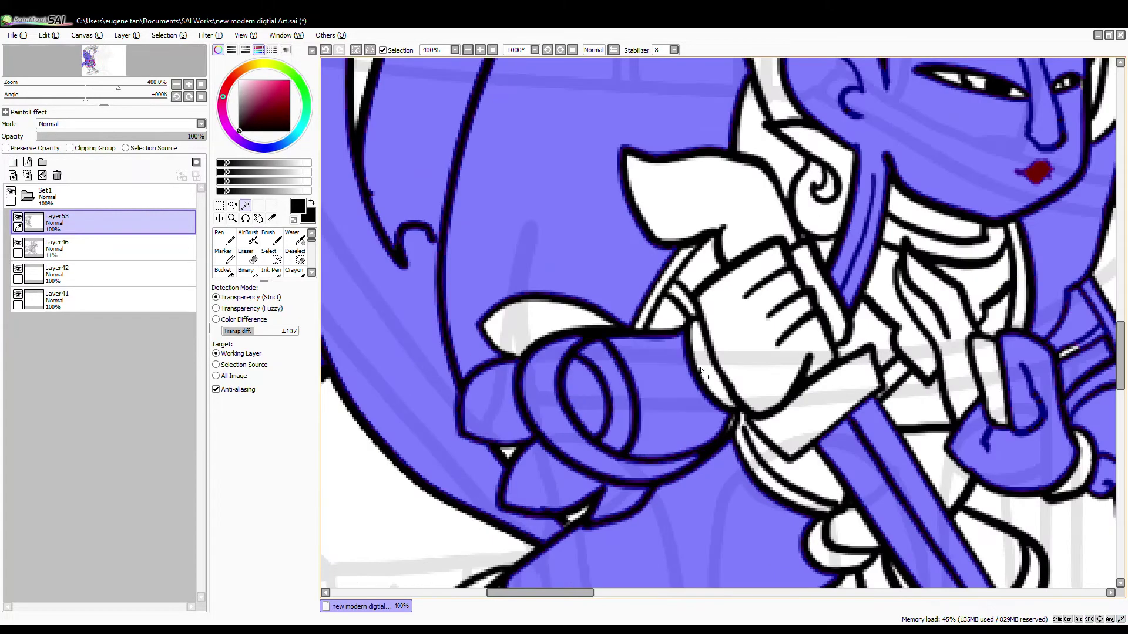
# Add the sword-gripping hand, sword guard, chest sash and shoulder ornament to the selection.
pyautogui.click(758, 341)
pyautogui.click(813, 479)
pyautogui.click(781, 486)
pyautogui.click(541, 320)
pyautogui.click(669, 317)
pyautogui.click(699, 267)
pyautogui.click(711, 200)
pyautogui.moveTo(940, 323); pyautogui.dragTo(789, 245)
pyautogui.click(808, 265)
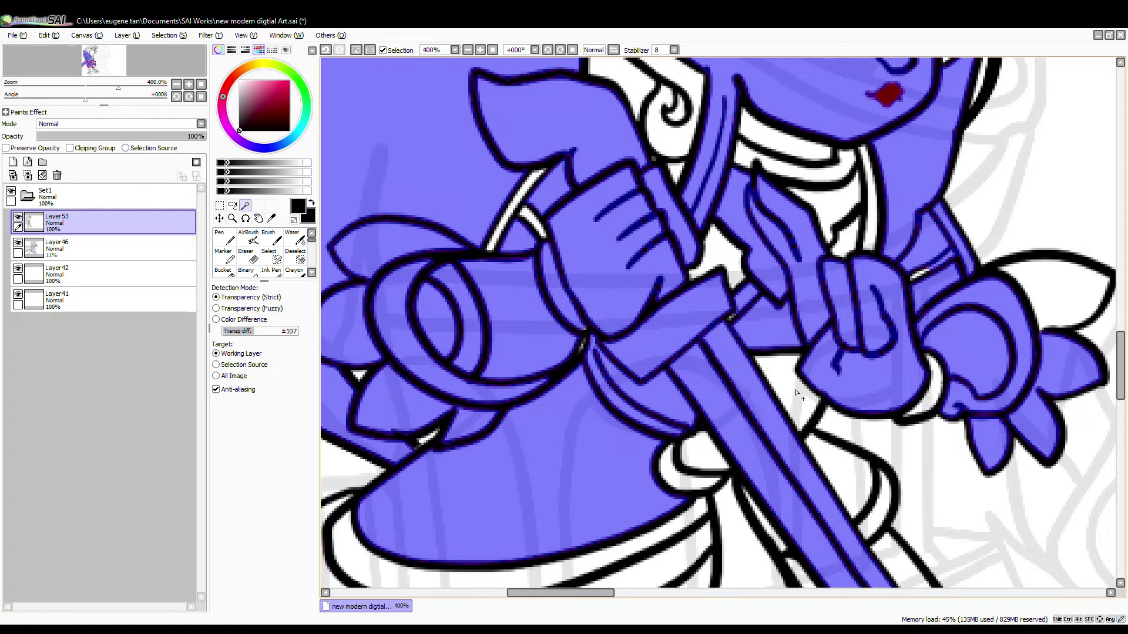
# Add the waistband, skirt folds, hanging sash and the area around the sword's tip to the selection.
pyautogui.click(682, 555)
pyautogui.click(741, 543)
pyautogui.click(849, 488)
pyautogui.moveTo(852, 493); pyautogui.dragTo(673, 145)
pyautogui.click(742, 238)
pyautogui.click(614, 429)
pyautogui.click(690, 440)
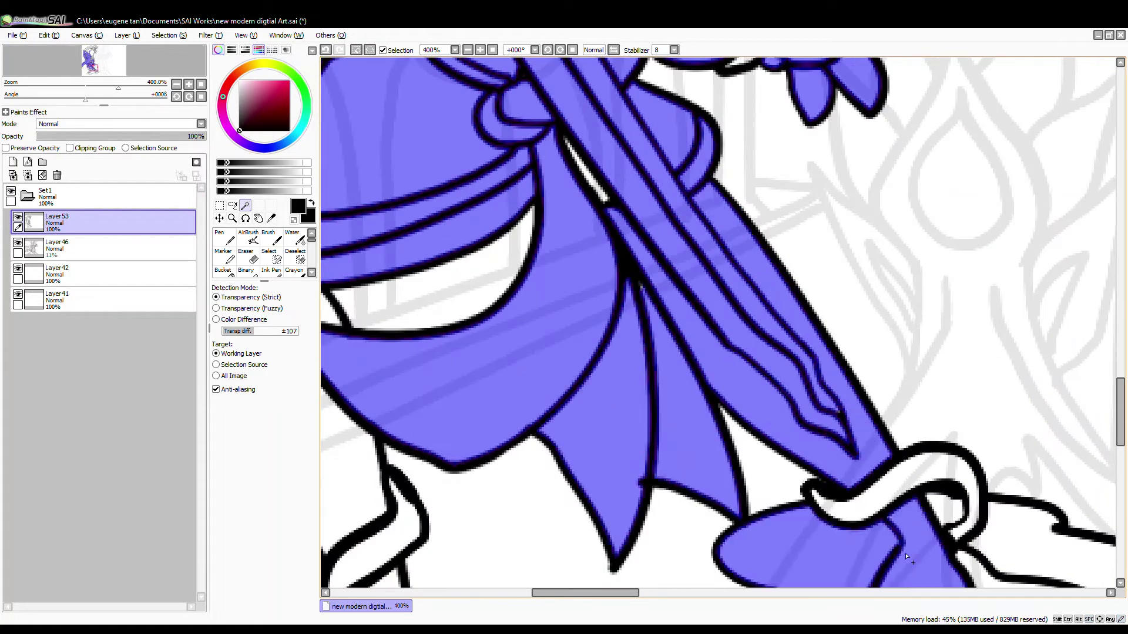
pyautogui.click(940, 498)
# Add the bent leg, ankle ribbon, shoe and surrounding cloud to the selection.
pyautogui.moveTo(411, 500); pyautogui.dragTo(762, 502)
pyautogui.click(688, 506)
pyautogui.click(725, 552)
pyautogui.moveTo(728, 552); pyautogui.dragTo(678, 261)
pyautogui.click(711, 470)
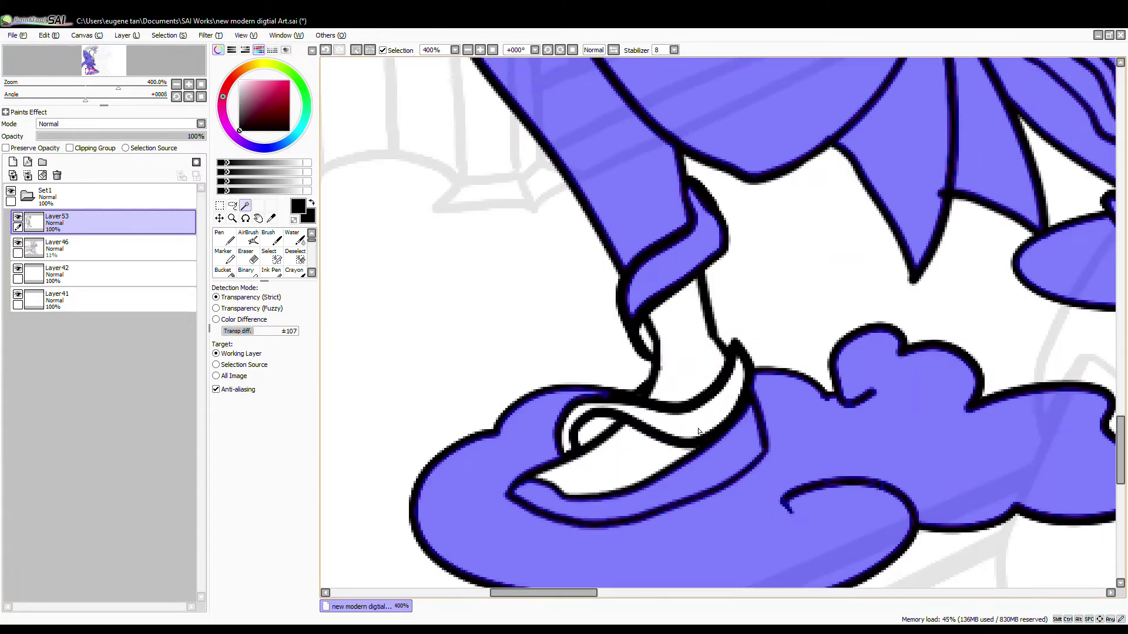
pyautogui.click(702, 427)
pyautogui.click(626, 464)
# Add the crown's beads, domed tiers, headband and side ornaments, along with the hair beside the ear, to the selection.
pyautogui.scroll(-4, 573, 365)
pyautogui.scroll(3, 643, 126)
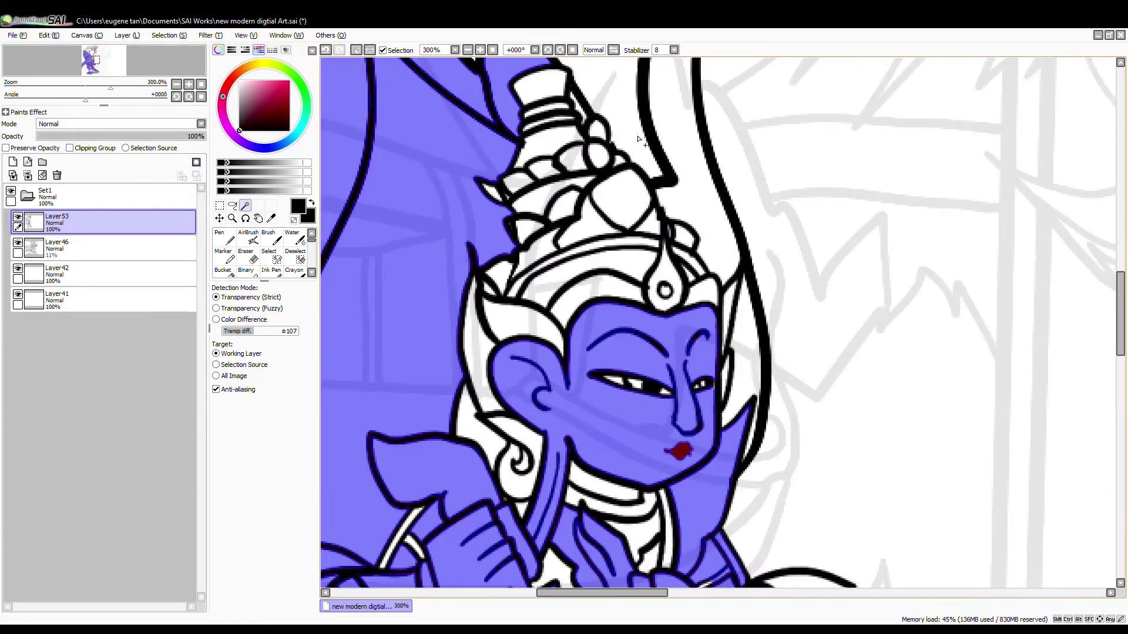
pyautogui.click(539, 197)
pyautogui.click(517, 183)
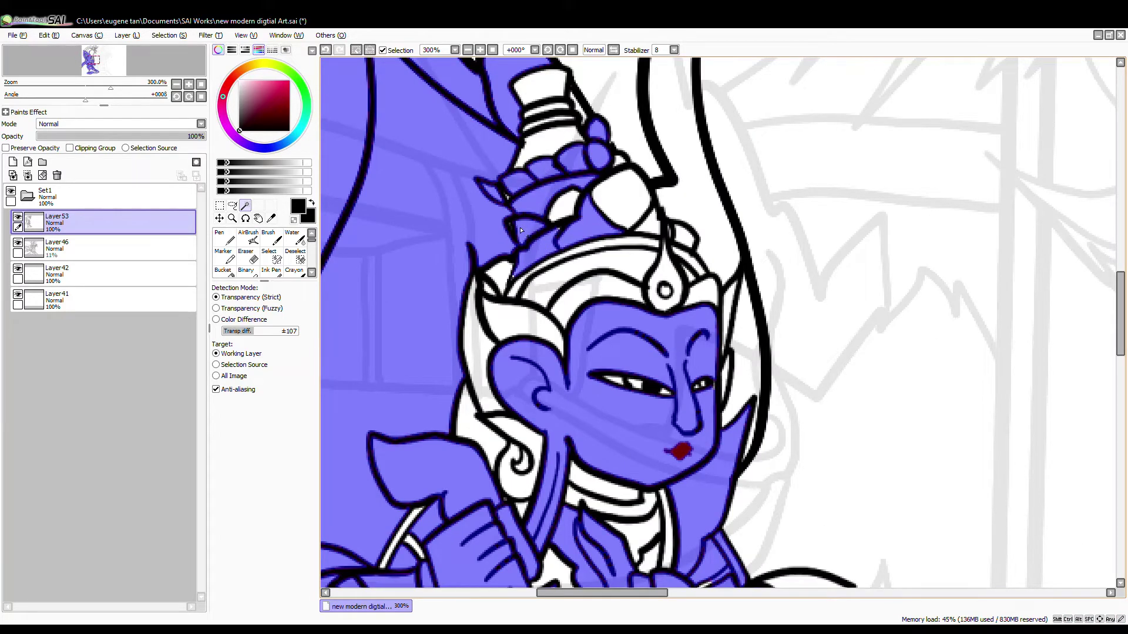
pyautogui.scroll(2, 537, 254)
pyautogui.click(576, 289)
pyautogui.click(606, 323)
pyautogui.click(517, 359)
pyautogui.click(510, 300)
pyautogui.click(477, 289)
pyautogui.click(428, 403)
pyautogui.click(506, 542)
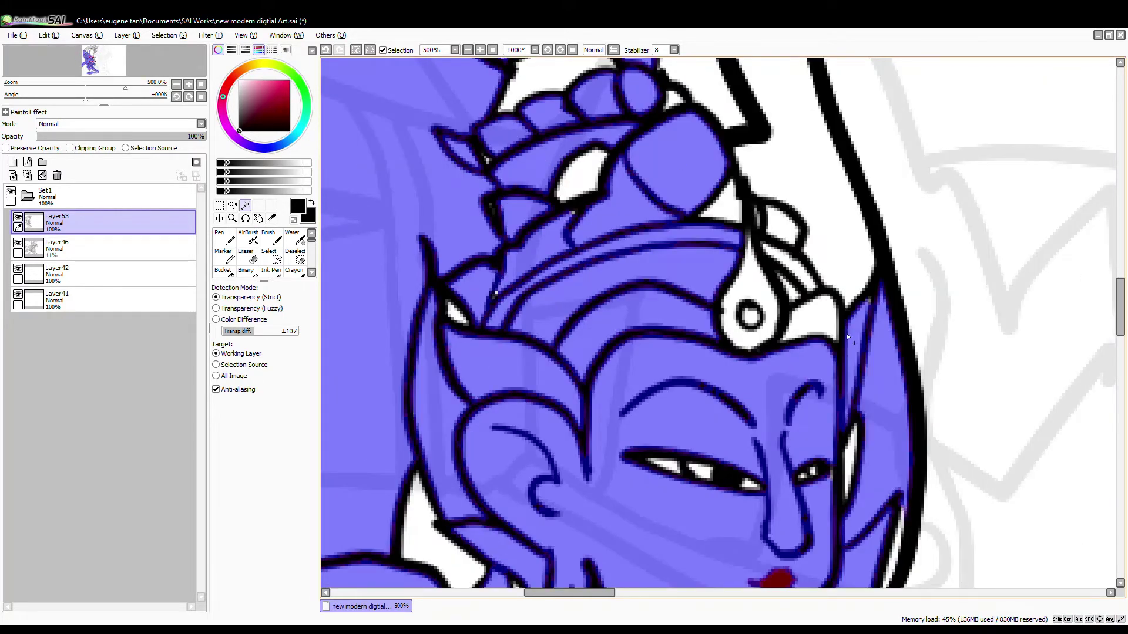
# Add the tall curl above the crown and the creature's neck, crest and upper beak to the selection.
pyautogui.scroll(-6, 848, 336)
pyautogui.click(751, 191)
pyautogui.scroll(4, 758, 71)
pyautogui.moveTo(764, 82); pyautogui.dragTo(746, 253)
pyautogui.click(763, 258)
pyautogui.click(752, 194)
pyautogui.click(664, 200)
pyautogui.click(871, 229)
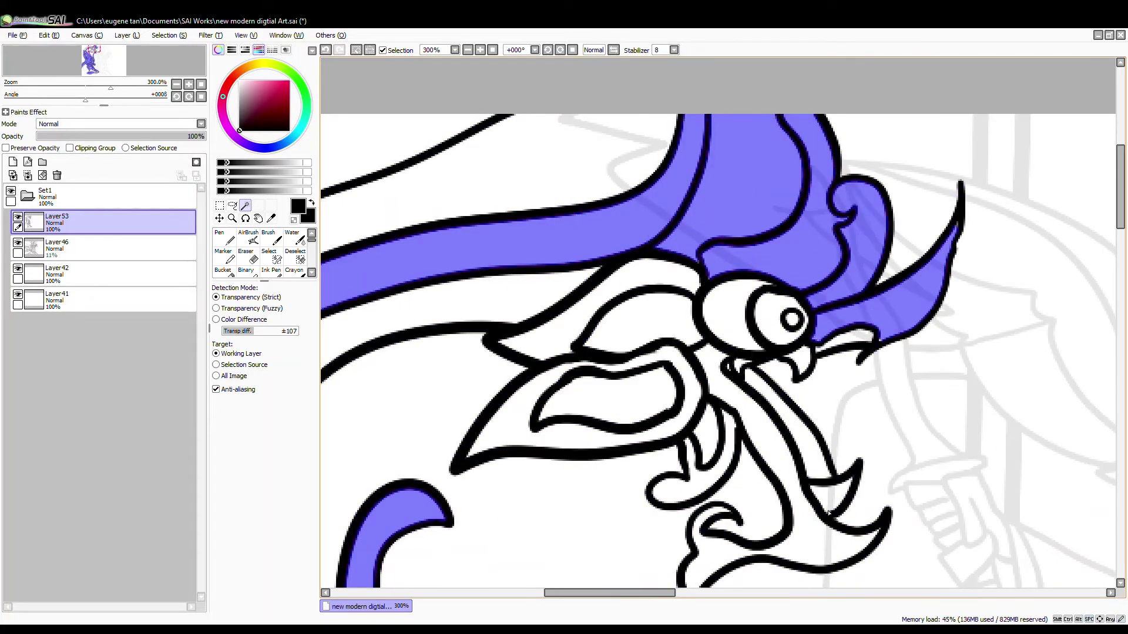
# Add the creature's lower jaw areas to the selection, clear the Layer46 lines beneath the whole selection, and deselect.
pyautogui.click(823, 548)
pyautogui.click(834, 498)
pyautogui.click(793, 409)
pyautogui.click(846, 338)
pyautogui.scroll(-4, 554, 257)
pyautogui.click(104, 249)
pyautogui.click(42, 175)
pyautogui.hotkey('ctrl', 'd')
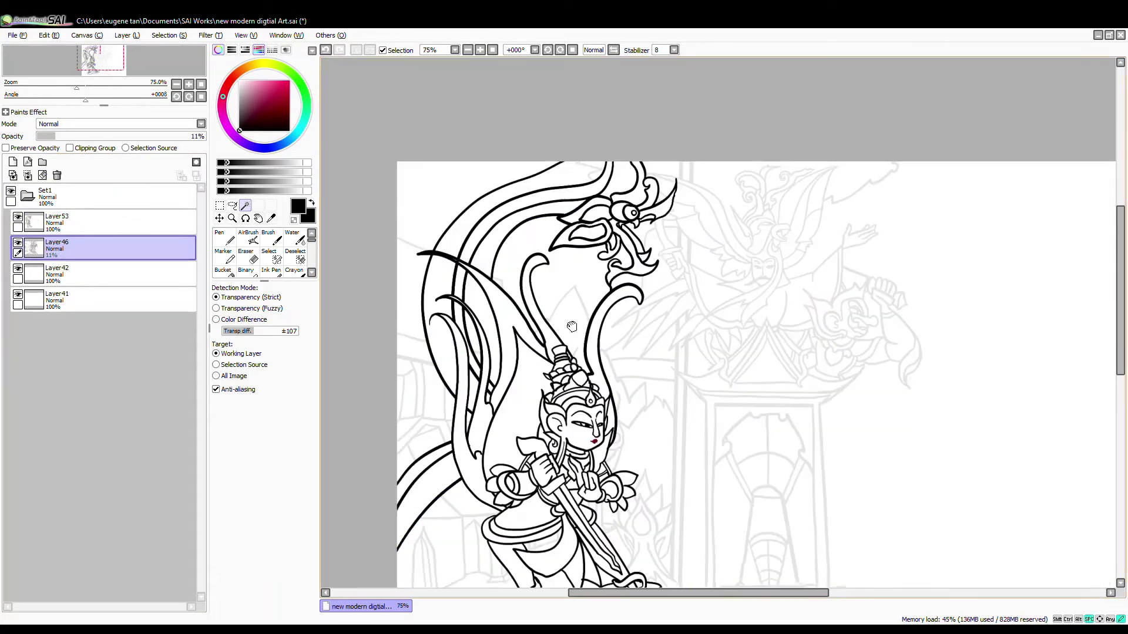
# Magic-wand the upper cloud area and the gap under the skirt on Layer53, clear the Layer46 lines there, and deselect.
pyautogui.moveTo(572, 327); pyautogui.dragTo(585, 231)
pyautogui.click(57, 221)
pyautogui.click(634, 518)
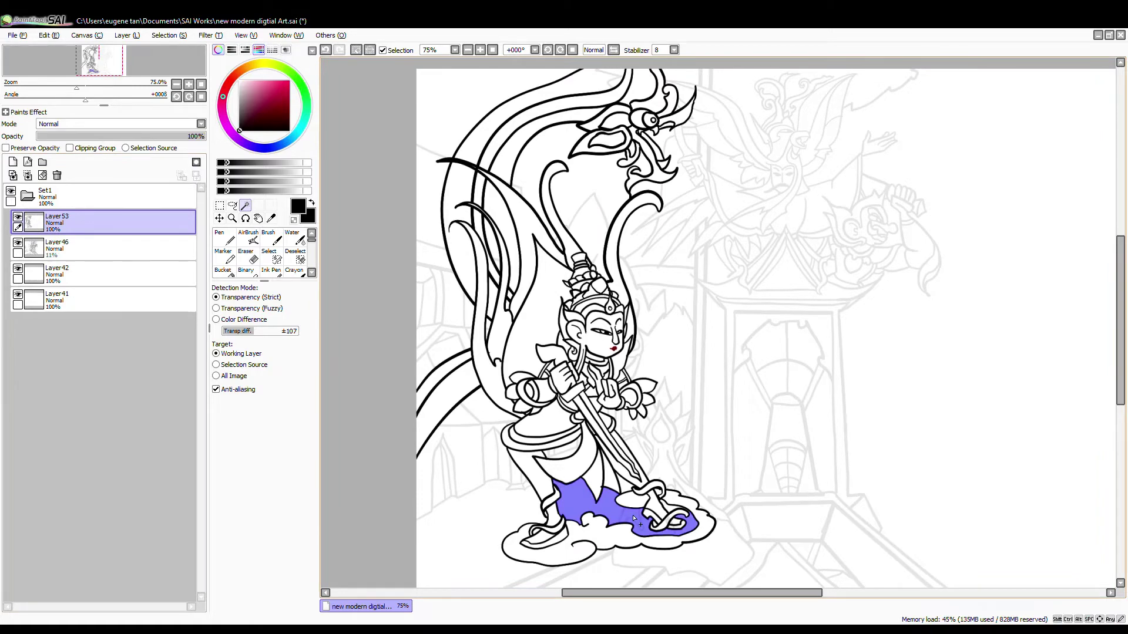
pyautogui.click(562, 459)
pyautogui.click(57, 246)
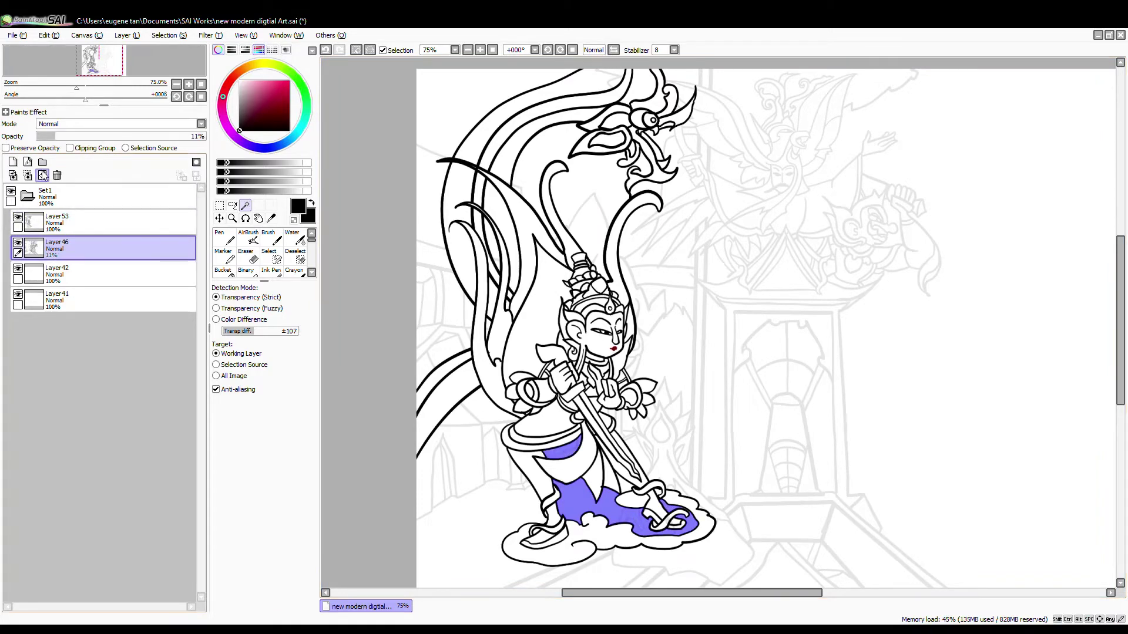
pyautogui.click(356, 50)
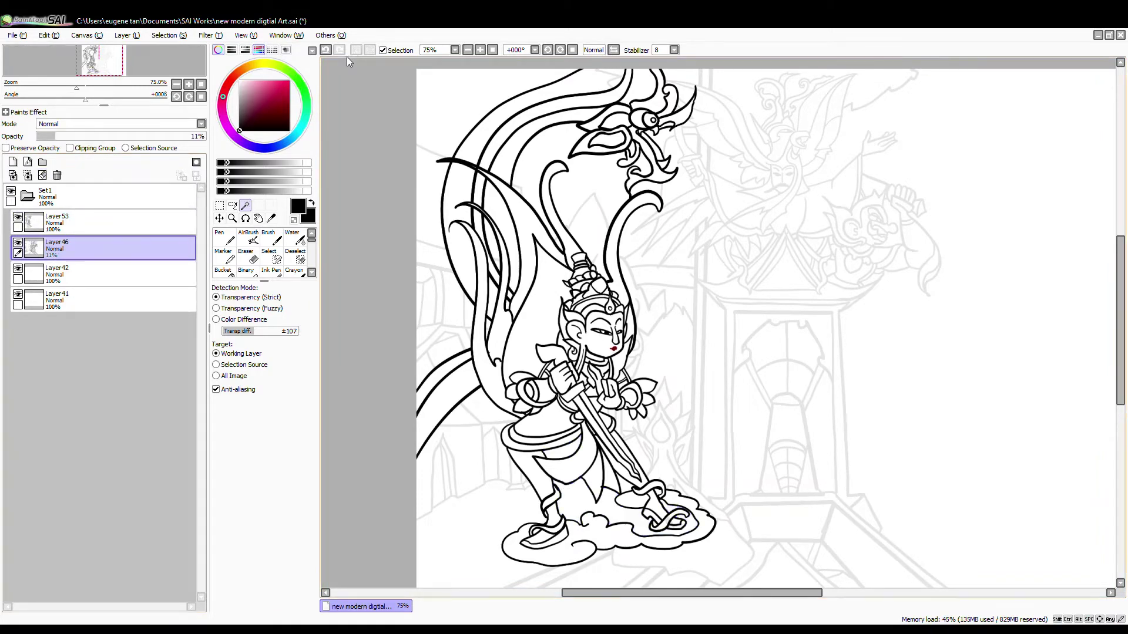
# Restore the background line art on Layer46 to 100% opacity and merge Layer53 down into it.
pyautogui.moveTo(52, 138); pyautogui.dragTo(336, 139)
pyautogui.click(65, 223)
pyautogui.click(63, 245)
pyautogui.moveTo(74, 137); pyautogui.dragTo(307, 136)
pyautogui.scroll(6, 644, 328)
pyautogui.click(257, 260)
pyautogui.scroll(-6, 557, 411)
pyautogui.moveTo(445, 372); pyautogui.dragTo(475, 235)
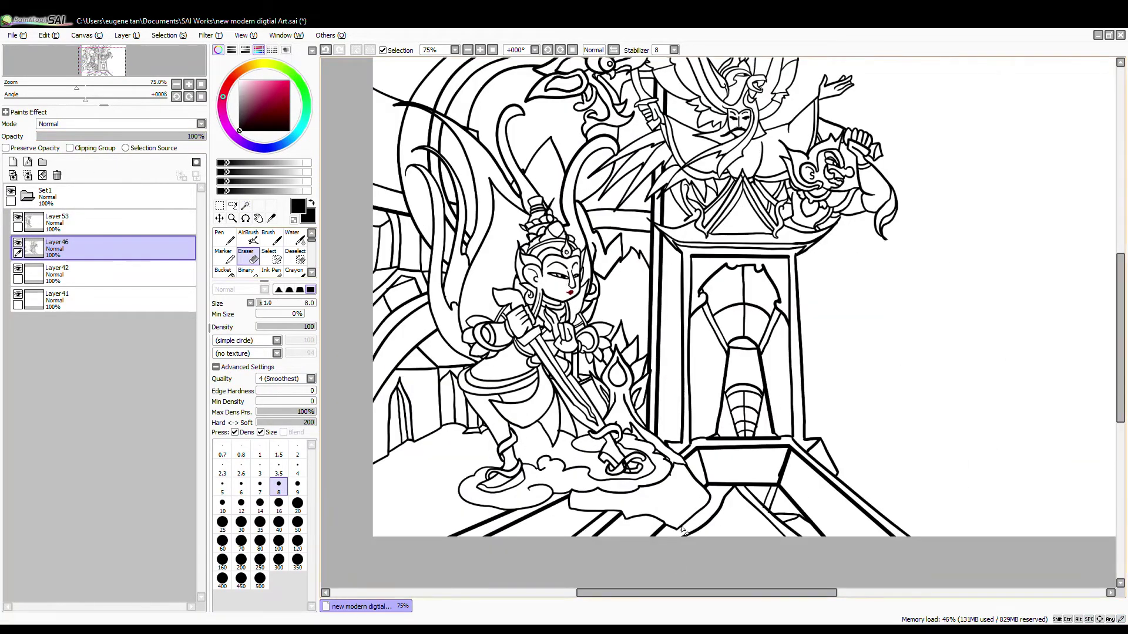
pyautogui.scroll(5, 531, 446)
pyautogui.scroll(-6, 599, 485)
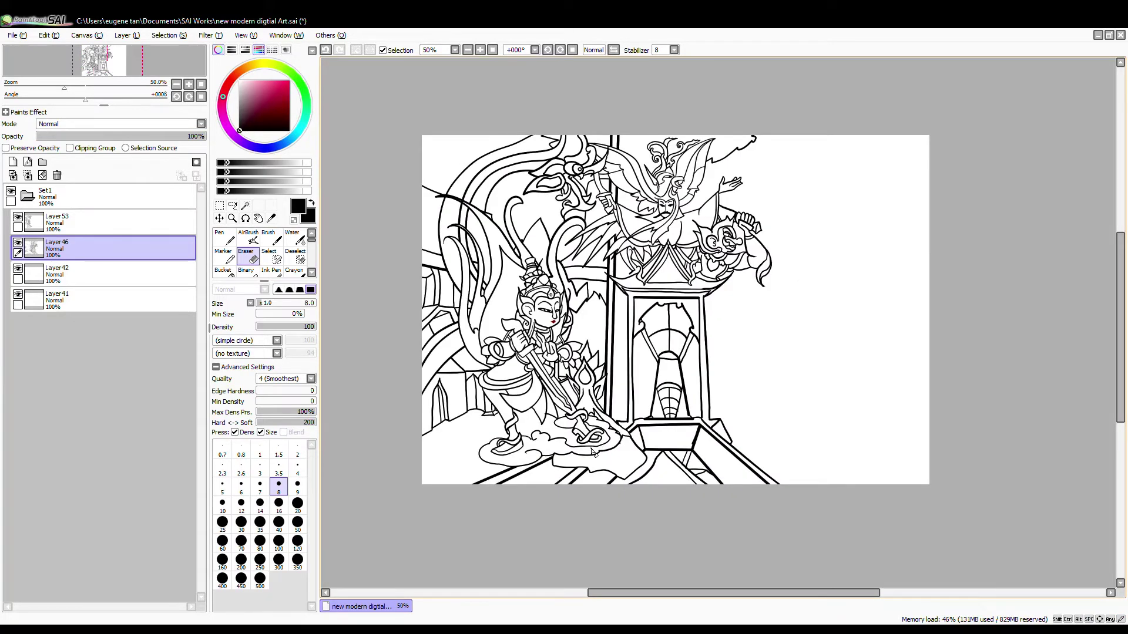
pyautogui.click(112, 223)
pyautogui.click(28, 176)
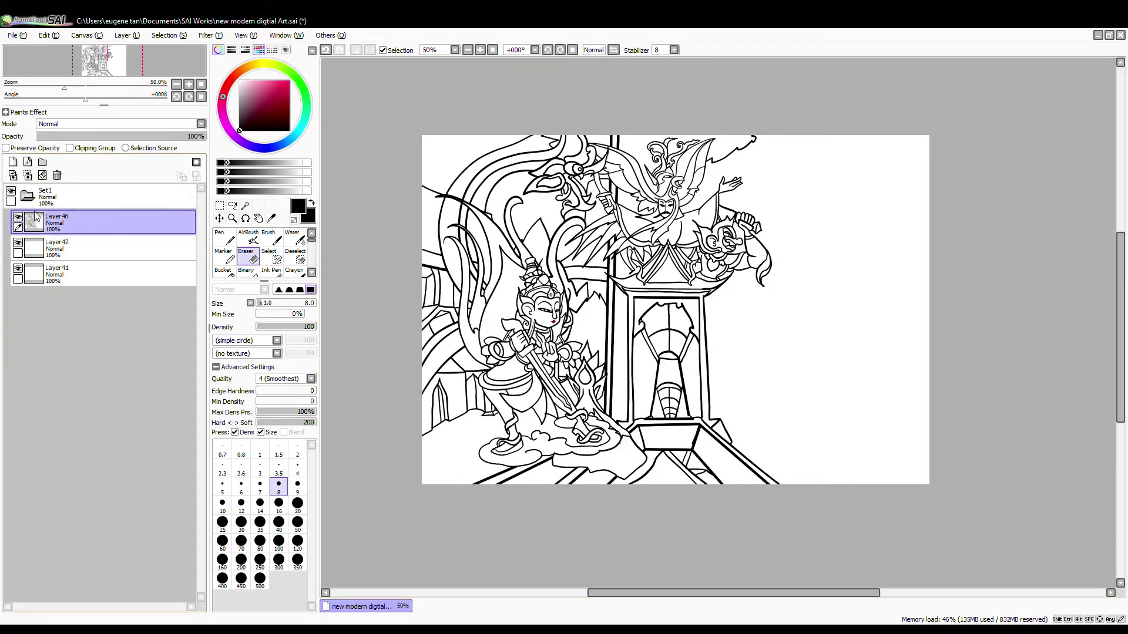
# Add a new layer between Layer46 and Layer42 and set its opacity to 25%.
pyautogui.click(77, 252)
pyautogui.click(13, 162)
pyautogui.click(79, 137)
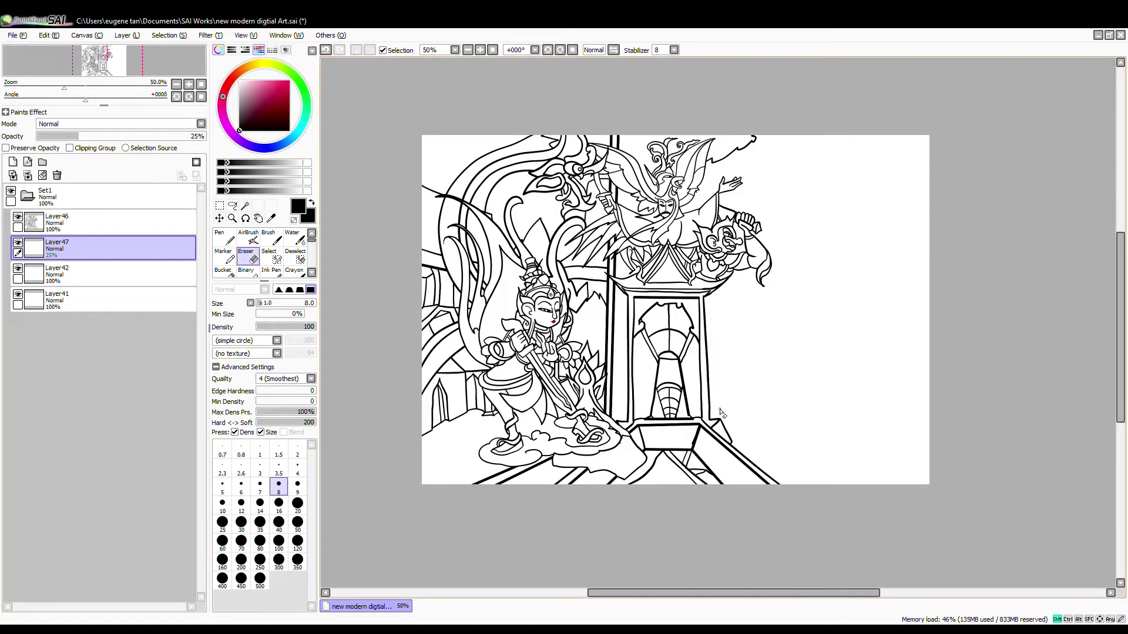
# Draw straight size 10 pen guide lines for an outer pillar edge and base beside the tower on Layer47.
pyautogui.press('n')
pyautogui.scroll(5, 713, 413)
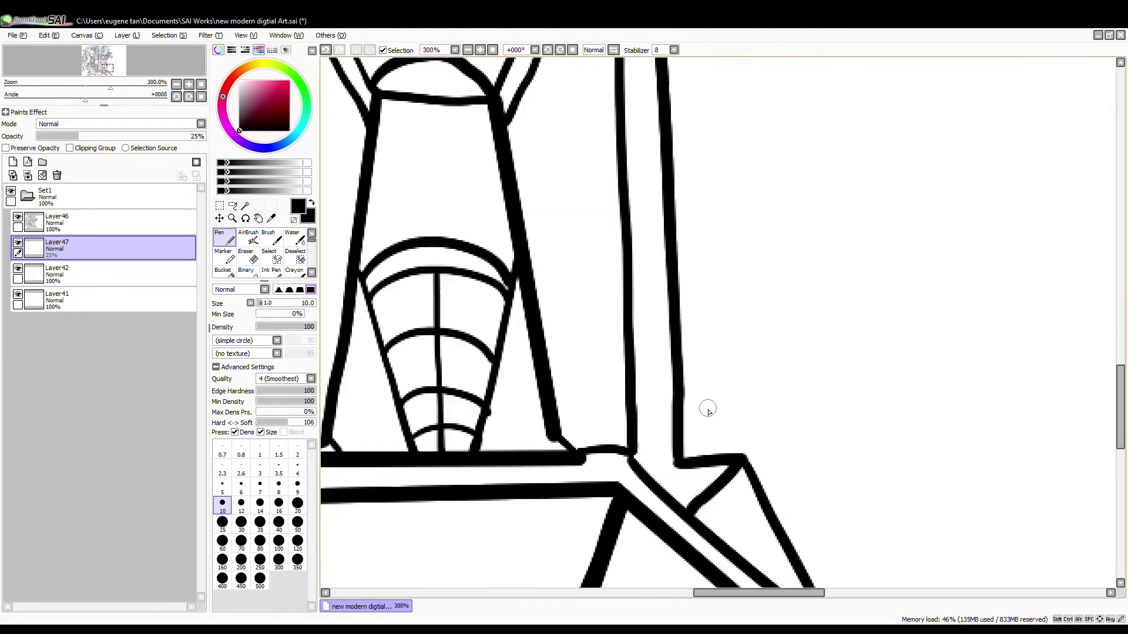
pyautogui.keyDown('shift'); pyautogui.click(708, 429); pyautogui.keyUp('shift')
pyautogui.keyDown('shift'); pyautogui.click(747, 429); pyautogui.keyUp('shift')
pyautogui.scroll(-7, 808, 368)
pyautogui.moveTo(811, 517)
pyautogui.mouseDown()
pyautogui.moveTo(808, 368)
pyautogui.moveTo(805, 399)
pyautogui.mouseUp()
pyautogui.keyDown('shift'); pyautogui.click(808, 367); pyautogui.keyUp('shift')
# Draw the pillar's second vertical edge and the small slanted corner block at its base with straight pen lines.
pyautogui.scroll(3, 806, 473)
pyautogui.moveTo(808, 473)
pyautogui.mouseDown()
pyautogui.moveTo(713, 497)
pyautogui.moveTo(711, 296)
pyautogui.mouseUp()
pyautogui.click(696, 171)
pyautogui.scroll(1, 711, 296)
pyautogui.keyDown('shift'); pyautogui.click(696, 398); pyautogui.keyUp('shift')
pyautogui.scroll(3, 714, 410)
pyautogui.click(664, 376)
pyautogui.keyDown('shift'); pyautogui.click(691, 383); pyautogui.keyUp('shift')
pyautogui.keyDown('shift'); pyautogui.click(657, 406); pyautogui.keyUp('shift')
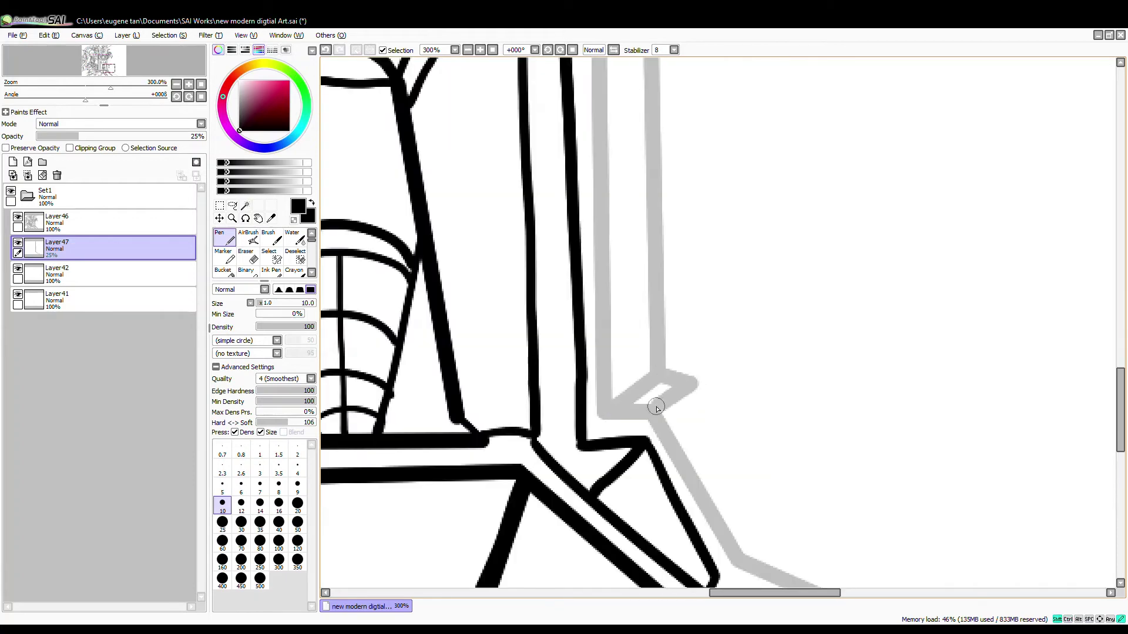
# Draw the parallel second edge of the slanted base beside the tower with straight size 10 pen lines.
pyautogui.click(694, 387)
pyautogui.keyDown('shift'); pyautogui.click(771, 534); pyautogui.keyUp('shift')
pyautogui.scroll(-2, 771, 535)
pyautogui.moveTo(771, 535); pyautogui.dragTo(532, 400)
pyautogui.keyDown('shift'); pyautogui.click(571, 388); pyautogui.keyUp('shift')
pyautogui.moveTo(441, 106); pyautogui.dragTo(531, 302)
# Select the areas of the winged figure and creature on Layer46 that the pillar guide lines cross, using the Magic Wand.
pyautogui.click(94, 224)
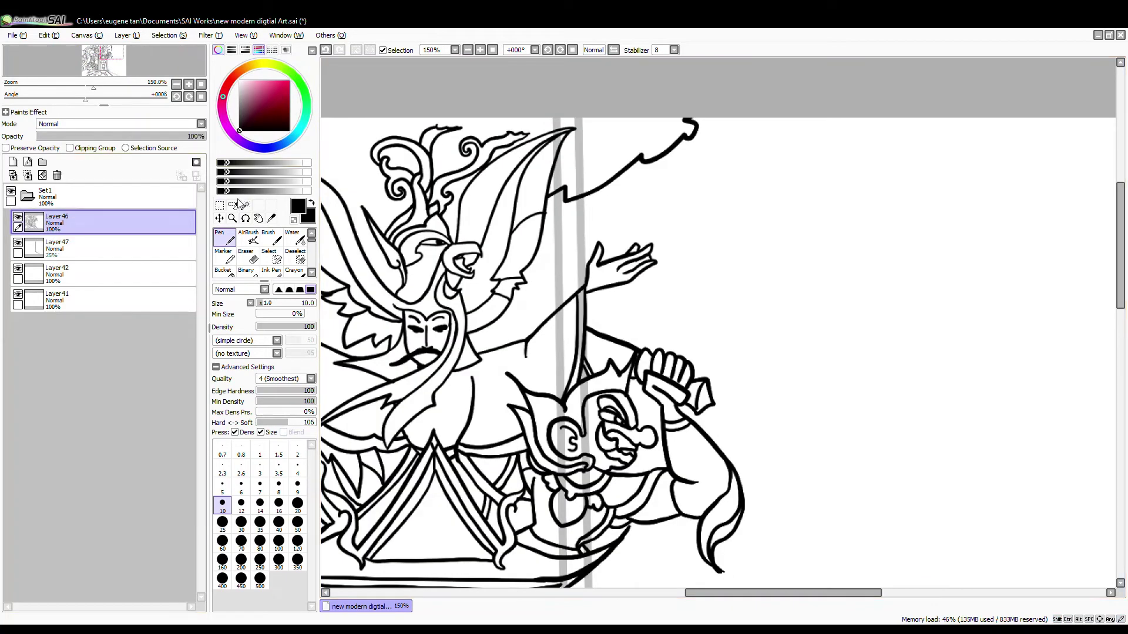
pyautogui.click(245, 205)
pyautogui.click(587, 153)
pyautogui.scroll(3, 522, 138)
pyautogui.scroll(-3, 521, 176)
pyautogui.click(555, 267)
pyautogui.click(573, 251)
pyautogui.click(577, 385)
pyautogui.click(567, 342)
pyautogui.scroll(5, 582, 308)
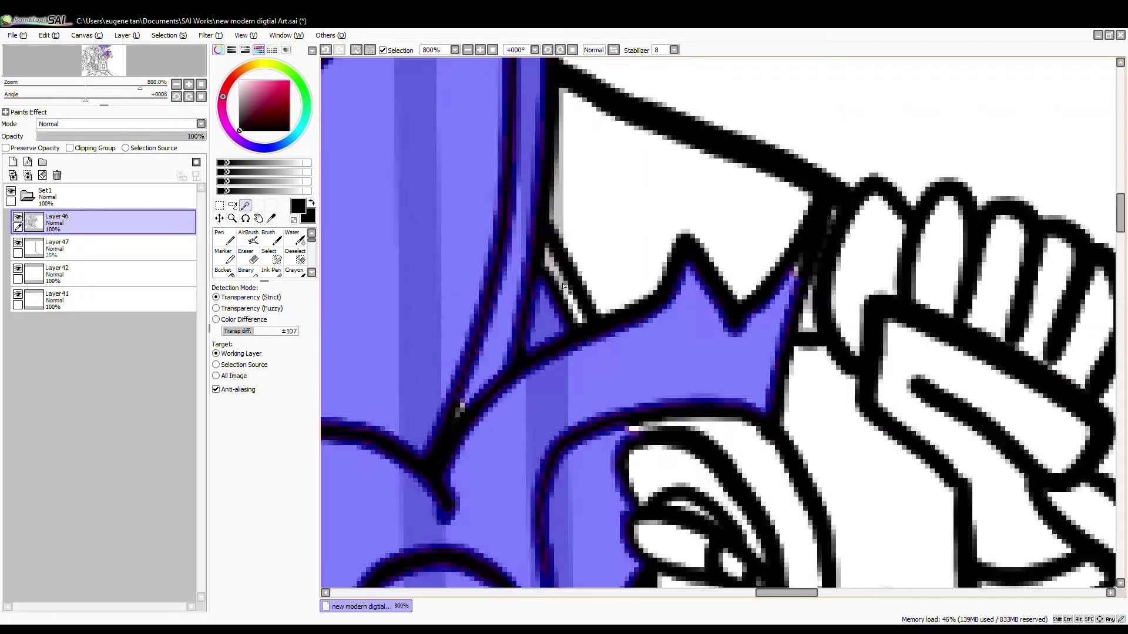
pyautogui.scroll(-4, 558, 276)
pyautogui.click(587, 256)
pyautogui.click(533, 468)
pyautogui.click(514, 522)
pyautogui.scroll(1, 512, 517)
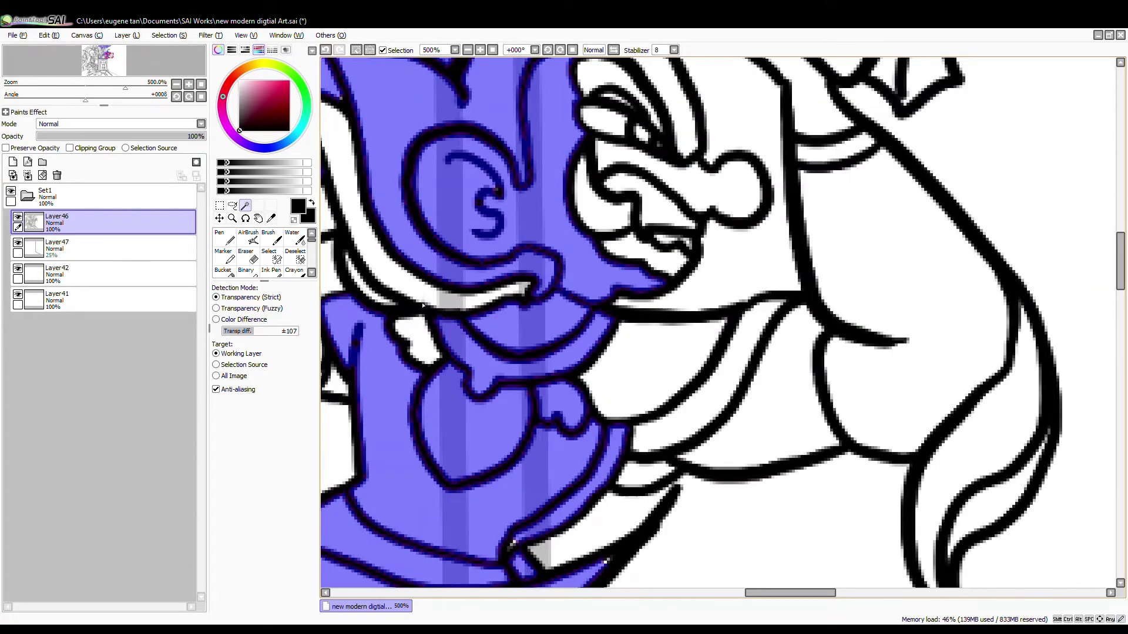
# Clear the pillar lines inside the selection from Layer47 and deselect.
pyautogui.scroll(-2, 648, 500)
pyautogui.click(94, 249)
pyautogui.click(42, 176)
pyautogui.hotkey('ctrl', 'd')
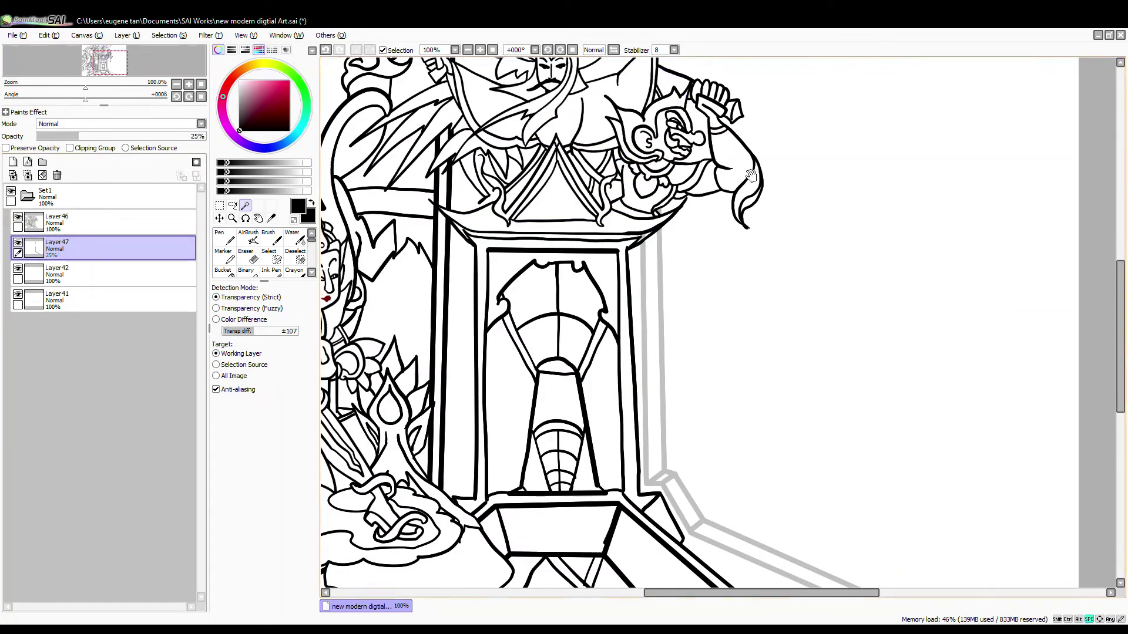
# Restore Layer47 to 100% opacity and merge Layer46 down into it.
pyautogui.moveTo(637, 235); pyautogui.dragTo(650, 387)
pyautogui.click(203, 137)
pyautogui.click(94, 224)
pyautogui.click(28, 176)
pyautogui.scroll(-4, 586, 287)
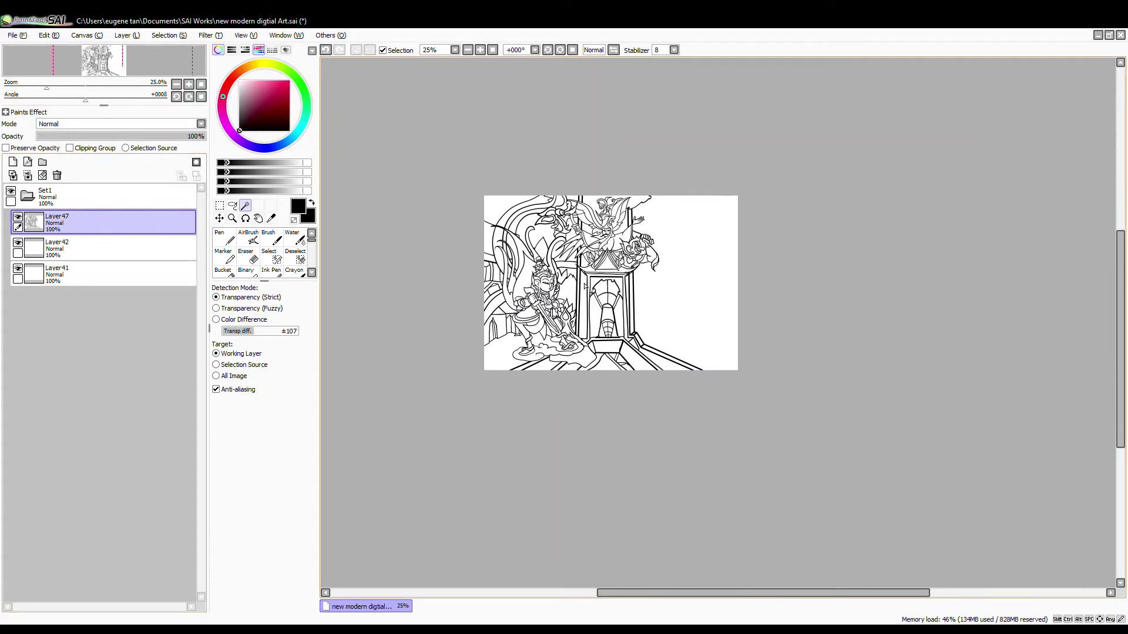
# Add a new layer beneath the line art at 43% opacity and draw a sweeping roof edge beside the tower.
pyautogui.click(13, 162)
pyautogui.moveTo(176, 136); pyautogui.dragTo(113, 139)
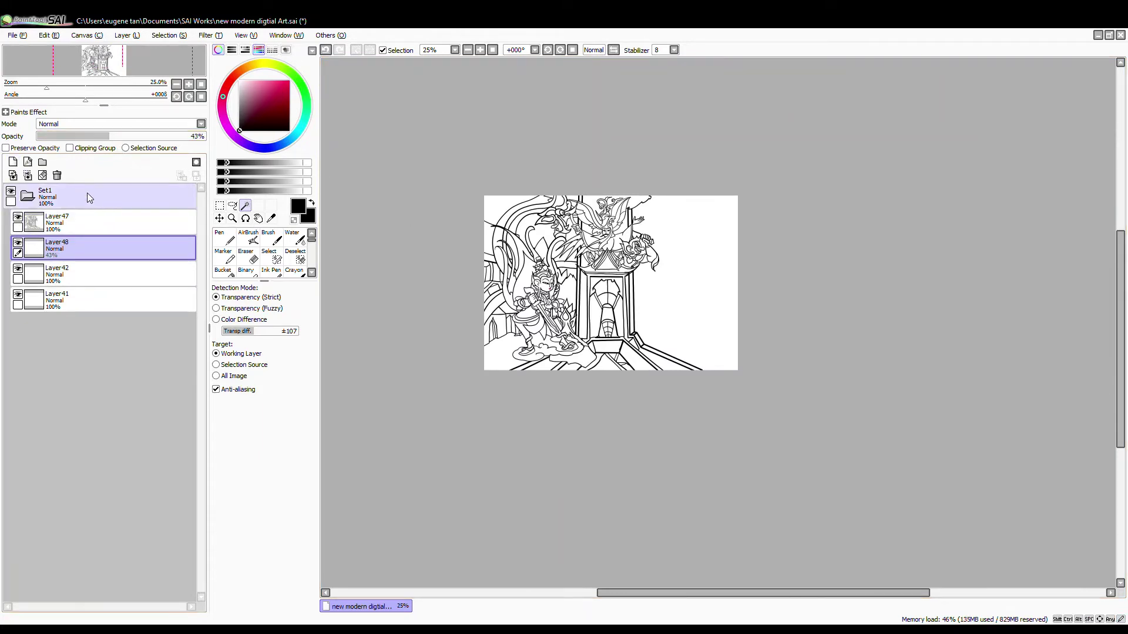
pyautogui.scroll(4, 704, 246)
pyautogui.scroll(-2, 706, 247)
pyautogui.press('n')
pyautogui.scroll(1, 628, 216)
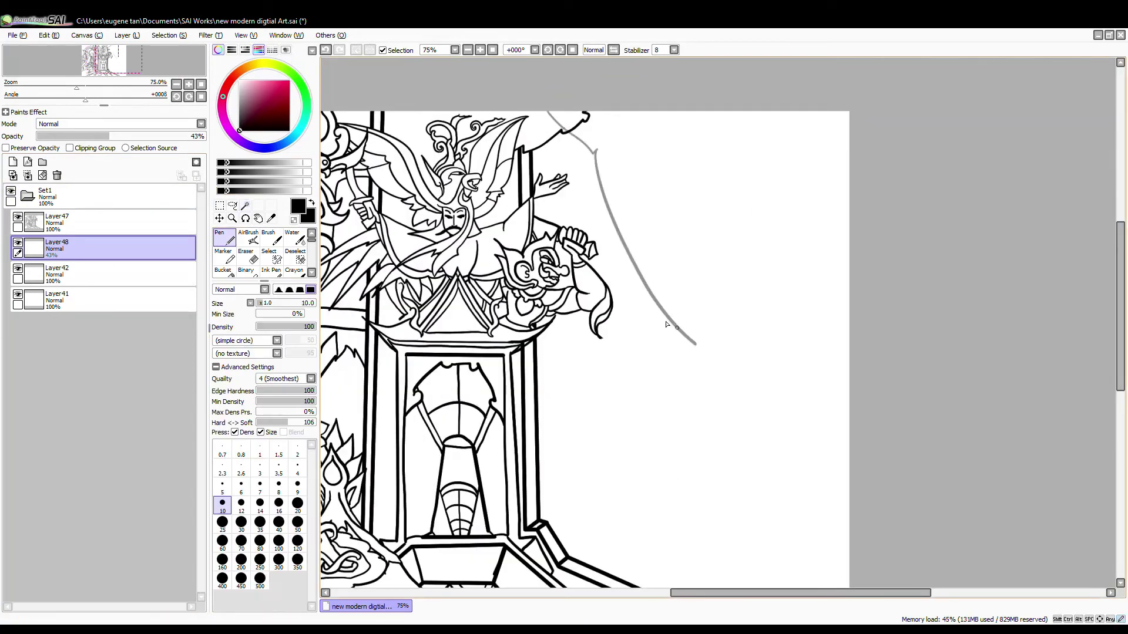
pyautogui.moveTo(671, 427); pyautogui.dragTo(671, 462)
# Draw the outer column under the roof and the sloping upper edge of the ledge running to the tower.
pyautogui.scroll(4, 657, 399)
pyautogui.moveTo(743, 258)
pyautogui.mouseDown()
pyautogui.moveTo(613, 213)
pyautogui.moveTo(600, 279)
pyautogui.mouseUp()
pyautogui.moveTo(599, 280)
pyautogui.mouseDown()
pyautogui.moveTo(629, 129)
pyautogui.moveTo(631, 483)
pyautogui.mouseUp()
pyautogui.moveTo(688, 495); pyautogui.dragTo(921, 405)
pyautogui.moveTo(980, 413); pyautogui.dragTo(452, 241)
# Trim the column line that overshoots the ledge and draw the ledge's two lower edges with a rounded outer end.
pyautogui.press('e')
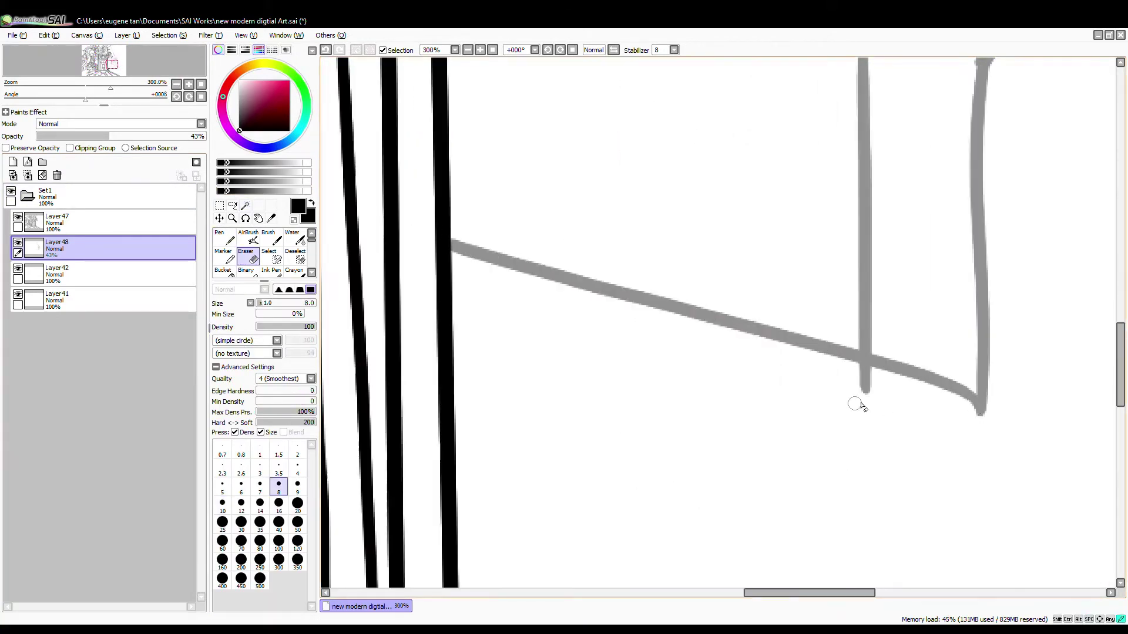
pyautogui.click(218, 233)
pyautogui.moveTo(452, 296); pyautogui.dragTo(964, 441)
pyautogui.moveTo(980, 415)
pyautogui.mouseDown()
pyautogui.moveTo(961, 436)
pyautogui.moveTo(451, 320)
pyautogui.mouseUp()
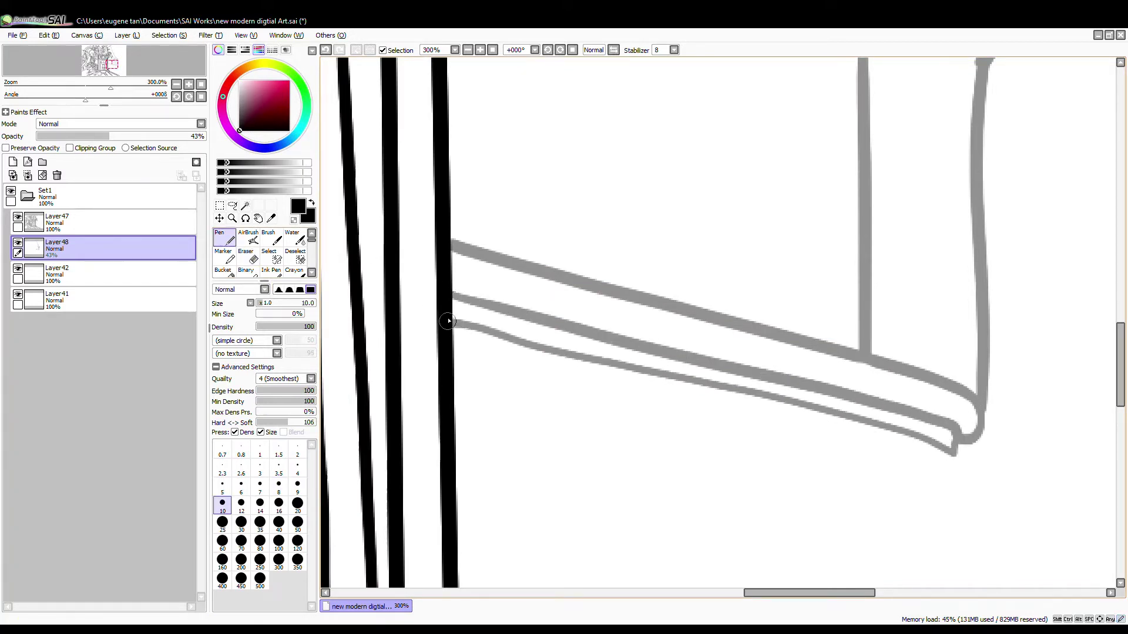
# Draw the beams and bracket beneath the roof, and erase the curved line running from the bracket to the tower.
pyautogui.moveTo(567, 83); pyautogui.dragTo(516, 494)
pyautogui.moveTo(552, 221); pyautogui.dragTo(811, 452)
pyautogui.moveTo(745, 367); pyautogui.dragTo(411, 364)
pyautogui.press('e')
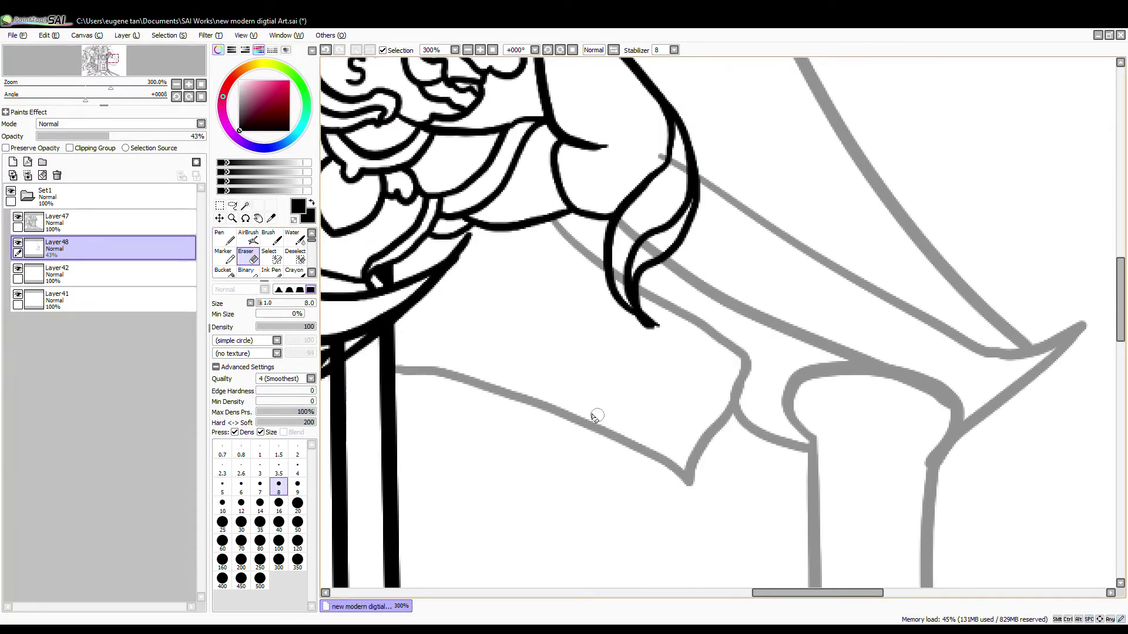
pyautogui.moveTo(591, 420)
pyautogui.mouseDown()
pyautogui.moveTo(553, 428)
pyautogui.moveTo(572, 441)
pyautogui.mouseUp()
# Draw the inner pillar, the arched window's outer edge and the sill with its supports beside the tower.
pyautogui.press('n')
pyautogui.moveTo(499, 266); pyautogui.dragTo(504, 205)
pyautogui.moveTo(506, 159)
pyautogui.mouseDown()
pyautogui.moveTo(585, 541)
pyautogui.moveTo(614, 439)
pyautogui.mouseUp()
pyautogui.moveTo(646, 281); pyautogui.dragTo(619, 532)
pyautogui.moveTo(720, 324); pyautogui.dragTo(700, 553)
pyautogui.moveTo(614, 439); pyautogui.dragTo(435, 359)
pyautogui.moveTo(434, 388); pyautogui.dragTo(491, 419)
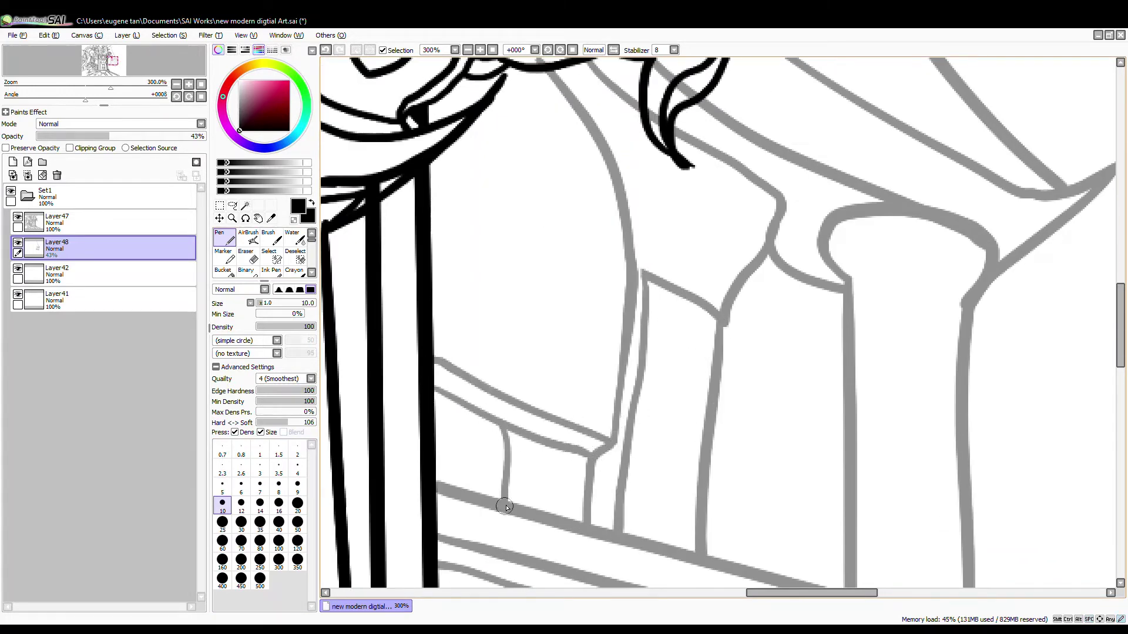
# Draw the arched window's inner frame and its two vertical bars.
pyautogui.moveTo(530, 69)
pyautogui.mouseDown()
pyautogui.moveTo(608, 384)
pyautogui.moveTo(596, 409)
pyautogui.mouseUp()
pyautogui.moveTo(597, 409); pyautogui.dragTo(435, 335)
pyautogui.moveTo(527, 74); pyautogui.dragTo(493, 356)
pyautogui.moveTo(508, 71); pyautogui.dragTo(474, 349)
# Select the figure and creature areas on Layer47 with the Magic Wand, then clear the overlapping building lines from Layer48.
pyautogui.click(106, 223)
pyautogui.click(245, 206)
pyautogui.click(546, 224)
pyautogui.click(627, 200)
pyautogui.scroll(-3, 561, 353)
pyautogui.click(520, 88)
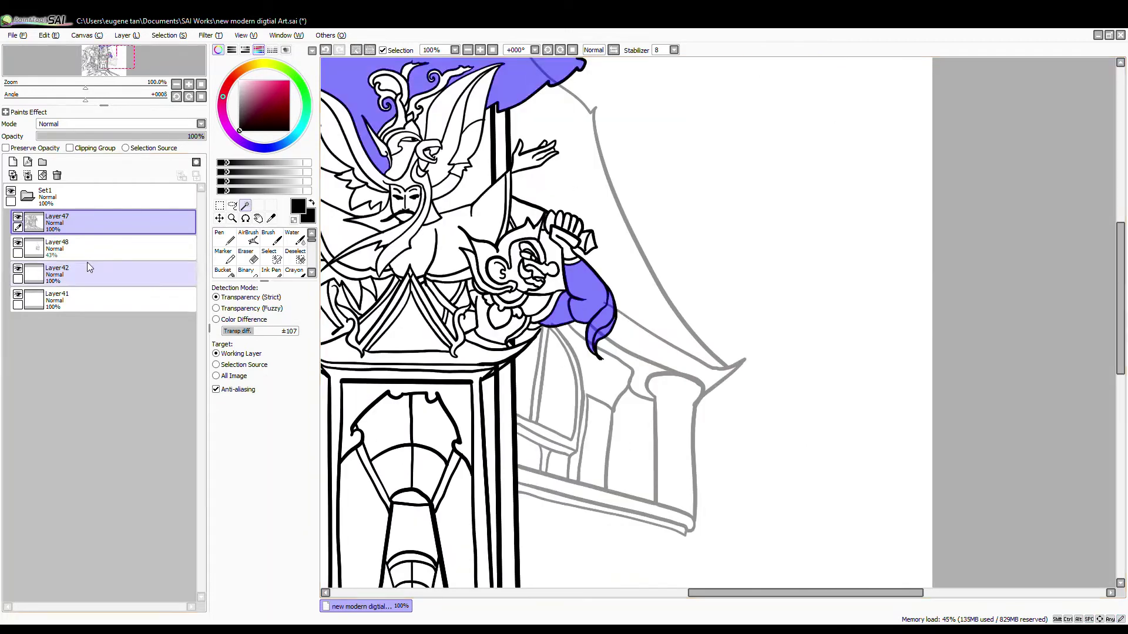
pyautogui.click(89, 249)
pyautogui.click(43, 176)
pyautogui.click(355, 51)
# Erase the ledge's rounded outer end with a size 100 eraser.
pyautogui.moveTo(587, 447); pyautogui.dragTo(494, 264)
pyautogui.click(224, 238)
pyautogui.scroll(1, 605, 386)
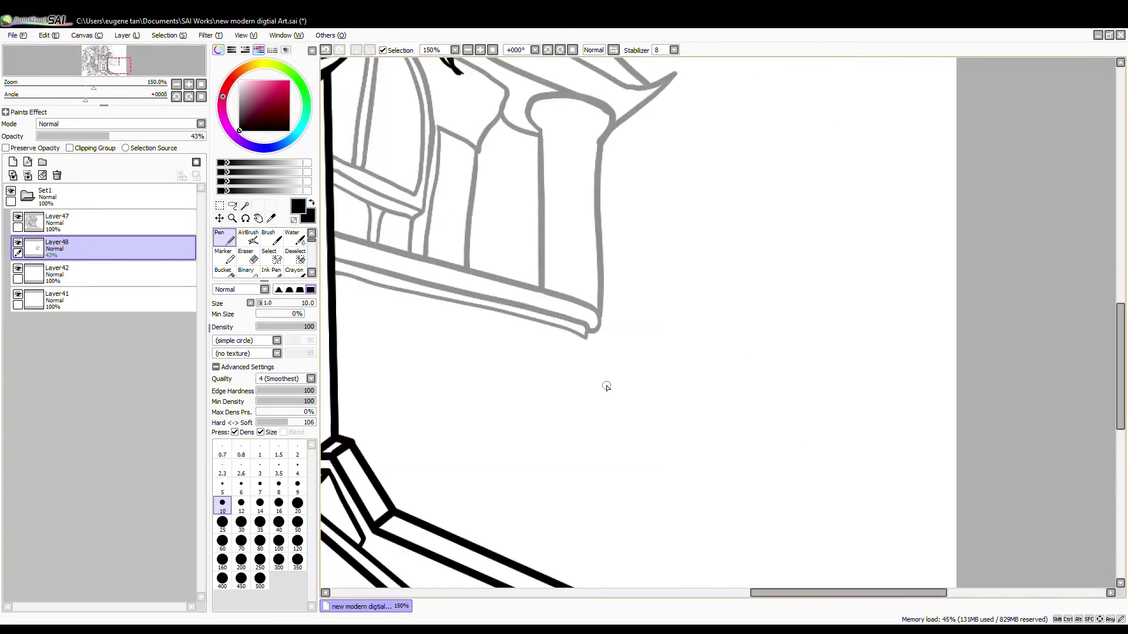
pyautogui.moveTo(591, 332)
pyautogui.mouseDown()
pyautogui.moveTo(640, 263)
pyautogui.moveTo(527, 282)
pyautogui.moveTo(510, 271)
pyautogui.mouseUp()
pyautogui.click(247, 256)
pyautogui.click(279, 542)
pyautogui.click(224, 237)
# Draw the lower building's roof ridge and its first pointed gable, with a doubled near slope and curled eave tip.
pyautogui.moveTo(498, 227); pyautogui.dragTo(676, 204)
pyautogui.moveTo(696, 163); pyautogui.dragTo(527, 393)
pyautogui.moveTo(698, 161); pyautogui.dragTo(828, 445)
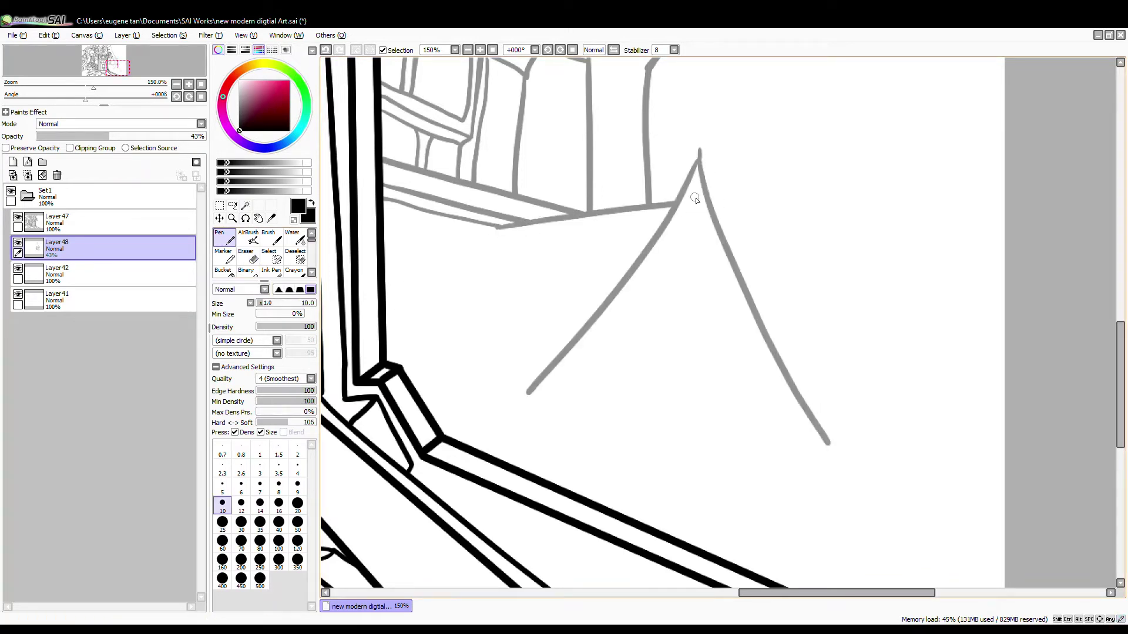
pyautogui.moveTo(701, 184); pyautogui.dragTo(550, 401)
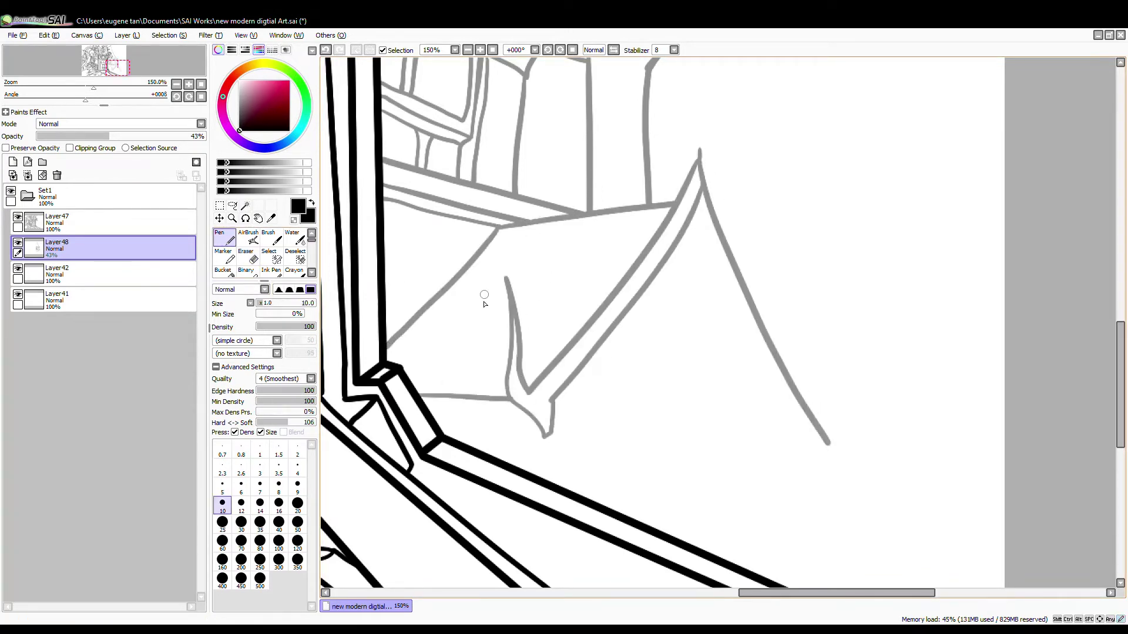
# Draw the inner edges and curled eave tip on the first gable's far slope, cleaning up the strokes at the peak.
pyautogui.moveTo(695, 208); pyautogui.dragTo(781, 411)
pyautogui.hotkey('ctrl', 'z')
pyautogui.moveTo(689, 185)
pyautogui.mouseDown()
pyautogui.moveTo(790, 430)
pyautogui.moveTo(830, 450)
pyautogui.moveTo(685, 227)
pyautogui.mouseUp()
pyautogui.click(247, 257)
pyautogui.click(225, 238)
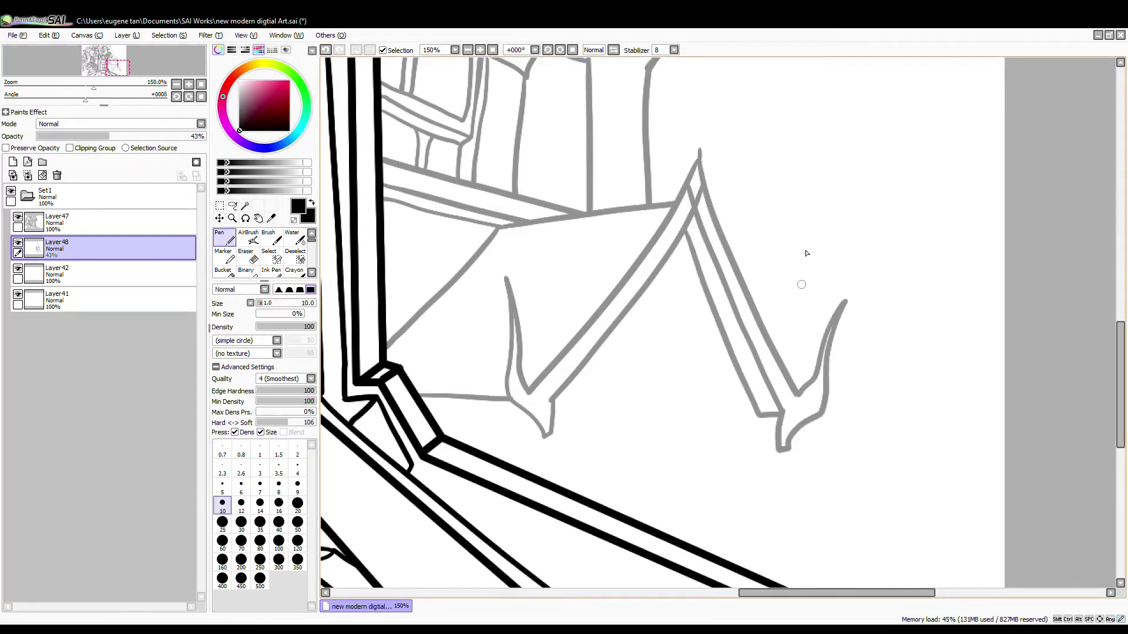
# Draw the supporting pillars and pointed arch windows beneath the first gable.
pyautogui.moveTo(738, 450)
pyautogui.mouseDown()
pyautogui.moveTo(799, 342)
pyautogui.moveTo(803, 470)
pyautogui.mouseUp()
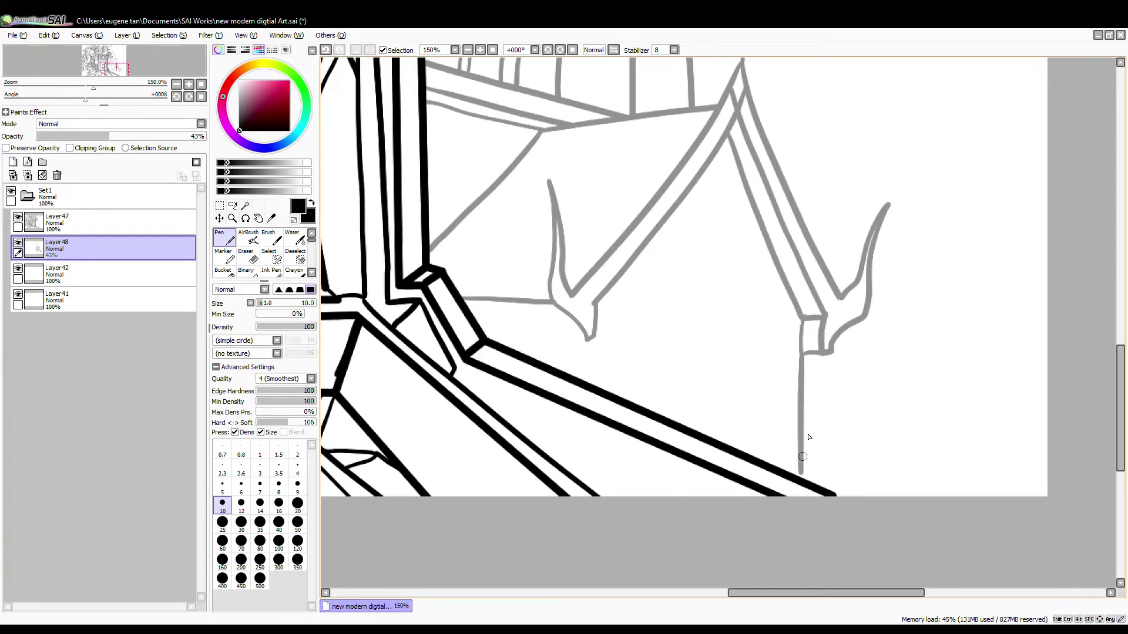
pyautogui.moveTo(613, 392)
pyautogui.mouseDown()
pyautogui.moveTo(694, 305)
pyautogui.moveTo(728, 446)
pyautogui.mouseUp()
pyautogui.moveTo(740, 449); pyautogui.dragTo(790, 382)
pyautogui.moveTo(660, 293); pyautogui.dragTo(698, 426)
pyautogui.moveTo(741, 248); pyautogui.dragTo(706, 439)
# Draw a ridge line and a second pointed gable behind the first, with its inner slope edges.
pyautogui.moveTo(657, 233); pyautogui.dragTo(835, 214)
pyautogui.moveTo(835, 215); pyautogui.dragTo(757, 385)
pyautogui.moveTo(835, 216); pyautogui.dragTo(913, 489)
pyautogui.moveTo(828, 250)
pyautogui.mouseDown()
pyautogui.moveTo(911, 530)
pyautogui.moveTo(914, 381)
pyautogui.mouseUp()
# Draw a third, taller gable behind the second, with ridge and eave lines running to the canvas edge.
pyautogui.scroll(-4, 922, 546)
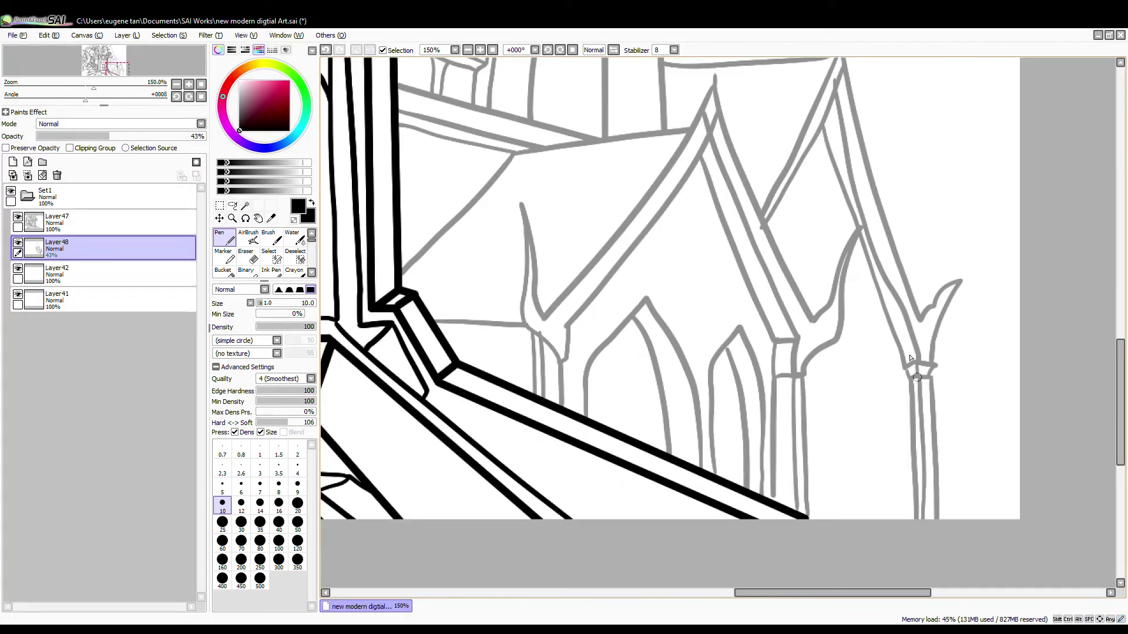
pyautogui.moveTo(893, 205); pyautogui.dragTo(808, 496)
pyautogui.moveTo(773, 265)
pyautogui.mouseDown()
pyautogui.moveTo(936, 303)
pyautogui.moveTo(750, 341)
pyautogui.mouseUp()
pyautogui.moveTo(770, 265); pyautogui.dragTo(864, 541)
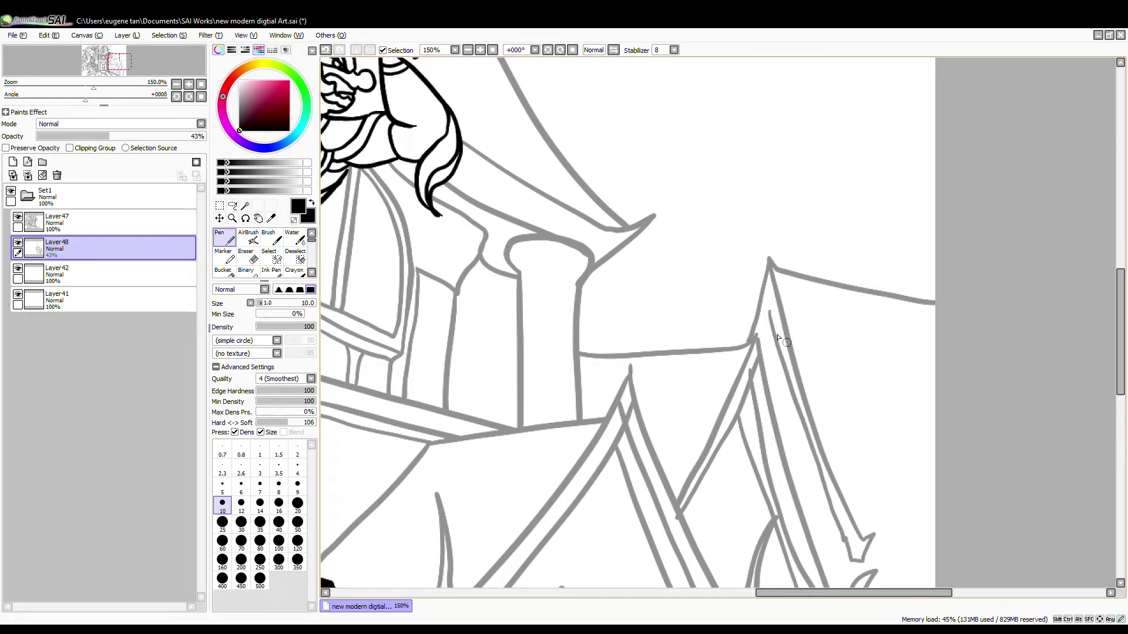
pyautogui.scroll(-5, 899, 376)
pyautogui.moveTo(947, 568)
pyautogui.mouseDown()
pyautogui.moveTo(867, 558)
pyautogui.moveTo(894, 353)
pyautogui.moveTo(903, 575)
pyautogui.mouseUp()
pyautogui.hotkey('ctrl', 'z')
pyautogui.moveTo(897, 122); pyautogui.dragTo(879, 378)
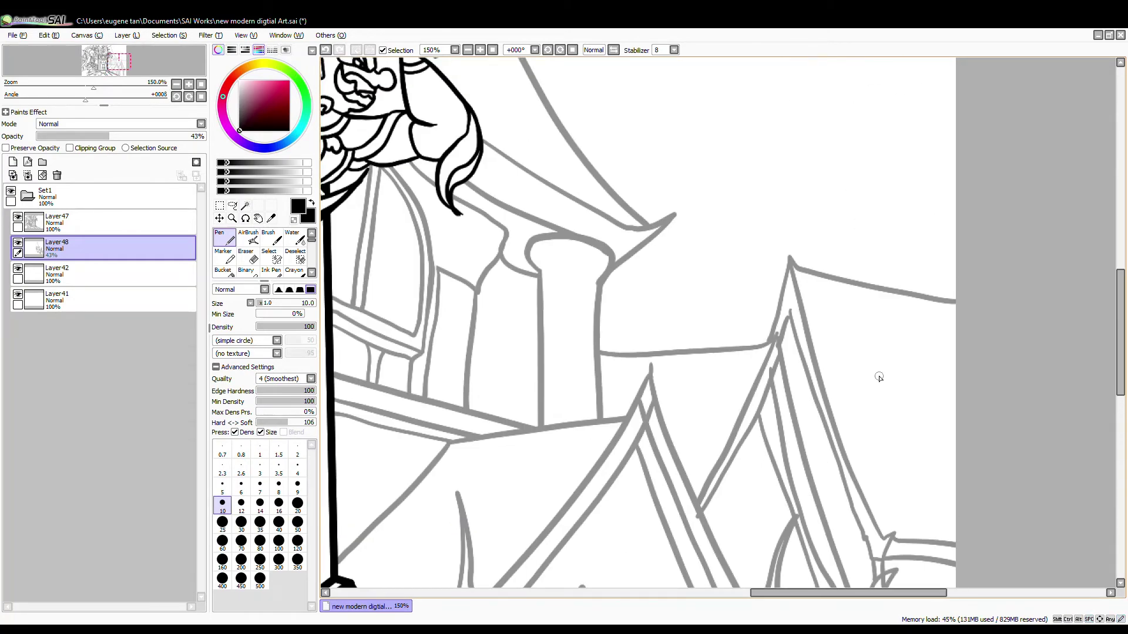
# Restore Layer48 to 100% opacity and merge Layer47 down into it.
pyautogui.moveTo(170, 137); pyautogui.dragTo(207, 137)
pyautogui.click(89, 221)
pyautogui.click(28, 175)
# Add a new layer above Layer42 at 44% opacity and draw jagged mountain outlines behind the buildings.
pyautogui.click(76, 248)
pyautogui.click(13, 162)
pyautogui.click(112, 138)
pyautogui.scroll(4, 505, 353)
pyautogui.moveTo(503, 354)
pyautogui.mouseDown()
pyautogui.moveTo(574, 272)
pyautogui.moveTo(799, 422)
pyautogui.mouseUp()
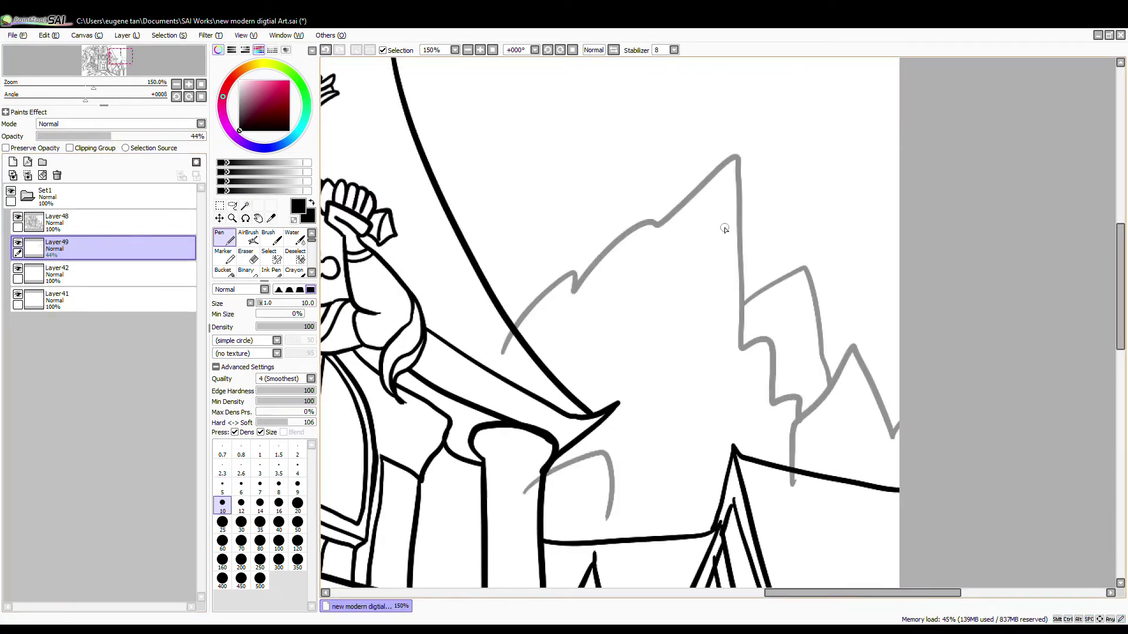
# Select the building areas on Layer48 with the Magic Wand, then delete the overlapping mountain lines from Layer49.
pyautogui.click(118, 223)
pyautogui.click(246, 206)
pyautogui.click(470, 317)
pyautogui.click(512, 499)
pyautogui.click(808, 517)
pyautogui.click(118, 248)
pyautogui.press('Delete')
pyautogui.click(355, 51)
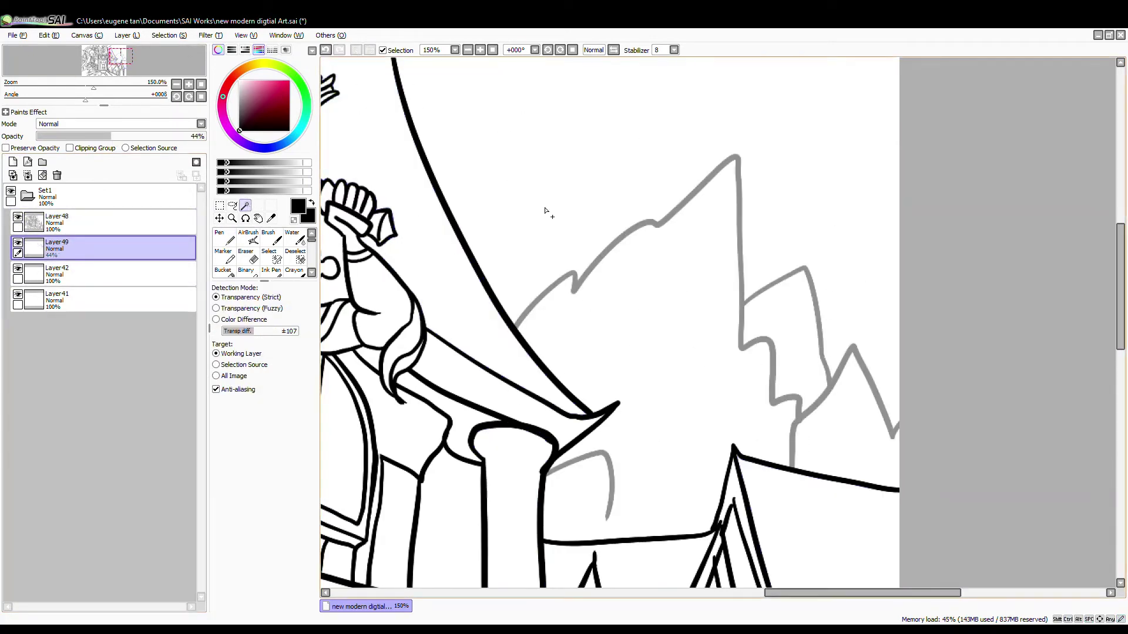
# Restore Layer49 to 100% opacity and merge Layer48 down into it.
pyautogui.moveTo(116, 136); pyautogui.dragTo(206, 137)
pyautogui.click(112, 223)
pyautogui.click(27, 175)
pyautogui.scroll(-5, 520, 294)
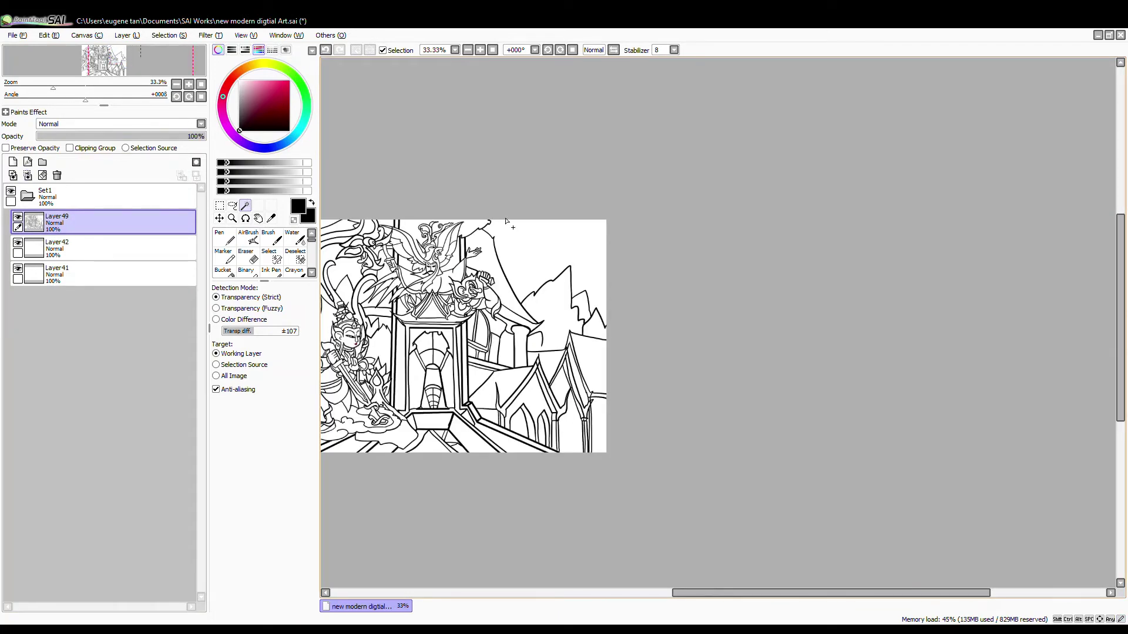
# Draw curling cloud outlines in the sky above and behind the mountains with the size 10 pen.
pyautogui.scroll(4, 505, 224)
pyautogui.press('n')
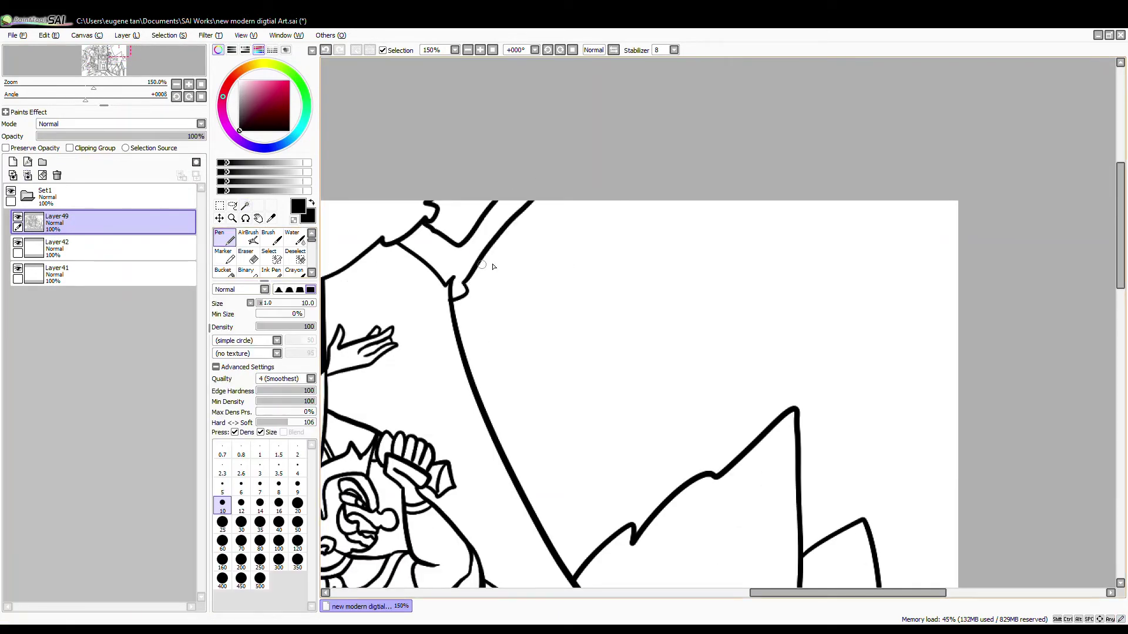
pyautogui.moveTo(497, 442)
pyautogui.mouseDown()
pyautogui.moveTo(715, 392)
pyautogui.moveTo(739, 292)
pyautogui.mouseUp()
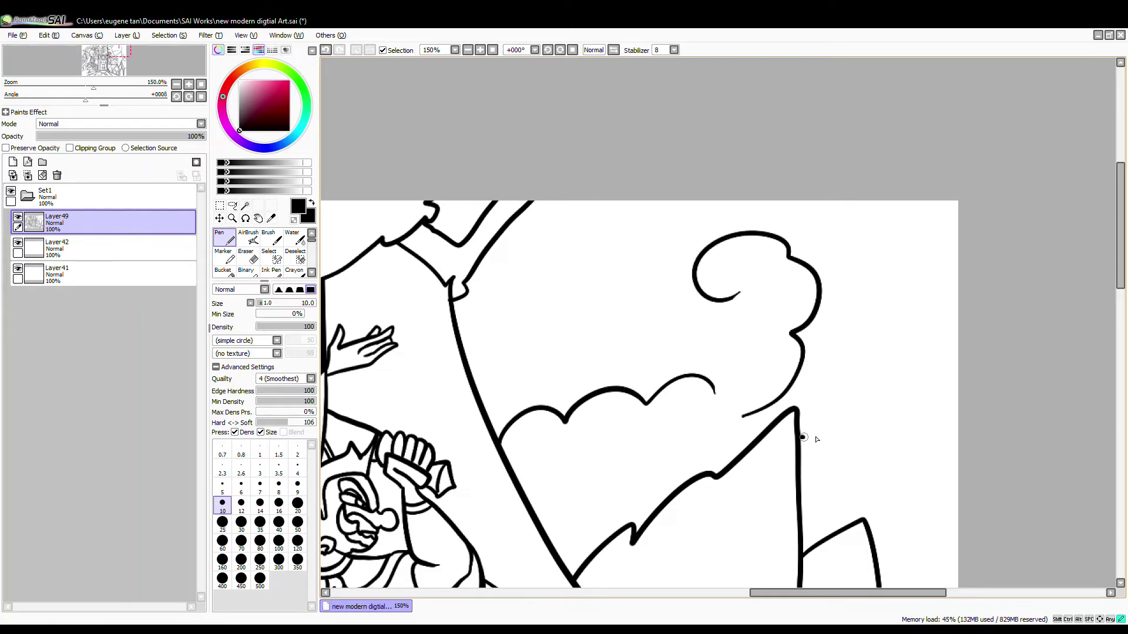
pyautogui.moveTo(800, 437); pyautogui.dragTo(896, 330)
pyautogui.moveTo(958, 435); pyautogui.dragTo(899, 394)
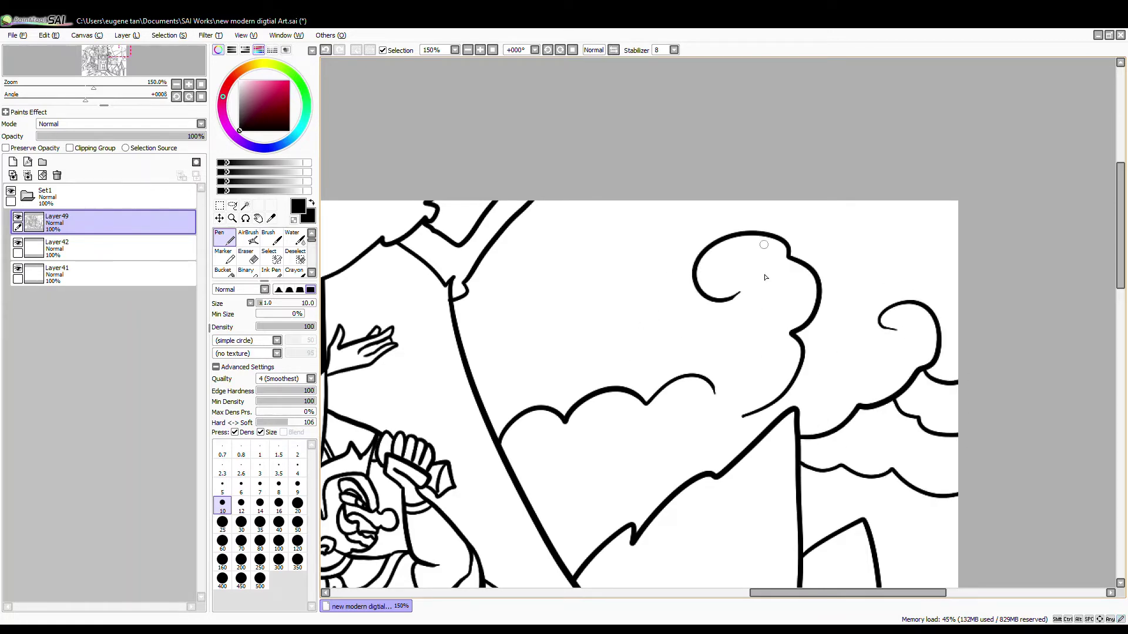
# Lower Layer49's opacity to 28% and add a new layer above it.
pyautogui.scroll(-2, 636, 363)
pyautogui.scroll(-2, 636, 363)
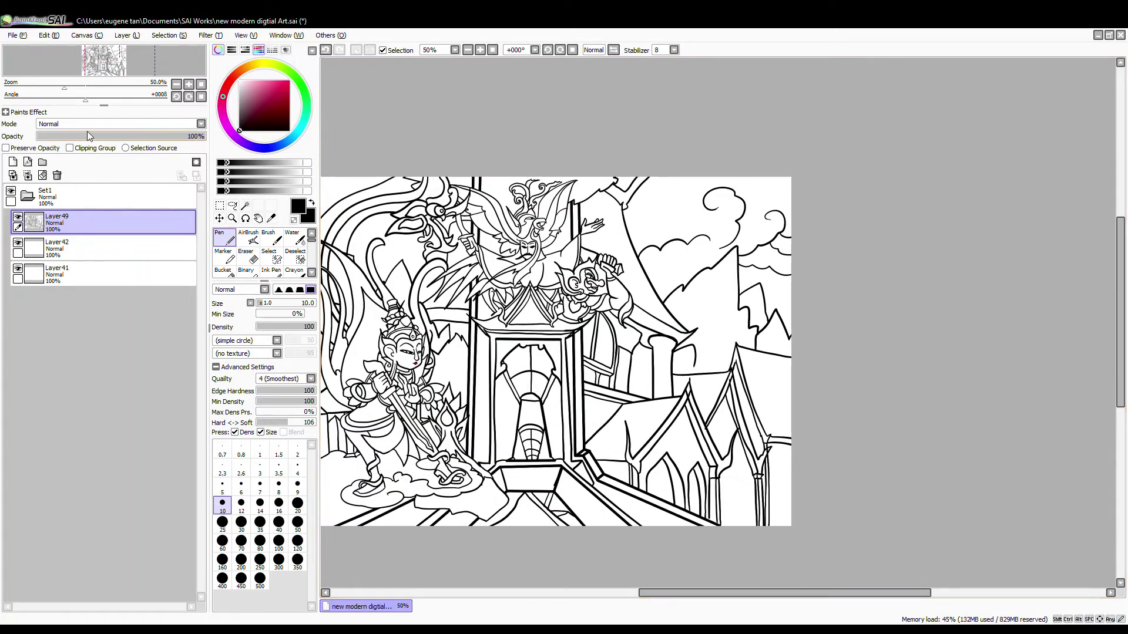
pyautogui.moveTo(89, 136); pyautogui.dragTo(83, 137)
pyautogui.click(12, 163)
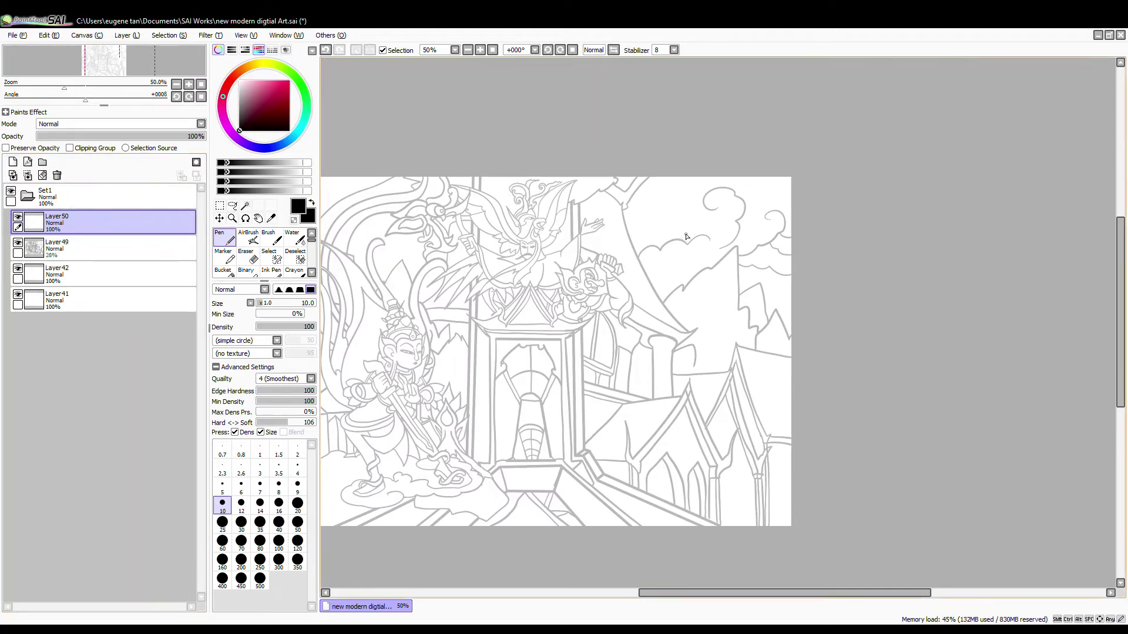
# Draw a new character's jawline and long drooping earlobe in front of the mountains with the size 12 pen.
pyautogui.scroll(2, 686, 237)
pyautogui.scroll(2, 734, 333)
pyautogui.moveTo(485, 439)
pyautogui.mouseDown()
pyautogui.moveTo(908, 395)
pyautogui.moveTo(919, 435)
pyautogui.moveTo(873, 466)
pyautogui.moveTo(967, 444)
pyautogui.moveTo(949, 497)
pyautogui.moveTo(660, 186)
pyautogui.moveTo(653, 311)
pyautogui.mouseUp()
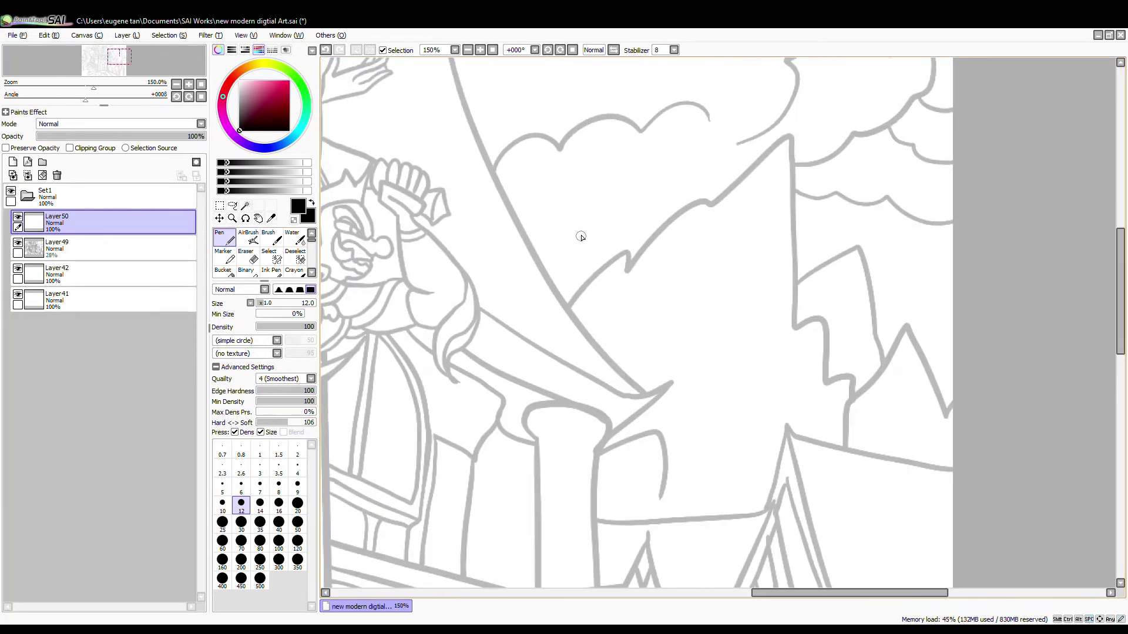
pyautogui.moveTo(501, 240)
pyautogui.mouseDown()
pyautogui.moveTo(551, 383)
pyautogui.moveTo(631, 356)
pyautogui.moveTo(708, 422)
pyautogui.moveTo(647, 337)
pyautogui.moveTo(715, 448)
pyautogui.mouseUp()
pyautogui.moveTo(649, 323)
pyautogui.mouseDown()
pyautogui.moveTo(647, 341)
pyautogui.moveTo(711, 437)
pyautogui.mouseUp()
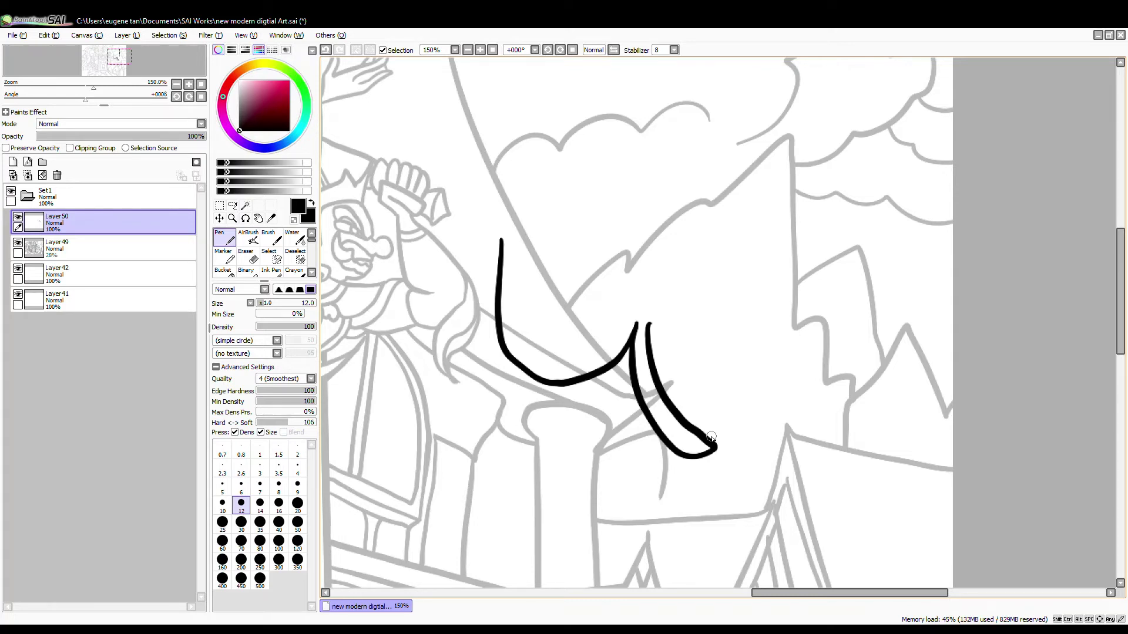
# Draw the character's outer ear, its inner ear detail and the forehead line.
pyautogui.moveTo(639, 292)
pyautogui.mouseDown()
pyautogui.moveTo(678, 322)
pyautogui.moveTo(649, 354)
pyautogui.mouseUp()
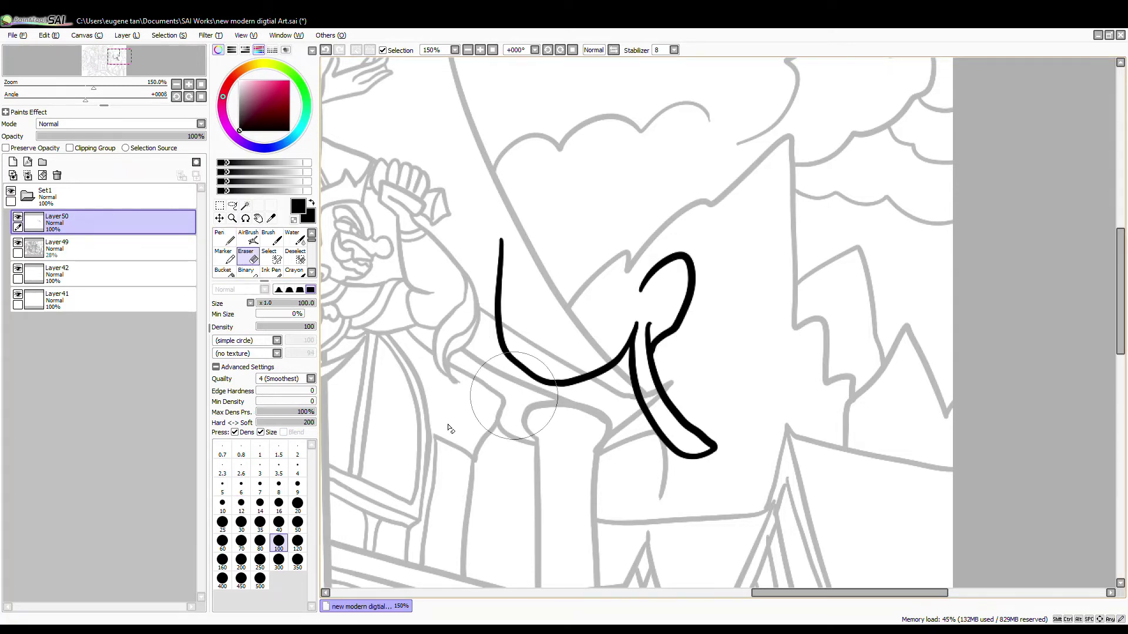
pyautogui.moveTo(673, 286)
pyautogui.mouseDown()
pyautogui.moveTo(654, 303)
pyautogui.moveTo(658, 320)
pyautogui.mouseUp()
pyautogui.moveTo(501, 238)
pyautogui.mouseDown()
pyautogui.moveTo(623, 243)
pyautogui.moveTo(586, 227)
pyautogui.mouseUp()
pyautogui.hotkey('ctrl', 'z')
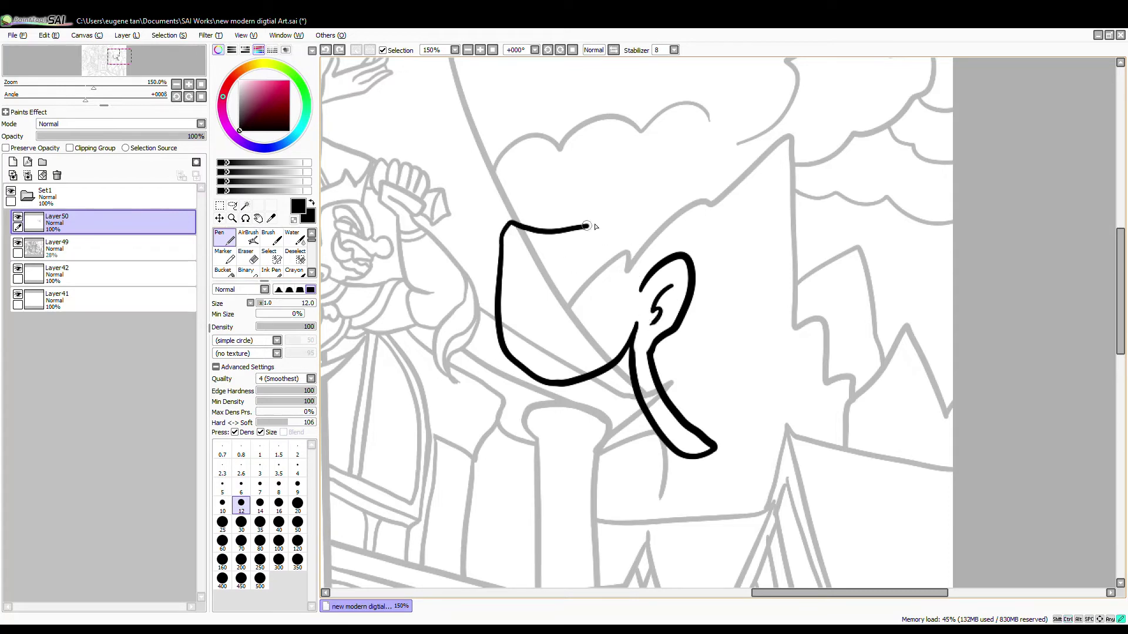
# Draw the hair strands and pointed tufts behind the ear, and a jagged fin-like spike beside the earlobe.
pyautogui.moveTo(652, 258)
pyautogui.mouseDown()
pyautogui.moveTo(693, 293)
pyautogui.moveTo(673, 336)
pyautogui.mouseUp()
pyautogui.moveTo(680, 409); pyautogui.dragTo(696, 370)
pyautogui.moveTo(696, 370); pyautogui.dragTo(720, 381)
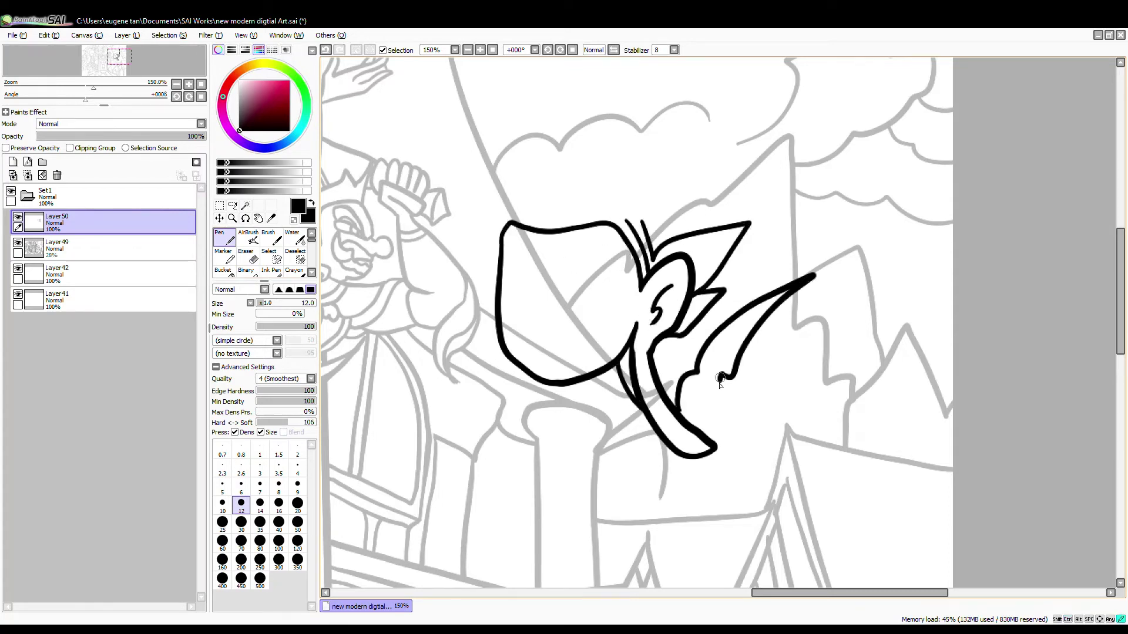
# Draw the face's eyes, brow, nose and dark red lips, plus black moustache and beard strands.
pyautogui.moveTo(521, 269)
pyautogui.mouseDown()
pyautogui.moveTo(533, 338)
pyautogui.moveTo(613, 271)
pyautogui.mouseUp()
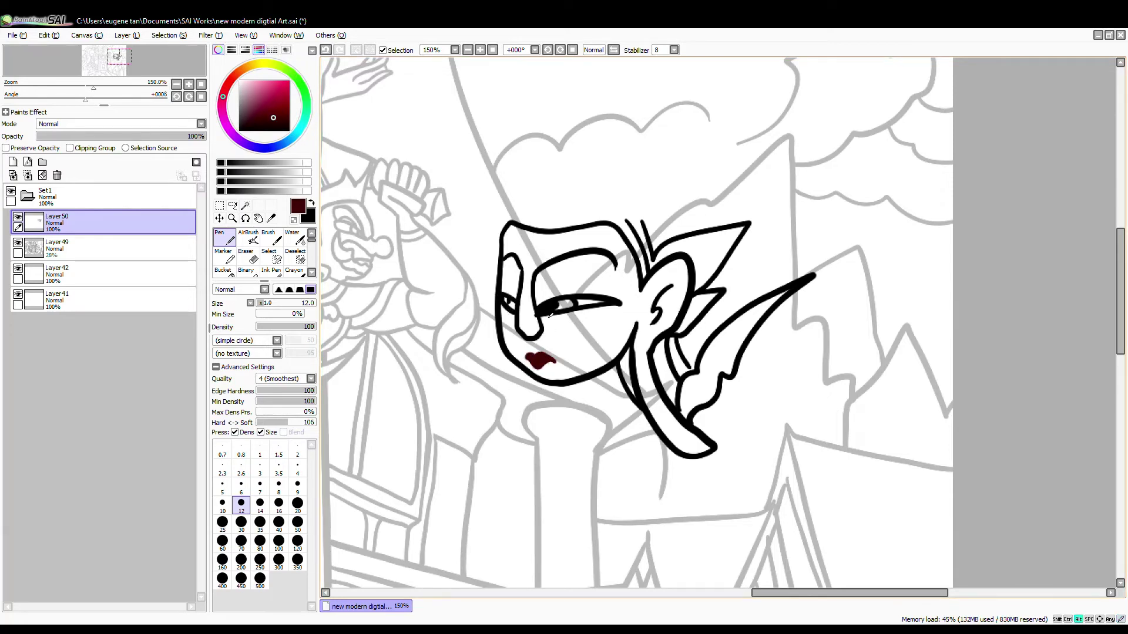
pyautogui.keyDown('alt'); pyautogui.click(550, 316); pyautogui.keyUp('alt')
pyautogui.moveTo(541, 345)
pyautogui.mouseDown()
pyautogui.moveTo(674, 477)
pyautogui.moveTo(476, 504)
pyautogui.mouseUp()
pyautogui.moveTo(547, 379); pyautogui.dragTo(499, 506)
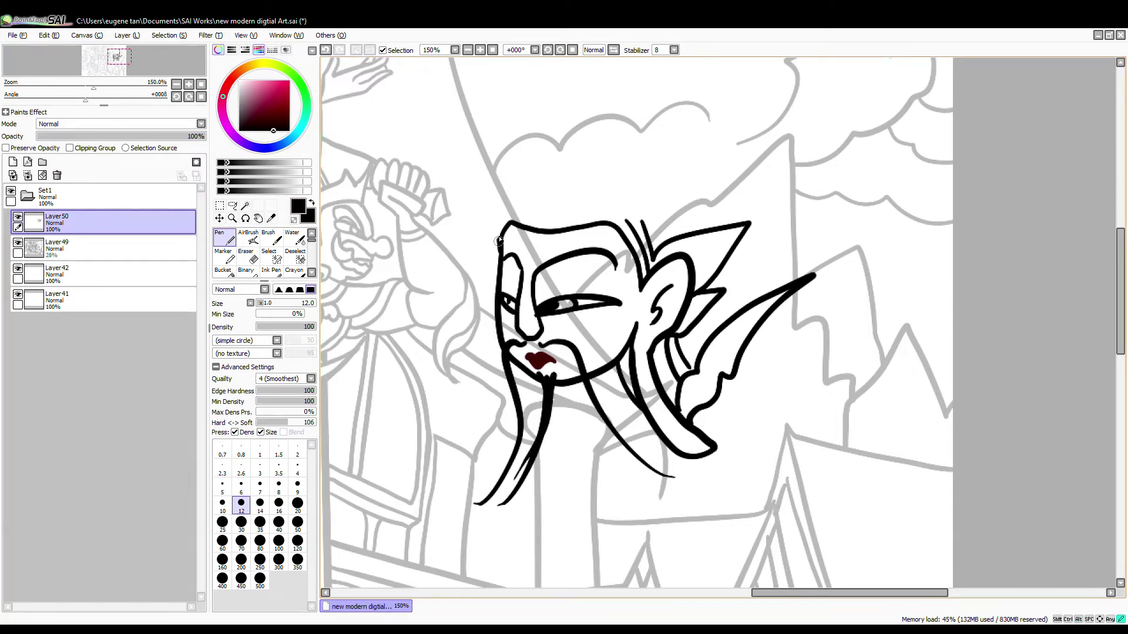
# Draw the character's spiked headband, flared hat brim and tall tiered spire above the forehead.
pyautogui.moveTo(498, 241); pyautogui.dragTo(561, 216)
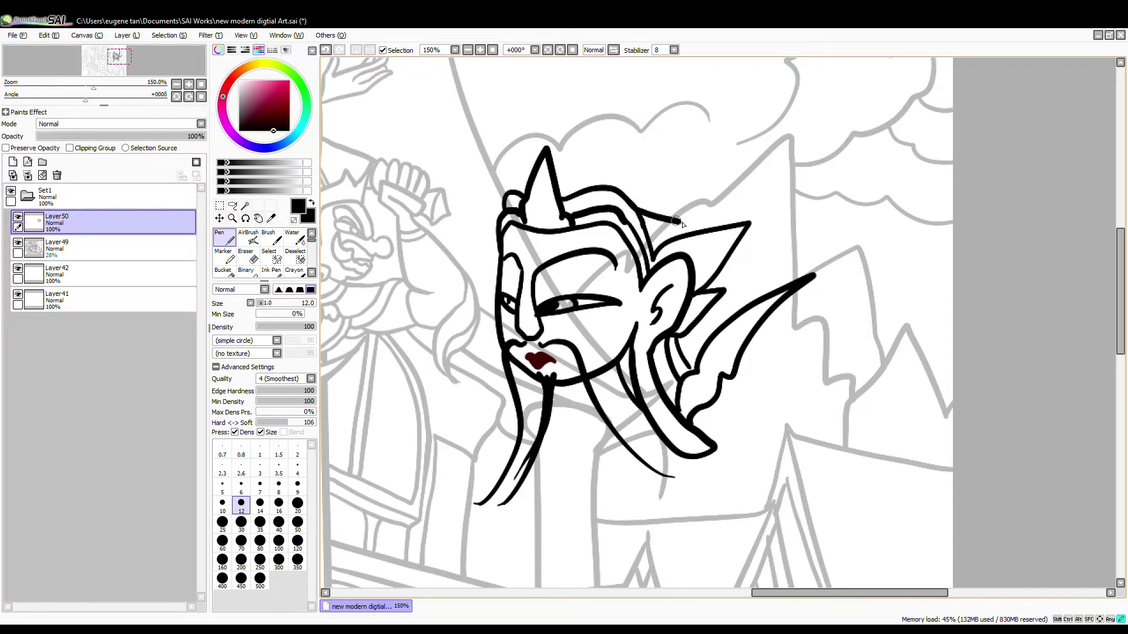
pyautogui.moveTo(677, 221)
pyautogui.mouseDown()
pyautogui.moveTo(596, 145)
pyautogui.moveTo(508, 186)
pyautogui.moveTo(672, 160)
pyautogui.mouseUp()
pyautogui.moveTo(584, 120); pyautogui.dragTo(579, 193)
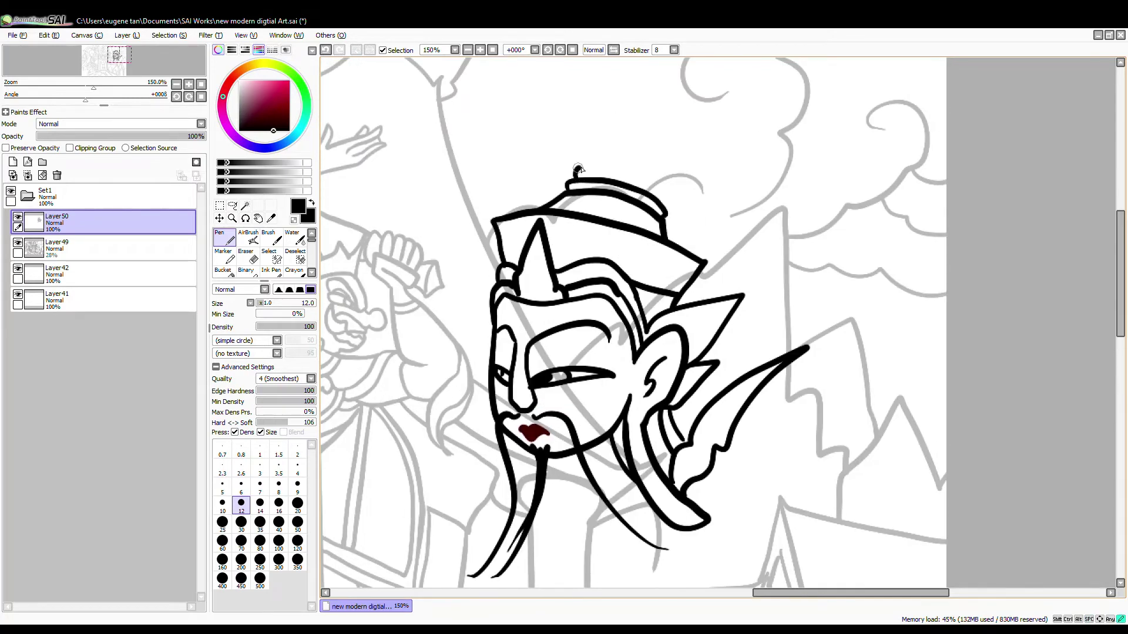
pyautogui.moveTo(664, 186); pyautogui.dragTo(644, 246)
pyautogui.moveTo(573, 211); pyautogui.dragTo(644, 225)
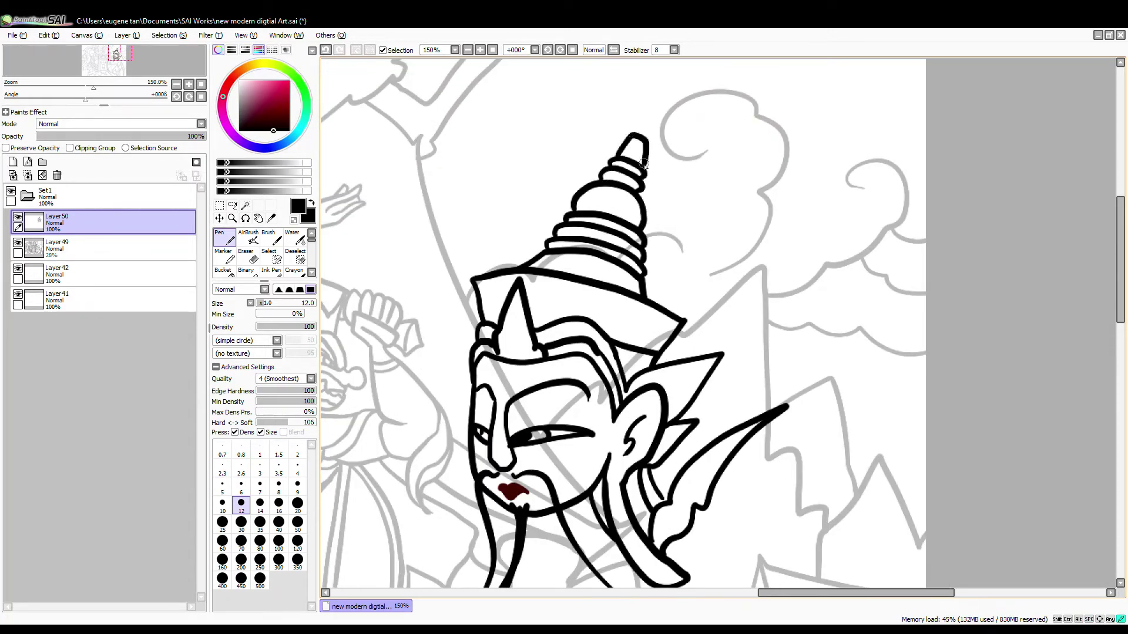
# Scale down the finished head and crown and reposition it in front of the clouds.
pyautogui.scroll(-3, 647, 146)
pyautogui.hotkey('ctrl', 't')
pyautogui.click(228, 333)
pyautogui.moveTo(695, 119); pyautogui.dragTo(666, 169)
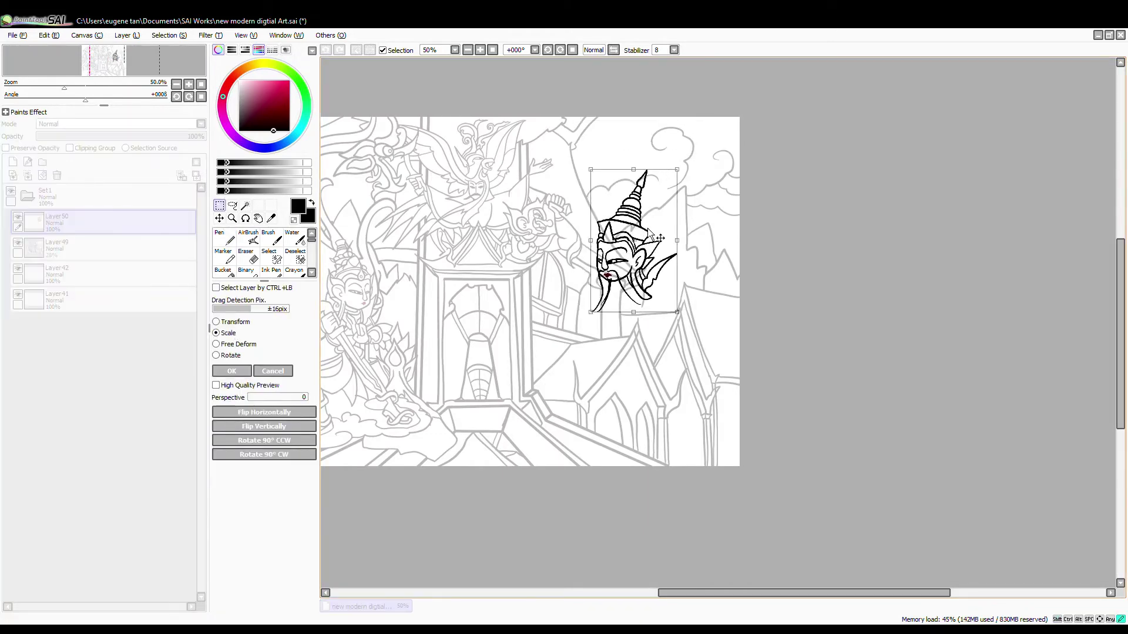
pyautogui.moveTo(614, 305); pyautogui.dragTo(626, 308)
pyautogui.press('Return')
# Draw the collar, torso edge, bent forearm, pointed shoulder piece and flared sleeve below the head with the size 12 pen.
pyautogui.scroll(3, 624, 297)
pyautogui.click(225, 237)
pyautogui.moveTo(591, 253)
pyautogui.mouseDown()
pyautogui.moveTo(546, 305)
pyautogui.moveTo(564, 473)
pyautogui.moveTo(699, 482)
pyautogui.mouseUp()
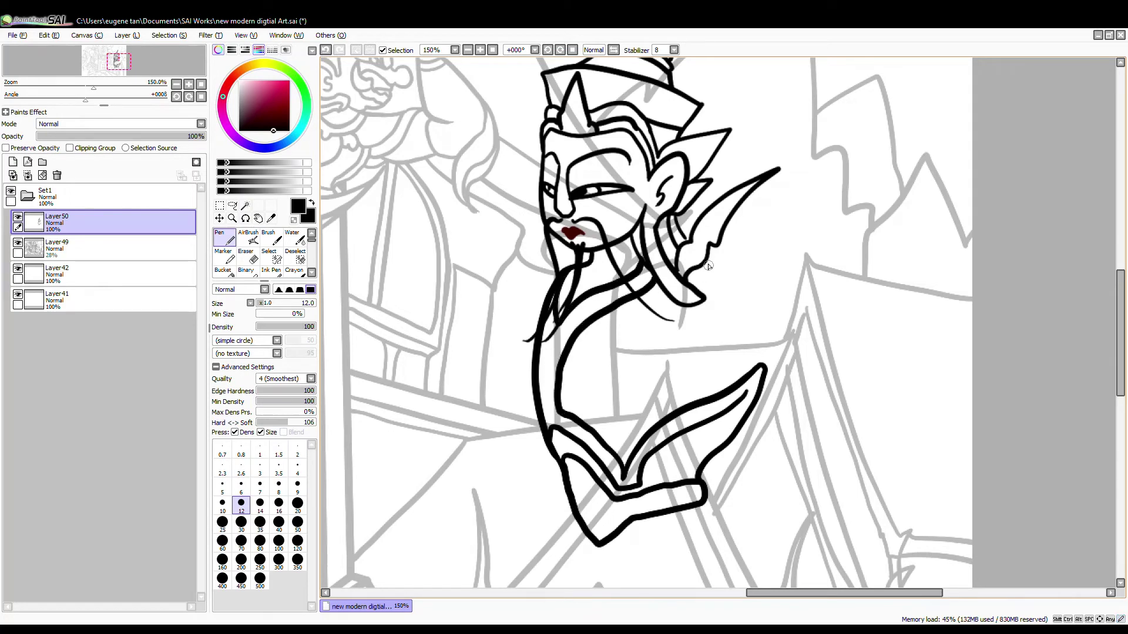
pyautogui.moveTo(711, 242); pyautogui.dragTo(626, 377)
pyautogui.moveTo(725, 319)
pyautogui.mouseDown()
pyautogui.moveTo(765, 508)
pyautogui.moveTo(705, 538)
pyautogui.mouseUp()
pyautogui.moveTo(697, 524)
pyautogui.mouseDown()
pyautogui.moveTo(789, 429)
pyautogui.moveTo(832, 463)
pyautogui.mouseUp()
pyautogui.moveTo(671, 383)
pyautogui.mouseDown()
pyautogui.moveTo(729, 438)
pyautogui.moveTo(695, 405)
pyautogui.mouseUp()
# Erase the overlapping sleeve lines and redraw the sleeve's pointed tip, lower edge and inner opening.
pyautogui.click(249, 258)
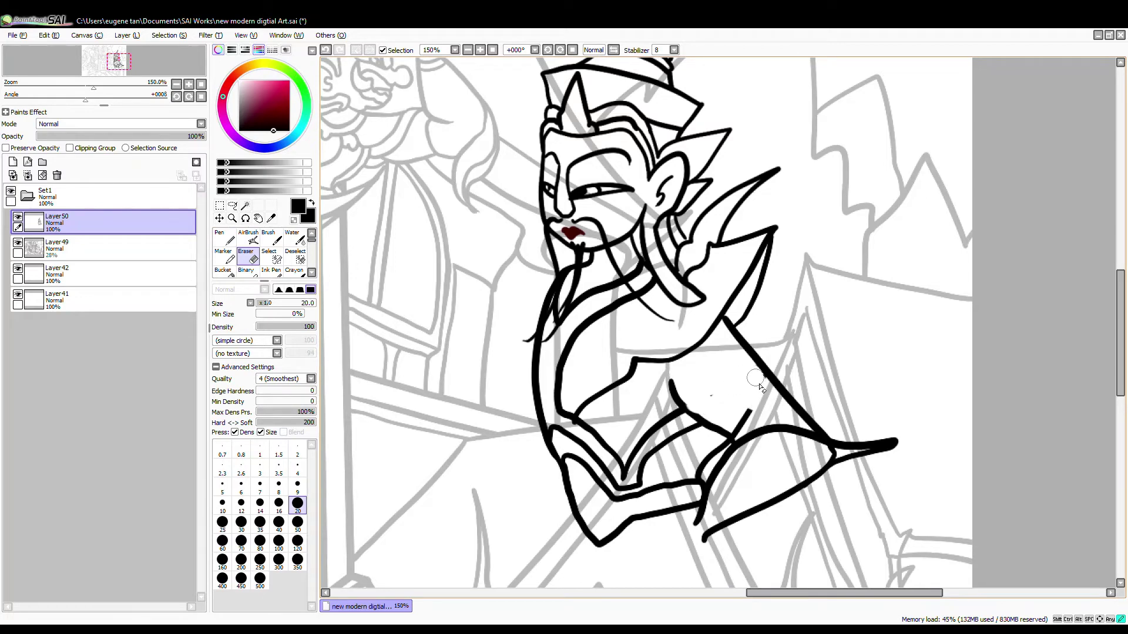
pyautogui.scroll(3, 877, 467)
pyautogui.click(225, 238)
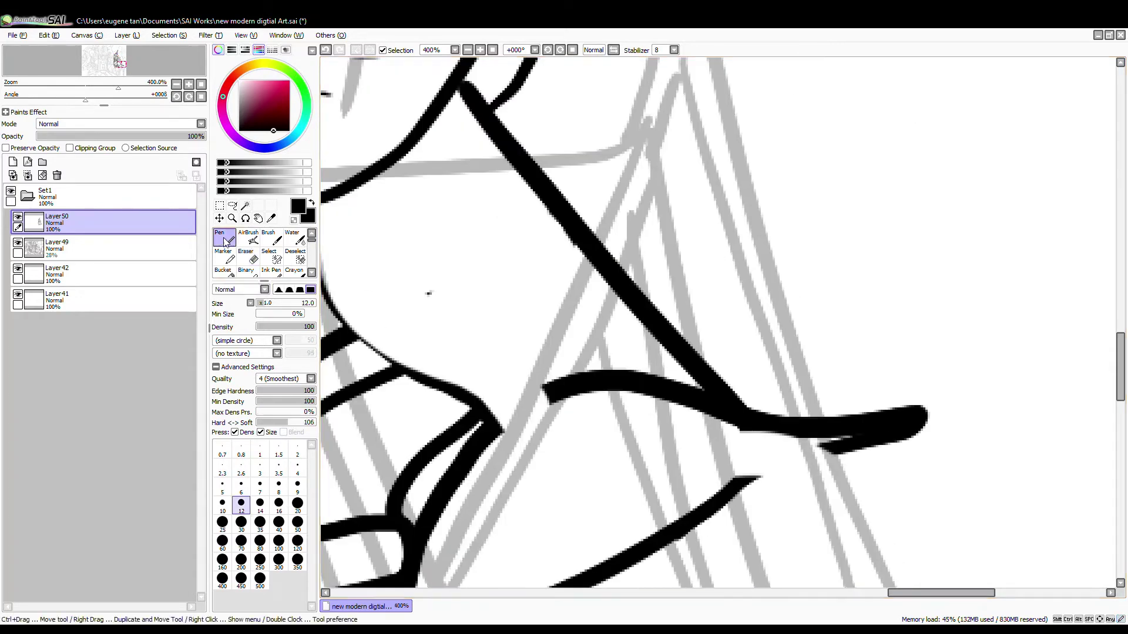
pyautogui.moveTo(423, 329); pyautogui.dragTo(462, 342)
pyautogui.moveTo(357, 269)
pyautogui.mouseDown()
pyautogui.moveTo(501, 409)
pyautogui.moveTo(609, 411)
pyautogui.mouseUp()
pyautogui.moveTo(873, 458); pyautogui.dragTo(788, 496)
pyautogui.moveTo(781, 491)
pyautogui.mouseDown()
pyautogui.moveTo(610, 474)
pyautogui.moveTo(499, 584)
pyautogui.mouseUp()
pyautogui.moveTo(497, 579); pyautogui.dragTo(665, 350)
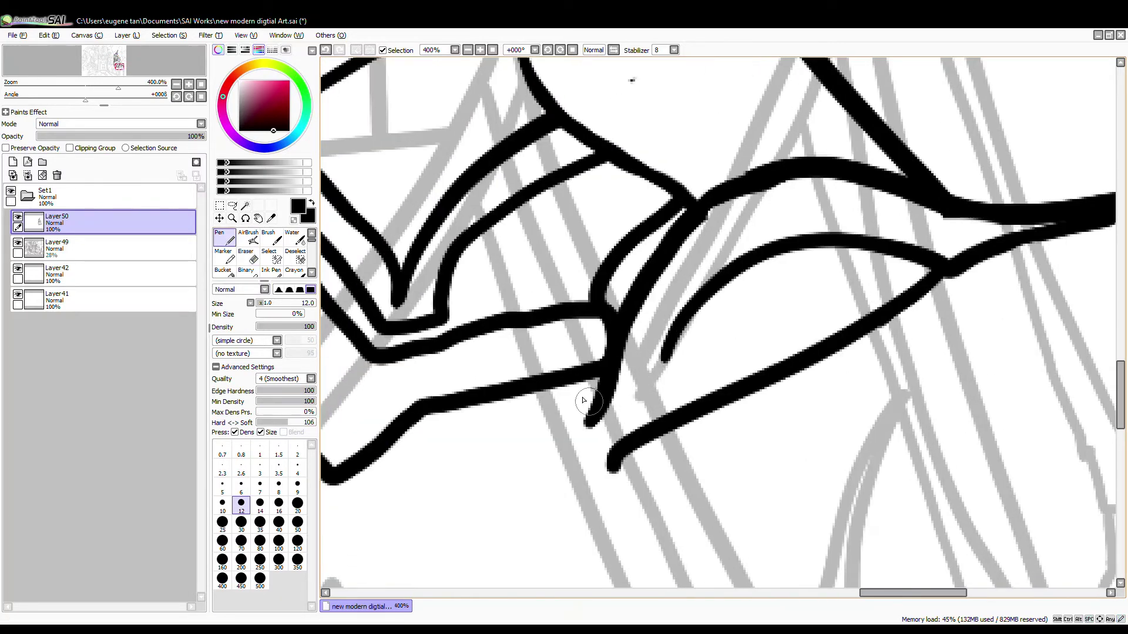
# Draw the hand emerging from the sleeve, with its wrist, thumb and separate fingers.
pyautogui.moveTo(600, 409); pyautogui.dragTo(633, 437)
pyautogui.moveTo(671, 353); pyautogui.dragTo(708, 393)
pyautogui.moveTo(646, 435); pyautogui.dragTo(699, 330)
pyautogui.moveTo(649, 313)
pyautogui.mouseDown()
pyautogui.moveTo(589, 427)
pyautogui.moveTo(612, 358)
pyautogui.mouseUp()
pyautogui.moveTo(612, 358); pyautogui.dragTo(731, 553)
pyautogui.moveTo(691, 292); pyautogui.dragTo(843, 542)
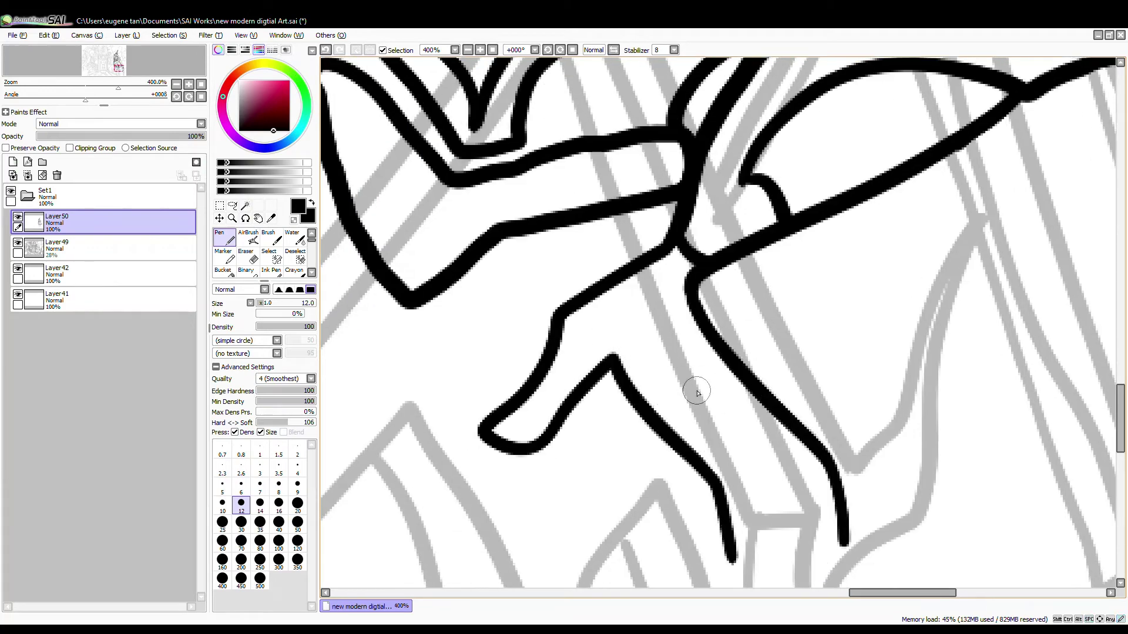
pyautogui.moveTo(695, 391); pyautogui.dragTo(733, 563)
pyautogui.moveTo(728, 398); pyautogui.dragTo(766, 566)
pyautogui.moveTo(769, 430)
pyautogui.mouseDown()
pyautogui.moveTo(788, 562)
pyautogui.moveTo(843, 547)
pyautogui.mouseUp()
# Draw the draped cloth fold behind the upper arm, erasing the lines that overlap it.
pyautogui.scroll(-3, 851, 509)
pyautogui.scroll(3, 843, 177)
pyautogui.moveTo(779, 207)
pyautogui.mouseDown()
pyautogui.moveTo(919, 249)
pyautogui.moveTo(923, 443)
pyautogui.mouseUp()
pyautogui.moveTo(976, 332); pyautogui.dragTo(676, 333)
pyautogui.click(248, 256)
pyautogui.moveTo(789, 282)
pyautogui.mouseDown()
pyautogui.moveTo(775, 276)
pyautogui.moveTo(804, 260)
pyautogui.mouseUp()
pyautogui.moveTo(806, 317); pyautogui.dragTo(839, 368)
pyautogui.moveTo(980, 320)
pyautogui.mouseDown()
pyautogui.moveTo(964, 308)
pyautogui.moveTo(823, 420)
pyautogui.mouseUp()
pyautogui.click(226, 239)
pyautogui.moveTo(695, 318)
pyautogui.mouseDown()
pyautogui.moveTo(735, 372)
pyautogui.moveTo(983, 376)
pyautogui.mouseUp()
pyautogui.scroll(-6, 584, 336)
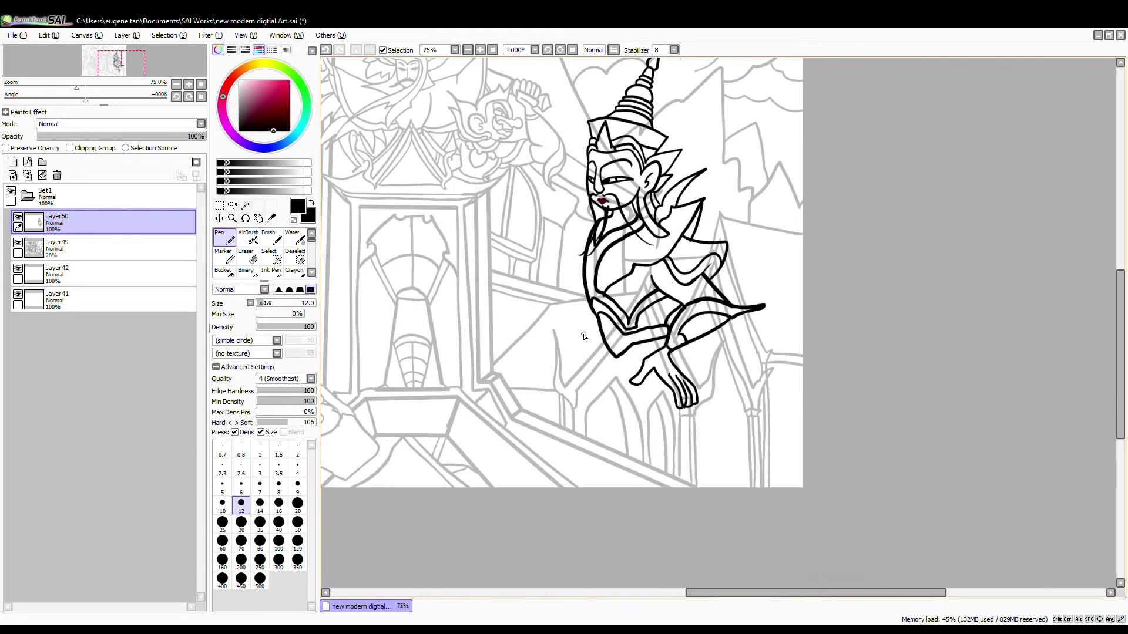
# Draw the front fist and the curved upper limb of the bow it holds.
pyautogui.scroll(2, 546, 370)
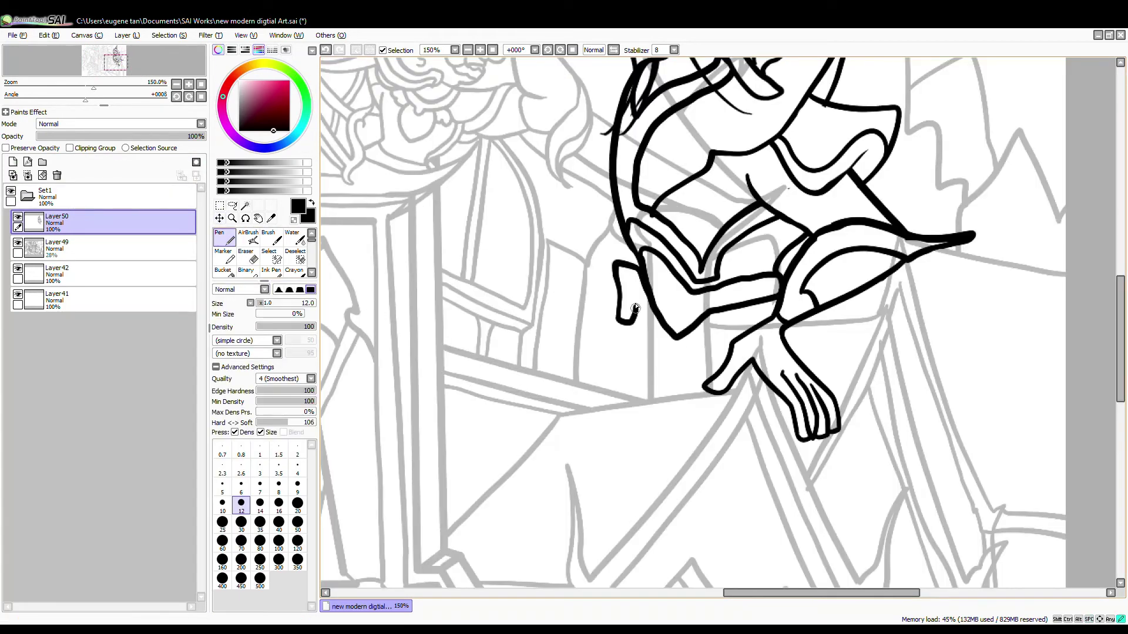
pyautogui.scroll(-2, 588, 313)
pyautogui.moveTo(605, 487)
pyautogui.mouseDown()
pyautogui.moveTo(561, 368)
pyautogui.moveTo(581, 98)
pyautogui.moveTo(614, 468)
pyautogui.mouseUp()
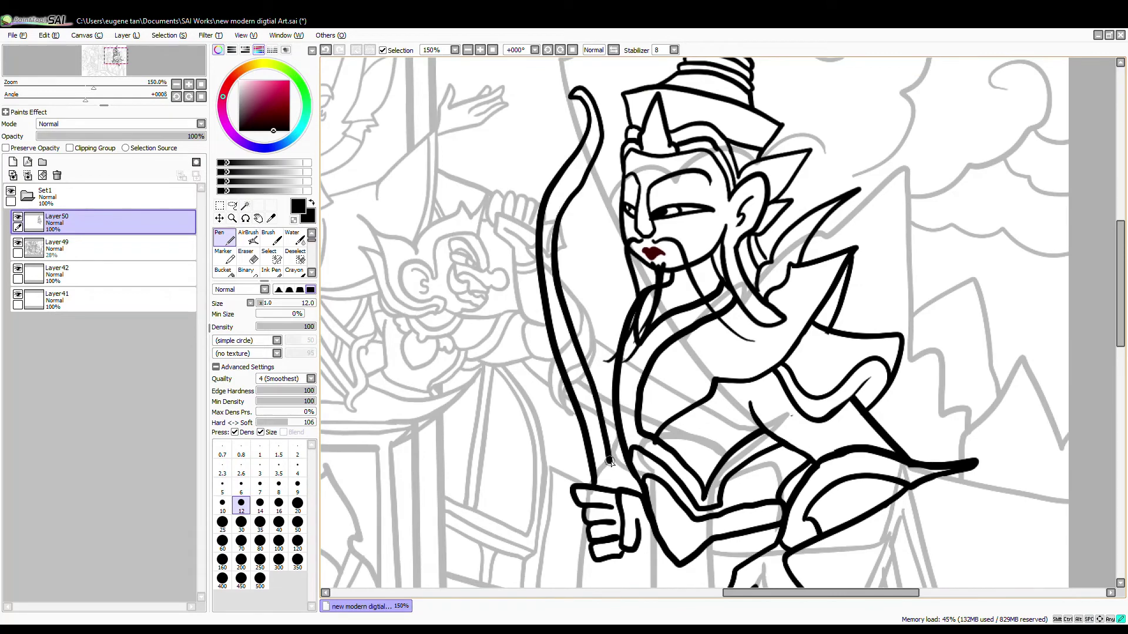
# Draw the bow's grip and lower limb, and undo the thin bowstring stroke.
pyautogui.scroll(2, 606, 226)
pyautogui.moveTo(605, 224); pyautogui.dragTo(596, 550)
pyautogui.moveTo(598, 554)
pyautogui.mouseDown()
pyautogui.moveTo(581, 496)
pyautogui.moveTo(622, 255)
pyautogui.mouseUp()
pyautogui.moveTo(624, 219); pyautogui.dragTo(622, 253)
pyautogui.moveTo(608, 545); pyautogui.dragTo(636, 223)
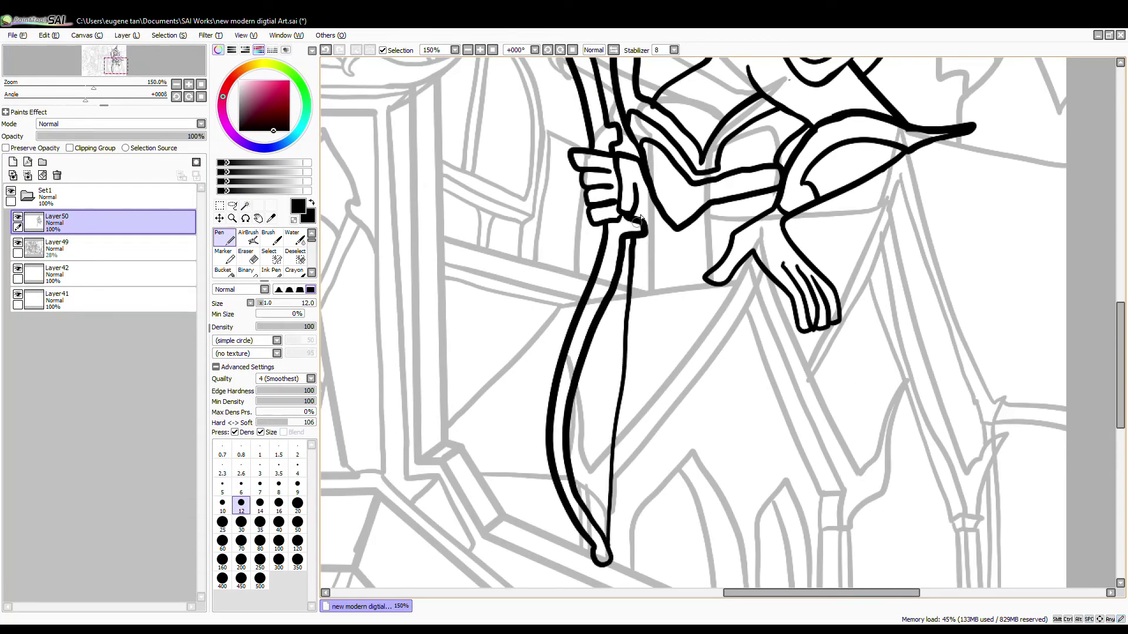
pyautogui.hotkey('ctrl', 'z')
# Draw the waist knot, the robe's long pointed front panel with its flowing trim, and the rounded shapes at its foot.
pyautogui.moveTo(735, 229); pyautogui.dragTo(700, 551)
pyautogui.moveTo(590, 247); pyautogui.dragTo(581, 354)
pyautogui.moveTo(632, 517); pyautogui.dragTo(599, 274)
pyautogui.moveTo(590, 289); pyautogui.dragTo(634, 322)
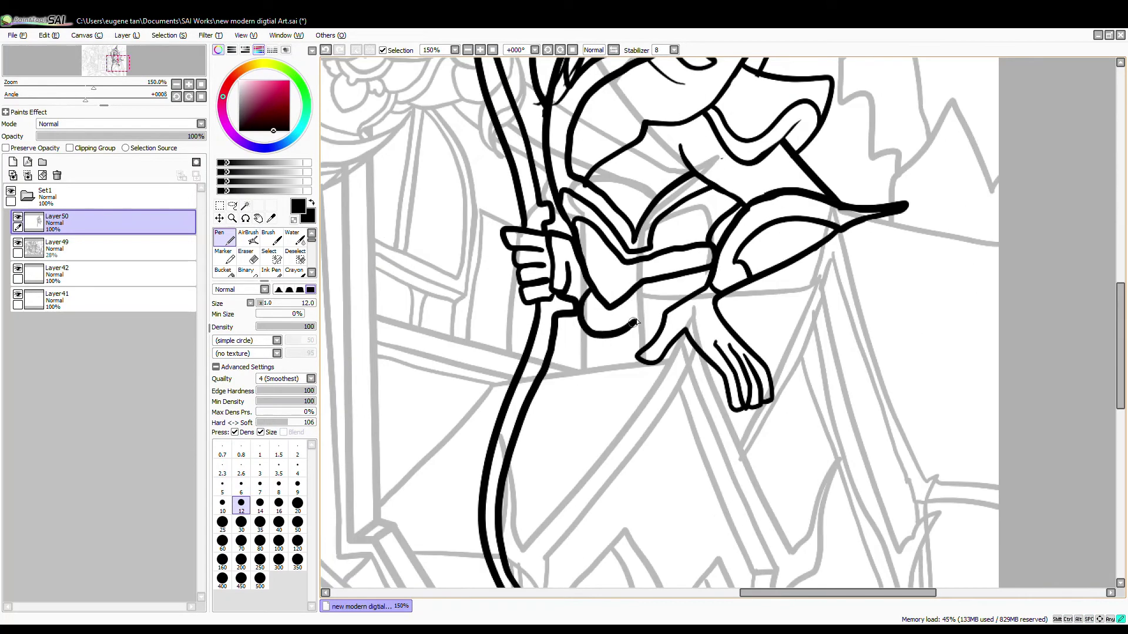
pyautogui.moveTo(593, 517); pyautogui.dragTo(608, 369)
pyautogui.moveTo(595, 204)
pyautogui.mouseDown()
pyautogui.moveTo(553, 398)
pyautogui.moveTo(640, 270)
pyautogui.moveTo(647, 202)
pyautogui.mouseUp()
pyautogui.moveTo(640, 219)
pyautogui.mouseDown()
pyautogui.moveTo(680, 543)
pyautogui.moveTo(635, 598)
pyautogui.mouseUp()
pyautogui.moveTo(623, 529); pyautogui.dragTo(619, 491)
pyautogui.moveTo(550, 461)
pyautogui.mouseDown()
pyautogui.moveTo(613, 593)
pyautogui.moveTo(743, 553)
pyautogui.mouseUp()
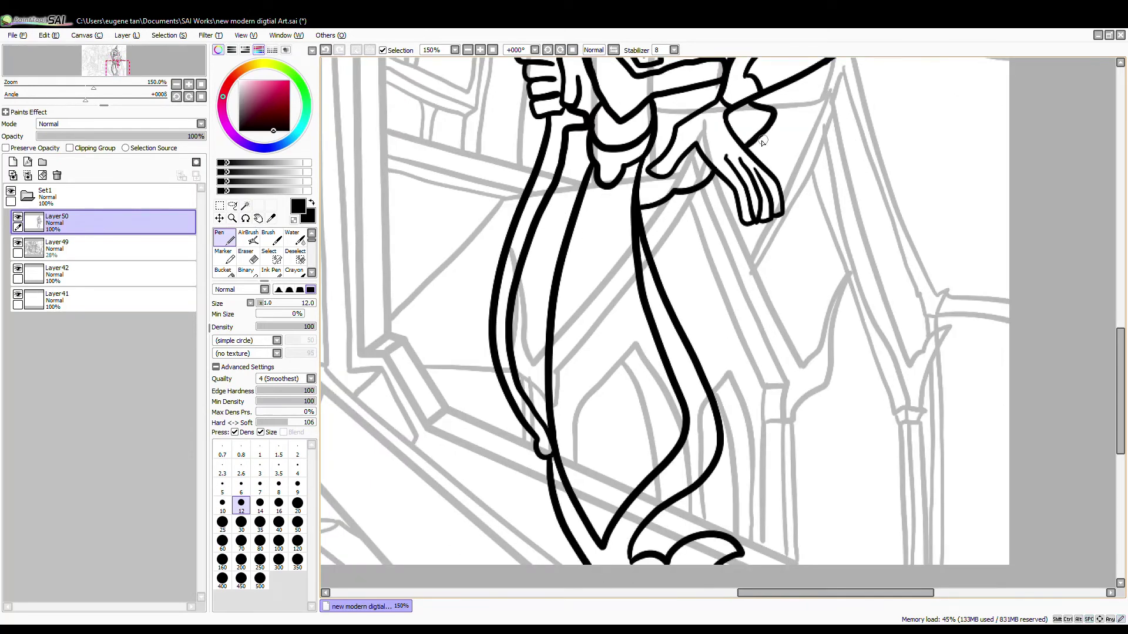
# Draw the robe's back edge, its curved hem bands and the rear shoe.
pyautogui.moveTo(766, 218)
pyautogui.mouseDown()
pyautogui.moveTo(868, 473)
pyautogui.moveTo(682, 503)
pyautogui.moveTo(869, 473)
pyautogui.mouseUp()
pyautogui.moveTo(774, 527)
pyautogui.mouseDown()
pyautogui.moveTo(777, 545)
pyautogui.moveTo(852, 538)
pyautogui.mouseUp()
pyautogui.moveTo(697, 68); pyautogui.dragTo(692, 213)
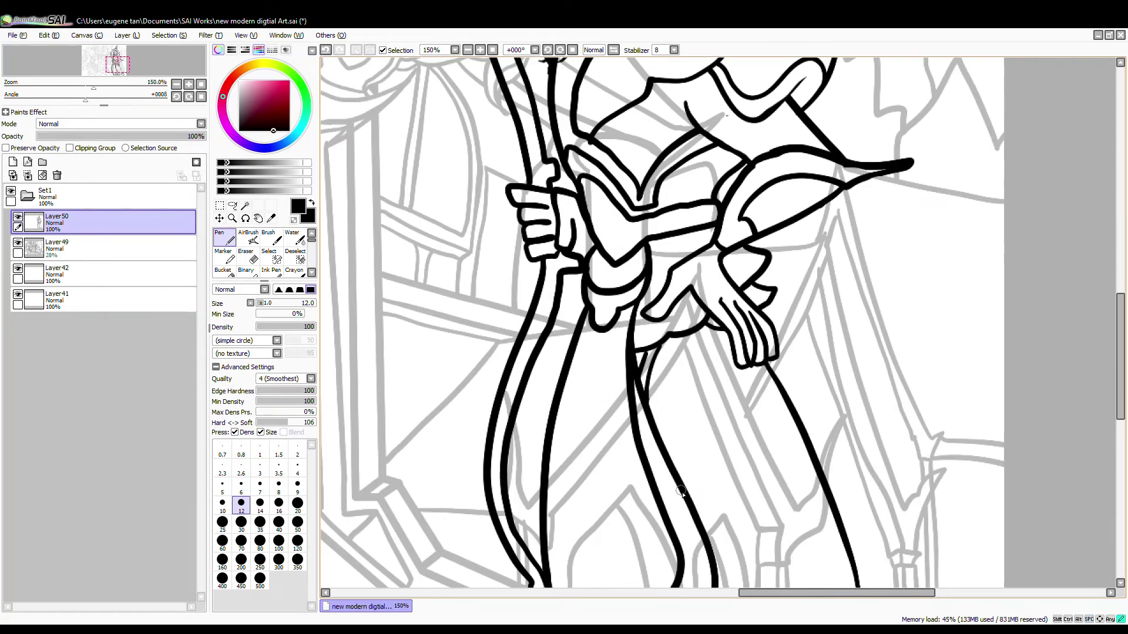
pyautogui.moveTo(681, 492); pyautogui.dragTo(845, 539)
pyautogui.moveTo(840, 547); pyautogui.dragTo(711, 275)
# Clean up the rear shoe's lines with the eraser and draw the upturned front shoe beside the bow's lower end.
pyautogui.press('e')
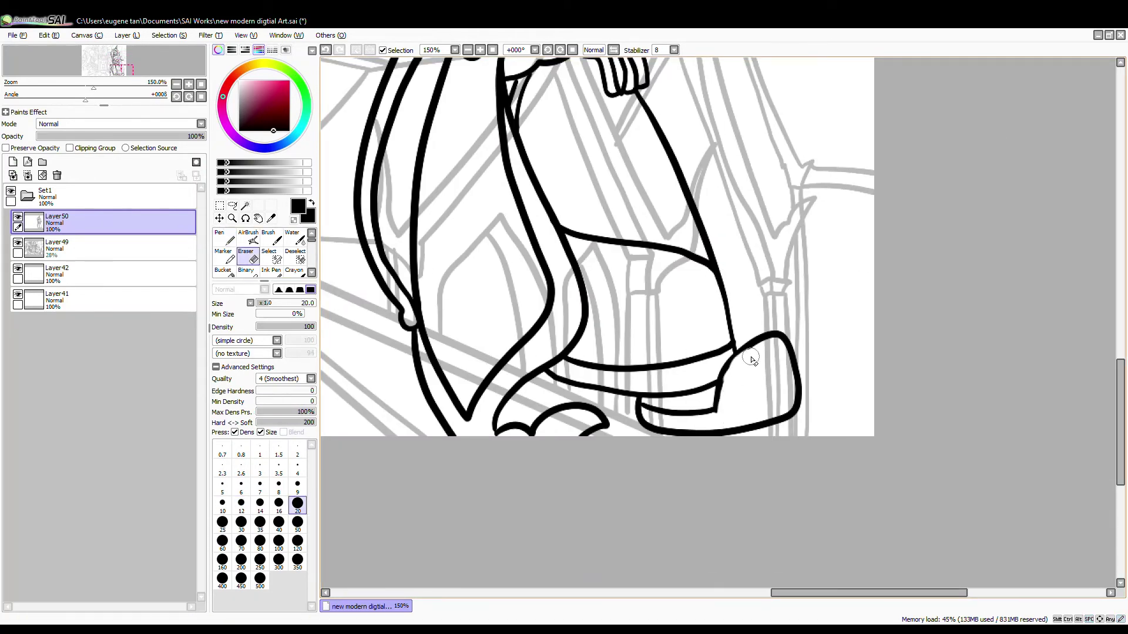
pyautogui.press('n')
pyautogui.moveTo(345, 367); pyautogui.dragTo(416, 362)
pyautogui.moveTo(371, 324); pyautogui.dragTo(421, 394)
pyautogui.scroll(-3, 529, 197)
pyautogui.moveTo(528, 197)
pyautogui.mouseDown()
pyautogui.moveTo(471, 302)
pyautogui.moveTo(497, 304)
pyautogui.mouseUp()
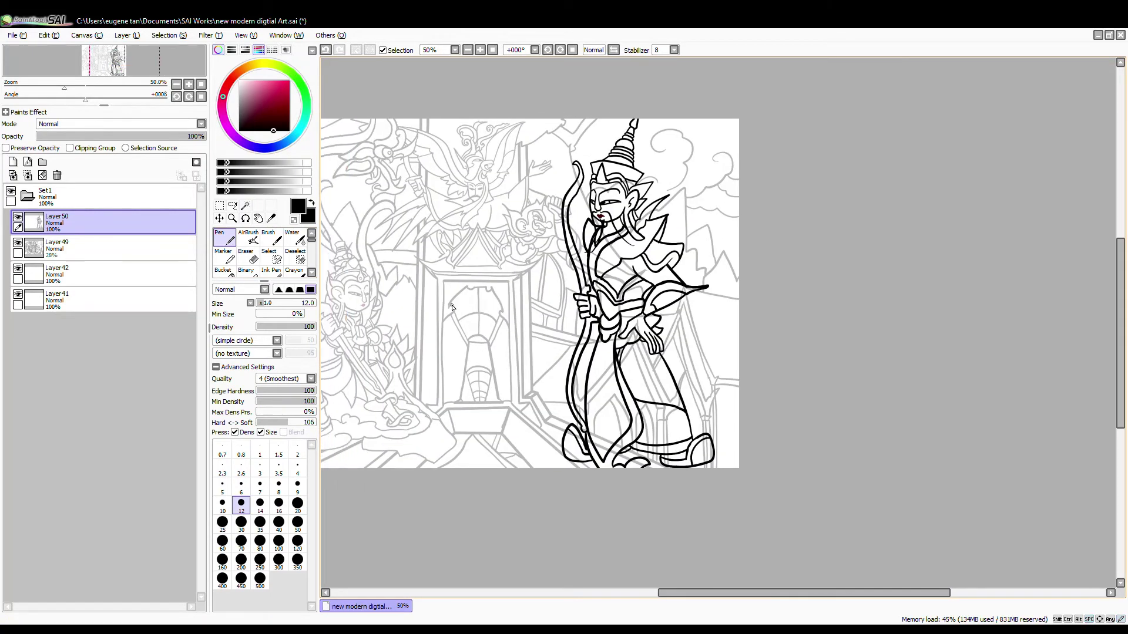
# Select the archer's hat brim, ear spike, upper robe, sleeve and skirt areas with the Magic Wand.
pyautogui.press('w')
pyautogui.scroll(2, 634, 173)
pyautogui.click(633, 174)
pyautogui.click(655, 205)
pyautogui.click(646, 317)
pyautogui.click(702, 425)
pyautogui.click(627, 458)
pyautogui.click(636, 505)
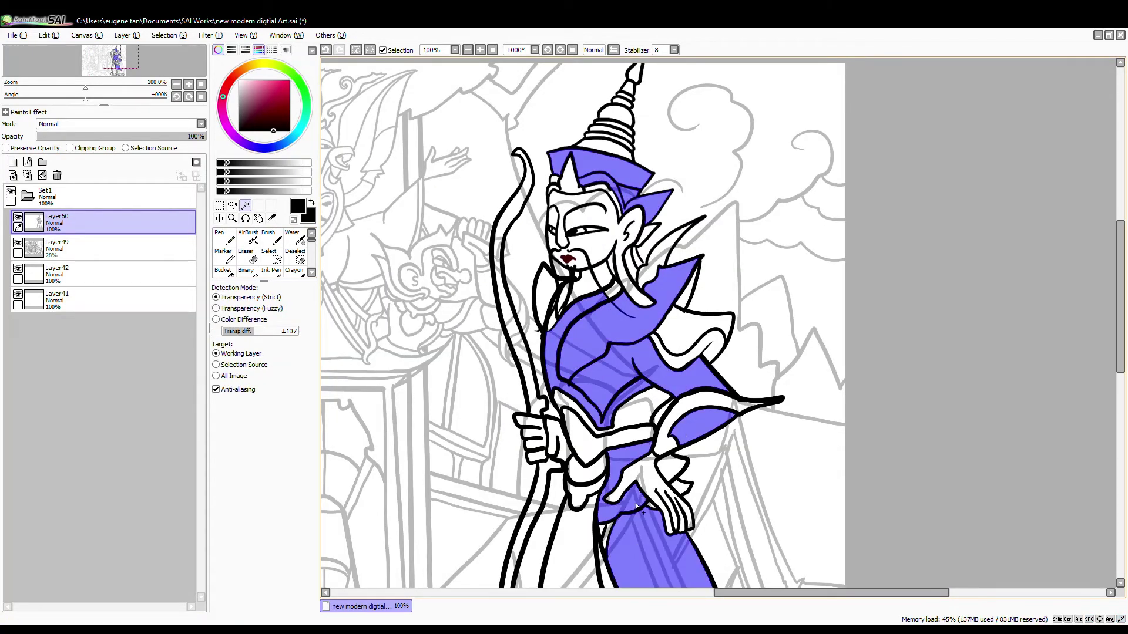
# Add the archer's hands, belt, bow and long front robe panel to the selection.
pyautogui.click(651, 485)
pyautogui.click(582, 441)
pyautogui.click(521, 347)
pyautogui.click(540, 493)
pyautogui.click(532, 434)
pyautogui.click(554, 440)
pyautogui.click(578, 529)
pyautogui.moveTo(588, 564); pyautogui.dragTo(604, 400)
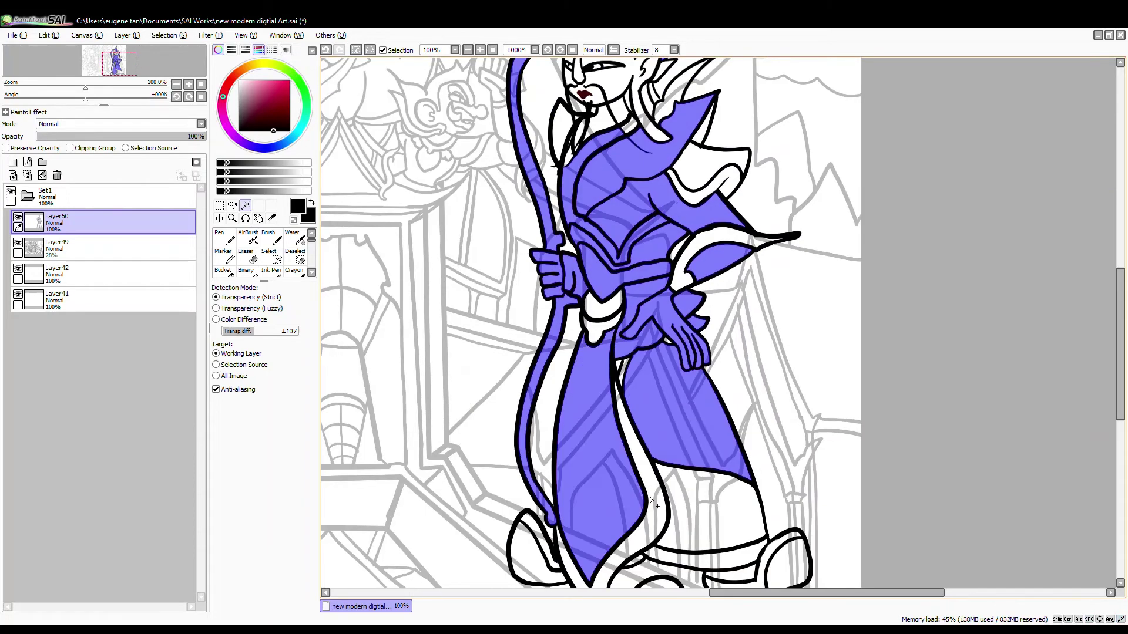
# Add the robe trim, lower skirt and hem, both shoes and the waist knot to the selection.
pyautogui.click(652, 502)
pyautogui.click(705, 511)
pyautogui.click(531, 552)
pyautogui.click(693, 561)
pyautogui.click(788, 564)
pyautogui.moveTo(729, 546); pyautogui.dragTo(733, 500)
pyautogui.moveTo(641, 236); pyautogui.dragTo(640, 299)
pyautogui.click(605, 327)
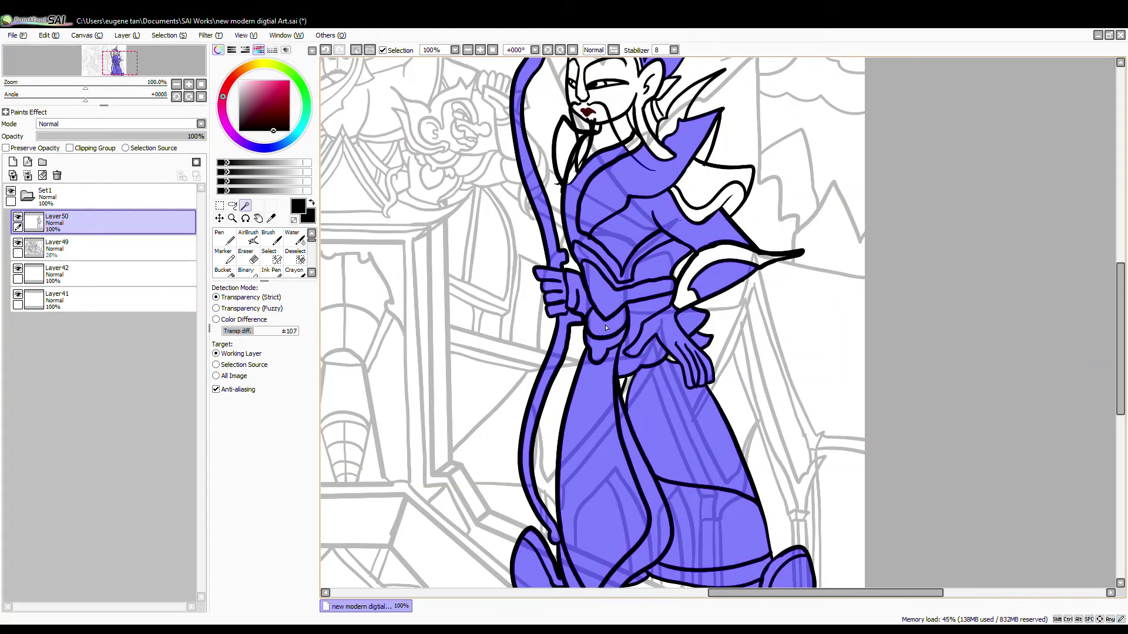
# Add the sleeve cuff, face, fin-like spike and neck areas to the selection.
pyautogui.click(684, 278)
pyautogui.click(611, 88)
pyautogui.click(676, 118)
pyautogui.click(636, 150)
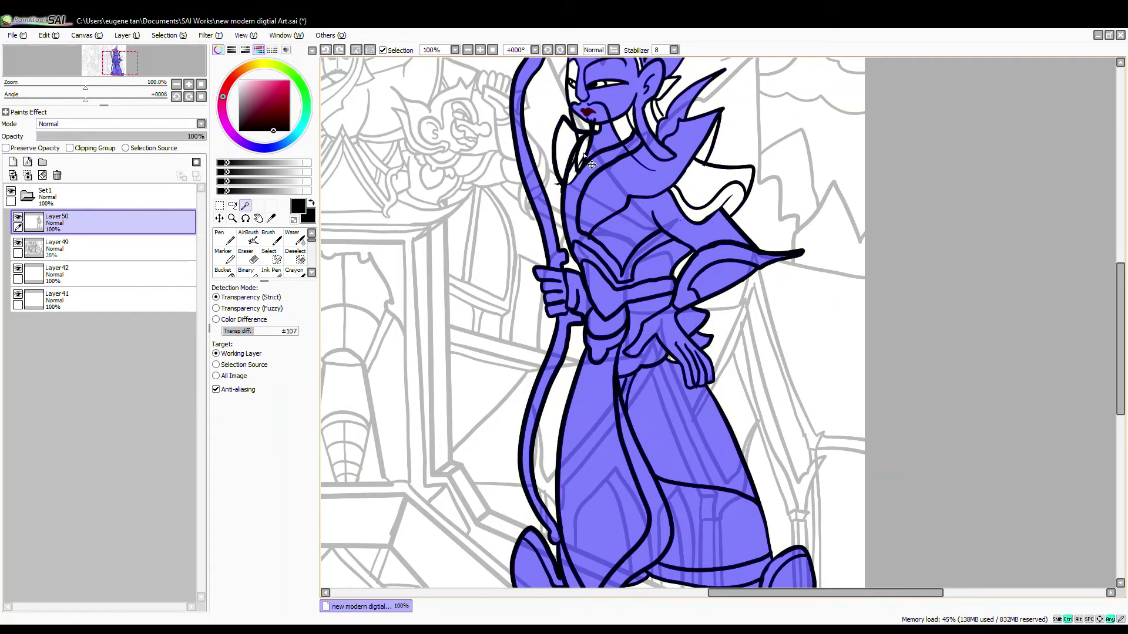
pyautogui.click(583, 154)
# Clear the background lines of Layer49 inside the selected figure and remove the selection.
pyautogui.scroll(2, 576, 164)
pyautogui.scroll(2, 620, 134)
pyautogui.click(65, 246)
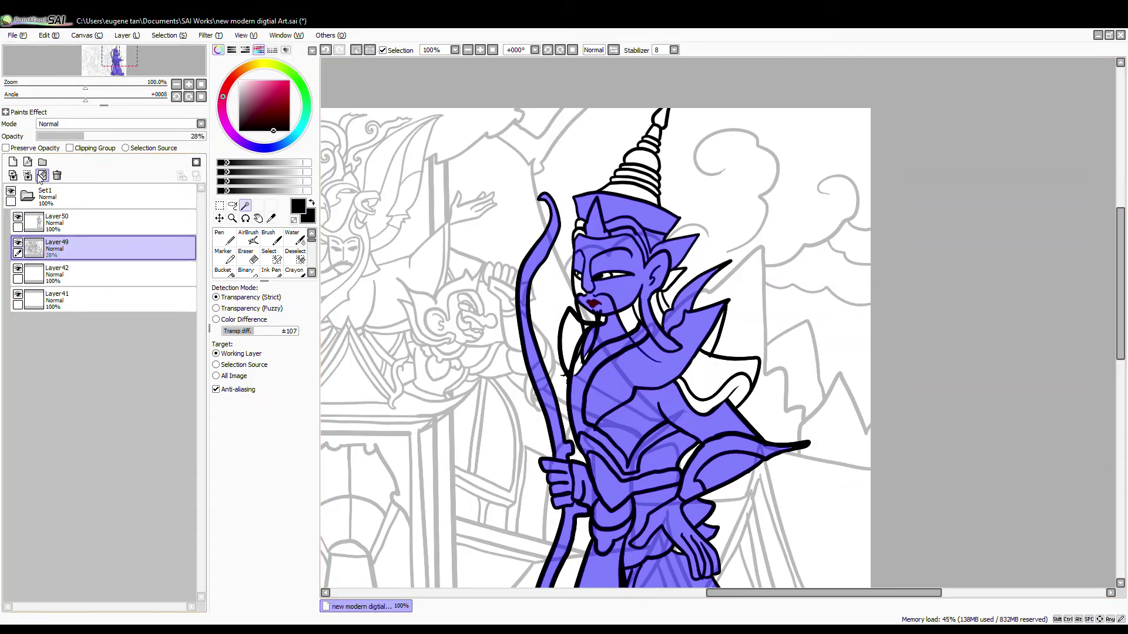
pyautogui.click(357, 51)
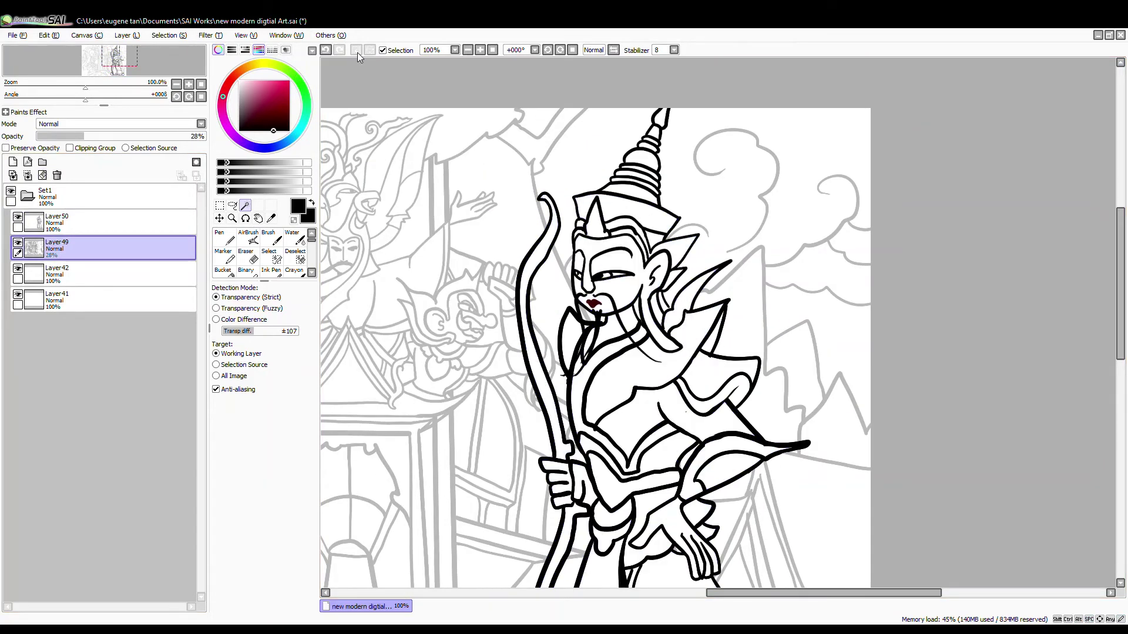
# Add a new layer above Layer49 and draw a cloud outline across the bottom behind the archer's feet.
pyautogui.click(71, 223)
pyautogui.click(224, 238)
pyautogui.scroll(4, 665, 306)
pyautogui.scroll(-5, 689, 322)
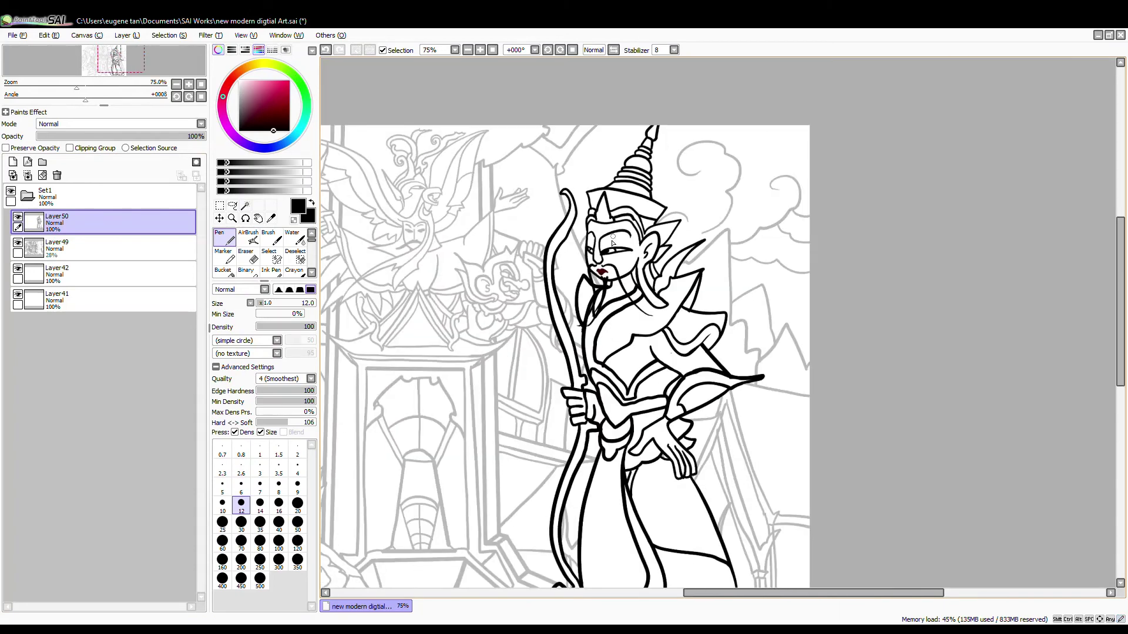
pyautogui.click(57, 247)
pyautogui.click(12, 176)
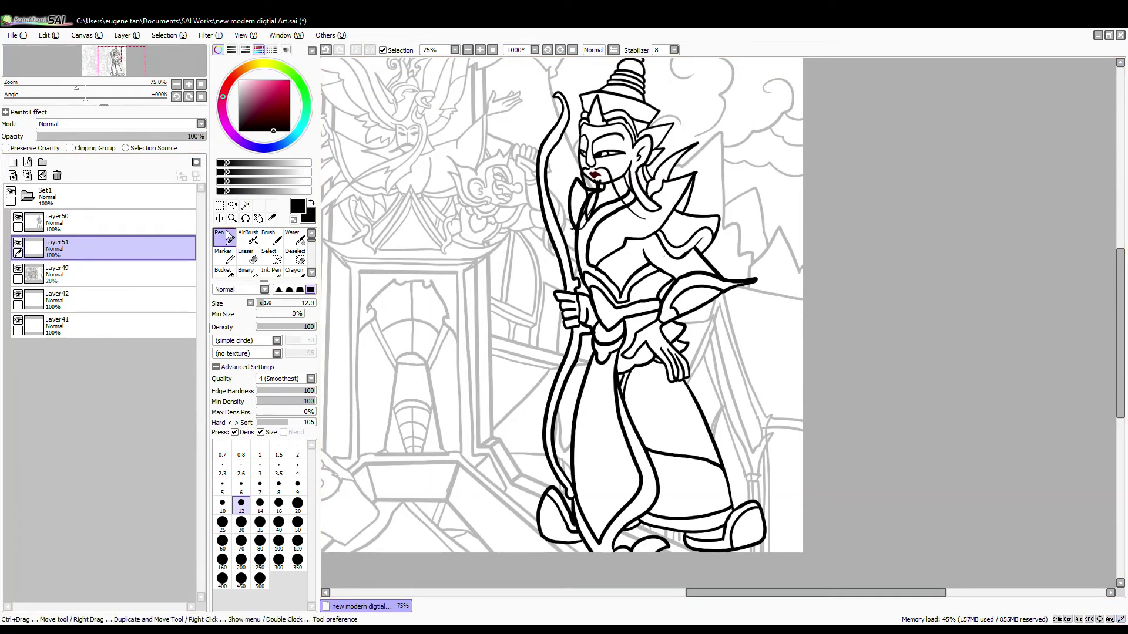
pyautogui.moveTo(467, 552); pyautogui.dragTo(656, 535)
# Select the shoes and robe areas on Layer50 and clear the cloud line inside them on Layer51.
pyautogui.click(71, 223)
pyautogui.click(245, 206)
pyautogui.click(749, 524)
pyautogui.click(705, 543)
pyautogui.click(569, 514)
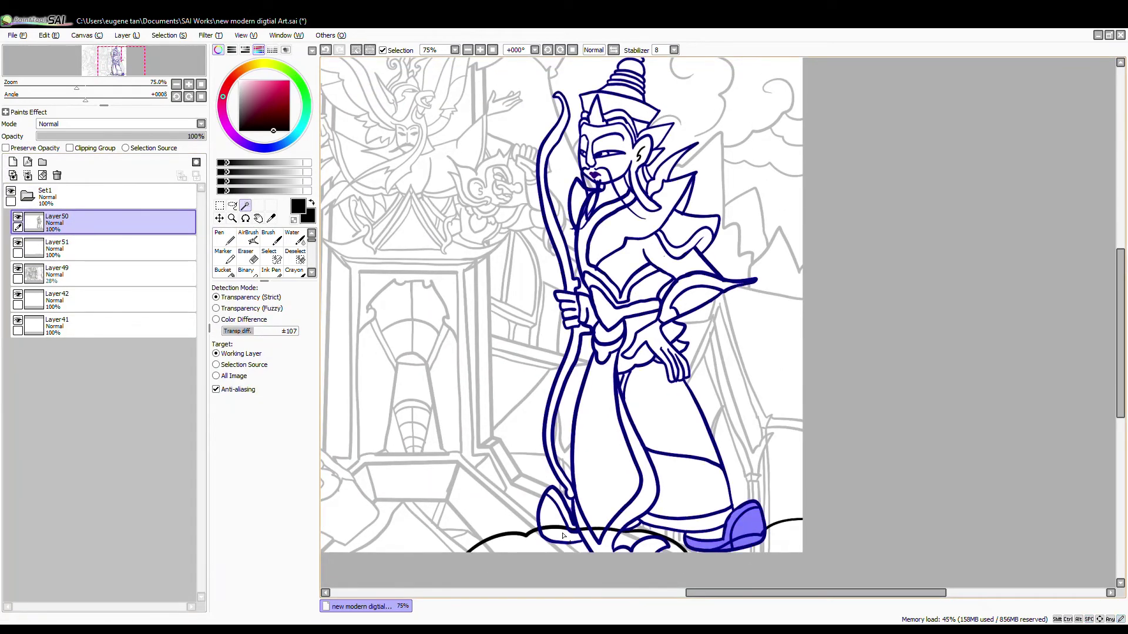
pyautogui.hotkey('ctrl', 'z')
pyautogui.click(553, 523)
pyautogui.click(605, 447)
pyautogui.click(51, 256)
pyautogui.click(42, 175)
pyautogui.click(355, 51)
# Merge Layer50 down into Layer51, then clear Layer49's background lines inside the cloud areas and remove the selection.
pyautogui.click(53, 226)
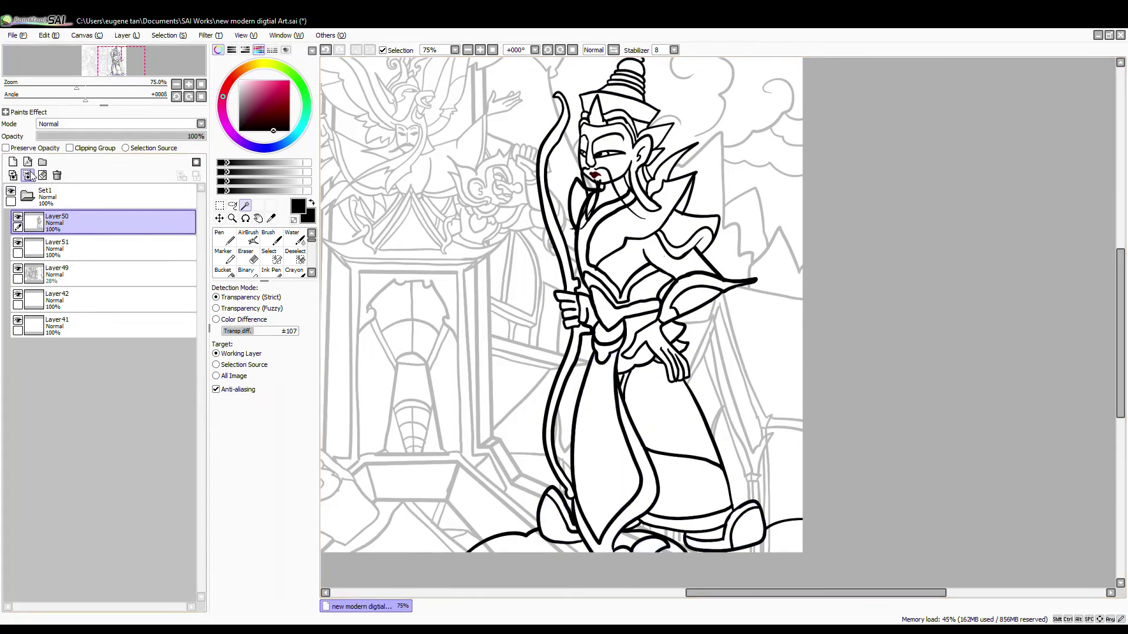
pyautogui.click(28, 175)
pyautogui.click(557, 543)
pyautogui.click(555, 548)
pyautogui.click(671, 543)
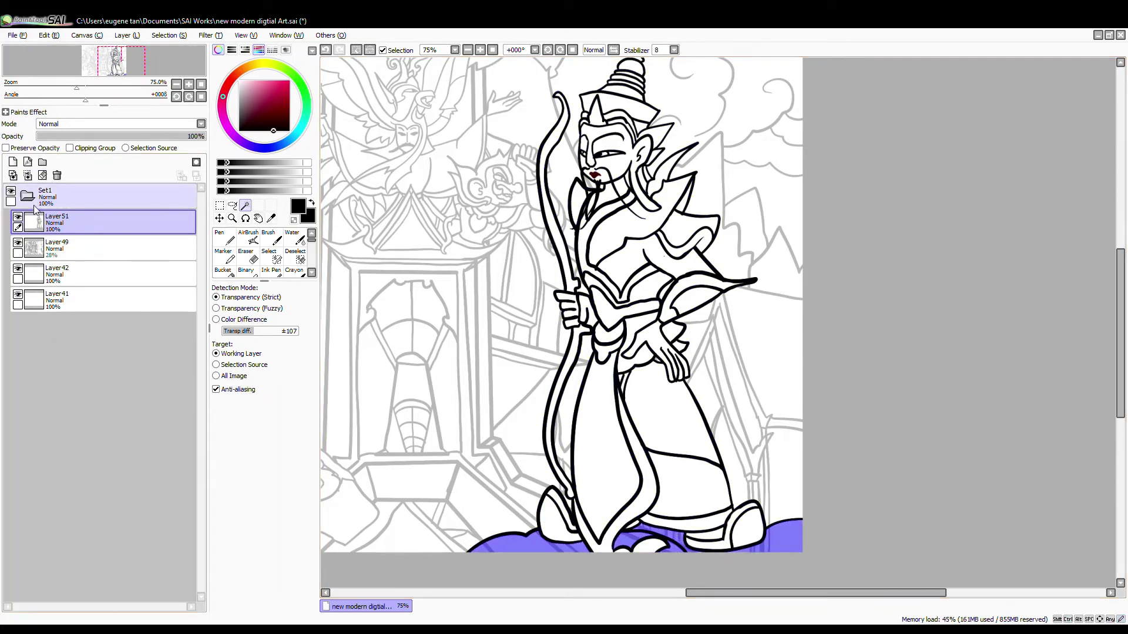
pyautogui.click(57, 246)
pyautogui.hotkey('ctrl', 'd')
# Restore Layer49 to 100% opacity and merge Layer51 down into it.
pyautogui.moveTo(91, 136); pyautogui.dragTo(206, 136)
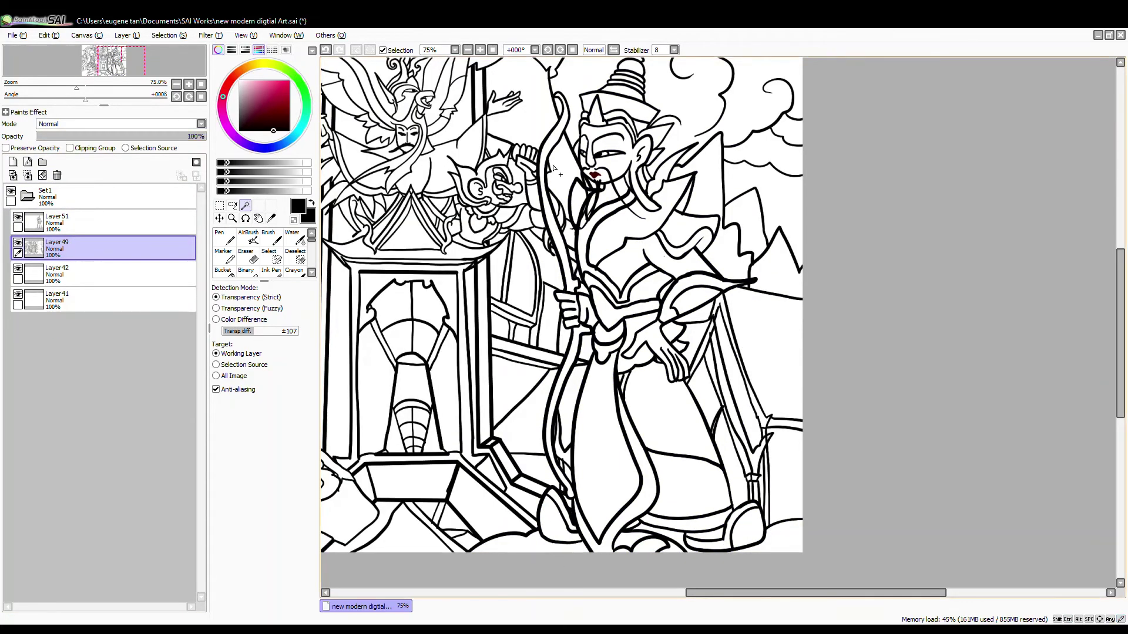
pyautogui.click(88, 224)
pyautogui.click(28, 175)
pyautogui.scroll(-3, 568, 462)
# Fill Layer41 with white using the Bucket.
pyautogui.click(119, 252)
pyautogui.click(121, 274)
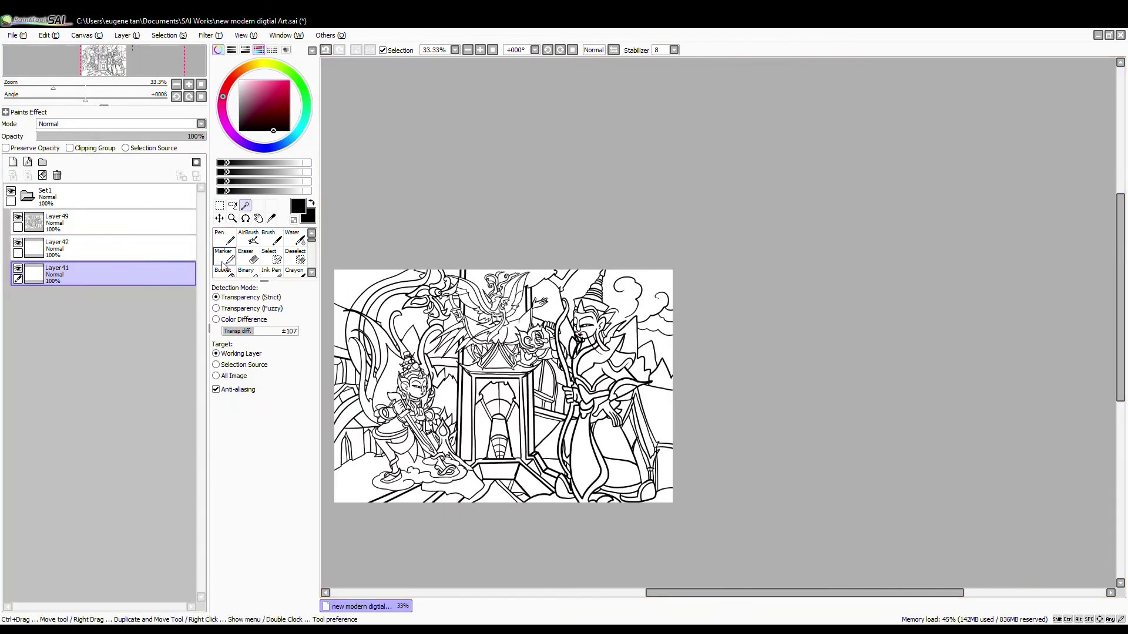
pyautogui.click(223, 271)
pyautogui.click(281, 85)
pyautogui.click(400, 341)
pyautogui.click(239, 80)
pyautogui.click(399, 341)
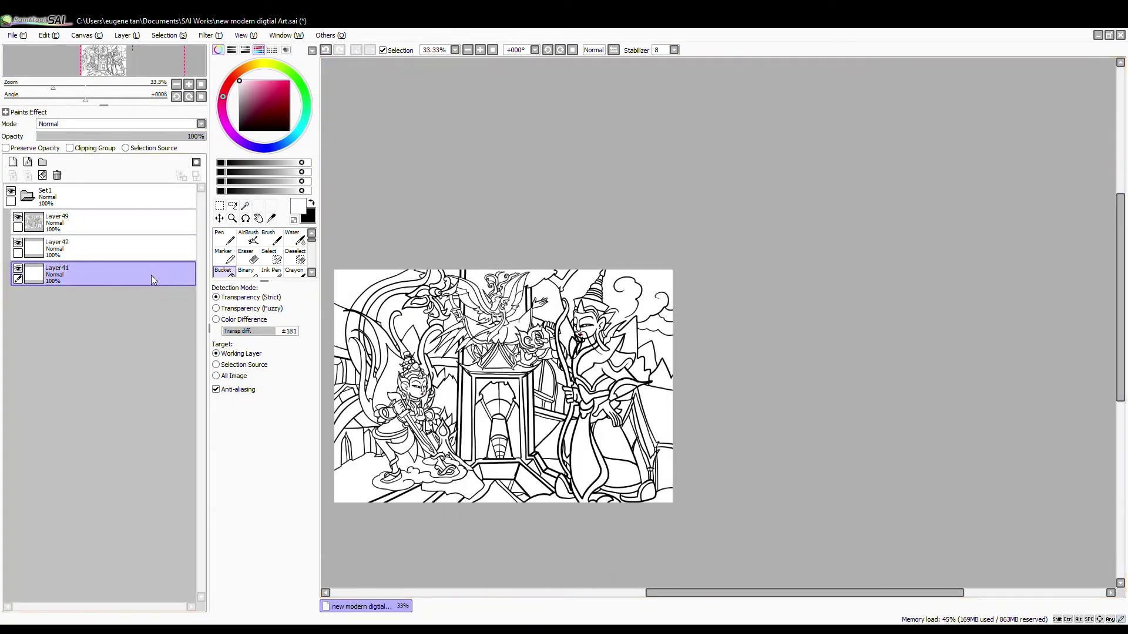
# Choose orange for filling on Layer42 and set the Bucket to Color Difference detection targeting All Image.
pyautogui.click(120, 248)
pyautogui.click(246, 67)
pyautogui.click(285, 81)
pyautogui.scroll(5, 408, 381)
pyautogui.click(434, 387)
pyautogui.hotkey('ctrl', 'z')
pyautogui.click(243, 320)
pyautogui.click(235, 376)
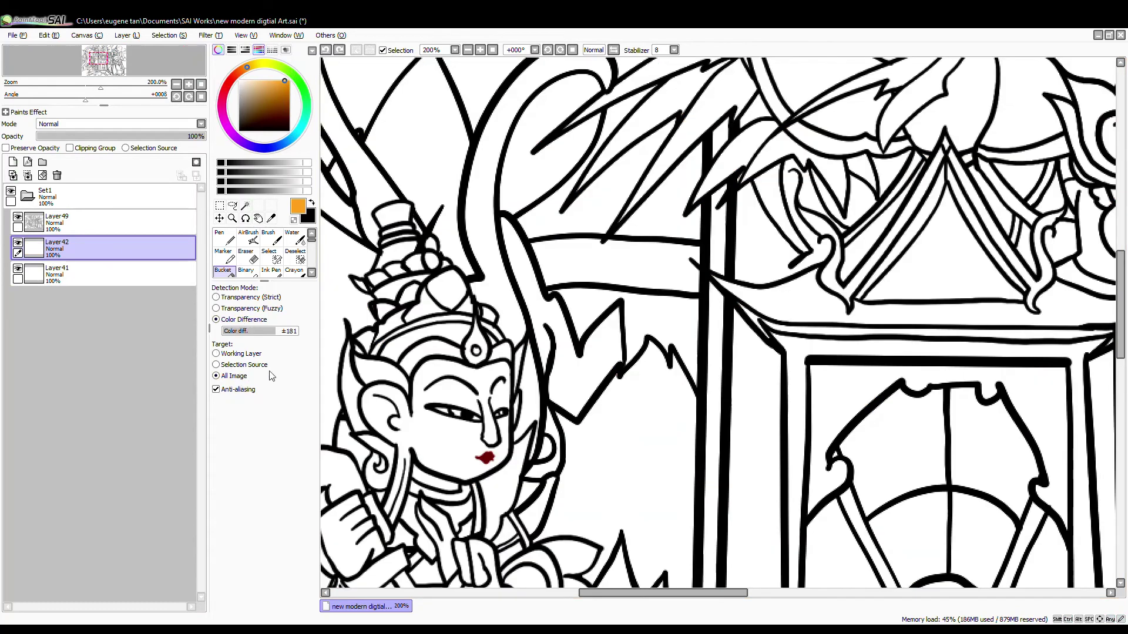
# Fill the seated warrior's headband, forehead jewel, ear ornament, sword pommel and sword guard with orange.
pyautogui.click(423, 352)
pyautogui.click(475, 334)
pyautogui.click(388, 460)
pyautogui.click(344, 473)
pyautogui.moveTo(358, 517); pyautogui.dragTo(435, 321)
pyautogui.click(454, 379)
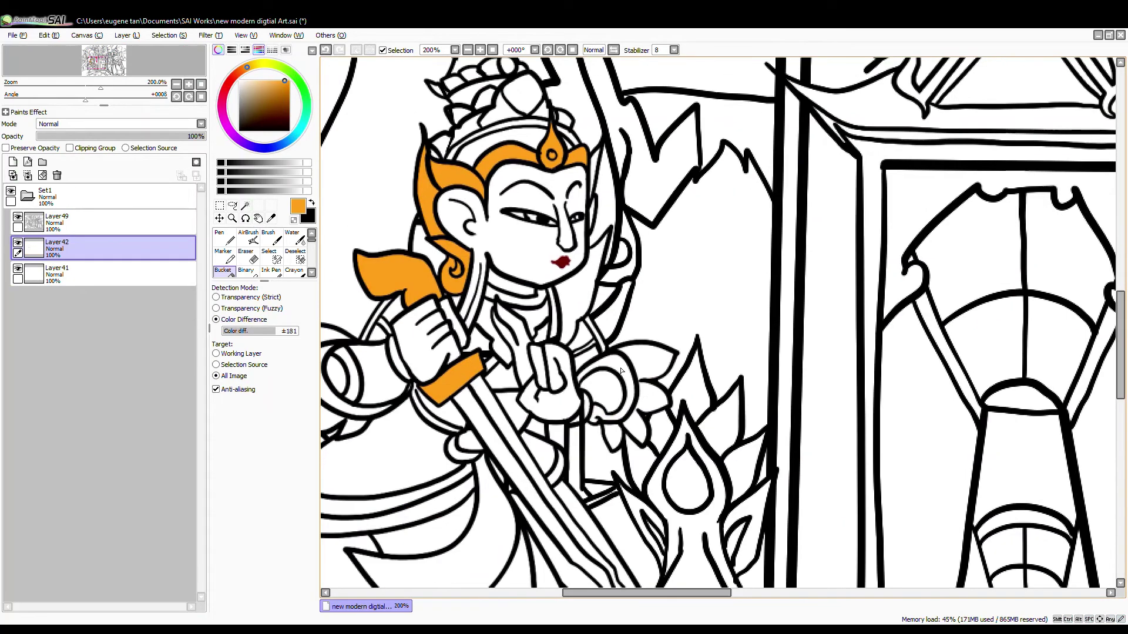
# Fill the flower-shaped cuffs on both of the seated warrior's sleeves with orange.
pyautogui.click(648, 362)
pyautogui.click(617, 363)
pyautogui.click(652, 397)
pyautogui.click(636, 428)
pyautogui.moveTo(356, 406); pyautogui.dragTo(463, 392)
pyautogui.click(421, 330)
pyautogui.click(398, 369)
# Fill the warrior's belt, hanging sash and waist trim with orange.
pyautogui.click(461, 500)
pyautogui.click(567, 555)
pyautogui.click(561, 440)
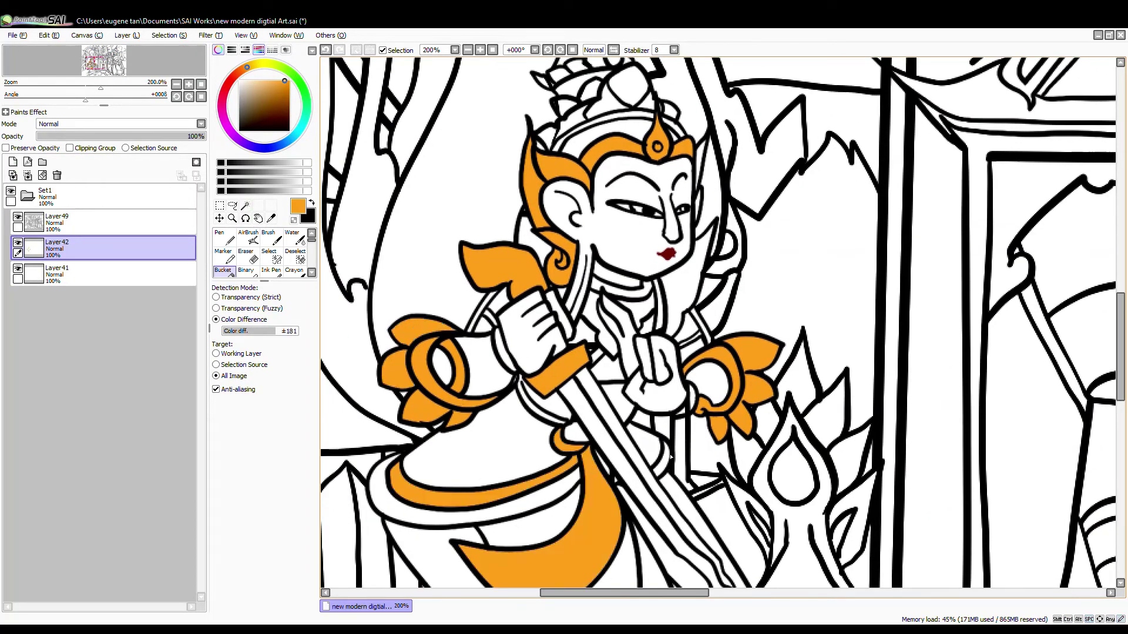
pyautogui.click(664, 462)
pyautogui.scroll(3, 628, 464)
pyautogui.click(483, 411)
# Fill the warrior's shoulder trim, collar and the ornaments beside the neck with orange.
pyautogui.scroll(3, 427, 330)
pyautogui.click(427, 331)
pyautogui.click(708, 300)
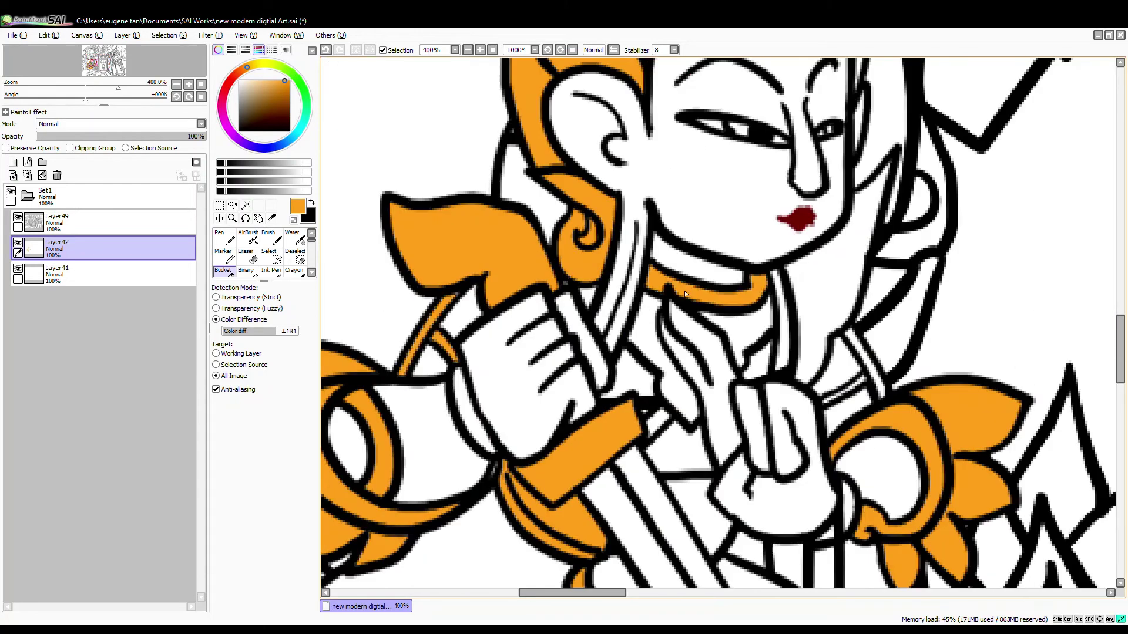
pyautogui.click(738, 326)
pyautogui.click(846, 265)
pyautogui.click(658, 347)
# Fill the main band and the back ornaments of the warrior's crown with orange.
pyautogui.moveTo(637, 163); pyautogui.dragTo(507, 487)
pyautogui.click(547, 299)
pyautogui.click(470, 250)
pyautogui.click(519, 219)
pyautogui.click(485, 207)
pyautogui.click(423, 200)
pyautogui.click(456, 187)
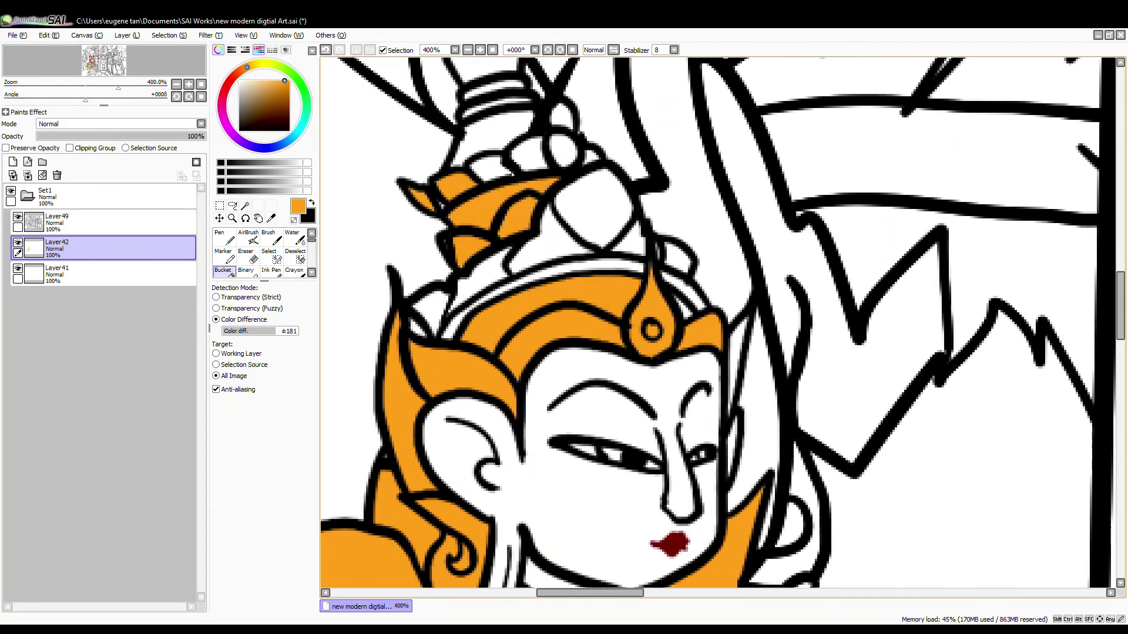
# Fill the crown's beads, front jewel, thin band and far-side ear ornament with orange.
pyautogui.click(491, 169)
pyautogui.click(695, 294)
pyautogui.click(680, 257)
pyautogui.click(634, 240)
pyautogui.click(741, 352)
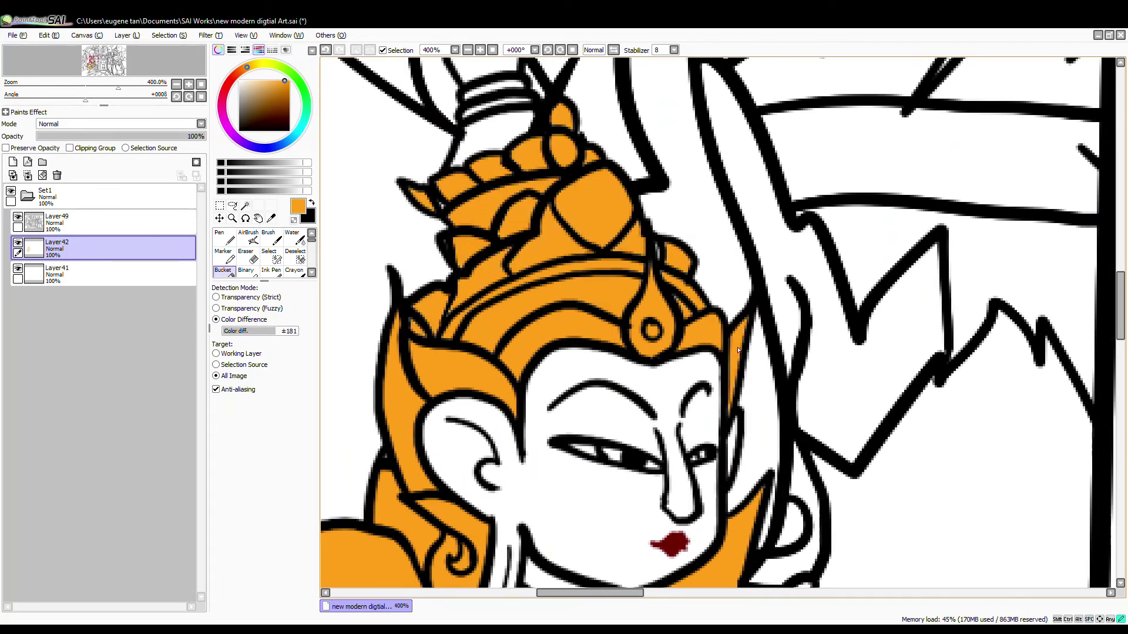
# Fill the rings of the crown's spire and the long curved band behind the warrior with orange.
pyautogui.moveTo(536, 421); pyautogui.dragTo(657, 562)
pyautogui.click(611, 281)
pyautogui.click(617, 246)
pyautogui.click(614, 230)
pyautogui.click(533, 286)
pyautogui.hotkey('ctrl', 'z')
pyautogui.click(487, 265)
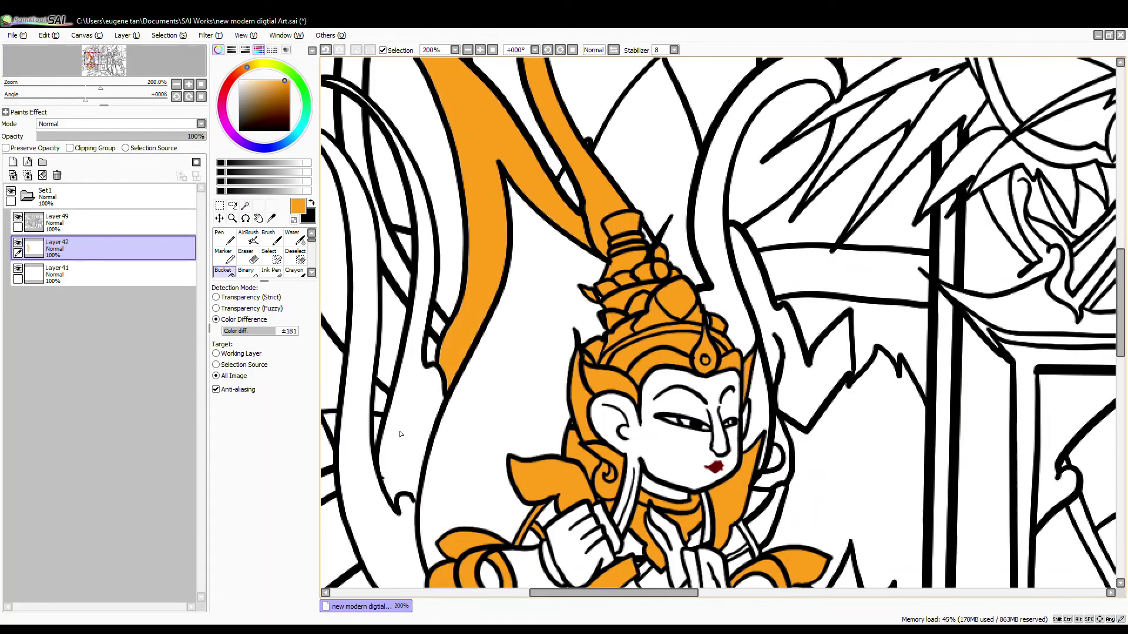
# Fill the remaining curved bands and hooked tendrils around the warrior with orange.
pyautogui.click(403, 433)
pyautogui.click(365, 435)
pyautogui.click(709, 206)
pyautogui.moveTo(676, 188); pyautogui.dragTo(773, 465)
pyautogui.click(482, 452)
pyautogui.click(502, 521)
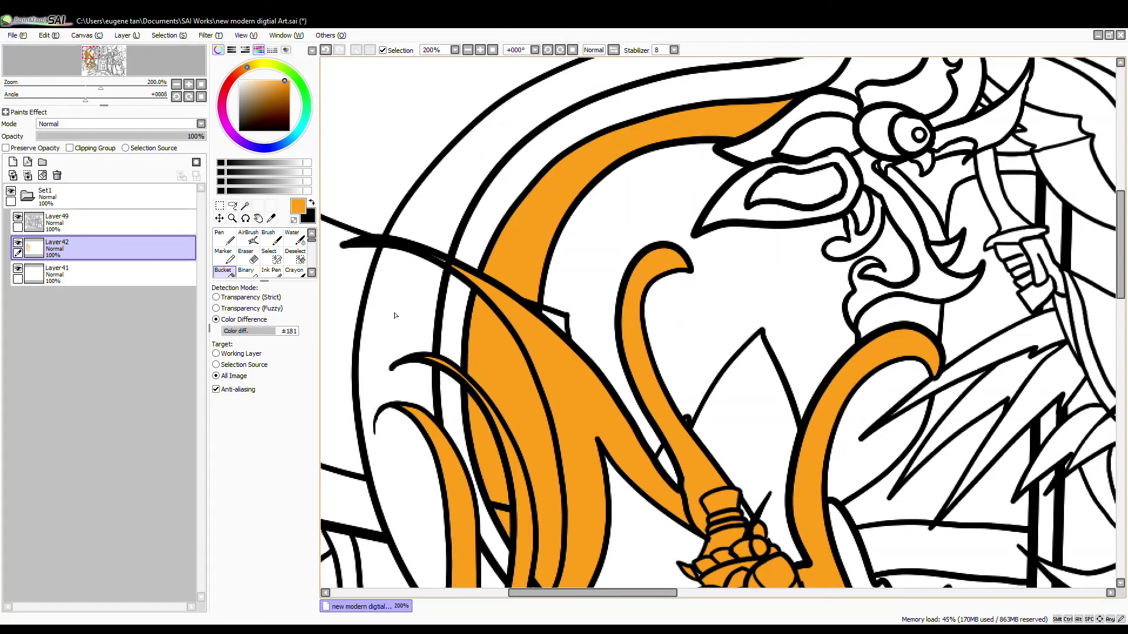
pyautogui.click(432, 199)
# Fill the mane, ear, jaw, brow and nose curl of the dragon head above the warrior with orange.
pyautogui.moveTo(699, 178); pyautogui.dragTo(640, 470)
pyautogui.moveTo(780, 397); pyautogui.dragTo(497, 278)
pyautogui.click(579, 423)
pyautogui.click(529, 400)
pyautogui.click(510, 355)
pyautogui.click(485, 308)
pyautogui.hotkey('ctrl', 'z')
pyautogui.click(470, 281)
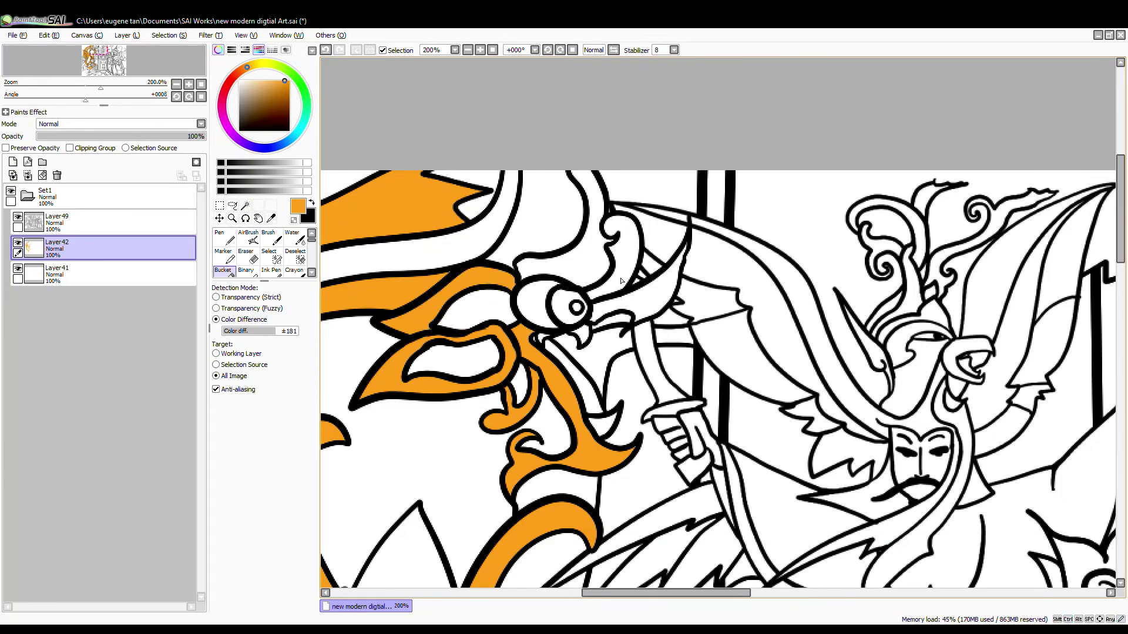
pyautogui.click(578, 265)
pyautogui.click(625, 252)
# Choose brown and fill the dragon's iris and inner mouth with it.
pyautogui.click(268, 97)
pyautogui.click(617, 319)
pyautogui.click(562, 352)
# Choose dark blue and fill the dragon's forehead, neighbouring bands and inner ear with it.
pyautogui.click(274, 147)
pyautogui.click(273, 117)
pyautogui.click(546, 220)
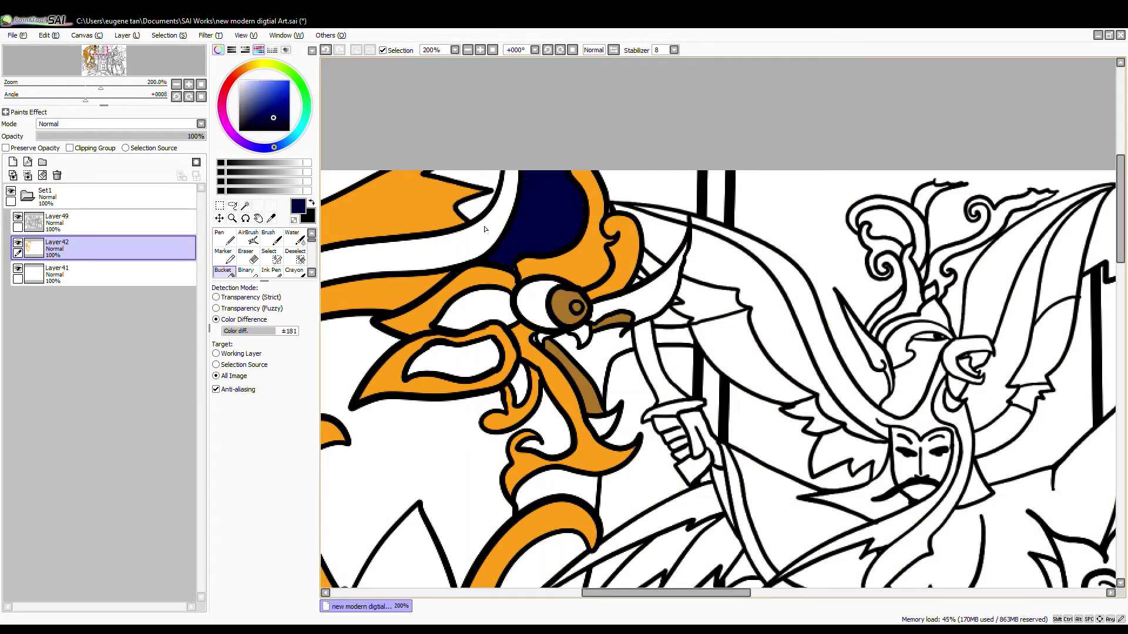
pyautogui.click(487, 235)
pyautogui.click(477, 206)
pyautogui.click(479, 308)
pyautogui.click(464, 360)
pyautogui.click(521, 388)
# Fill the backdrop behind the warrior and the small gaps around the sleeve cuff with dark blue.
pyautogui.moveTo(515, 447); pyautogui.dragTo(460, 165)
pyautogui.click(464, 135)
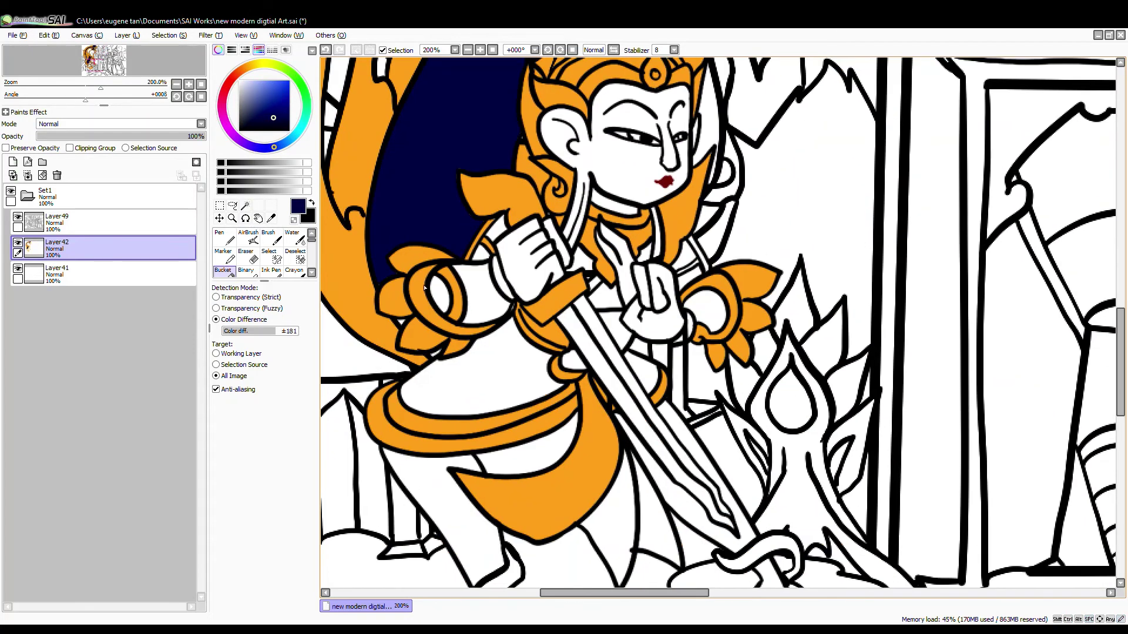
pyautogui.scroll(3, 406, 318)
pyautogui.click(409, 315)
pyautogui.click(513, 405)
# Choose a brighter blue and fill both of the warrior's sleeves and cuff openings with it.
pyautogui.scroll(-2, 492, 327)
pyautogui.click(274, 96)
pyautogui.click(570, 276)
pyautogui.click(567, 217)
pyautogui.click(595, 179)
pyautogui.moveTo(764, 253); pyautogui.dragTo(662, 264)
pyautogui.click(810, 311)
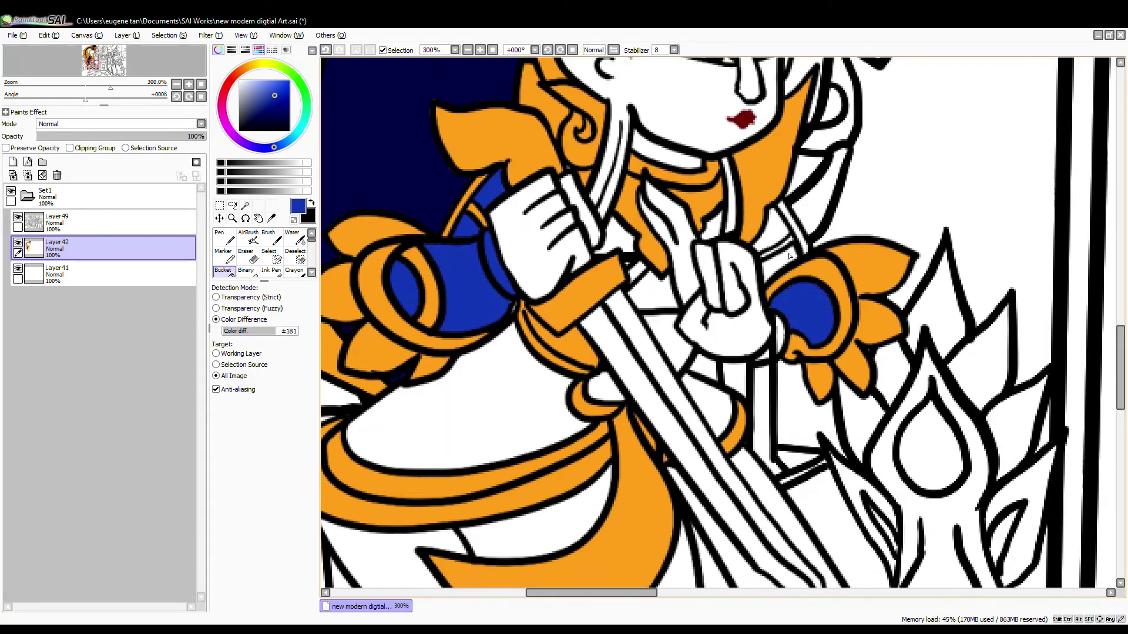
pyautogui.click(774, 232)
pyautogui.click(780, 263)
# Fill the band on the warrior's upper arm with orange and the chest with dark purple.
pyautogui.rightClick(813, 266)
pyautogui.click(794, 228)
pyautogui.click(677, 230)
pyautogui.scroll(-3, 441, 226)
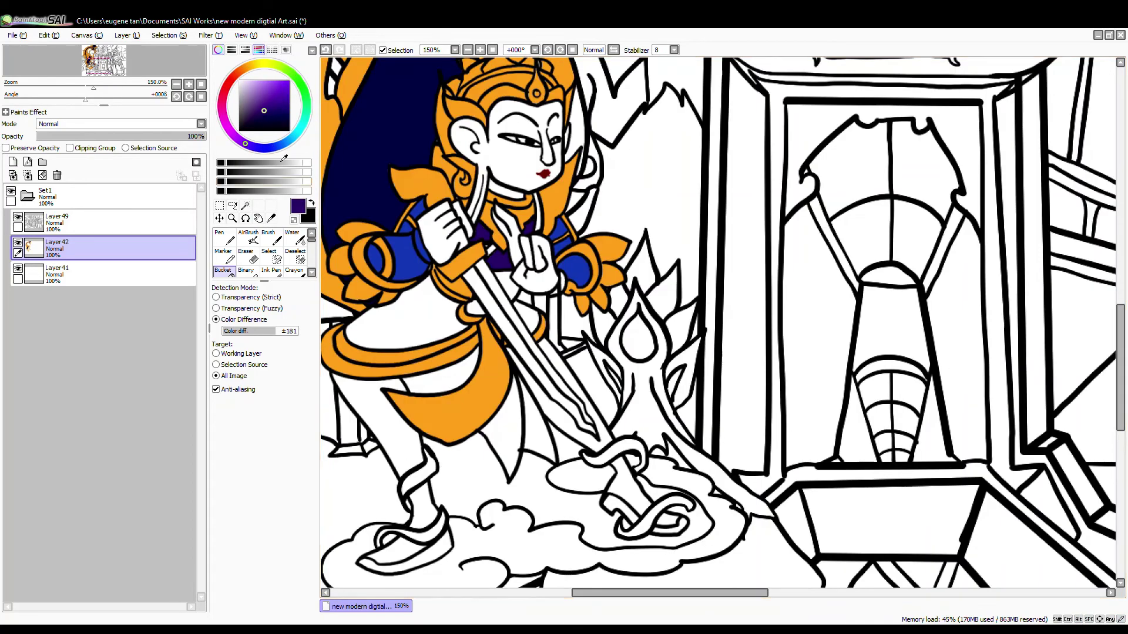
# Choose deep purple and fill both of the warrior's leggings with it.
pyautogui.click(277, 107)
pyautogui.click(379, 414)
pyautogui.click(423, 505)
pyautogui.click(628, 488)
pyautogui.click(552, 408)
# Fill the two halves of the sword blade with dark grey and light grey.
pyautogui.click(240, 110)
pyautogui.click(240, 93)
pyautogui.click(510, 306)
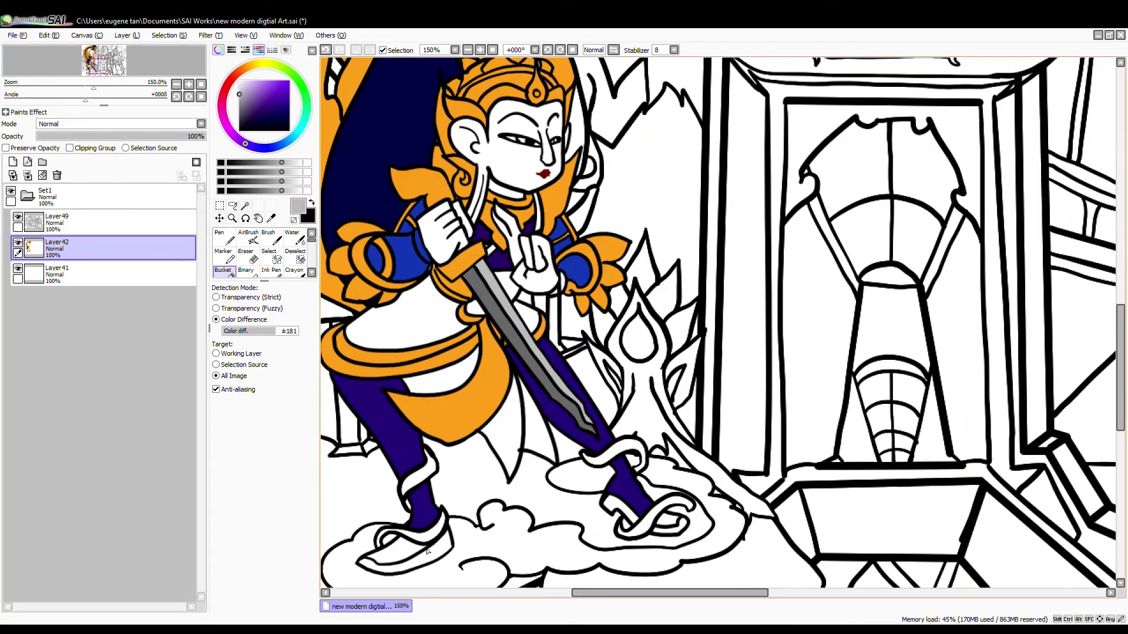
# Fill the warrior's shoes with the leggings' purple and their soles and edges with dark navy.
pyautogui.rightClick(424, 508)
pyautogui.click(395, 551)
pyautogui.click(439, 550)
pyautogui.click(672, 532)
pyautogui.hotkey('ctrl', 'z')
pyautogui.click(675, 530)
pyautogui.click(614, 506)
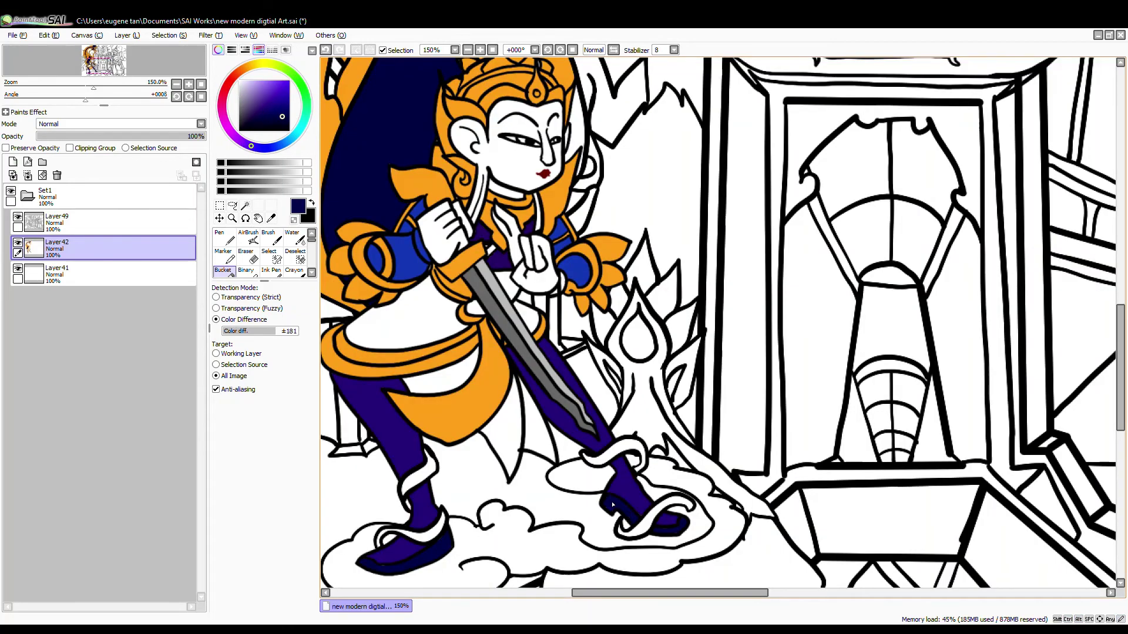
# Choose a muted lighter purple and fill the warrior's torso garment with it.
pyautogui.click(253, 105)
pyautogui.click(418, 320)
pyautogui.scroll(2, 644, 127)
# Sample the orange and fill the flame-shaped ornament beside the sword with it.
pyautogui.keyDown('alt'); pyautogui.click(594, 247); pyautogui.keyUp('alt')
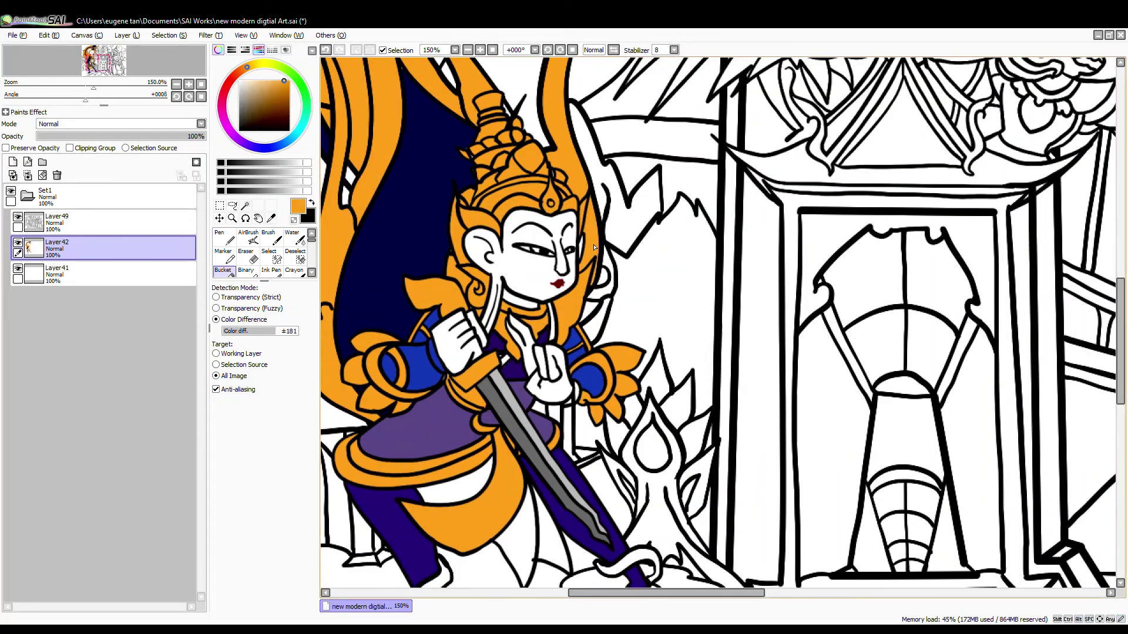
pyautogui.moveTo(540, 476); pyautogui.dragTo(567, 328)
pyautogui.click(682, 359)
pyautogui.hotkey('ctrl', 'z')
pyautogui.click(683, 353)
pyautogui.click(705, 253)
pyautogui.hotkey('ctrl', 'z')
pyautogui.click(688, 235)
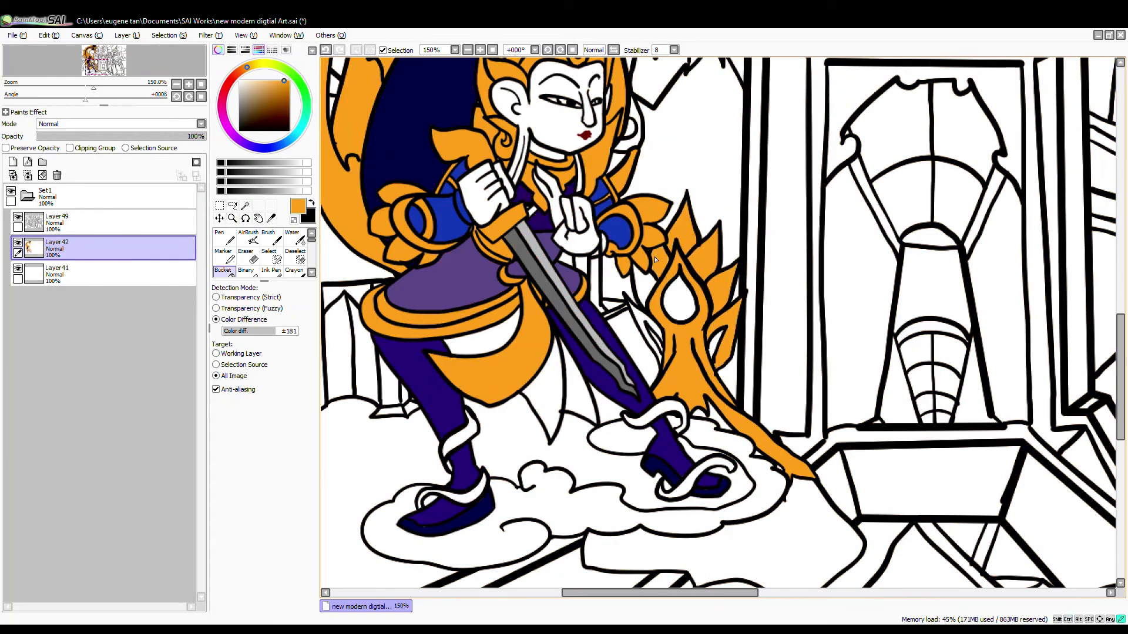
pyautogui.click(643, 288)
# Sample the dark blue and fill the flame ornament's teardrop and leaf openings with it.
pyautogui.keyDown('alt'); pyautogui.click(423, 129); pyautogui.keyUp('alt')
pyautogui.click(689, 305)
pyautogui.hotkey('ctrl', 'z')
pyautogui.scroll(3, 658, 347)
pyautogui.click(722, 218)
pyautogui.scroll(-4, 652, 341)
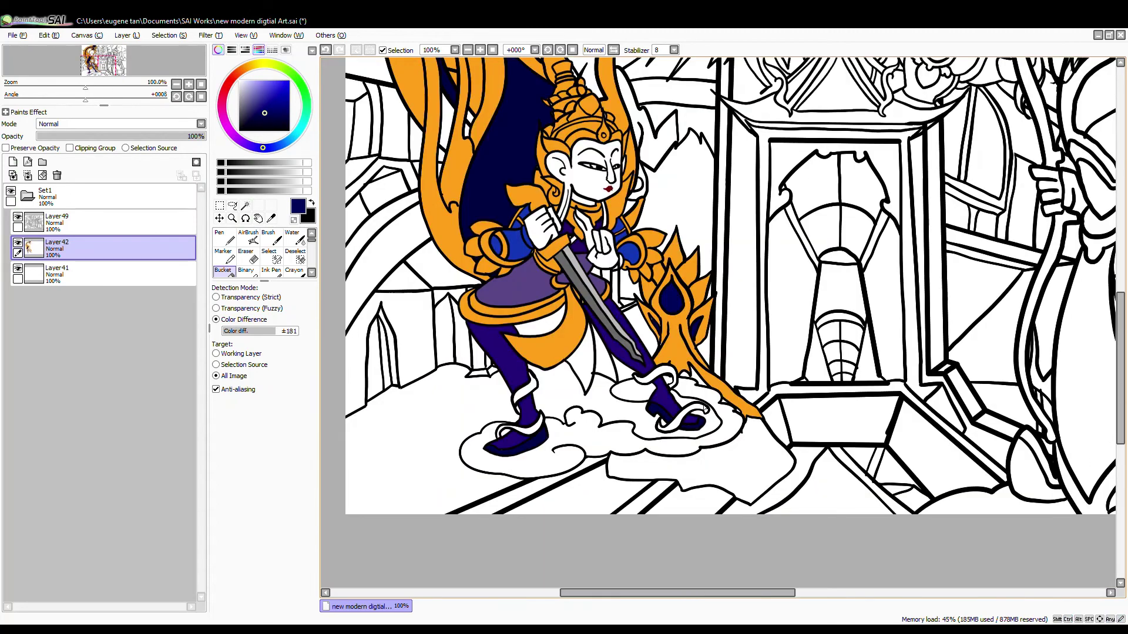
# Sample the orange and fill the ribbons wrapped around the warrior's bent leg and its shoe.
pyautogui.keyDown('alt'); pyautogui.click(553, 349); pyautogui.keyUp('alt')
pyautogui.click(528, 388)
pyautogui.click(524, 434)
pyautogui.scroll(5, 510, 432)
# Choose a dull brown and fill the inner sides of the leg and shoe ribbons with it.
pyautogui.click(256, 102)
pyautogui.click(551, 320)
pyautogui.click(484, 438)
pyautogui.scroll(-3, 464, 376)
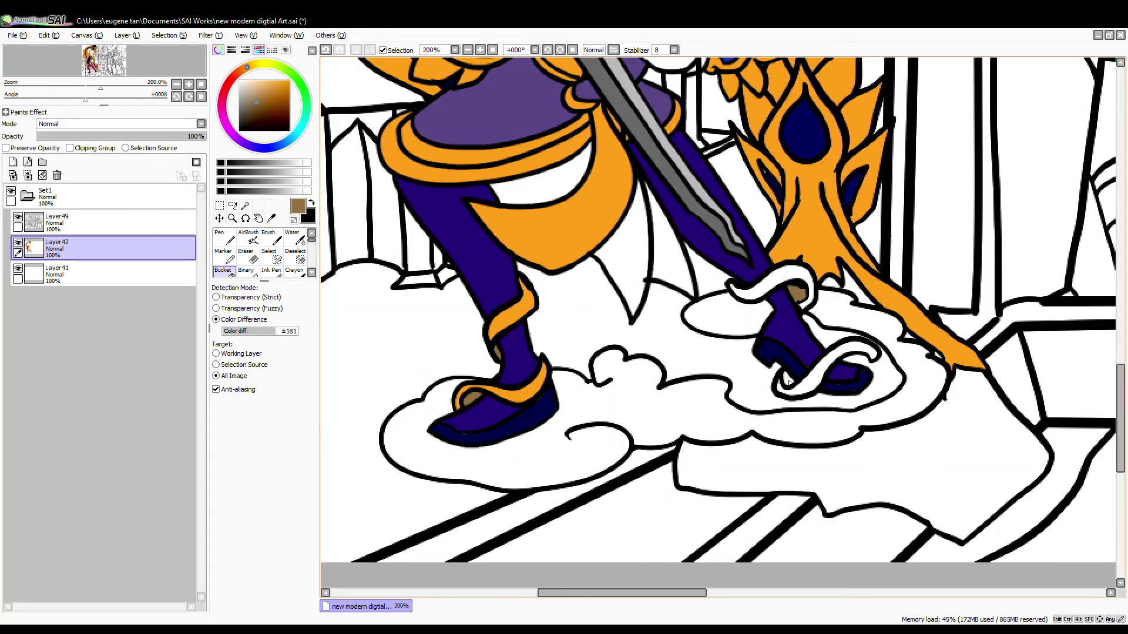
pyautogui.click(789, 382)
# Sample the orange and fill the ribbons around the warrior's outstretched leg and its shoe.
pyautogui.keyDown('alt'); pyautogui.click(823, 252); pyautogui.keyUp('alt')
pyautogui.click(817, 381)
pyautogui.click(790, 276)
pyautogui.scroll(-3, 462, 421)
# Fill the headdress, collar and chest pendant of the figure with the raised fist with orange.
pyautogui.scroll(3, 822, 77)
pyautogui.click(751, 129)
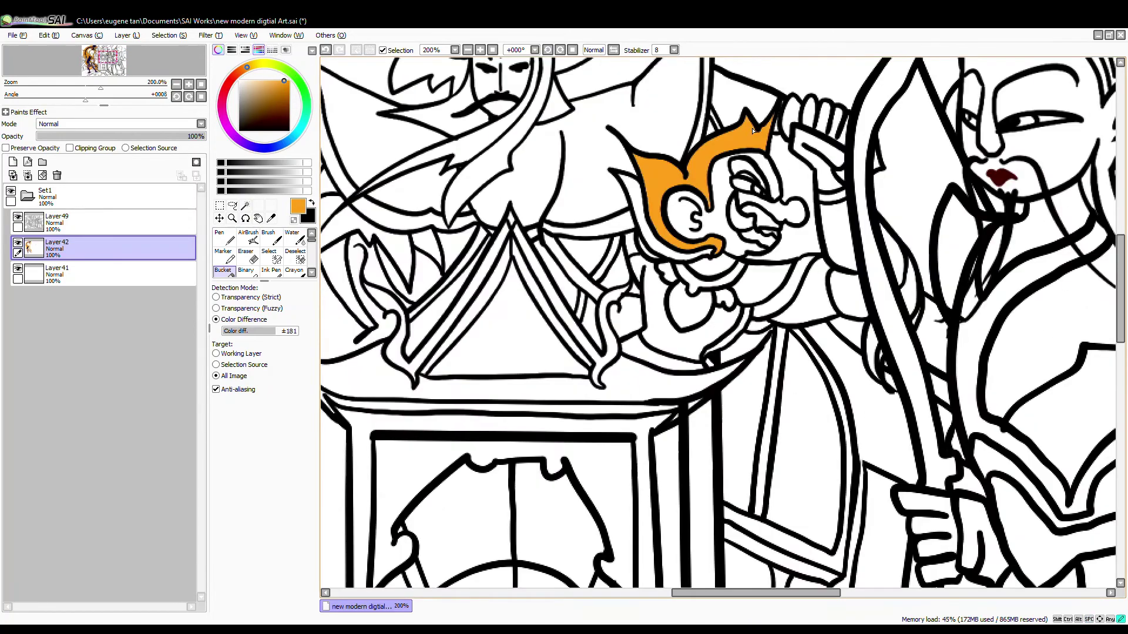
pyautogui.click(633, 199)
pyautogui.click(688, 306)
pyautogui.click(728, 299)
pyautogui.click(720, 281)
pyautogui.click(666, 273)
# Fill the raised-fist figure's armbands, wristband and body trim with orange.
pyautogui.click(767, 310)
pyautogui.click(832, 198)
pyautogui.click(911, 288)
pyautogui.scroll(3, 874, 354)
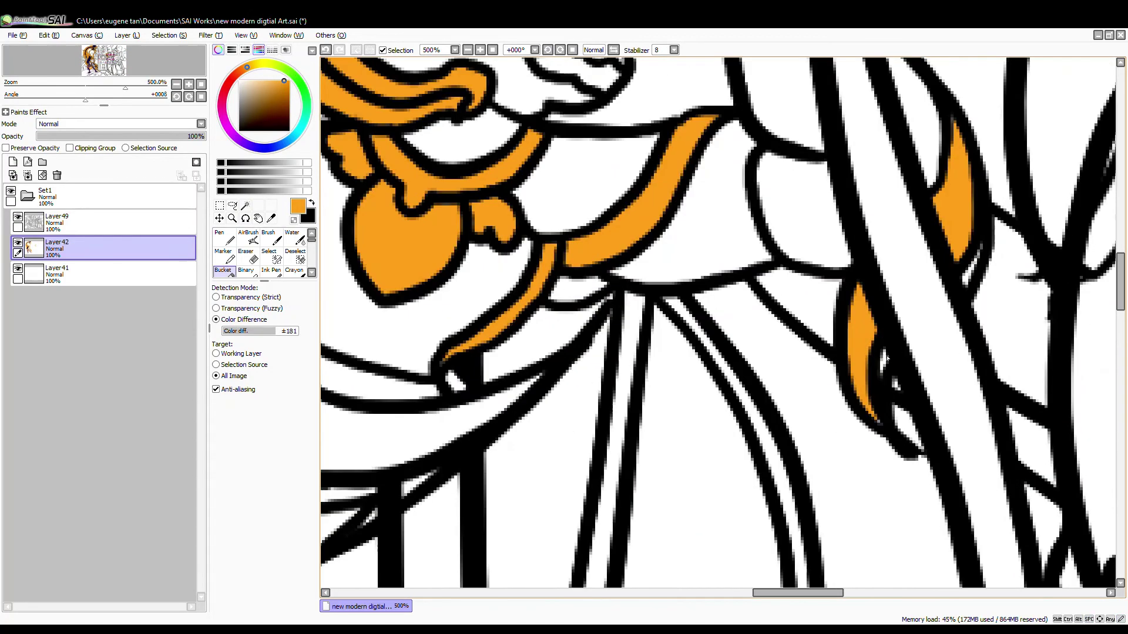
pyautogui.click(730, 234)
# Fill the winged figure's bird headdress, beak and hanging neck strip with orange.
pyautogui.scroll(-4, 739, 255)
pyautogui.click(589, 168)
pyautogui.scroll(2, 583, 123)
pyautogui.click(587, 174)
pyautogui.click(599, 162)
pyautogui.click(576, 130)
# Choose dark brown and fill the curling plumes on the bird headdress with it.
pyautogui.click(283, 99)
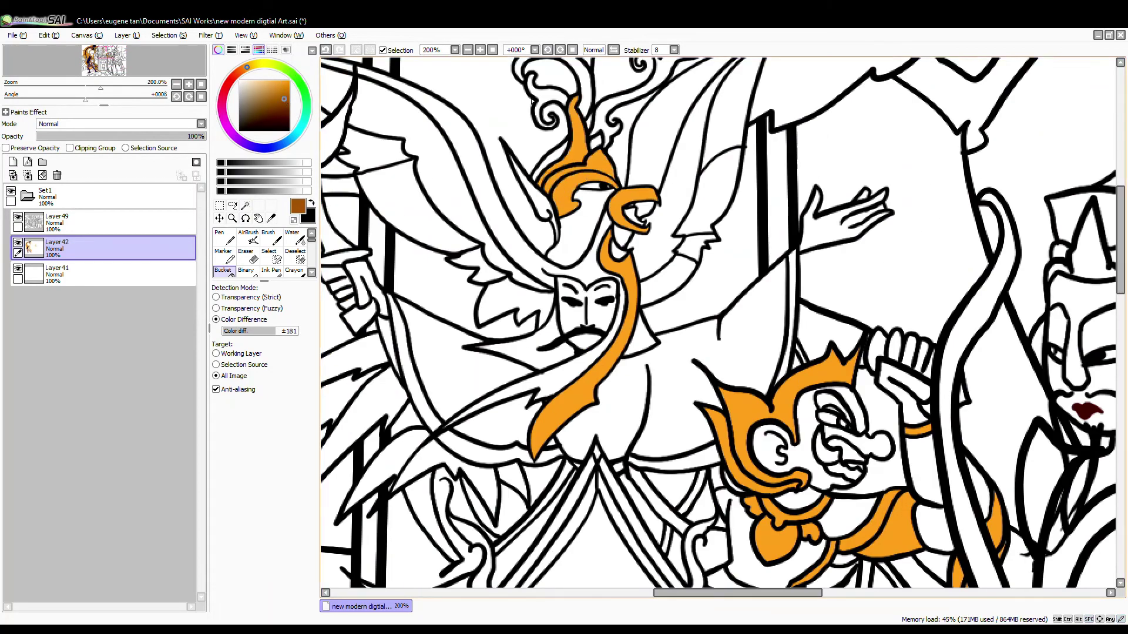
pyautogui.click(585, 91)
pyautogui.click(611, 120)
# Fill the winged figure's upper wing edges and the trailing inner strip of the headdress with light brown.
pyautogui.moveTo(601, 89); pyautogui.dragTo(610, 197)
pyautogui.click(516, 355)
pyautogui.click(660, 252)
pyautogui.click(653, 318)
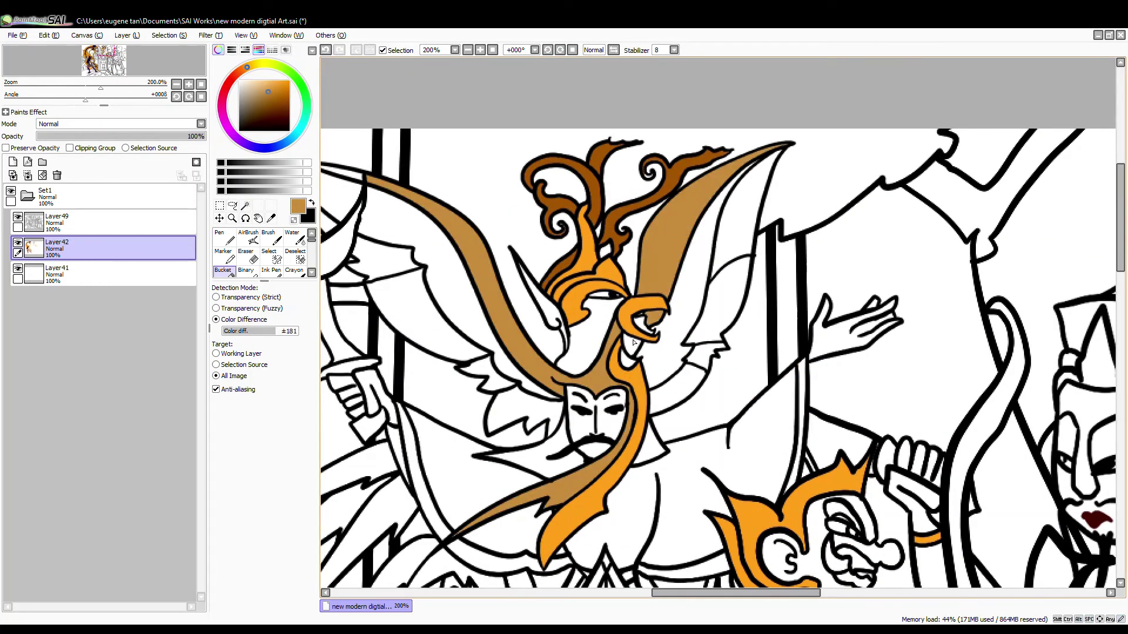
# Choose magenta-purple and dark purple and fill the winged figure's outer wing feather bands with them.
pyautogui.click(632, 344)
pyautogui.click(224, 121)
pyautogui.click(276, 95)
pyautogui.click(411, 312)
pyautogui.click(727, 295)
pyautogui.click(327, 225)
pyautogui.click(487, 372)
pyautogui.click(705, 354)
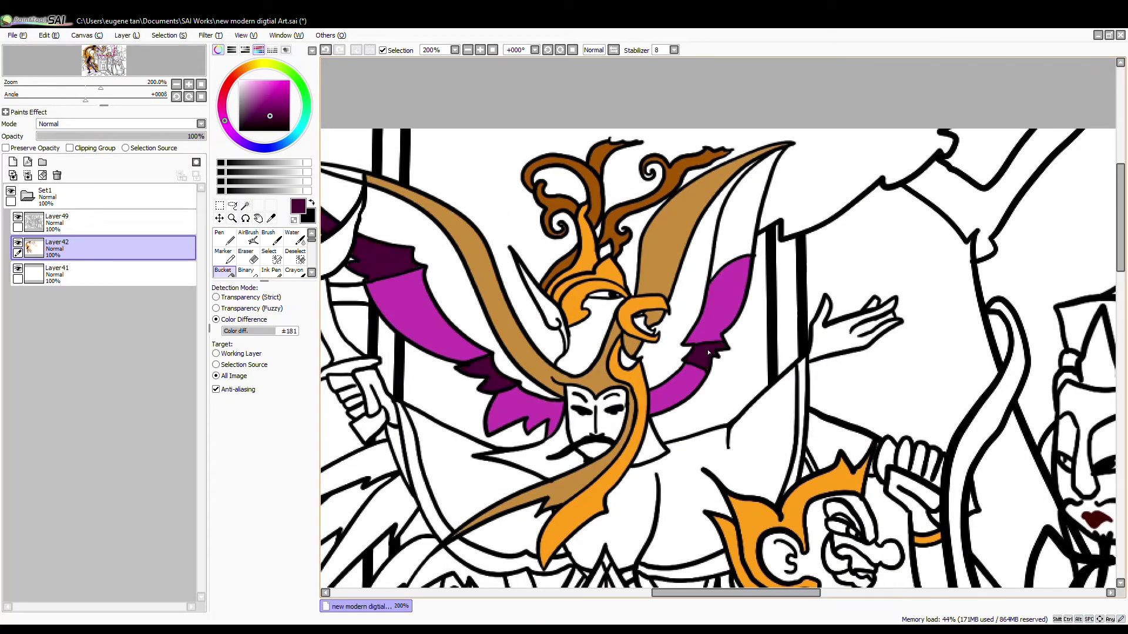
pyautogui.click(743, 223)
# Fill the raised sword's blade, guard and pommel with orange and the lining beneath the sword hand with dark brown.
pyautogui.moveTo(406, 282); pyautogui.dragTo(511, 264)
pyautogui.click(423, 203)
pyautogui.click(518, 266)
pyautogui.click(521, 356)
pyautogui.click(539, 377)
pyautogui.click(558, 440)
pyautogui.moveTo(558, 439); pyautogui.dragTo(458, 305)
pyautogui.click(263, 108)
pyautogui.click(487, 325)
# Choose crimson and fill all sections of the winged figure's cape with it.
pyautogui.click(222, 99)
pyautogui.click(286, 92)
pyautogui.click(552, 352)
pyautogui.click(605, 405)
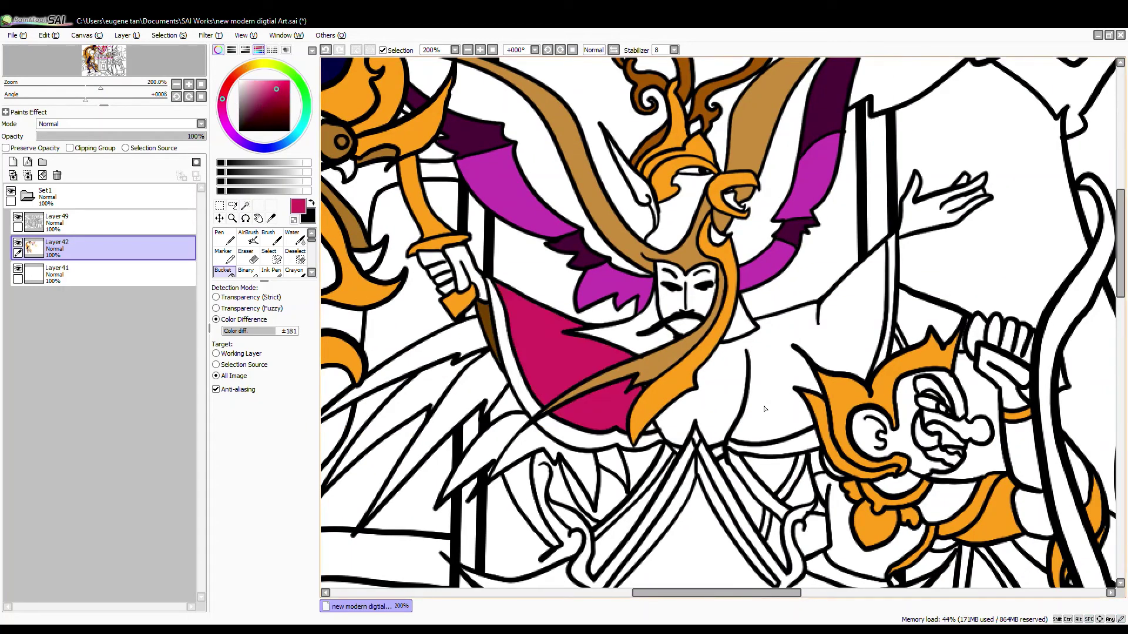
pyautogui.click(767, 406)
pyautogui.click(741, 326)
pyautogui.click(623, 338)
# Choose pink and fill the winged figure's inner wings and the face of the bird headdress.
pyautogui.click(266, 82)
pyautogui.click(719, 239)
pyautogui.click(734, 202)
# Choose bright green and fill the foliage behind the bird headdress and between its curling plumes.
pyautogui.scroll(-4, 628, 209)
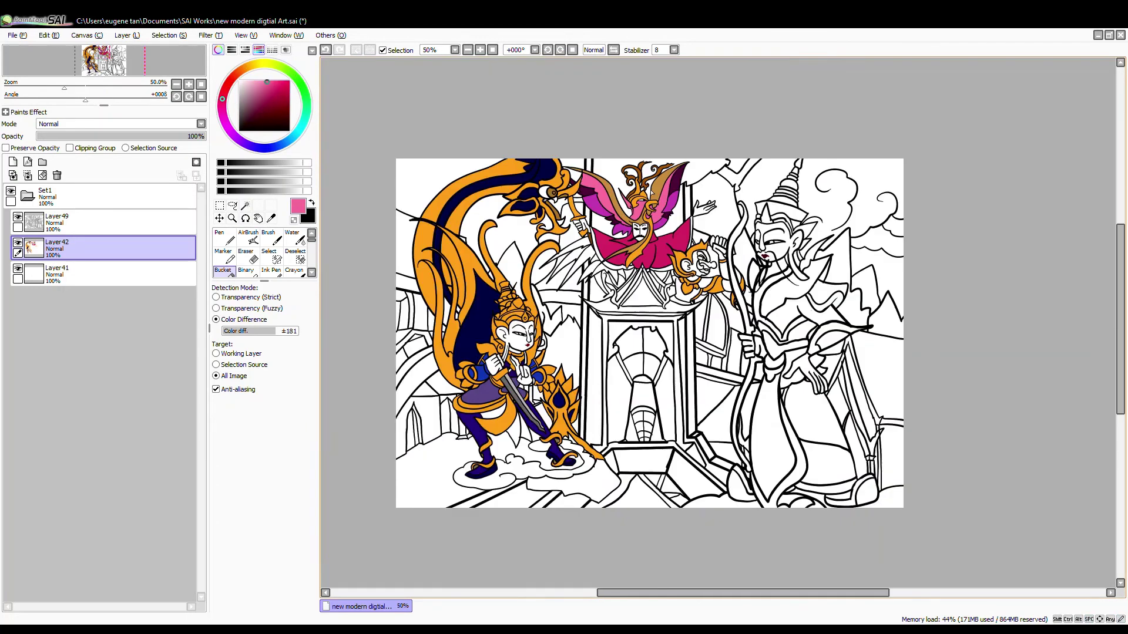
pyautogui.click(305, 116)
pyautogui.click(281, 94)
pyautogui.click(609, 172)
pyautogui.click(631, 173)
pyautogui.scroll(3, 618, 168)
pyautogui.scroll(1, 699, 244)
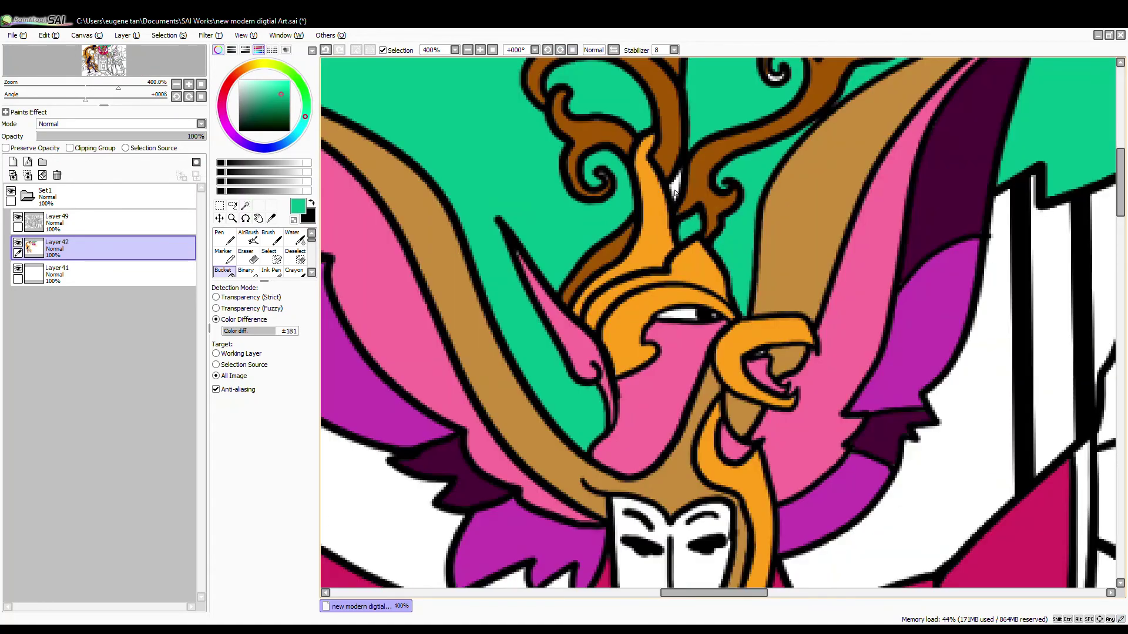
pyautogui.scroll(-2, 403, 127)
pyautogui.scroll(3, 551, 285)
# Fill the spiky leaves beneath the crimson cape with medium green and the rounded mass below them with lighter green.
pyautogui.click(540, 301)
pyautogui.click(496, 294)
pyautogui.click(434, 248)
pyautogui.click(438, 205)
pyautogui.click(608, 322)
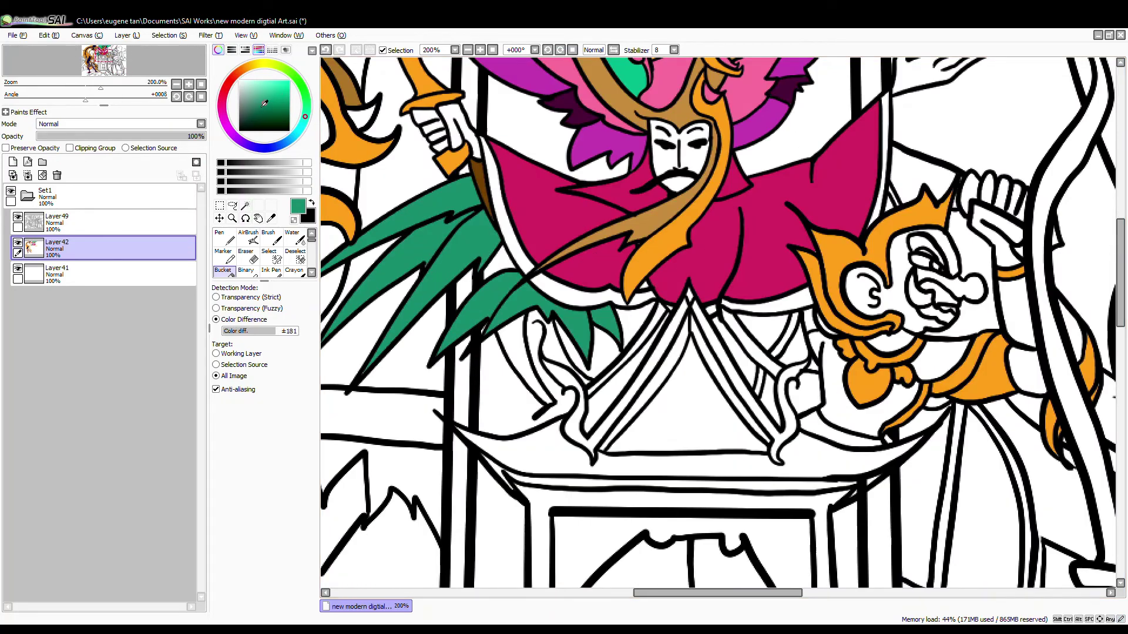
pyautogui.click(260, 98)
pyautogui.click(520, 346)
# Choose dark green and fill the inner leaves beside the gable and the raised-fist figure's tunic.
pyautogui.click(284, 114)
pyautogui.click(587, 353)
pyautogui.click(634, 326)
pyautogui.click(857, 387)
pyautogui.click(932, 370)
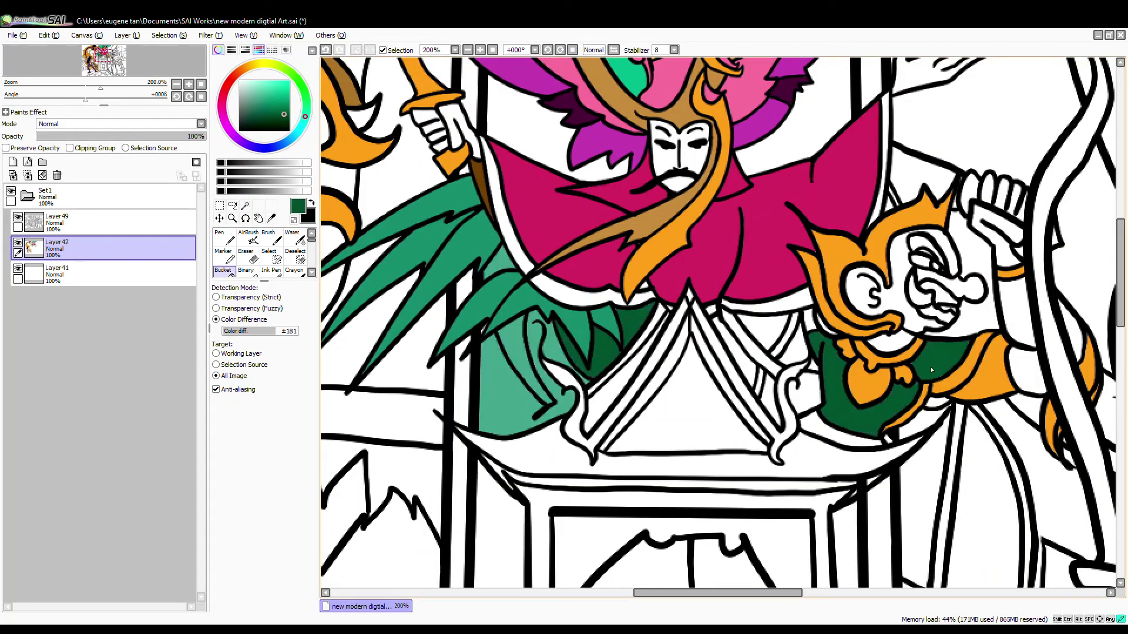
# Pick up the orange and fill the temple gable's slanted trim and curled end ornaments with it.
pyautogui.rightClick(889, 357)
pyautogui.click(744, 341)
pyautogui.click(786, 335)
pyautogui.click(759, 383)
pyautogui.click(729, 362)
pyautogui.click(637, 375)
# Fill the gable's inner edges with dark brown and its side panels and the curved roof eave with light brown.
pyautogui.click(272, 105)
pyautogui.click(667, 360)
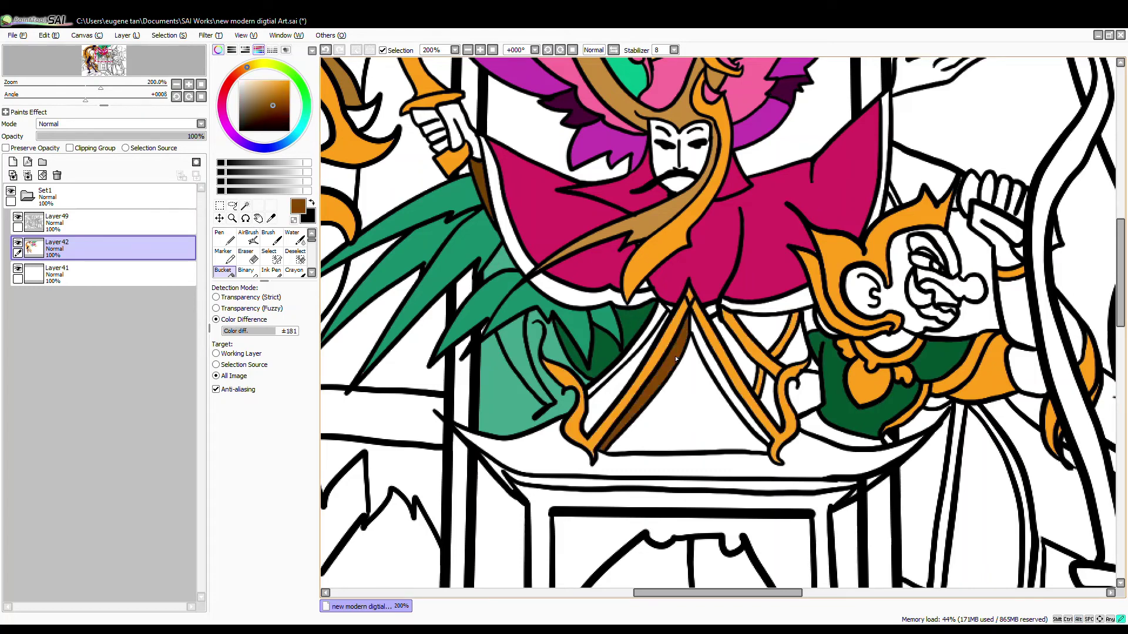
pyautogui.click(269, 93)
pyautogui.click(676, 464)
pyautogui.click(623, 376)
pyautogui.click(734, 352)
pyautogui.click(770, 400)
pyautogui.click(763, 332)
pyautogui.click(805, 394)
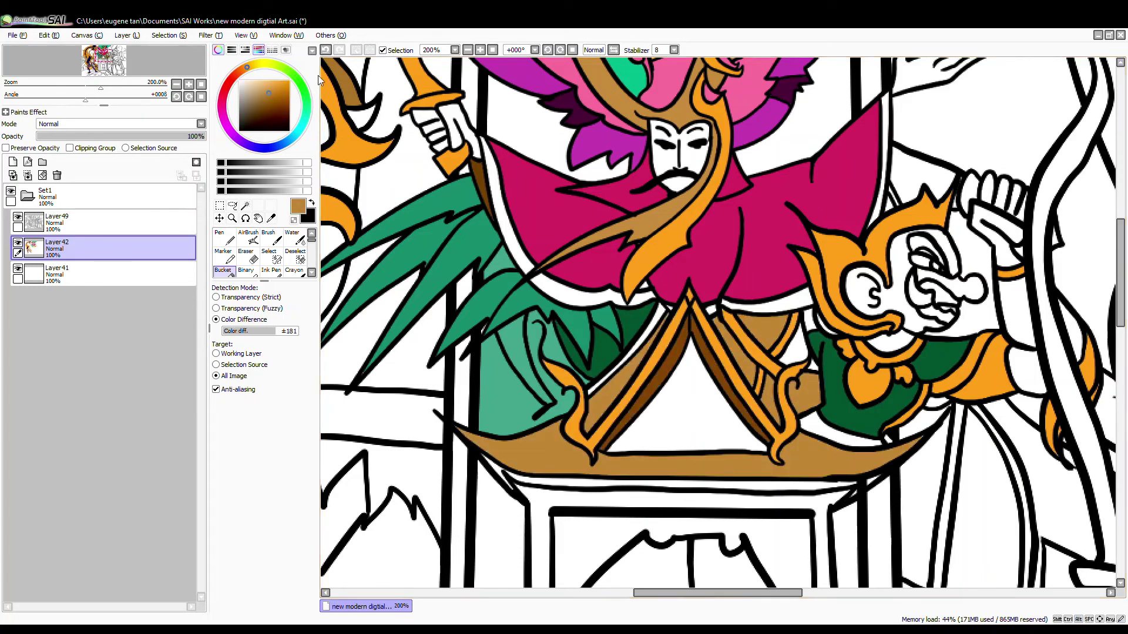
# Choose red and fill the raised-fist figure's face, ear, nose and fist with it.
pyautogui.moveTo(909, 281); pyautogui.dragTo(580, 339)
pyautogui.click(225, 90)
pyautogui.click(275, 87)
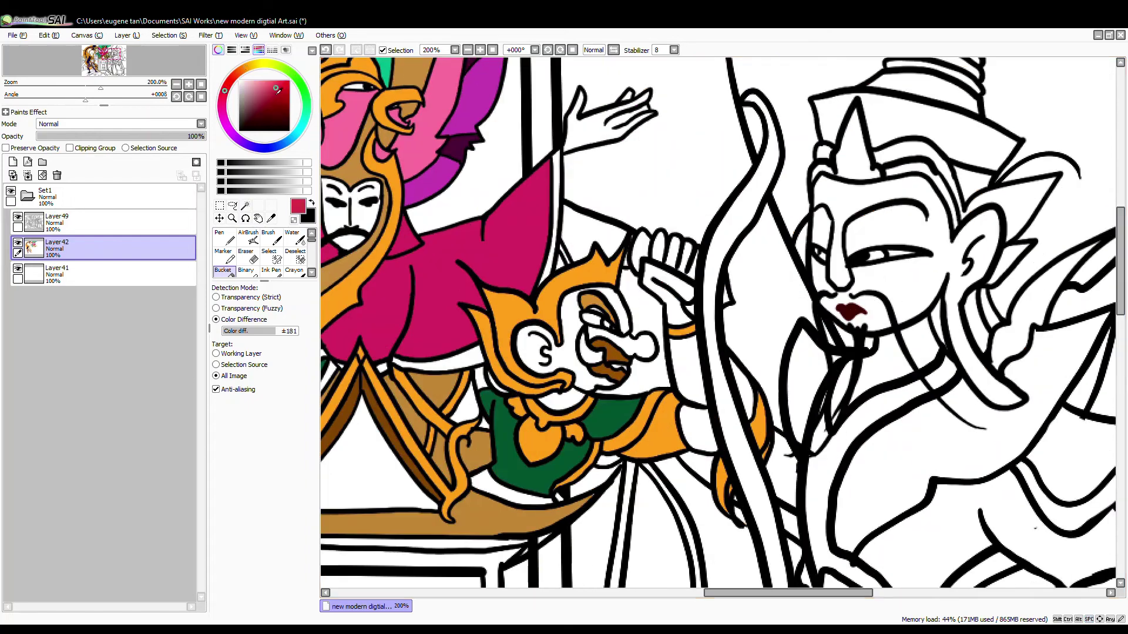
pyautogui.click(568, 347)
pyautogui.click(645, 347)
pyautogui.click(673, 302)
pyautogui.click(659, 250)
pyautogui.click(683, 263)
# Choose dark navy and fill the raised-fist figure's arm and neck and the gap between its tunic and the gable.
pyautogui.click(273, 147)
pyautogui.click(276, 121)
pyautogui.click(687, 371)
pyautogui.click(699, 429)
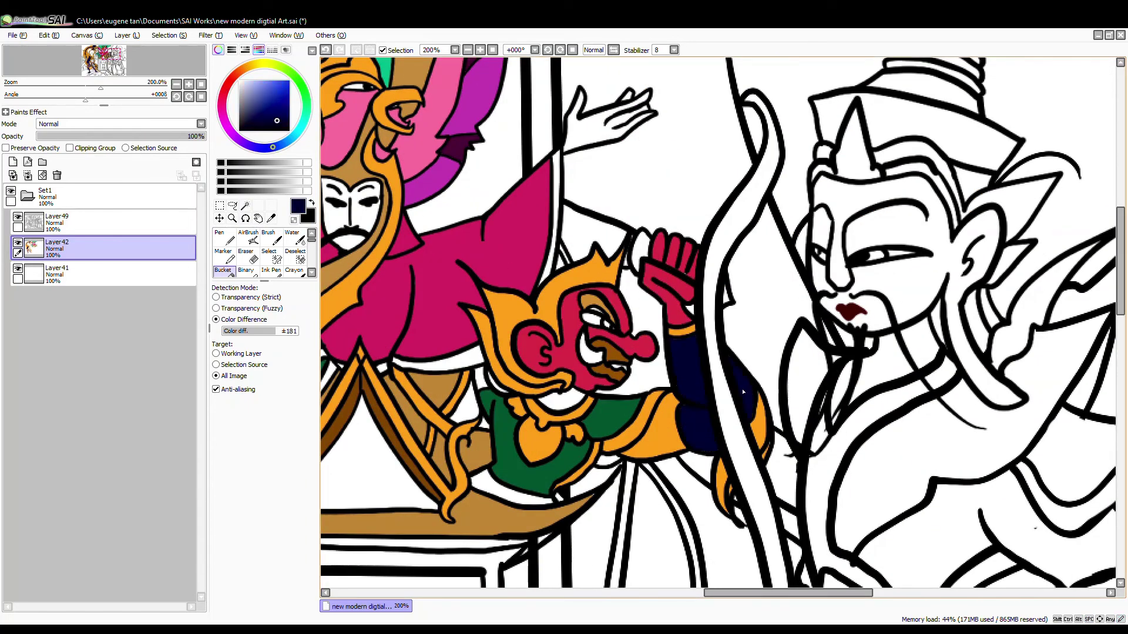
pyautogui.scroll(-2, 671, 274)
pyautogui.scroll(3, 574, 342)
pyautogui.click(573, 341)
pyautogui.click(594, 301)
pyautogui.click(600, 367)
pyautogui.click(620, 308)
# Fill the hem of the winged figure's cape with muted blue and the strip along the gable's edge with crimson.
pyautogui.moveTo(620, 309); pyautogui.dragTo(783, 486)
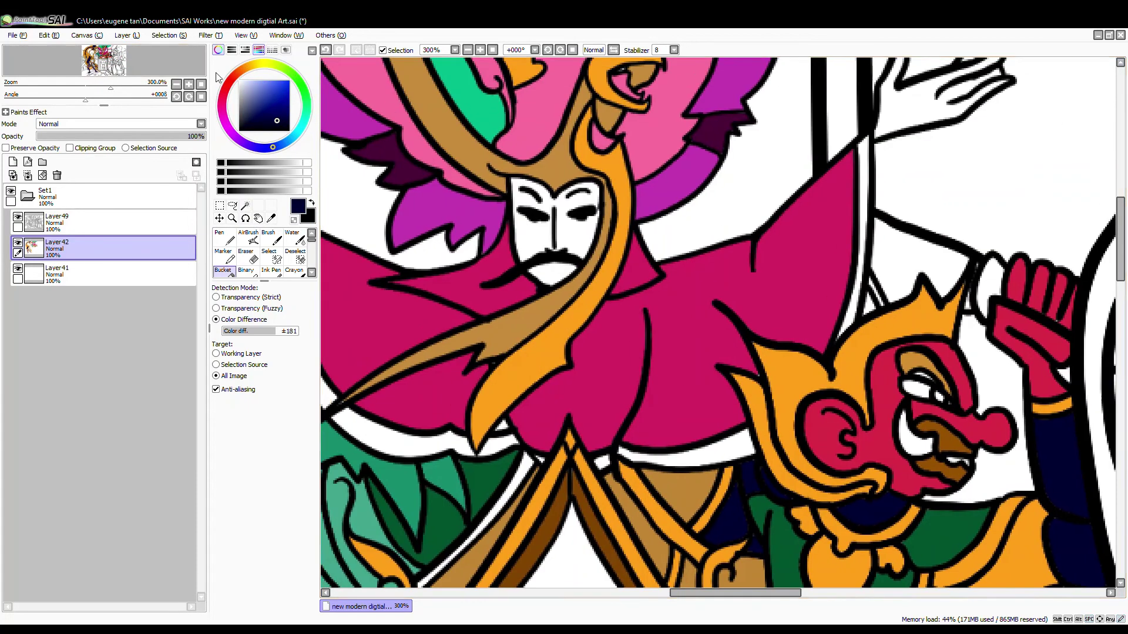
pyautogui.click(263, 95)
pyautogui.click(693, 457)
pyautogui.click(539, 460)
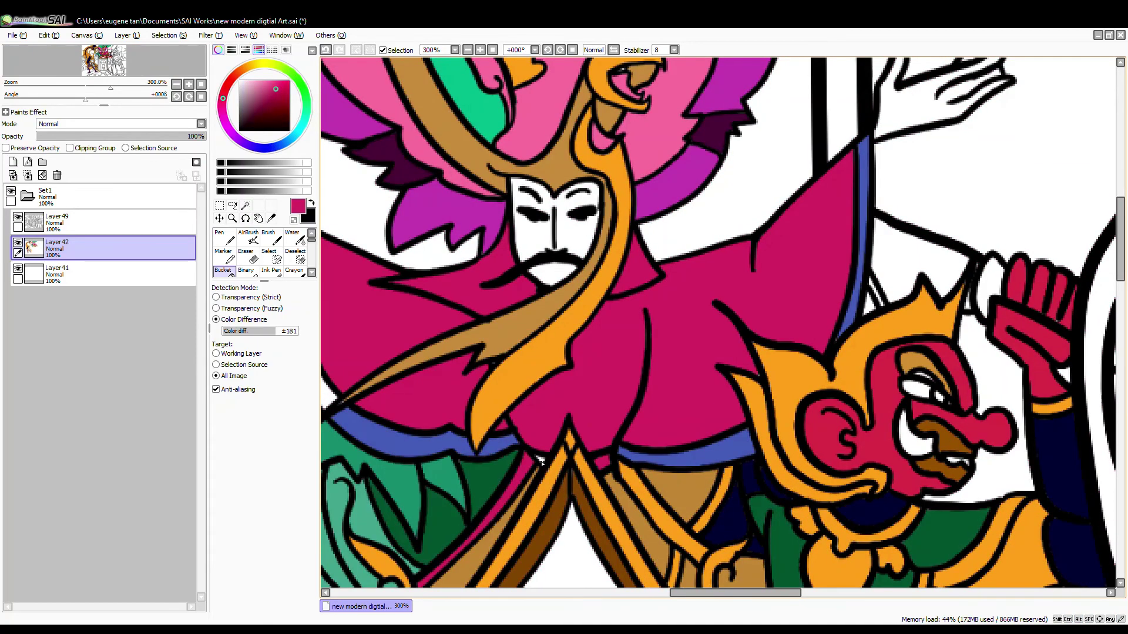
# Choose saturated blue and fill the background of the temple doorway around the arch.
pyautogui.moveTo(688, 365); pyautogui.dragTo(1025, 399)
pyautogui.scroll(-5, 498, 301)
pyautogui.click(280, 95)
pyautogui.click(540, 391)
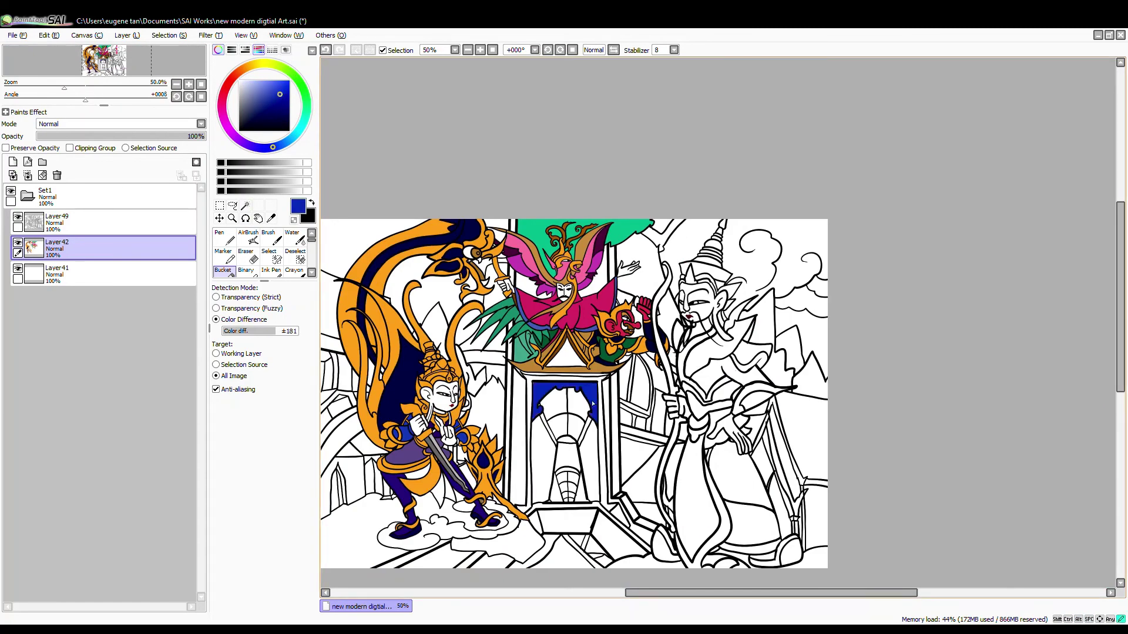
# Fill alternating panels of the doorway's arch and its tapering striped column with saturated blue.
pyautogui.scroll(3, 573, 434)
pyautogui.click(517, 343)
pyautogui.click(609, 414)
pyautogui.click(575, 408)
pyautogui.click(573, 562)
pyautogui.moveTo(572, 562); pyautogui.dragTo(595, 487)
pyautogui.click(565, 519)
pyautogui.click(589, 539)
pyautogui.click(573, 556)
# Choose dark navy and fill the remaining alternate panels of the doorway's arch and striped column.
pyautogui.click(261, 119)
pyautogui.click(610, 266)
pyautogui.click(550, 336)
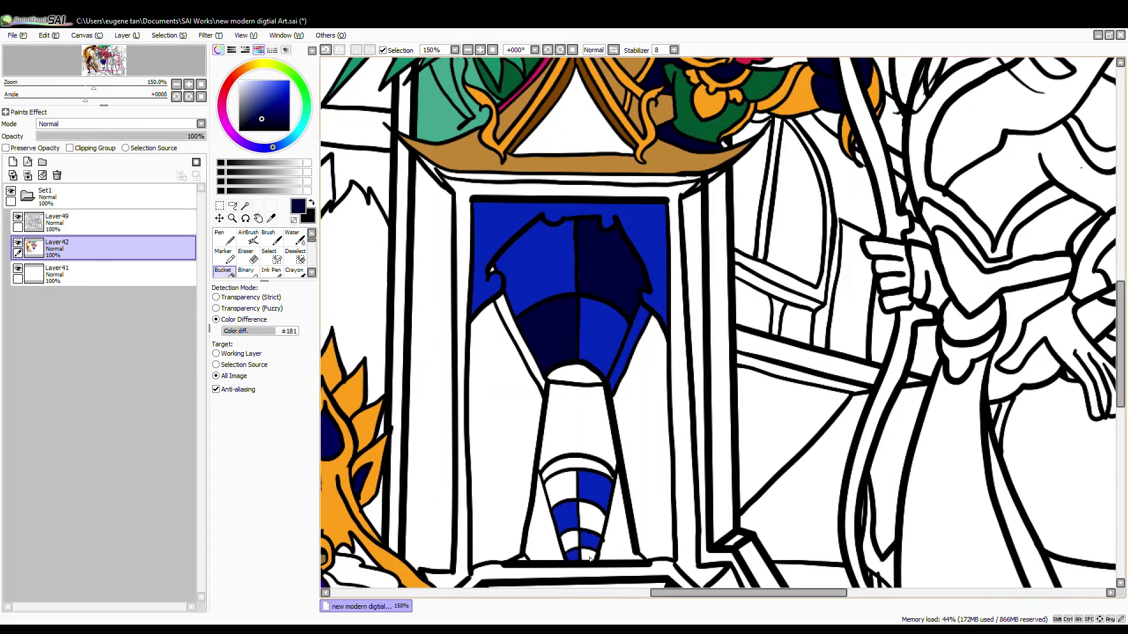
# Fill the doorway's central pedestal with muted blue and its side walls and slanted strip with dark slate blue.
pyautogui.click(255, 98)
pyautogui.click(576, 420)
pyautogui.click(619, 529)
pyautogui.click(539, 531)
pyautogui.click(254, 112)
pyautogui.click(505, 414)
pyautogui.click(519, 347)
pyautogui.click(644, 413)
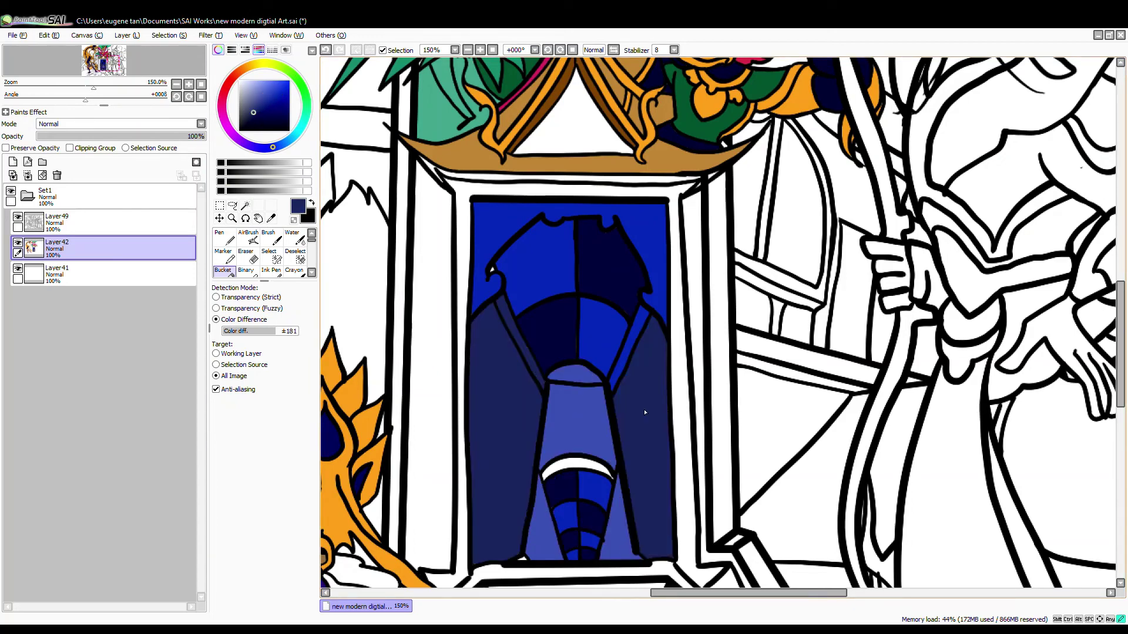
# Fill the frame and lintel surrounding the temple doorway with muted blue.
pyautogui.click(494, 192)
pyautogui.click(505, 179)
pyautogui.click(433, 171)
pyautogui.scroll(4, 708, 181)
pyautogui.click(687, 179)
pyautogui.scroll(-5, 681, 189)
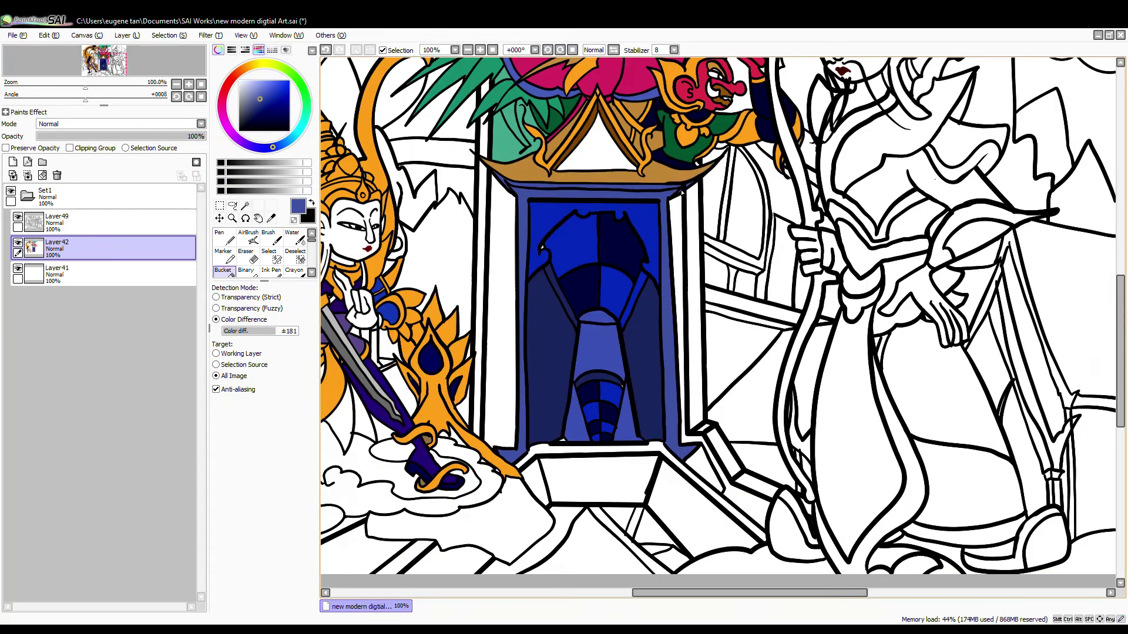
# Fill the gable's interior with deep blue and the temple's outer pillar edges with bright blue.
pyautogui.click(287, 104)
pyautogui.click(598, 150)
pyautogui.click(482, 235)
pyautogui.click(694, 353)
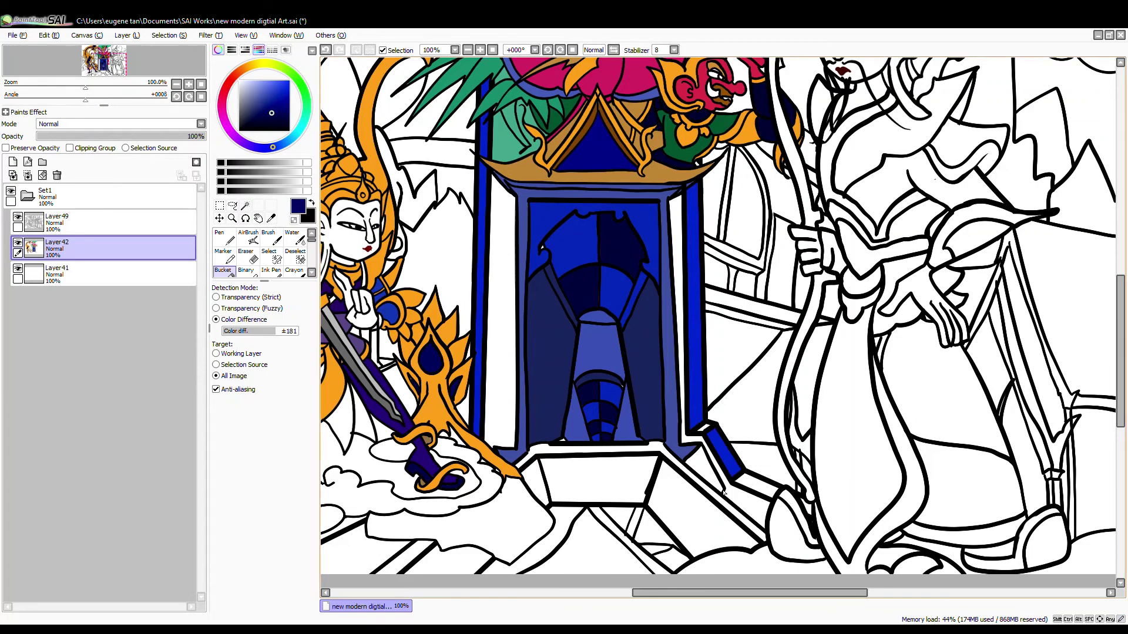
# Choose dark slate blue and fill the faces of the temple's two front pillars.
pyautogui.click(252, 110)
pyautogui.click(503, 353)
pyautogui.click(682, 376)
# Choose light blue and fill the temple's front steps and the floor section beside the seated warrior's cloud.
pyautogui.click(257, 93)
pyautogui.click(605, 477)
pyautogui.click(688, 508)
pyautogui.click(534, 482)
pyautogui.click(450, 559)
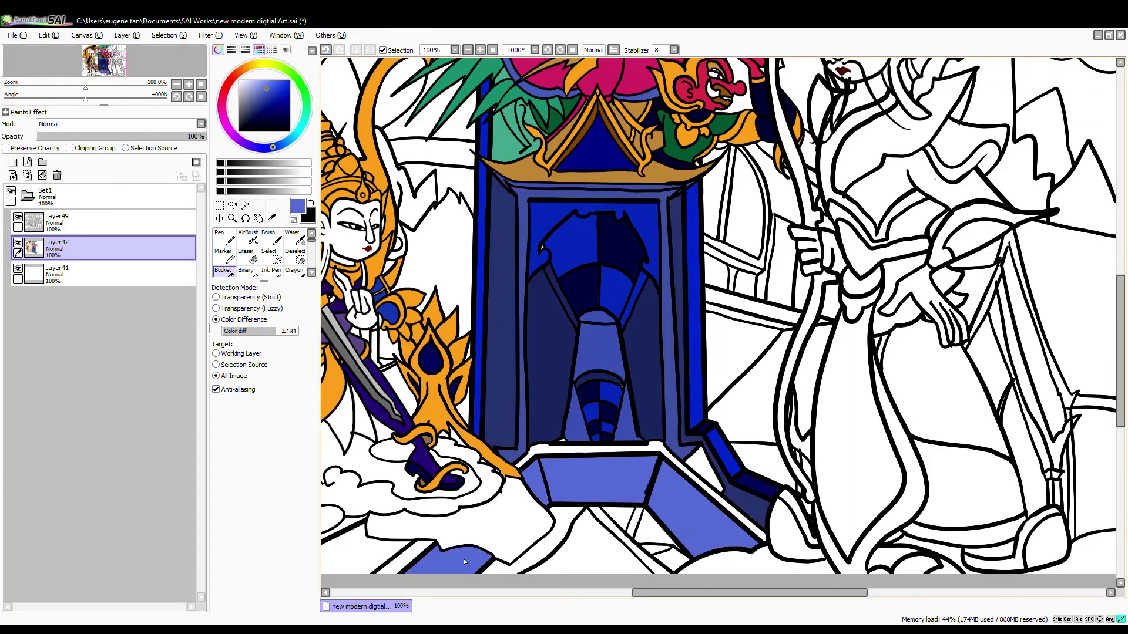
# Fill the ground slabs below the steps with grey and slate blue and the remaining gap with light blue.
pyautogui.click(594, 550)
pyautogui.click(675, 561)
pyautogui.click(511, 520)
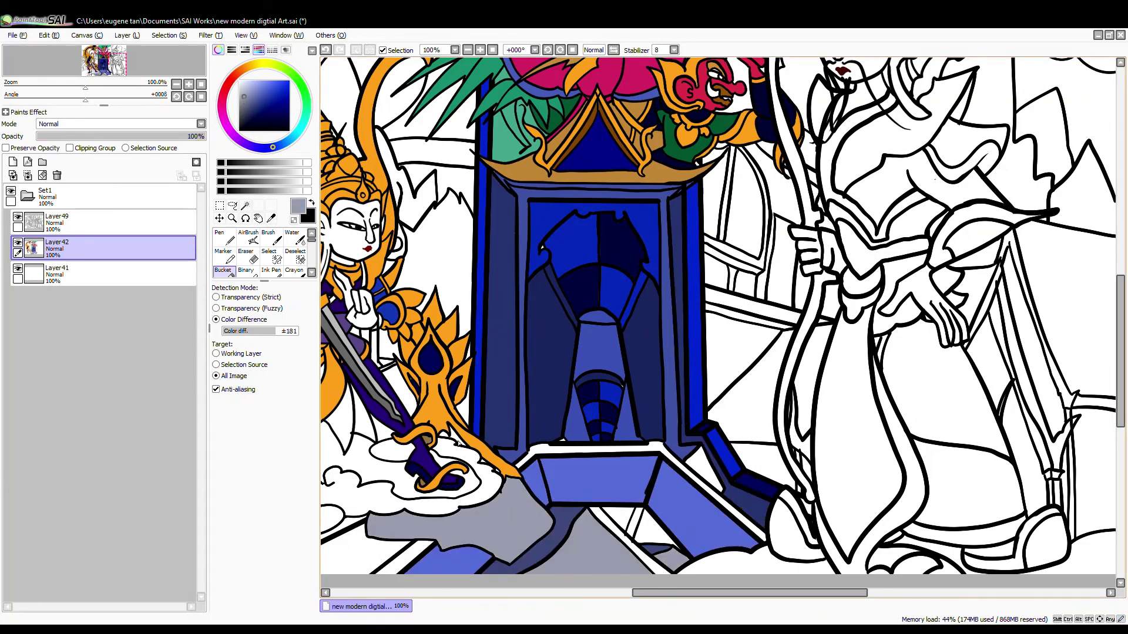
pyautogui.scroll(6, 477, 461)
pyautogui.click(522, 444)
pyautogui.scroll(-8, 465, 388)
pyautogui.rightClick(538, 401)
pyautogui.click(551, 421)
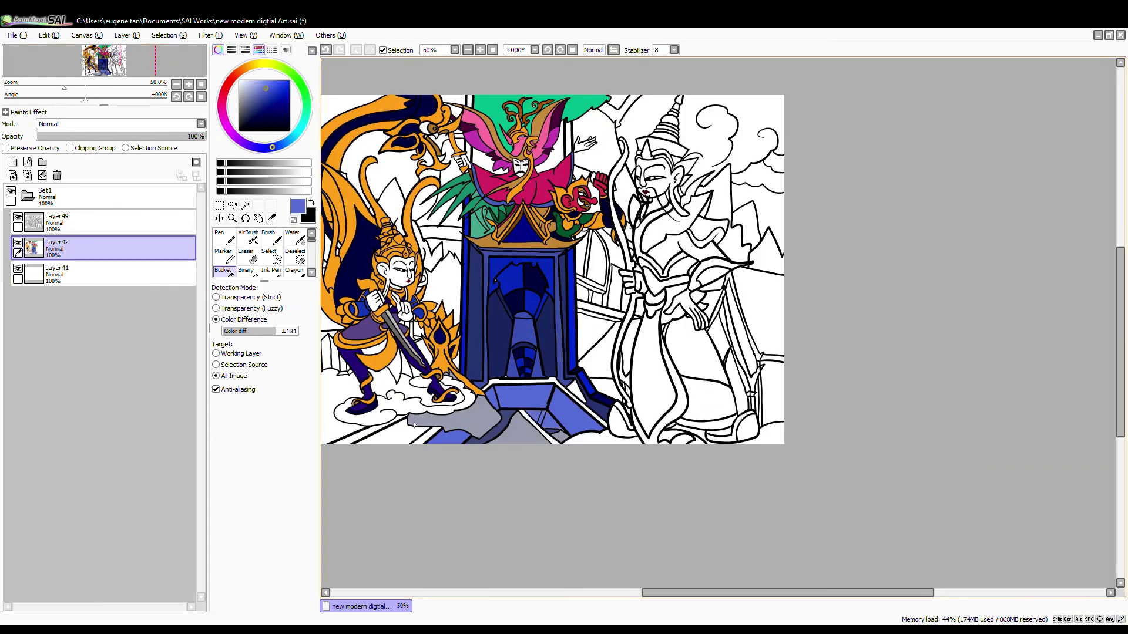
# Pick up the orange and fill the edging of the temple steps and the floor stripes with it.
pyautogui.keyDown('alt'); pyautogui.click(547, 240); pyautogui.keyUp('alt')
pyautogui.scroll(5, 569, 388)
pyautogui.click(526, 365)
pyautogui.click(592, 395)
pyautogui.scroll(-5, 590, 355)
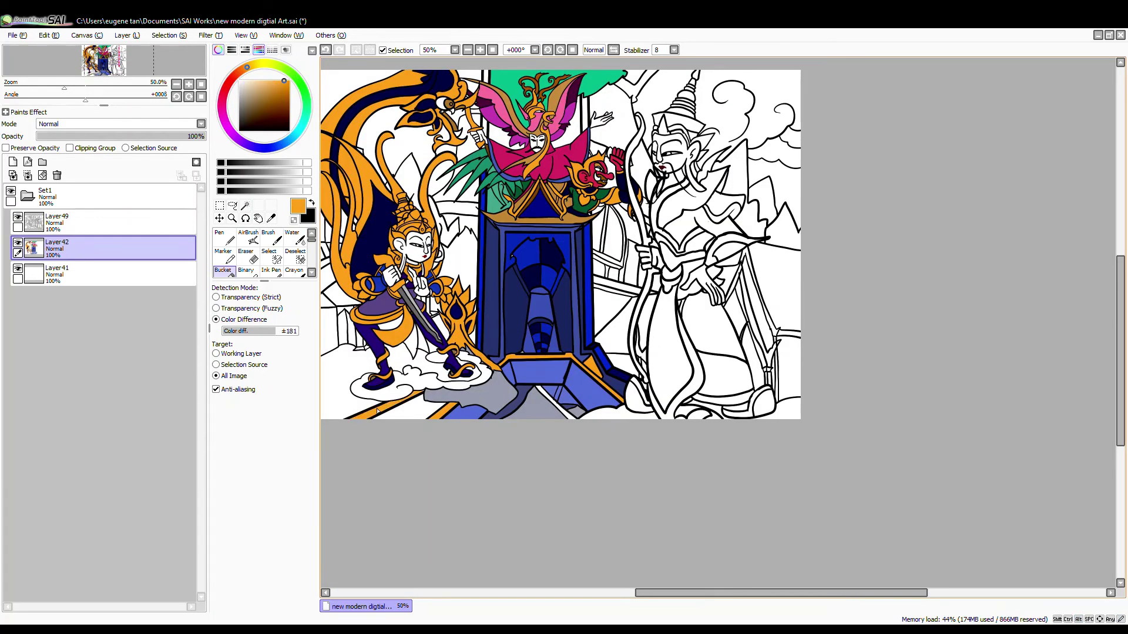
# Fill the brim and stacked rings of the standing archer's tall crown with orange.
pyautogui.moveTo(633, 251); pyautogui.dragTo(630, 270)
pyautogui.scroll(5, 698, 114)
pyautogui.click(617, 226)
pyautogui.click(635, 191)
pyautogui.click(649, 119)
pyautogui.moveTo(664, 82); pyautogui.dragTo(681, 191)
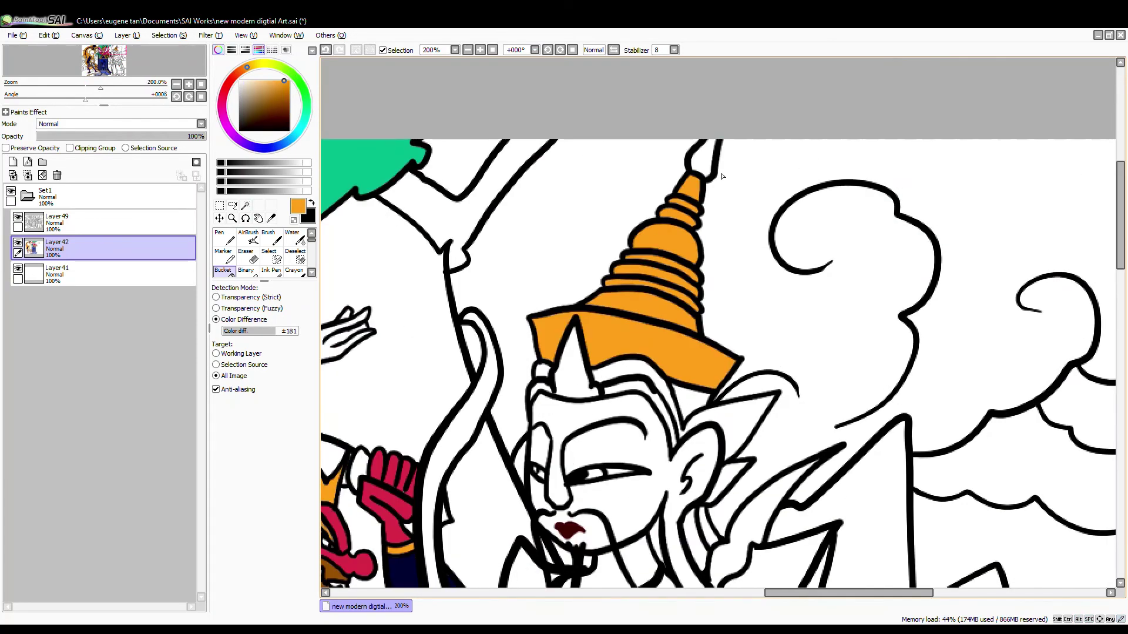
# Fill the archer's headdress ornaments, bow, collar trim and waist trim with orange.
pyautogui.click(739, 321)
pyautogui.click(631, 285)
pyautogui.click(544, 286)
pyautogui.click(469, 315)
pyautogui.moveTo(523, 523); pyautogui.dragTo(480, 204)
pyautogui.click(480, 549)
pyautogui.click(510, 247)
pyautogui.click(690, 139)
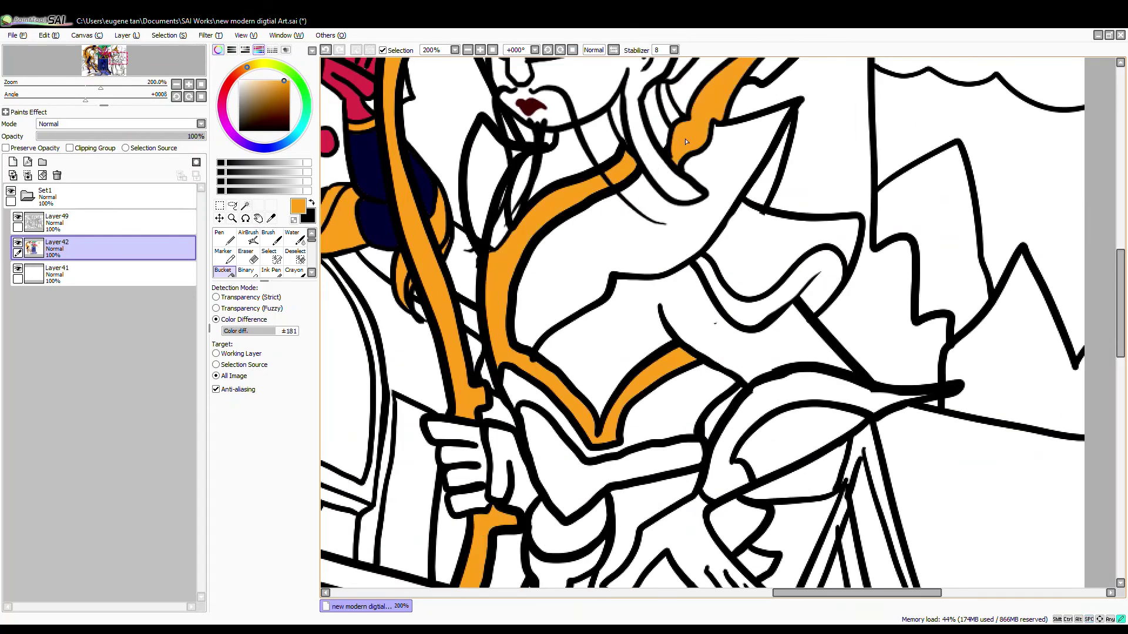
# Fill the archer's collar, shoulder pieces, sleeve edging and belt with orange and the collar's inner side with brown.
pyautogui.click(501, 230)
pyautogui.scroll(4, 504, 203)
pyautogui.scroll(-3, 506, 203)
pyautogui.click(622, 235)
pyautogui.click(754, 167)
pyautogui.click(775, 232)
pyautogui.click(741, 307)
pyautogui.click(764, 383)
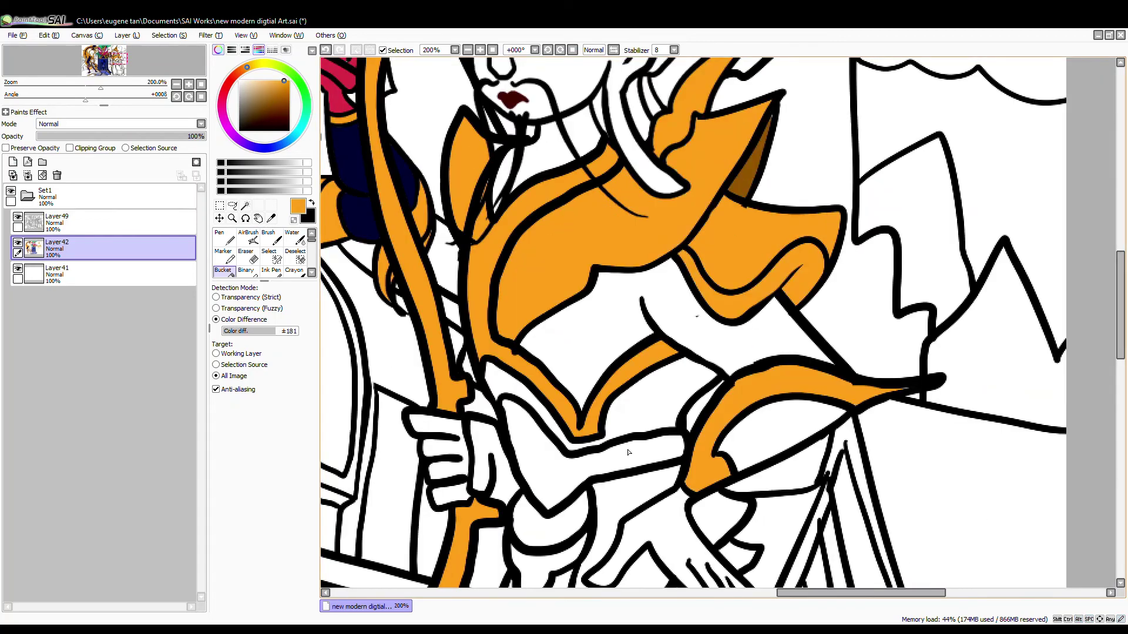
pyautogui.click(629, 453)
# Fill the archer's waist cloth with dark reddish brown and the torso and sleeve with deep purple.
pyautogui.click(275, 113)
pyautogui.click(635, 490)
pyautogui.scroll(-3, 740, 457)
pyautogui.click(247, 144)
pyautogui.click(591, 248)
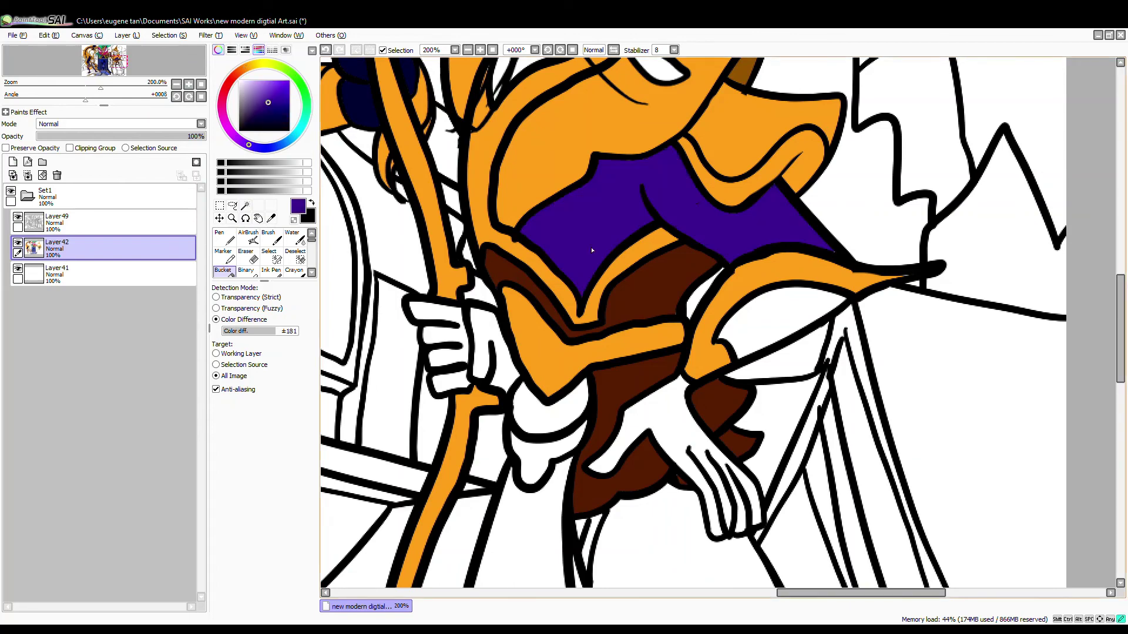
pyautogui.click(778, 318)
# Fill the archer's hanging sash with bright violet and its clasp with the orange picked from the artwork.
pyautogui.click(520, 529)
pyautogui.click(550, 416)
pyautogui.rightClick(550, 370)
pyautogui.click(531, 461)
pyautogui.scroll(-4, 487, 199)
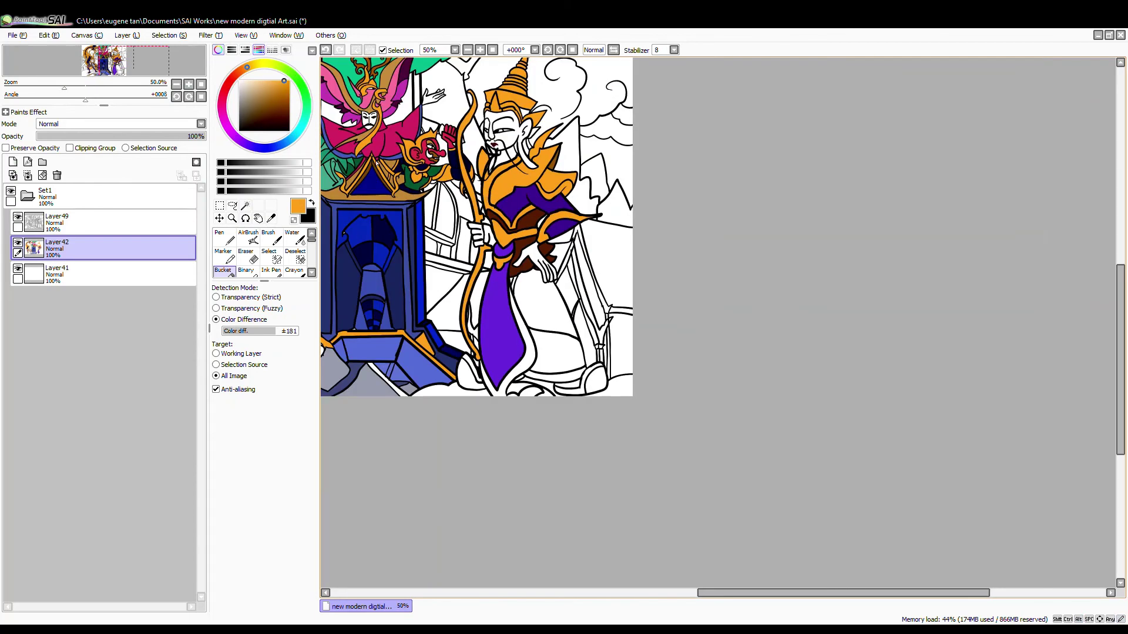
# Fill the archer's trousers with brown, the robe edging and boots with dull brown, and the front toe with tan.
pyautogui.click(544, 306)
pyautogui.click(558, 355)
pyautogui.scroll(2, 580, 393)
pyautogui.click(542, 363)
pyautogui.click(481, 308)
pyautogui.click(354, 361)
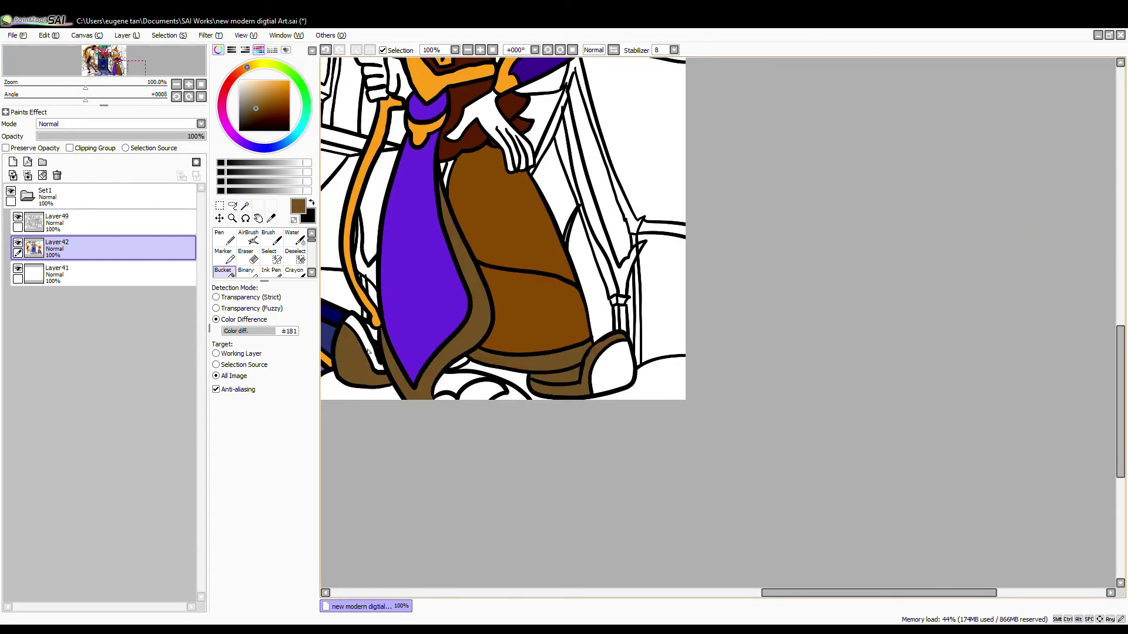
pyautogui.click(266, 87)
pyautogui.click(613, 370)
# Fill the building behind the sword-holding warrior's leg with dark brown and its arched panels with lighter brown.
pyautogui.scroll(-3, 585, 264)
pyautogui.moveTo(586, 265); pyautogui.dragTo(684, 307)
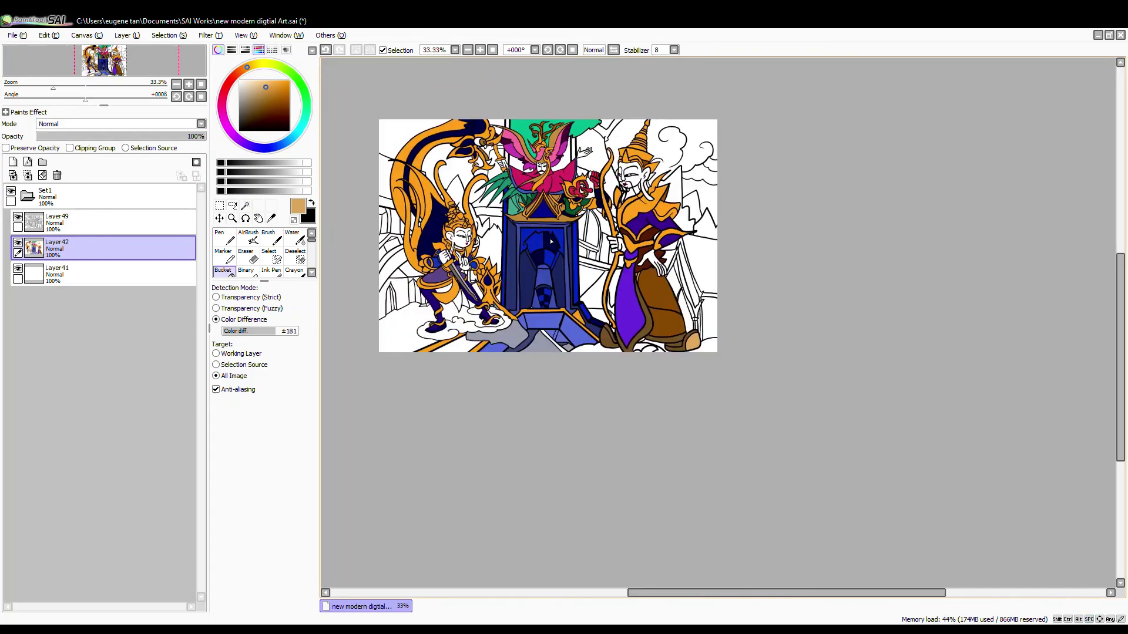
pyautogui.rightClick(665, 317)
pyautogui.scroll(3, 396, 295)
pyautogui.click(437, 220)
pyautogui.click(401, 230)
pyautogui.click(269, 95)
pyautogui.click(414, 288)
pyautogui.hotkey('ctrl', 'z')
pyautogui.click(477, 304)
pyautogui.scroll(2, 449, 235)
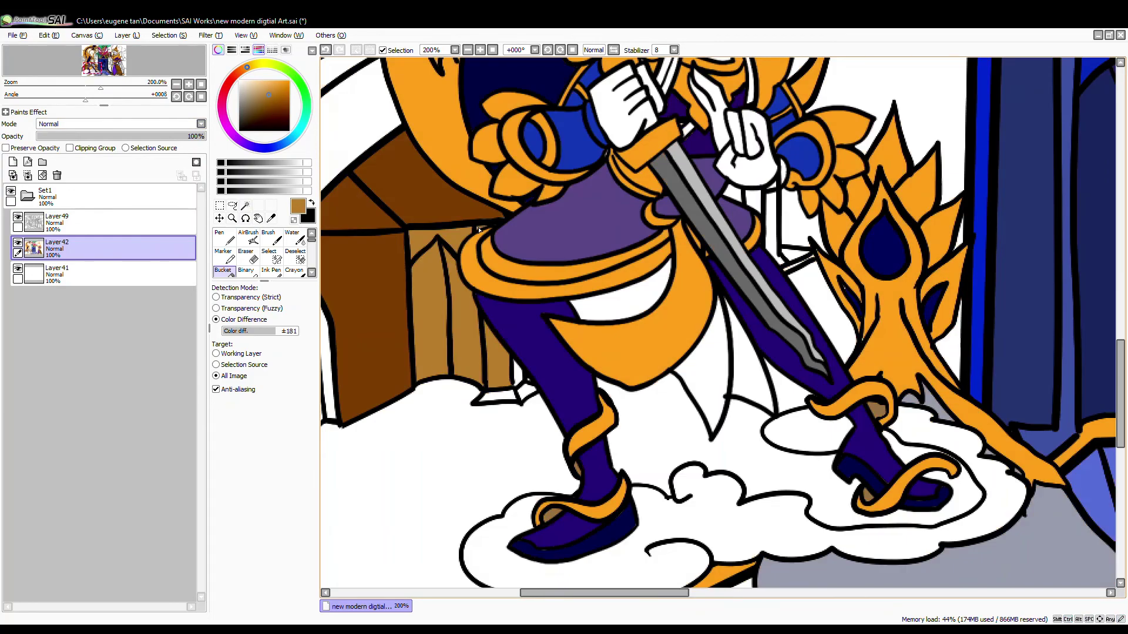
# Fill the building's narrow window and pillar bases with dark red and the ground around the warrior's cloud with tan.
pyautogui.scroll(-3, 455, 244)
pyautogui.click(405, 279)
pyautogui.scroll(2, 405, 278)
pyautogui.click(283, 116)
pyautogui.click(554, 330)
pyautogui.click(570, 313)
pyautogui.click(263, 94)
pyautogui.click(552, 397)
# Choose green and fill the jagged foliage between the sword-holding warrior and the blue tower.
pyautogui.moveTo(587, 235); pyautogui.dragTo(571, 487)
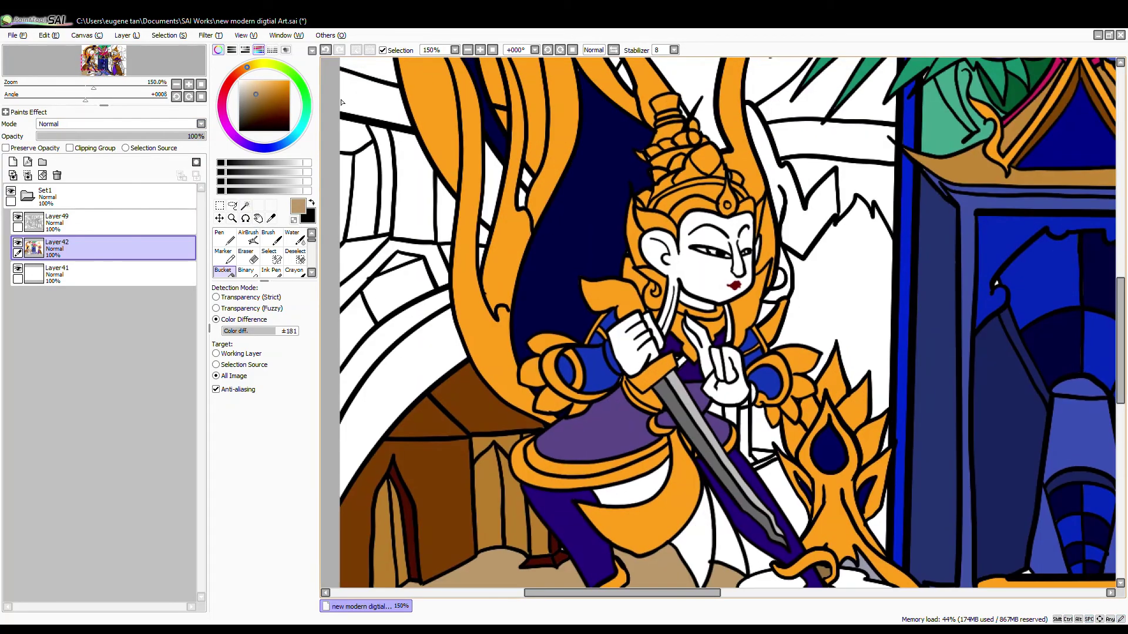
pyautogui.click(305, 113)
pyautogui.click(283, 99)
pyautogui.click(842, 331)
# Pick the tower's blue and fill the remaining gaps along its left pillar.
pyautogui.moveTo(754, 213); pyautogui.dragTo(808, 411)
pyautogui.rightClick(927, 112)
pyautogui.click(907, 138)
pyautogui.click(942, 106)
pyautogui.rightClick(962, 305)
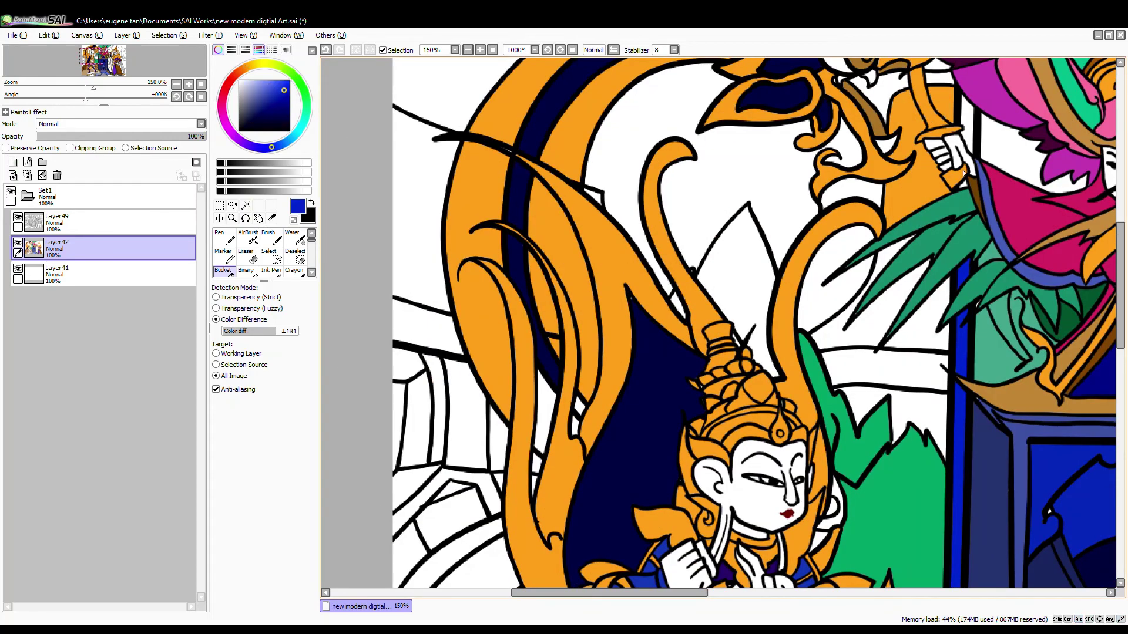
pyautogui.click(963, 185)
# Pick the orange and fill the curved bands above the green foliage beside the tower.
pyautogui.moveTo(916, 234); pyautogui.dragTo(827, 235)
pyautogui.rightClick(816, 203)
pyautogui.click(790, 323)
pyautogui.click(806, 369)
pyautogui.click(824, 408)
# Fill the pointed peak behind the warrior's crown with brown and the small gap beside the crown's tip with orange.
pyautogui.click(274, 102)
pyautogui.click(661, 282)
pyautogui.scroll(3, 651, 341)
pyautogui.rightClick(575, 328)
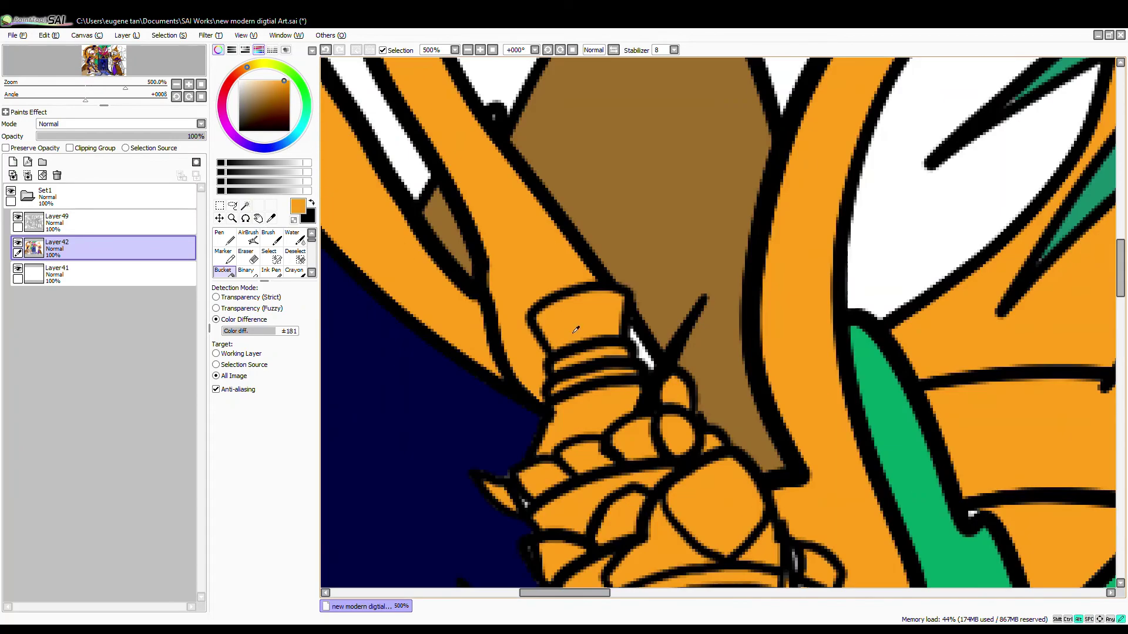
pyautogui.click(644, 346)
# Fill the roof, walls and small block of the building behind the golden tail with dark red and crimson.
pyautogui.scroll(-4, 647, 346)
pyautogui.click(225, 89)
pyautogui.click(286, 104)
pyautogui.click(432, 191)
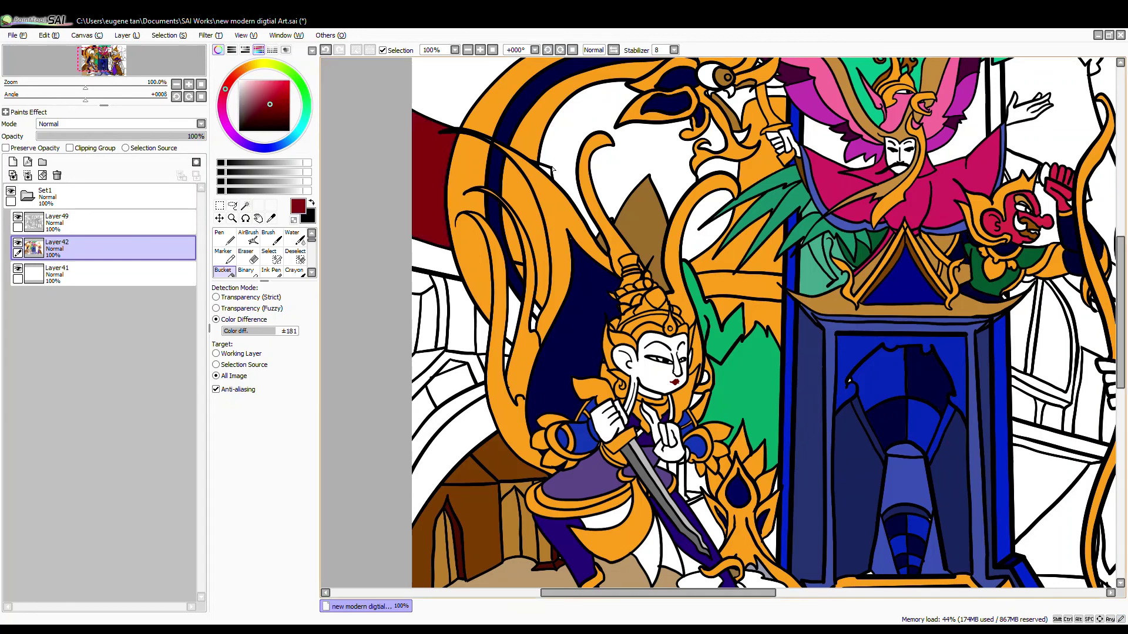
pyautogui.hotkey('ctrl', 'z')
pyautogui.click(287, 95)
pyautogui.click(434, 255)
pyautogui.click(461, 317)
pyautogui.click(482, 338)
pyautogui.click(533, 319)
pyautogui.rightClick(555, 333)
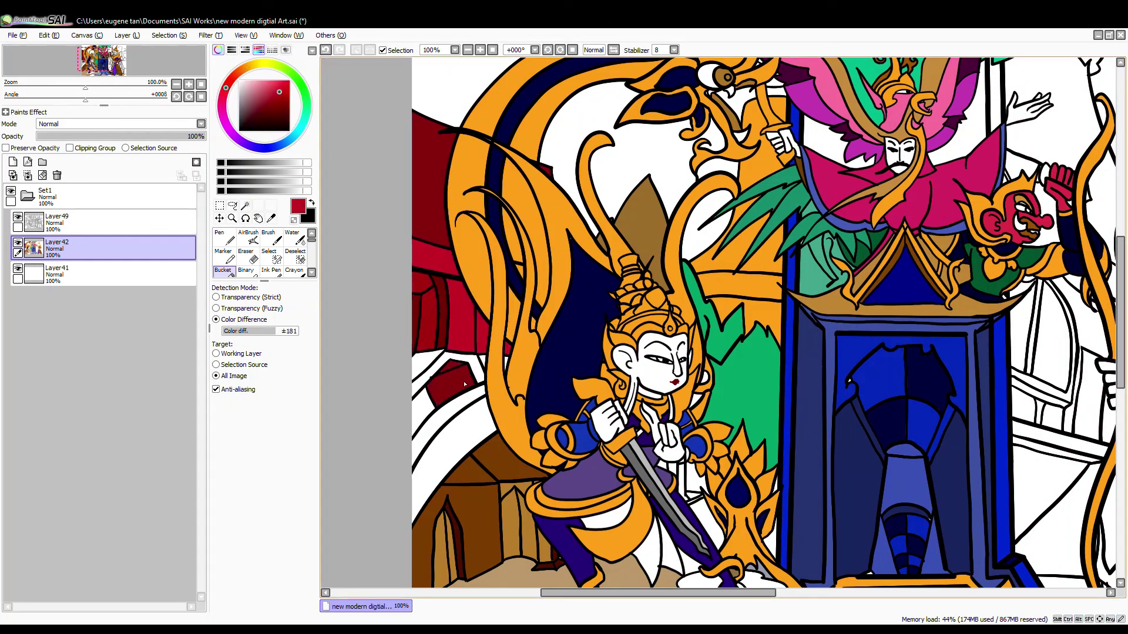
# Fill the building's curved arch with pink and the underside and tails of the warrior's skirt with brown.
pyautogui.click(442, 405)
pyautogui.scroll(-3, 473, 369)
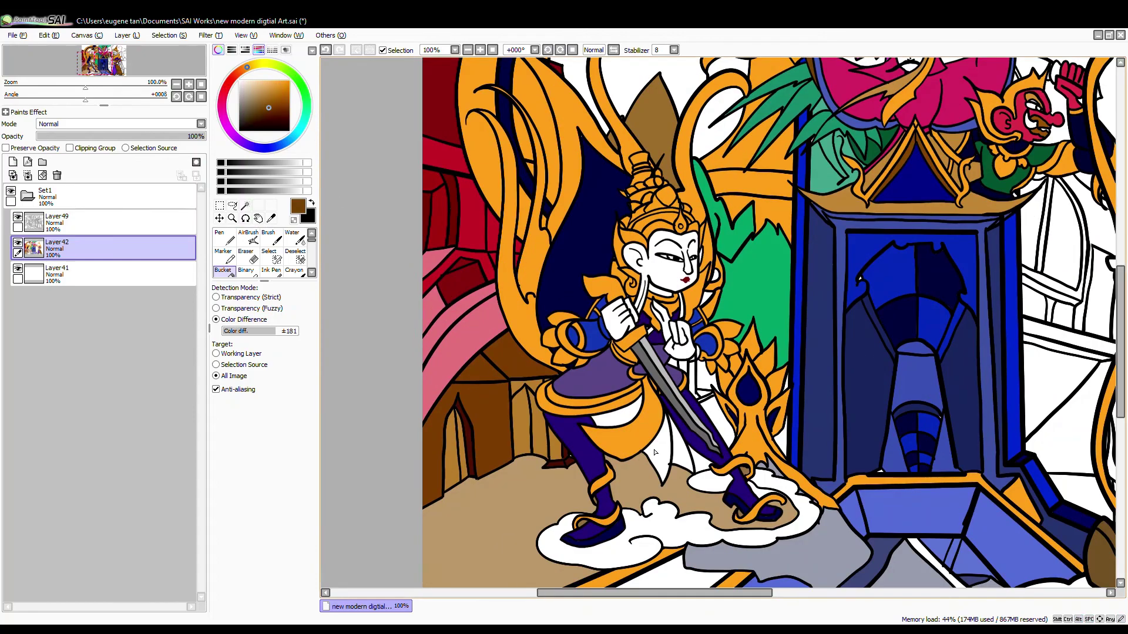
pyautogui.scroll(4, 686, 373)
pyautogui.click(708, 378)
pyautogui.click(674, 351)
# Choose pink and fill the building sections visible between the warrior's hand, thigh and the flame ornament.
pyautogui.click(223, 95)
pyautogui.click(269, 87)
pyautogui.click(709, 382)
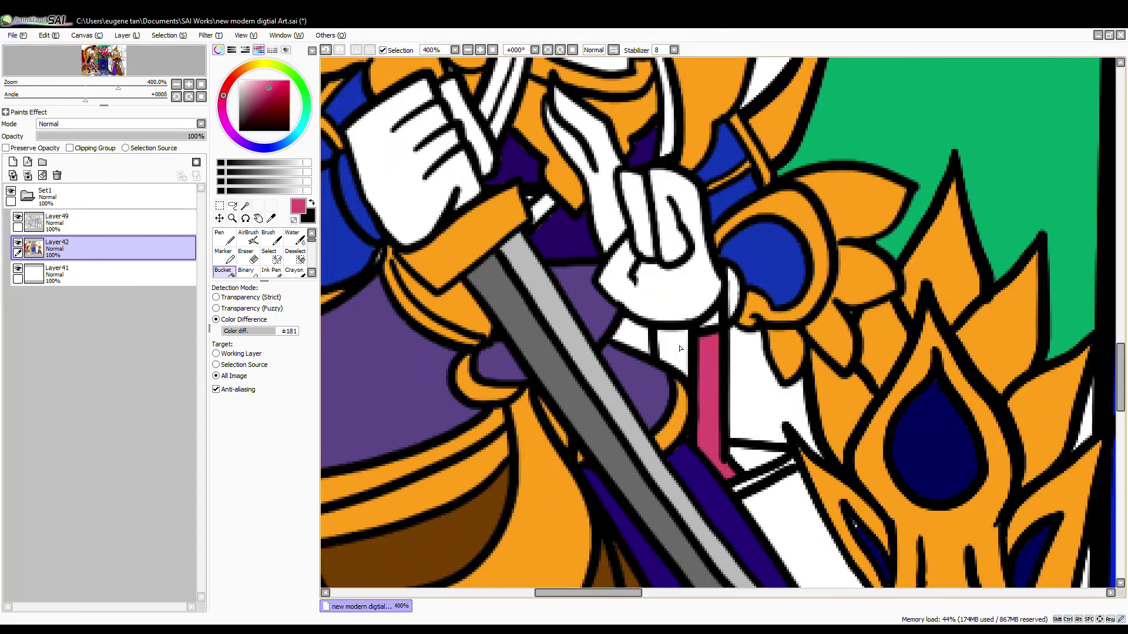
pyautogui.click(758, 388)
pyautogui.click(776, 517)
pyautogui.scroll(-2, 745, 495)
pyautogui.scroll(2, 745, 496)
# Fill the thin trim between the pink sections behind the warrior with dark red.
pyautogui.click(286, 105)
pyautogui.click(753, 459)
pyautogui.scroll(2, 752, 484)
pyautogui.click(754, 483)
pyautogui.click(820, 448)
pyautogui.scroll(-4, 611, 365)
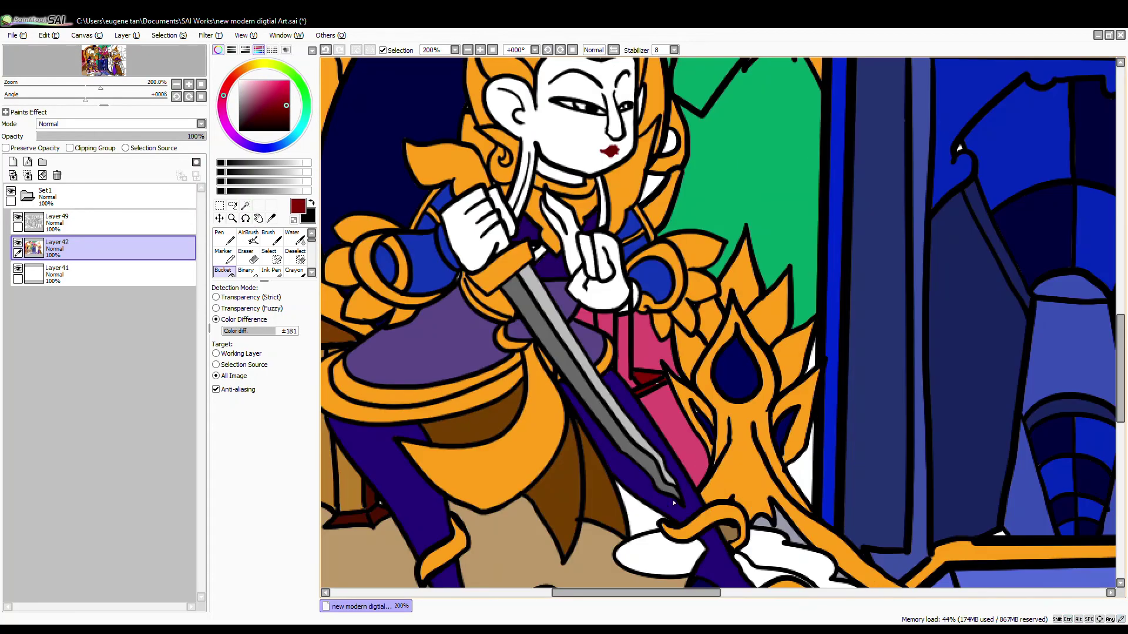
# Pick the foliage green and fill the gaps between the flame ornament and the tower.
pyautogui.rightClick(792, 255)
pyautogui.click(803, 475)
pyautogui.click(812, 360)
pyautogui.scroll(-4, 561, 334)
# Choose pale green and fill the sky areas around the golden serpent, including the small enclosed gaps.
pyautogui.click(252, 90)
pyautogui.click(491, 130)
pyautogui.click(538, 176)
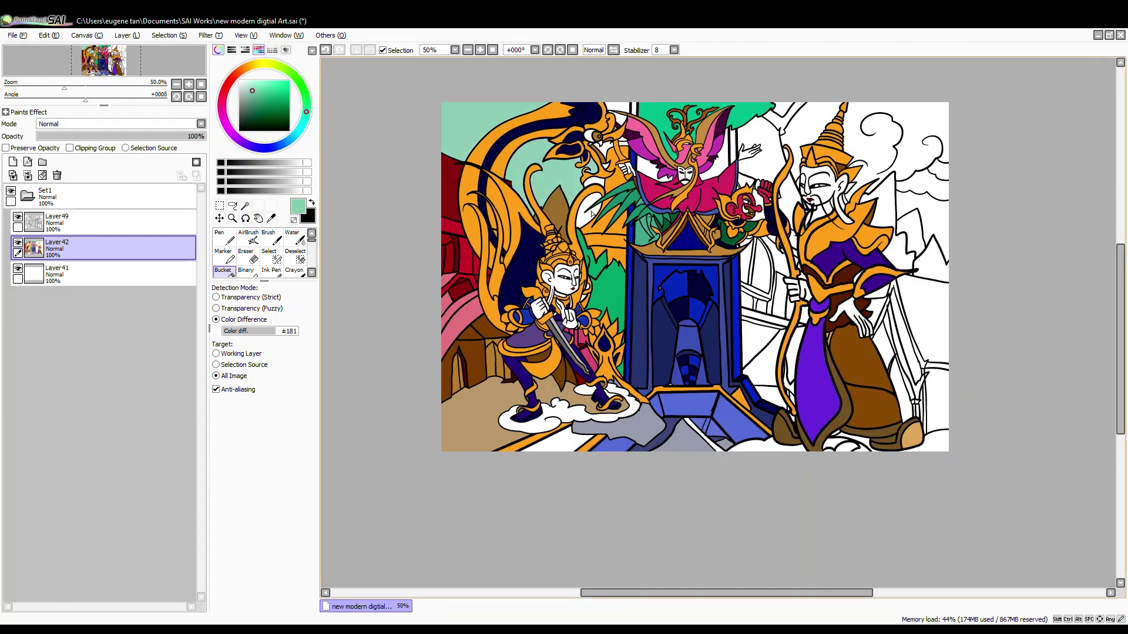
pyautogui.scroll(6, 616, 125)
pyautogui.click(646, 82)
pyautogui.scroll(-4, 632, 140)
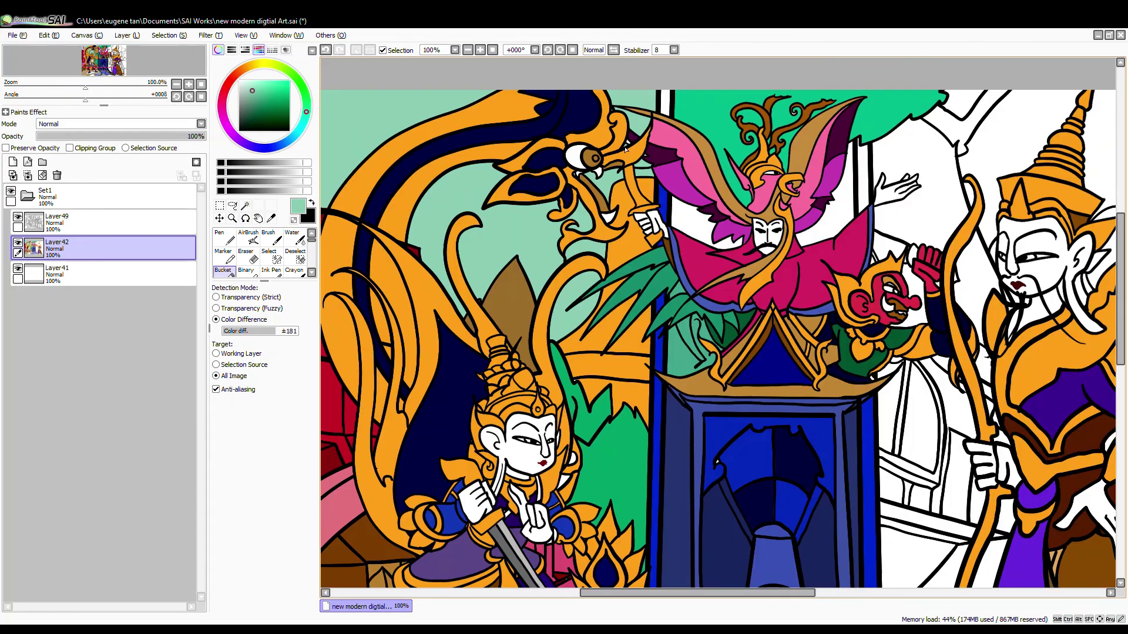
# Fill the pillar sections behind the winged figure with the tower's blue and the space between them with dark navy.
pyautogui.scroll(-1, 611, 166)
pyautogui.rightClick(645, 247)
pyautogui.scroll(3, 634, 129)
pyautogui.click(597, 193)
pyautogui.click(996, 341)
pyautogui.click(273, 109)
pyautogui.click(652, 434)
pyautogui.scroll(-3, 622, 305)
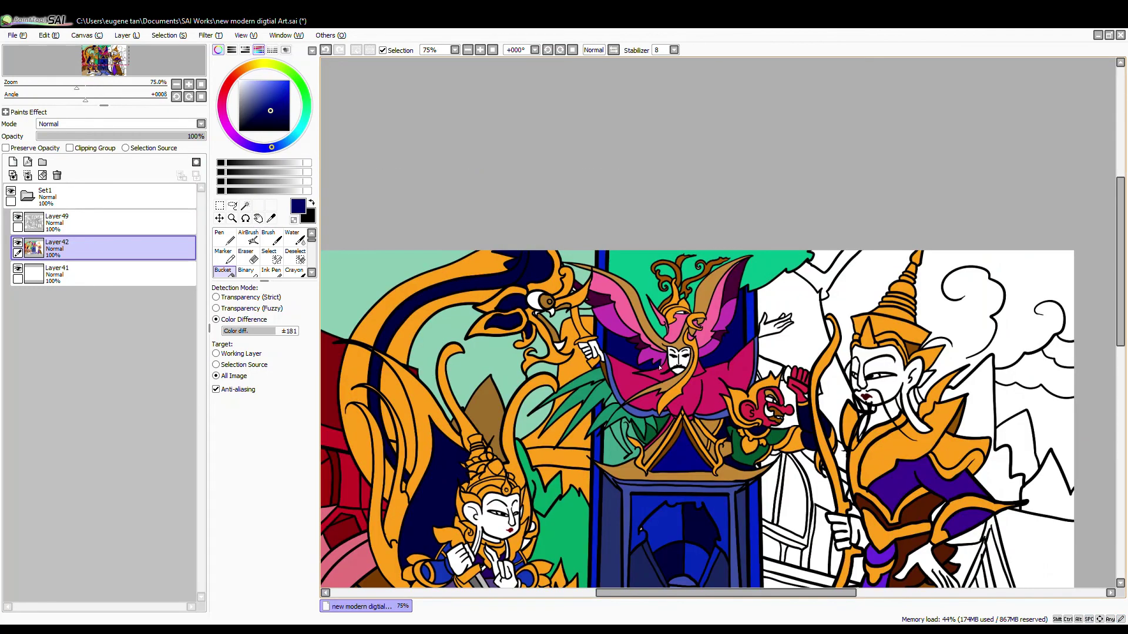
# Fill the arched window frame beside the tower with orange and its panes and sill with brown.
pyautogui.moveTo(713, 449); pyautogui.dragTo(584, 277)
pyautogui.rightClick(699, 287)
pyautogui.click(656, 354)
pyautogui.click(647, 361)
pyautogui.scroll(4, 647, 361)
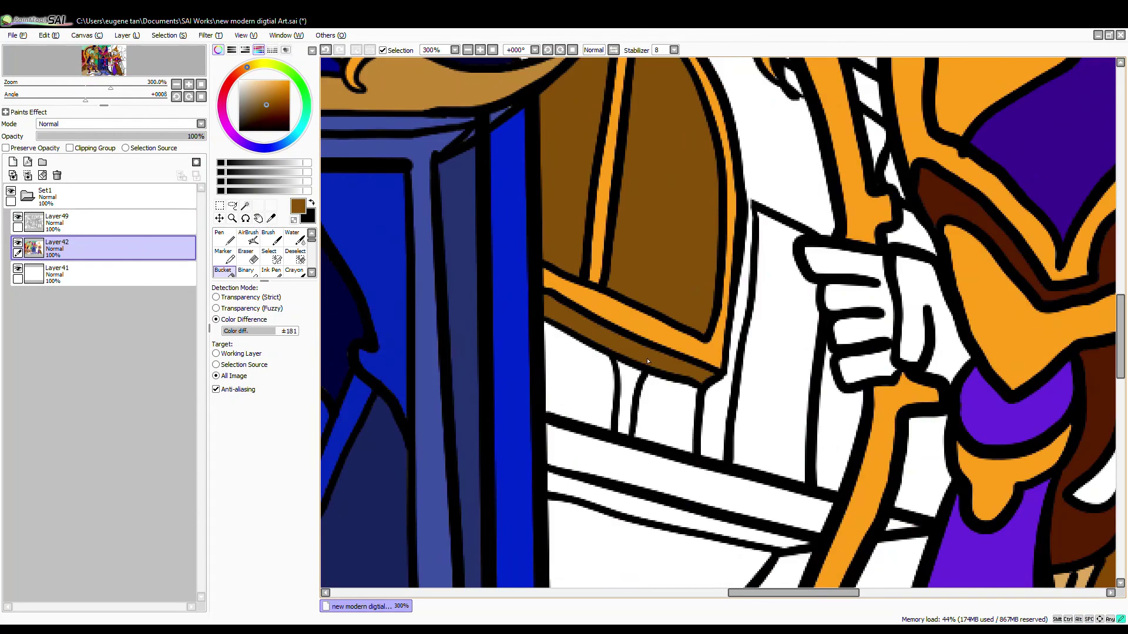
# Fill the panels under the window with teal, the surrounding wall with orange, and the ledge with ochre and brown.
pyautogui.click(288, 136)
pyautogui.click(272, 104)
pyautogui.click(664, 411)
pyautogui.click(837, 429)
pyautogui.click(676, 476)
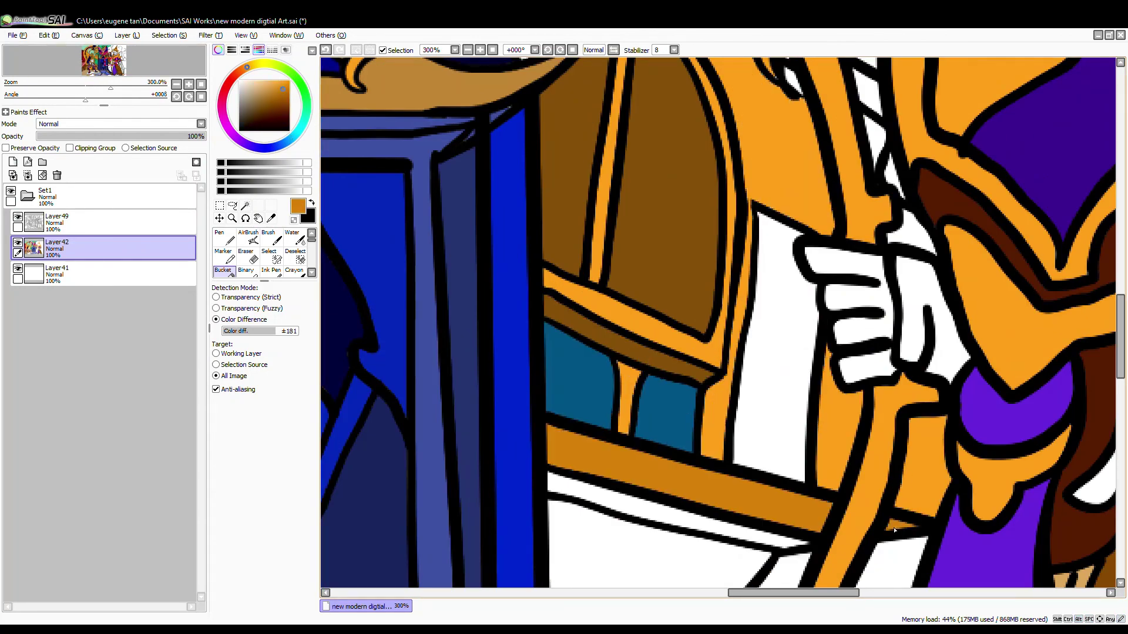
pyautogui.click(273, 111)
pyautogui.click(581, 490)
pyautogui.scroll(-2, 542, 298)
# Choose indigo and fill the wall sections below the ledge and behind the archer's bow.
pyautogui.click(264, 148)
pyautogui.click(277, 97)
pyautogui.click(623, 529)
pyautogui.click(587, 452)
pyautogui.click(703, 465)
# Pick the ledge's ochre and fill the remaining small gap in the building near the archer's bow.
pyautogui.moveTo(703, 465); pyautogui.dragTo(623, 282)
pyautogui.keyDown('alt'); pyautogui.click(596, 223); pyautogui.keyUp('alt')
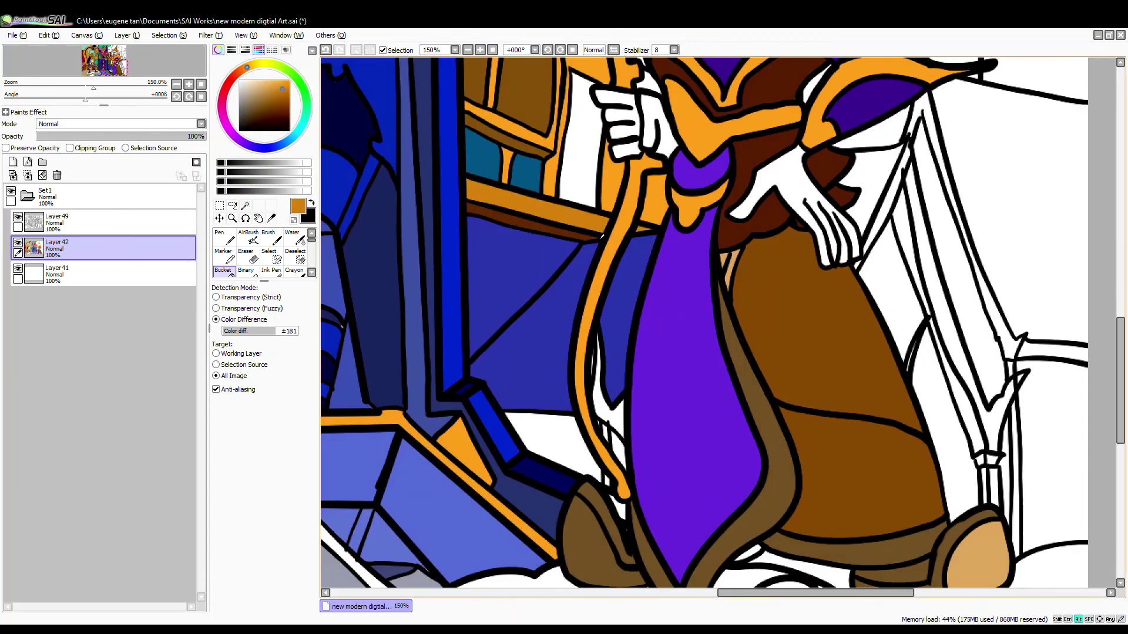
pyautogui.scroll(3, 605, 436)
pyautogui.click(529, 405)
pyautogui.scroll(-7, 544, 390)
pyautogui.scroll(3, 527, 241)
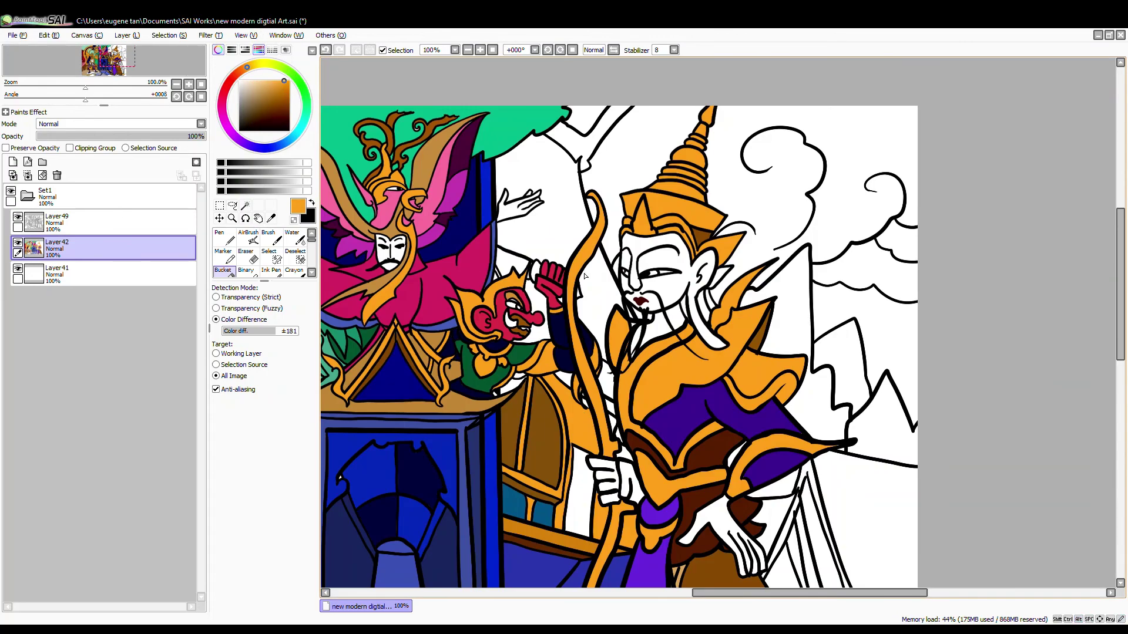
pyautogui.click(601, 291)
pyautogui.click(549, 235)
pyautogui.hotkey('ctrl', 'z')
# Fill the large building area behind the bow with brown and the pieces beside the raised fist with orange.
pyautogui.click(272, 106)
pyautogui.click(599, 303)
pyautogui.click(547, 229)
pyautogui.scroll(3, 538, 275)
pyautogui.click(530, 264)
pyautogui.click(507, 275)
pyautogui.click(484, 239)
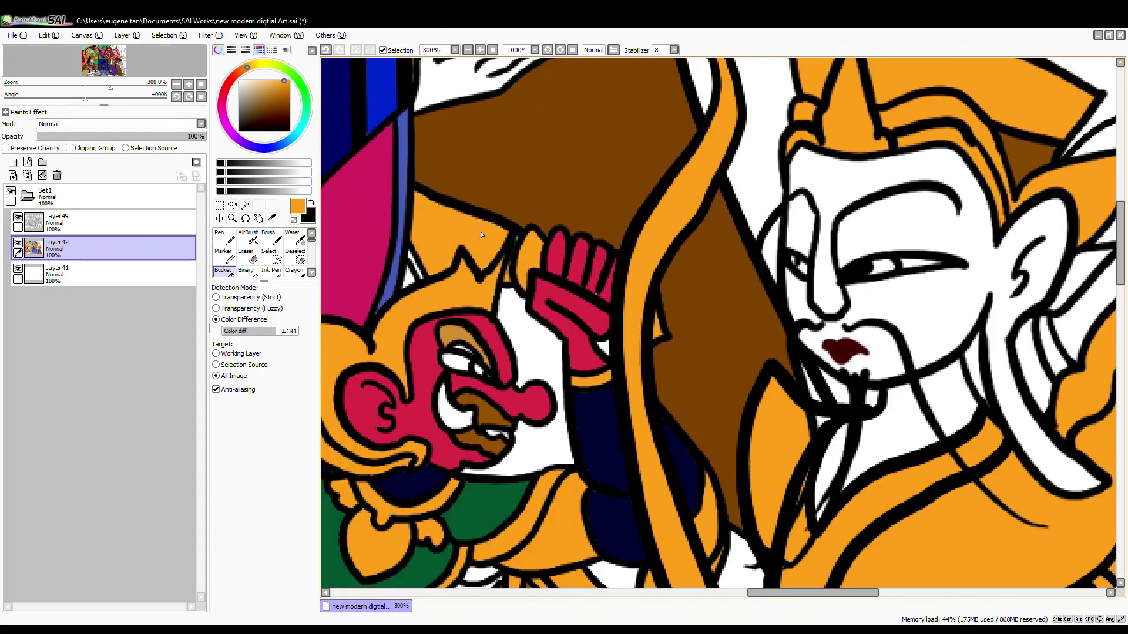
# Fill the gap between the red face and raised arm with brown, and the distant mountains with grey-brown.
pyautogui.keyDown('alt'); pyautogui.click(506, 188); pyautogui.keyUp('alt')
pyautogui.click(532, 340)
pyautogui.scroll(-2, 598, 338)
pyautogui.click(253, 106)
pyautogui.click(905, 494)
pyautogui.moveTo(457, 302); pyautogui.dragTo(331, 35)
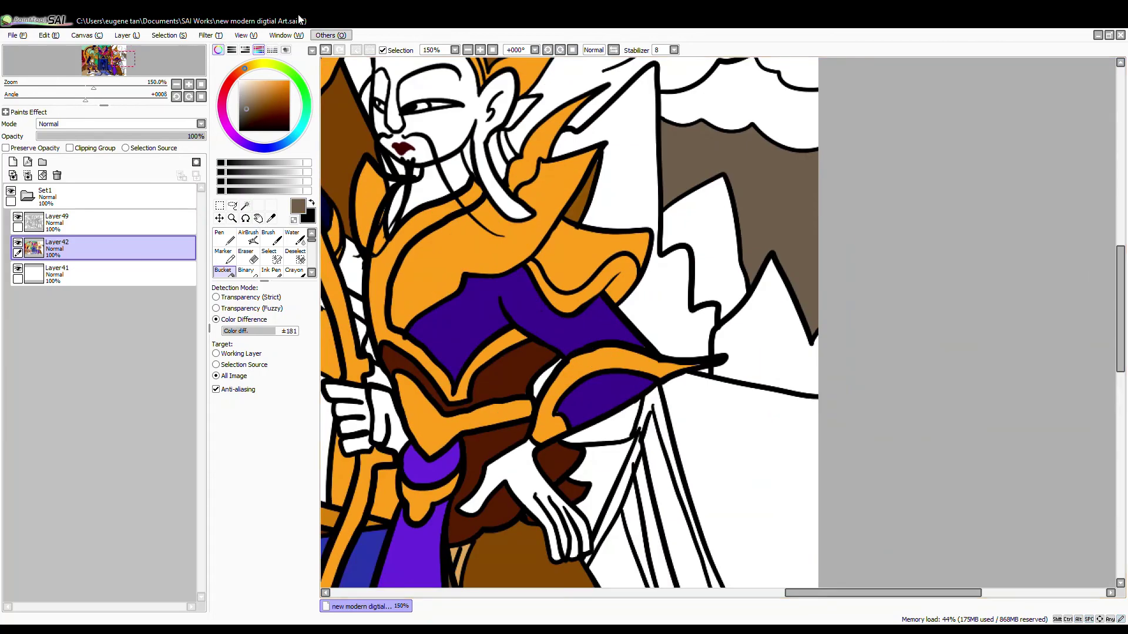
# Fill the nearer mountains behind the archer and the gap under his elbow with light orange-brown.
pyautogui.click(275, 90)
pyautogui.click(775, 341)
pyautogui.click(714, 252)
pyautogui.click(675, 292)
pyautogui.click(546, 381)
pyautogui.moveTo(549, 387); pyautogui.dragTo(686, 402)
pyautogui.click(425, 284)
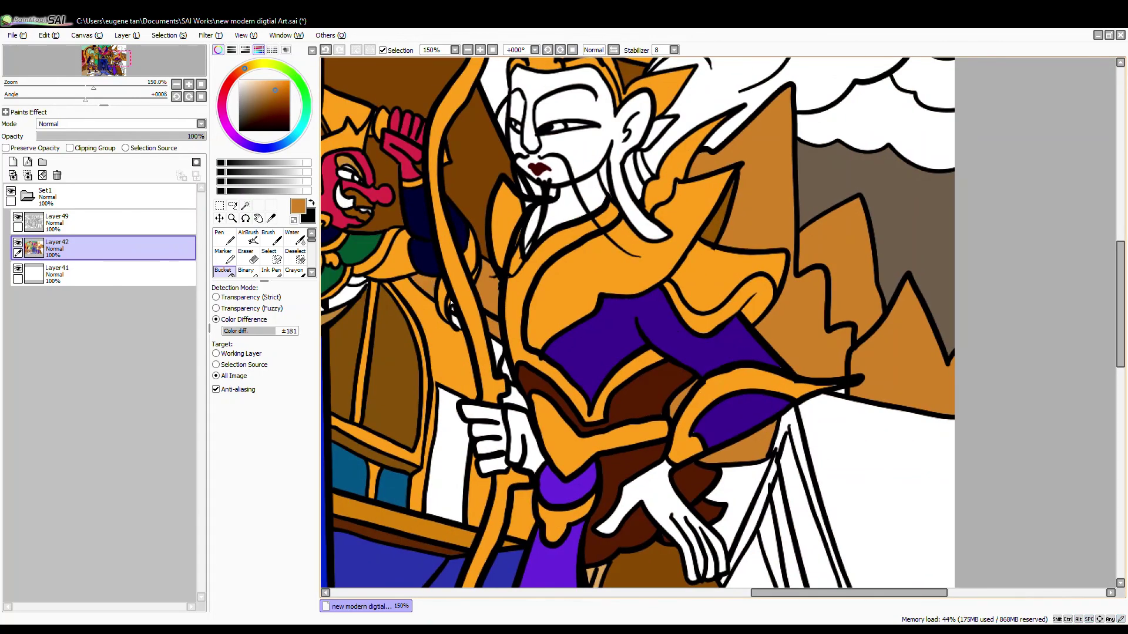
# Fill the wall panel beside the window with warm grey and the sky behind the archer with grey.
pyautogui.scroll(2, 453, 295)
pyautogui.click(525, 276)
pyautogui.click(244, 99)
pyautogui.click(453, 528)
pyautogui.click(545, 399)
pyautogui.scroll(-1, 546, 398)
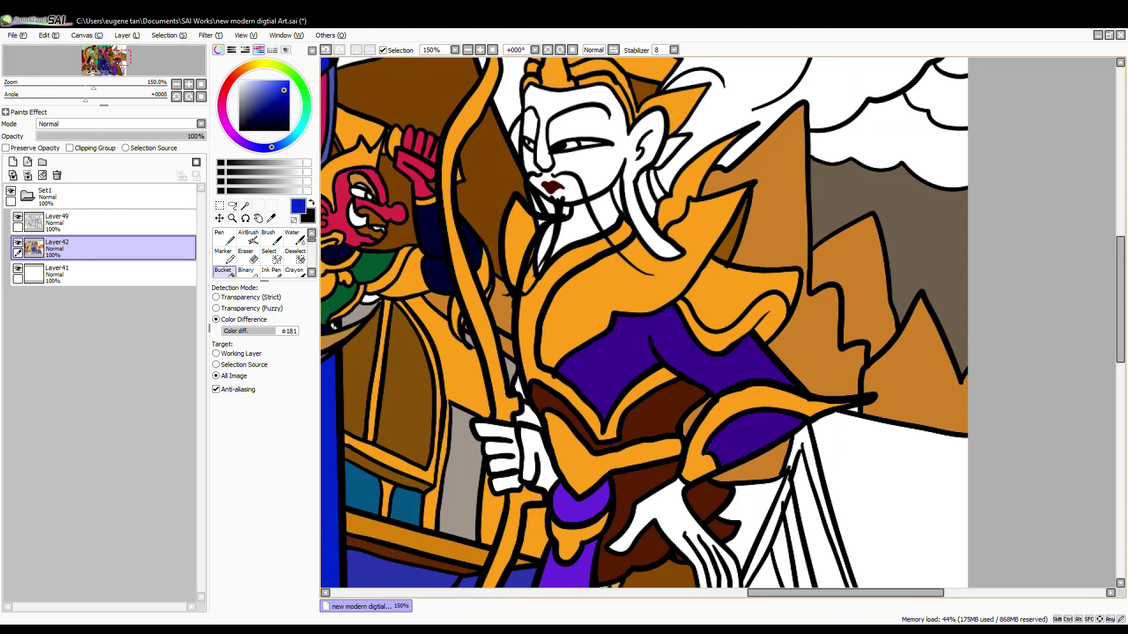
pyautogui.scroll(-2, 600, 255)
pyautogui.click(702, 120)
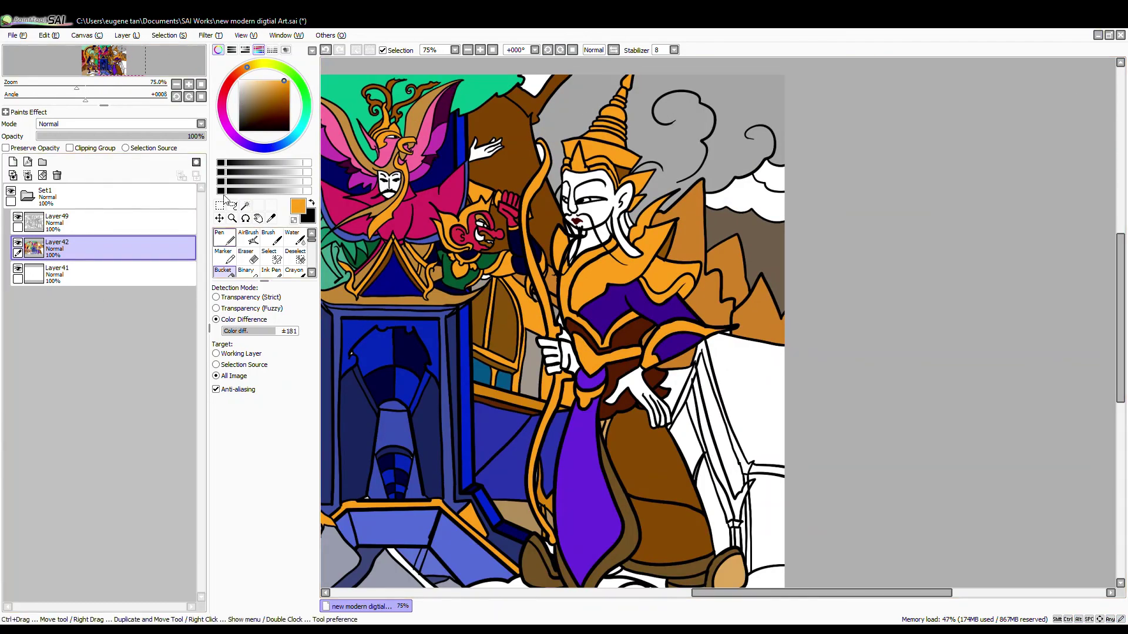
# Colour the clouds behind the archer dark red and the roof beams of the building beside him in reds.
pyautogui.click(228, 84)
pyautogui.click(745, 202)
pyautogui.scroll(3, 747, 324)
pyautogui.click(611, 277)
pyautogui.click(676, 470)
pyautogui.click(278, 101)
pyautogui.scroll(2, 622, 470)
pyautogui.scroll(-3, 785, 458)
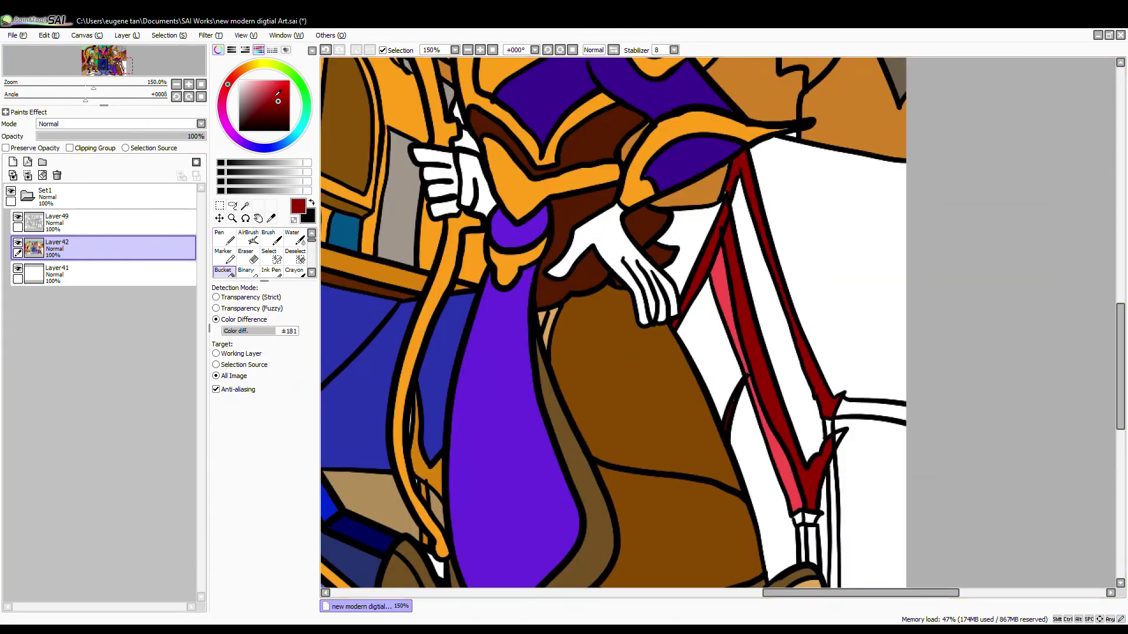
# Fill that building's remaining gable panels with red, its roof with pink and the wall below with dark maroon.
pyautogui.click(779, 329)
pyautogui.click(758, 499)
pyautogui.click(846, 253)
pyautogui.scroll(-1, 823, 470)
pyautogui.click(655, 329)
pyautogui.scroll(5, 715, 458)
pyautogui.scroll(-5, 715, 458)
pyautogui.click(283, 84)
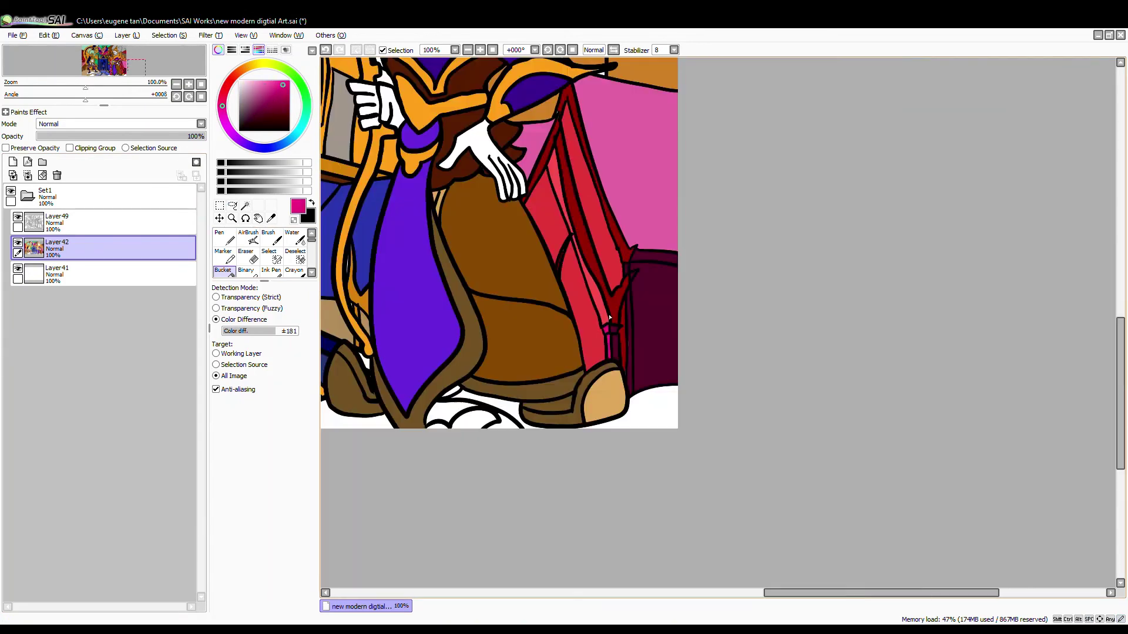
# Fill the small rounded shape on the ground between the archer's feet with dark magenta.
pyautogui.click(267, 108)
pyautogui.click(473, 421)
pyautogui.moveTo(499, 353); pyautogui.dragTo(698, 329)
pyautogui.click(388, 373)
pyautogui.click(264, 147)
pyautogui.scroll(-4, 764, 364)
pyautogui.moveTo(635, 265); pyautogui.dragTo(643, 359)
# Add a new layer above the line art and write the artist's signature in black with the Pen at size 9.
pyautogui.click(106, 223)
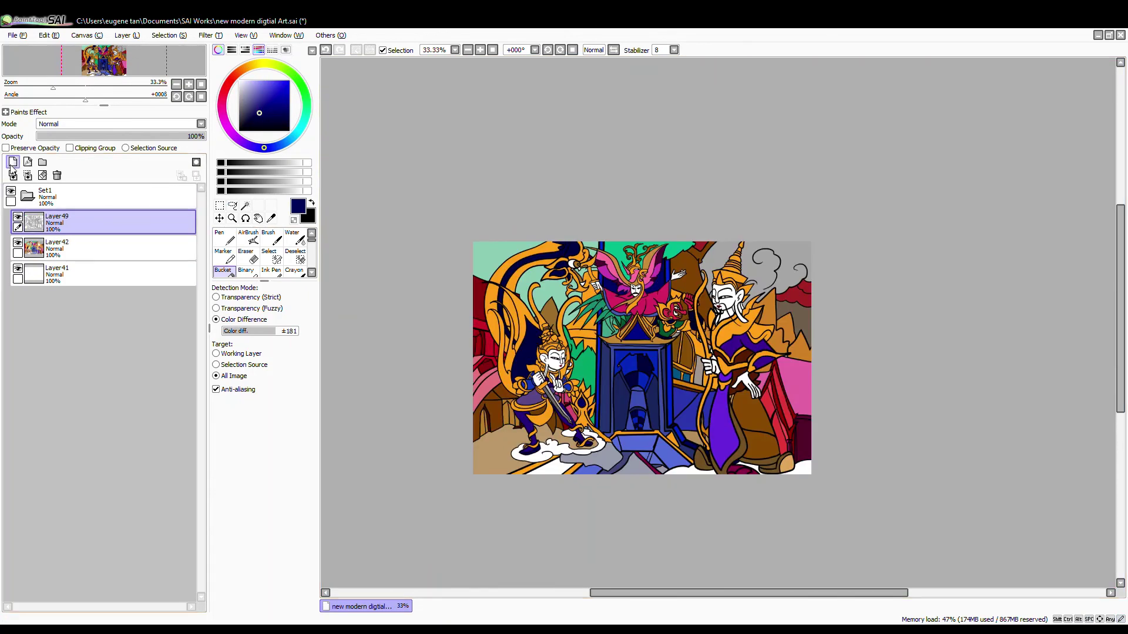
pyautogui.click(13, 162)
pyautogui.click(224, 237)
pyautogui.scroll(6, 481, 250)
pyautogui.click(298, 485)
pyautogui.moveTo(432, 203); pyautogui.dragTo(599, 220)
# Transform the signature to fit in the upper-left corner of the artwork.
pyautogui.hotkey('ctrl', 't')
pyautogui.moveTo(652, 187); pyautogui.dragTo(544, 244)
pyautogui.scroll(-6, 469, 238)
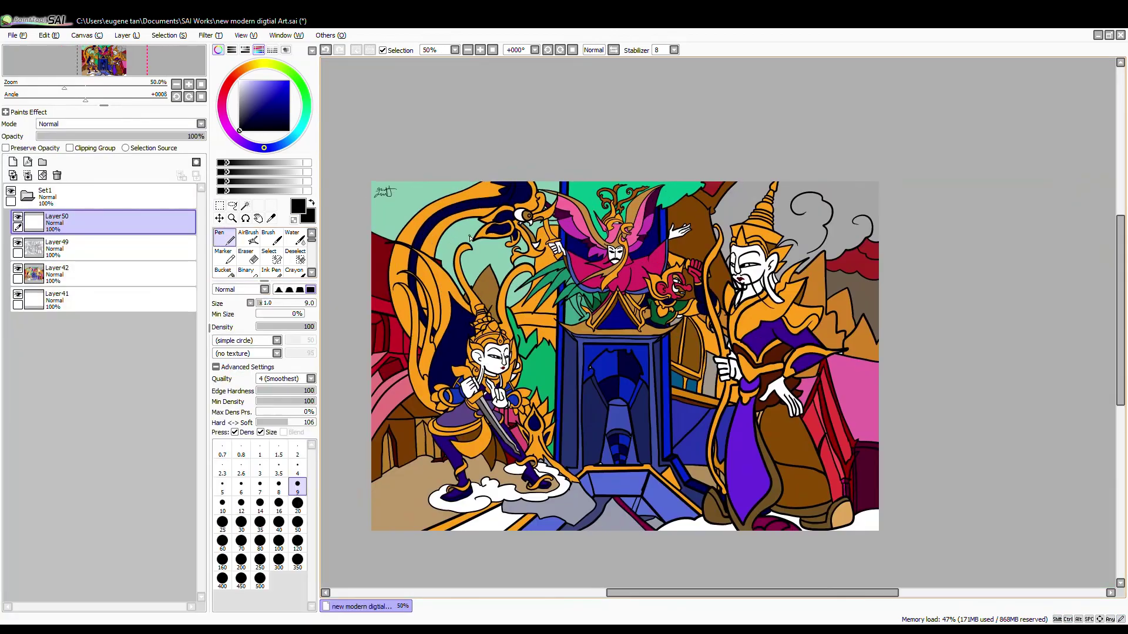